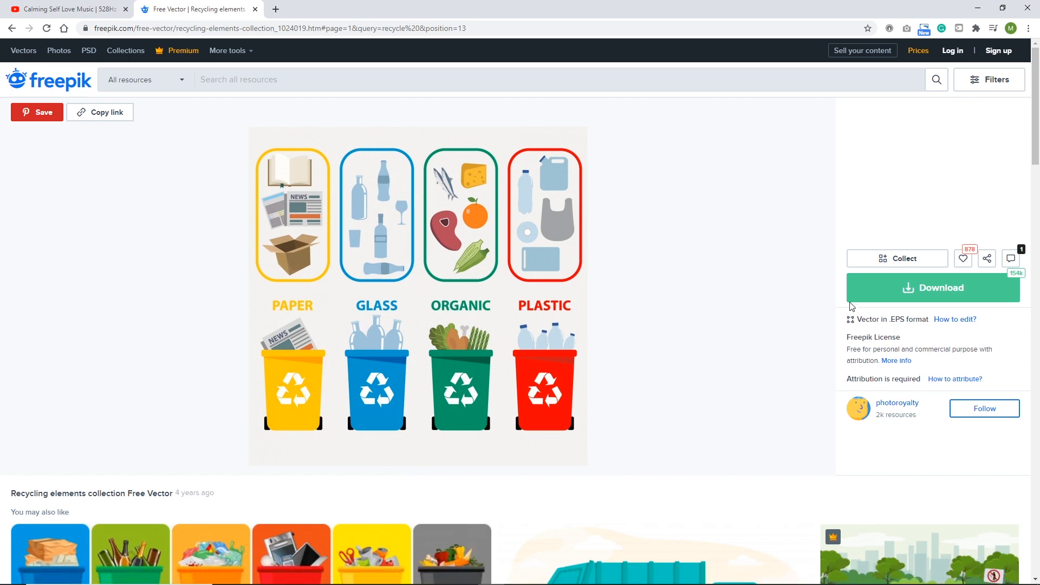
{"action": "left_click", "coordinate": [868, 291]}
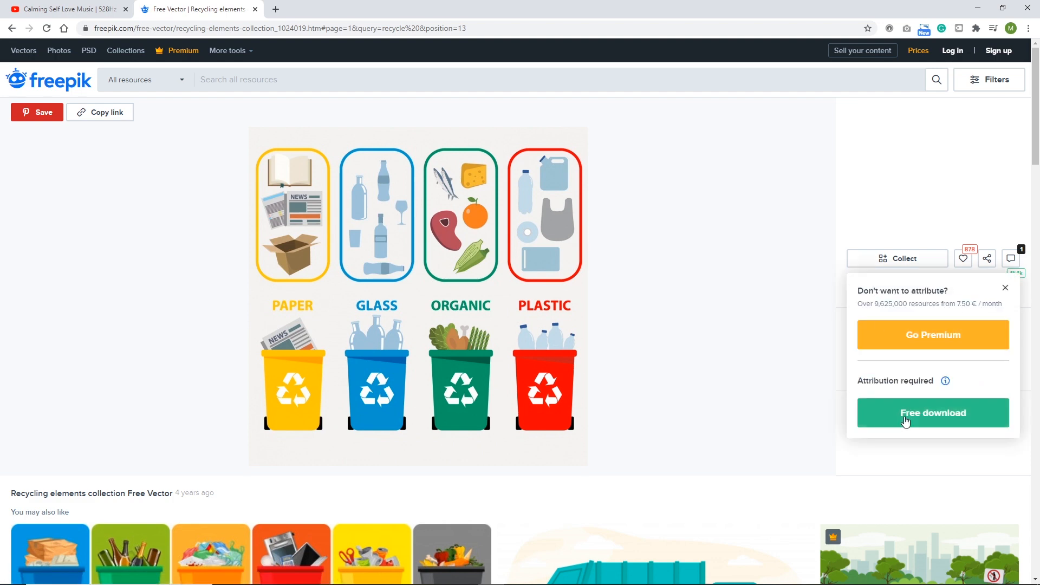
{"action": "left_click", "coordinate": [930, 418]}
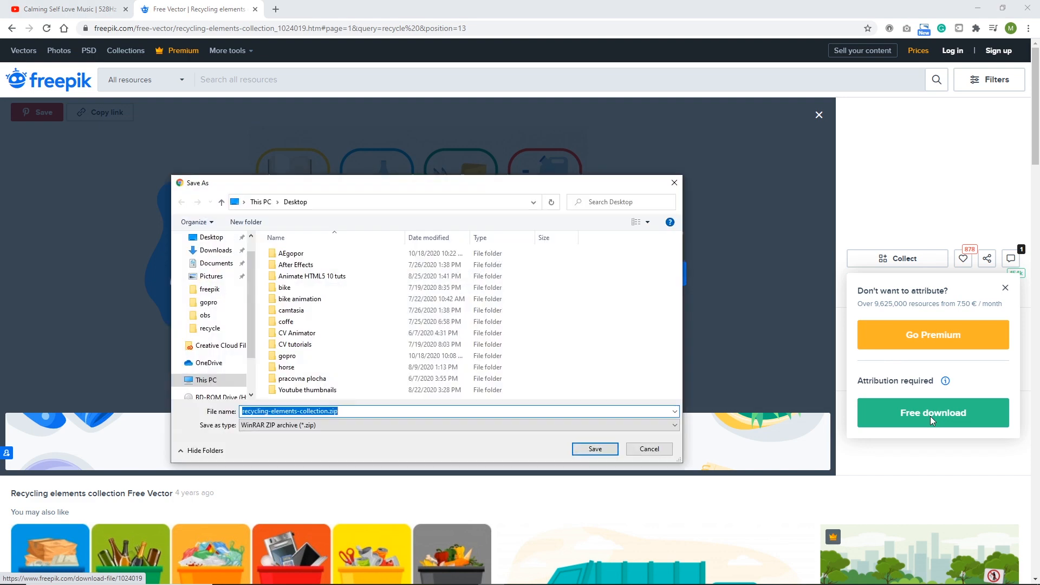
{"action": "left_click_drag", "start_coordinate": [471, 186], "coordinate": [482, 101]}
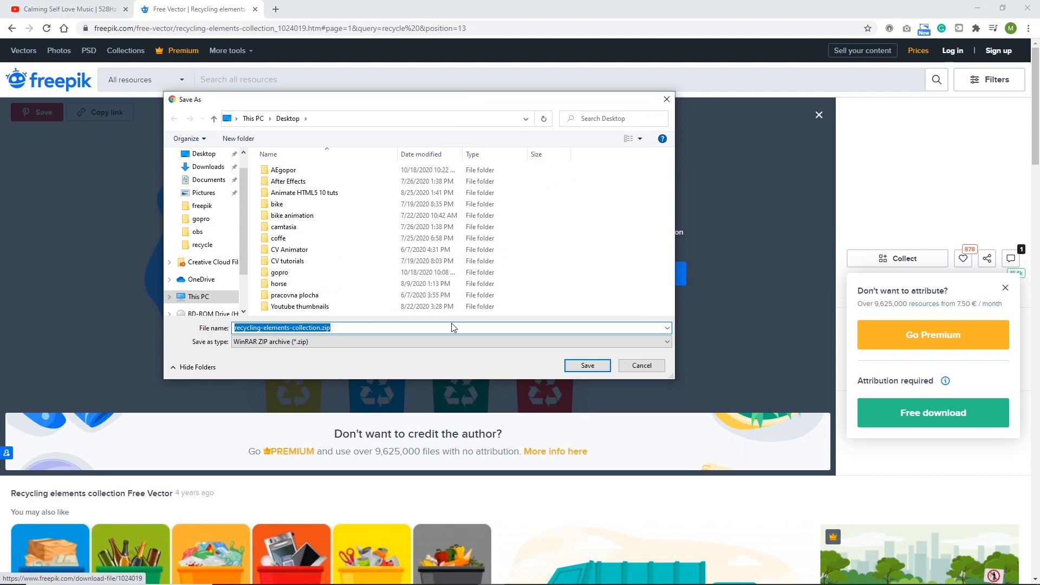
{"action": "left_click", "coordinate": [642, 365]}
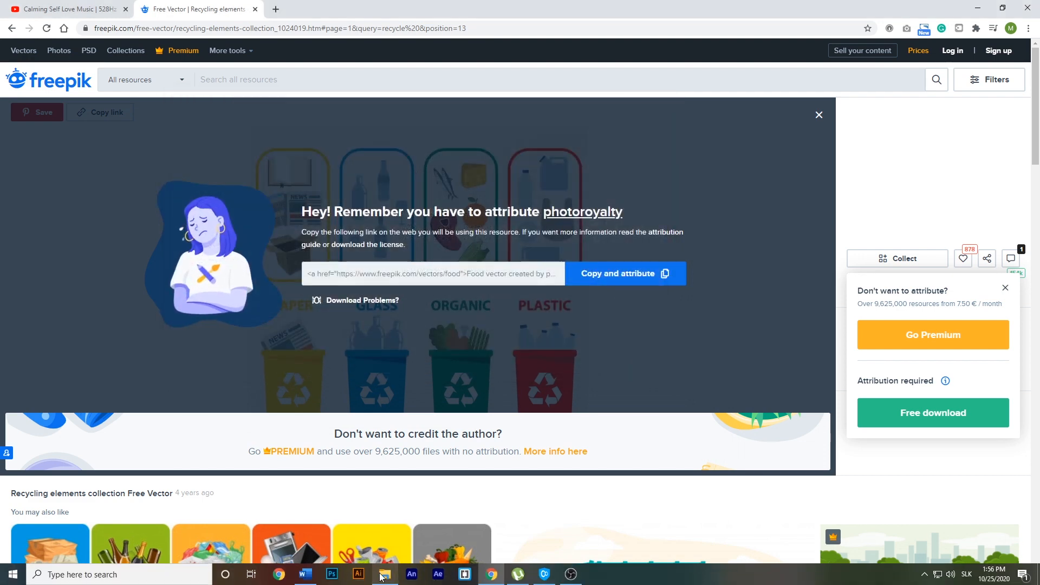
Step: Switch to File Explorer and extract recycling-elements-collection.zip inside the recycle\Tutorial\freepik folder
{"action": "left_click", "coordinate": [384, 574]}
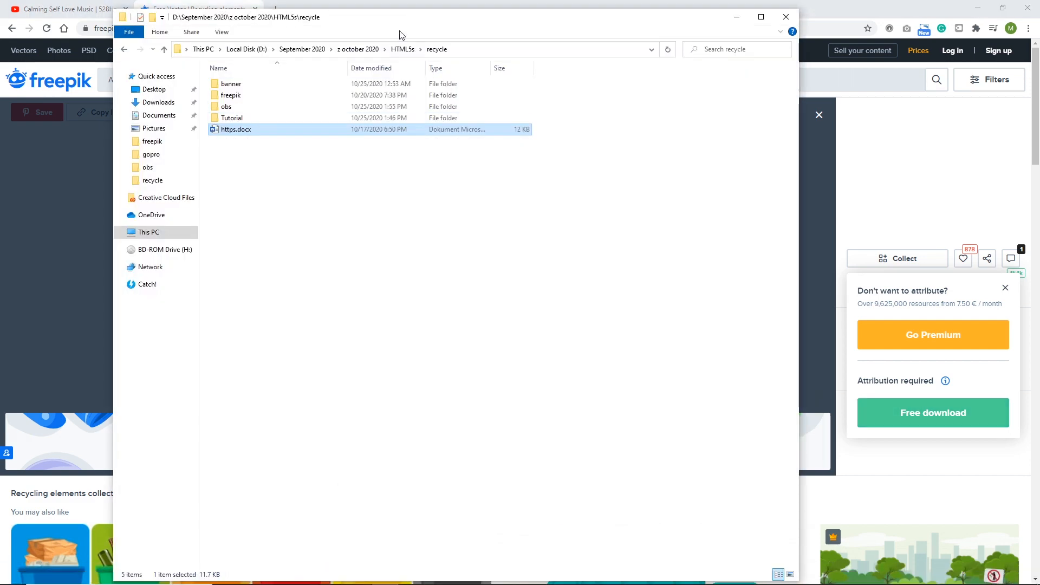
{"action": "double_click", "coordinate": [258, 116]}
{"action": "left_click", "coordinate": [228, 85]}
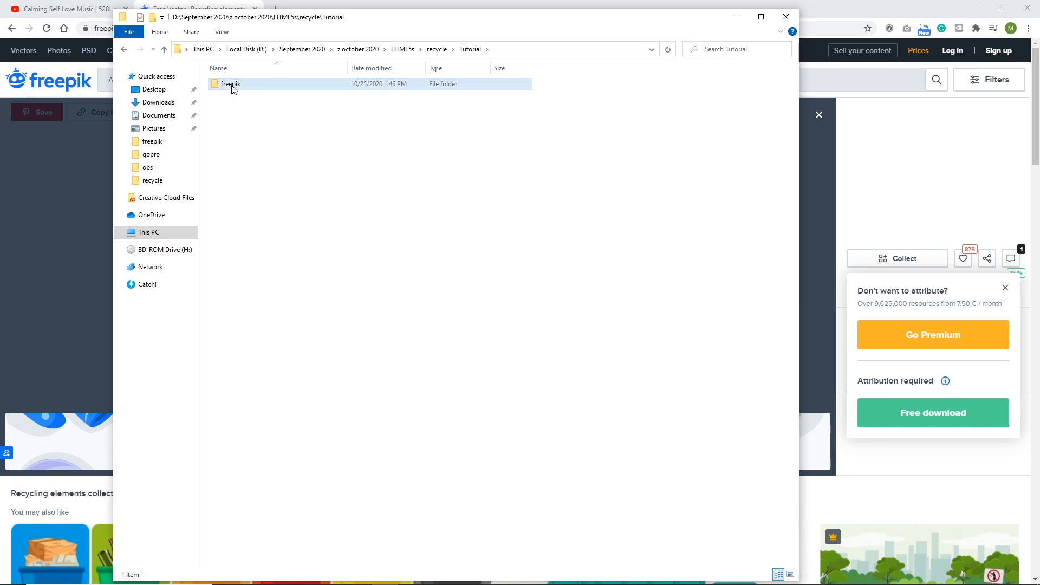
{"action": "double_click", "coordinate": [234, 85]}
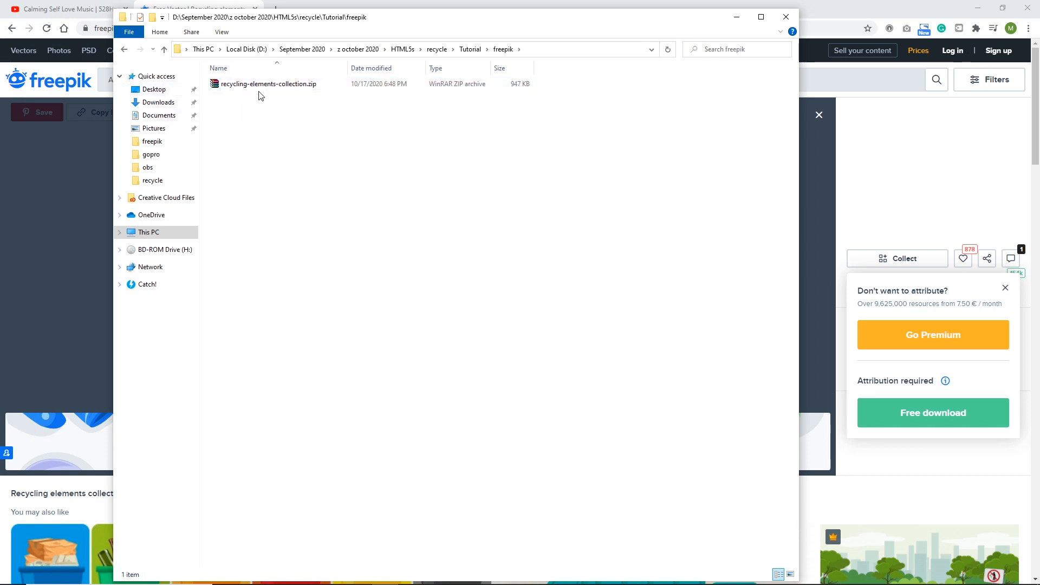
{"action": "left_click", "coordinate": [237, 85]}
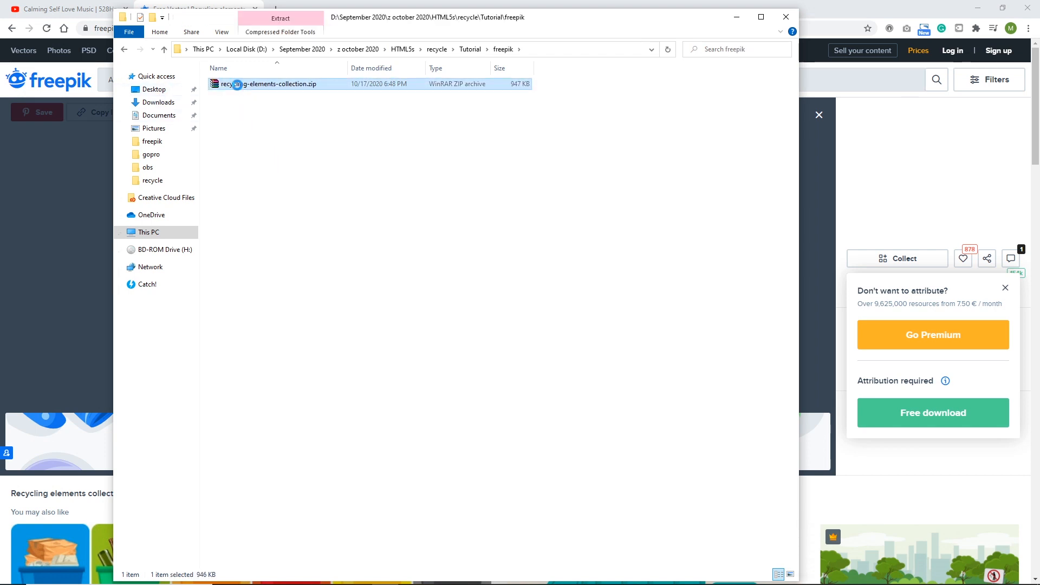
{"action": "right_click", "coordinate": [237, 85]}
{"action": "left_click", "coordinate": [276, 155]}
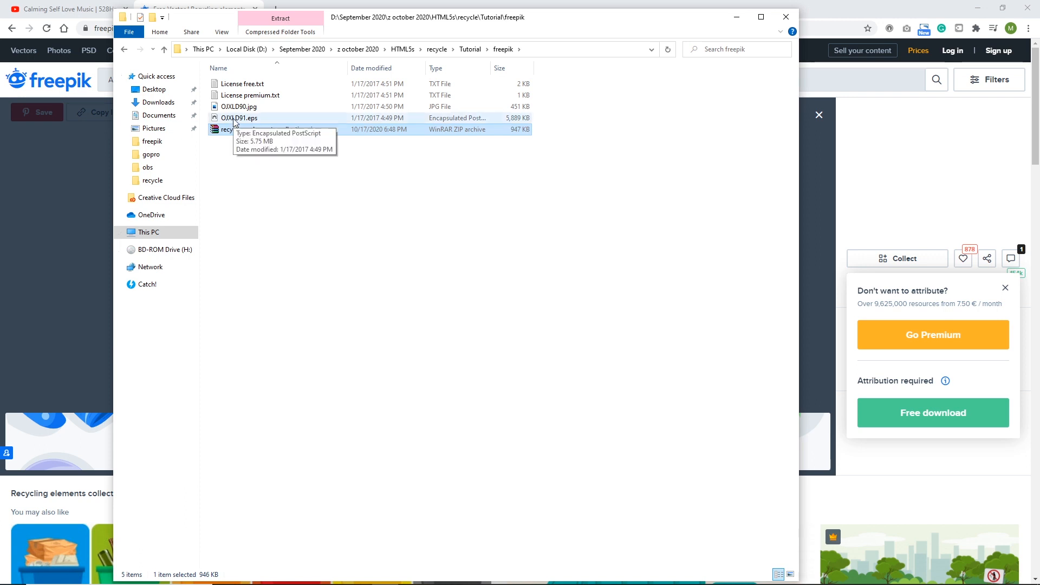
Step: Open the extracted OJXLD91.eps in Illustrator without retaining the 9-slice scaling option for symbols
{"action": "left_click", "coordinate": [239, 152]}
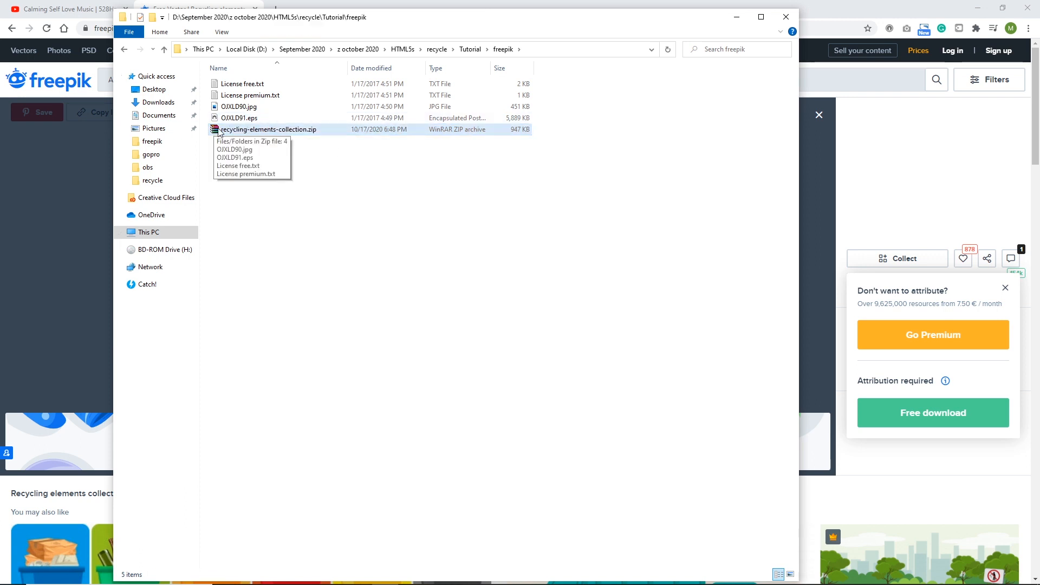
{"action": "left_click", "coordinate": [237, 120]}
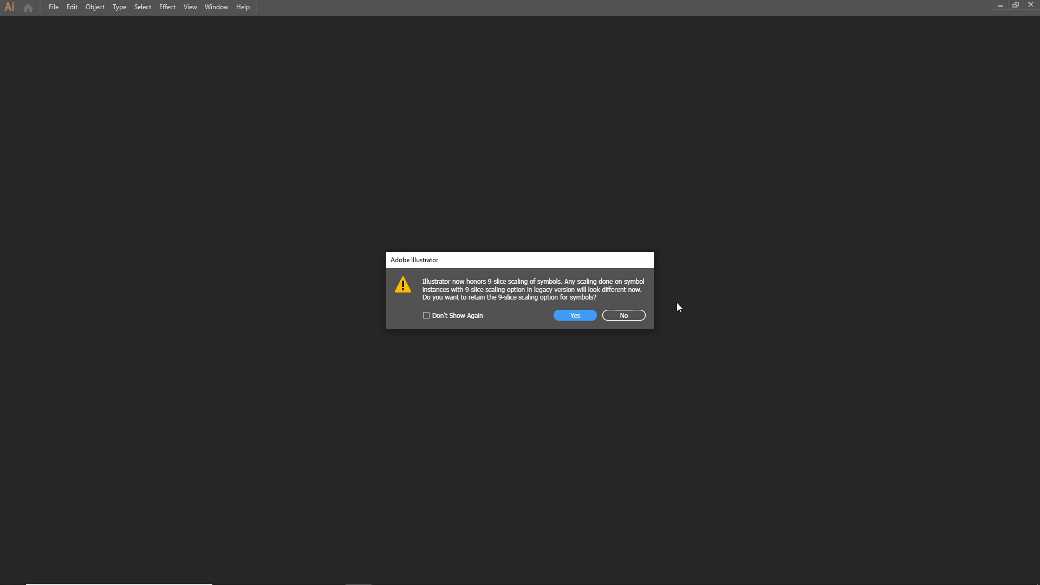
{"action": "left_click", "coordinate": [624, 315]}
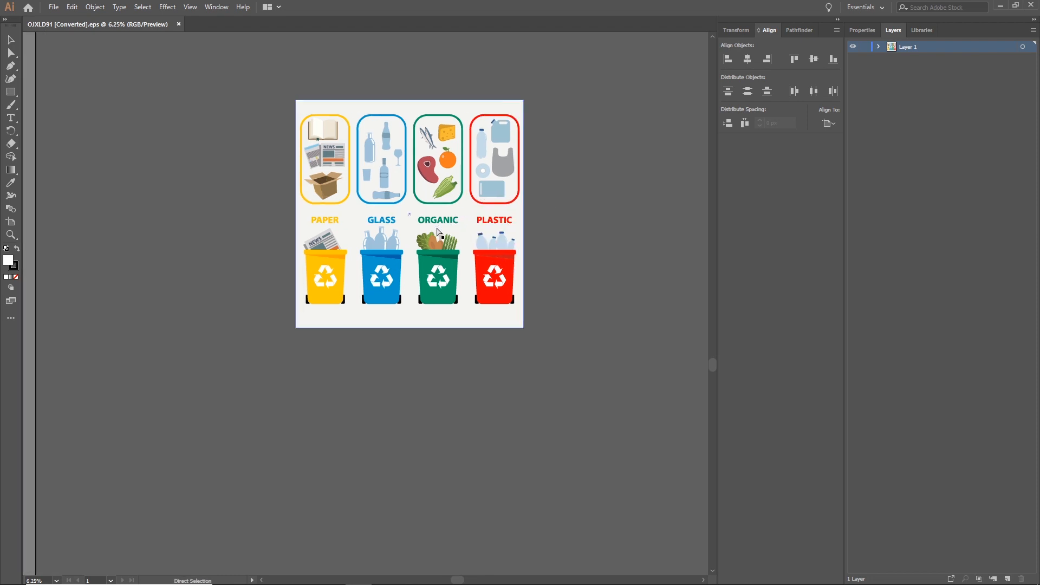
Step: Inspect how the recycling artwork is grouped by selecting the PLASTIC and ORGANIC columns, and clear the selection
{"action": "scroll", "coordinate": [469, 237], "scroll_direction": "up", "scroll_amount": 2}
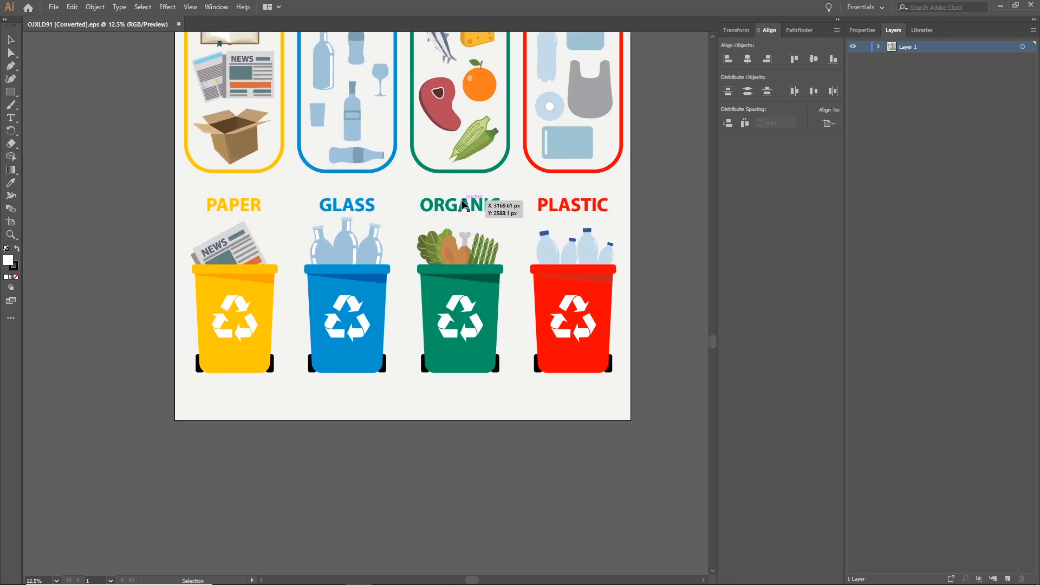
{"action": "left_click_drag", "start_coordinate": [461, 204], "coordinate": [437, 317]}
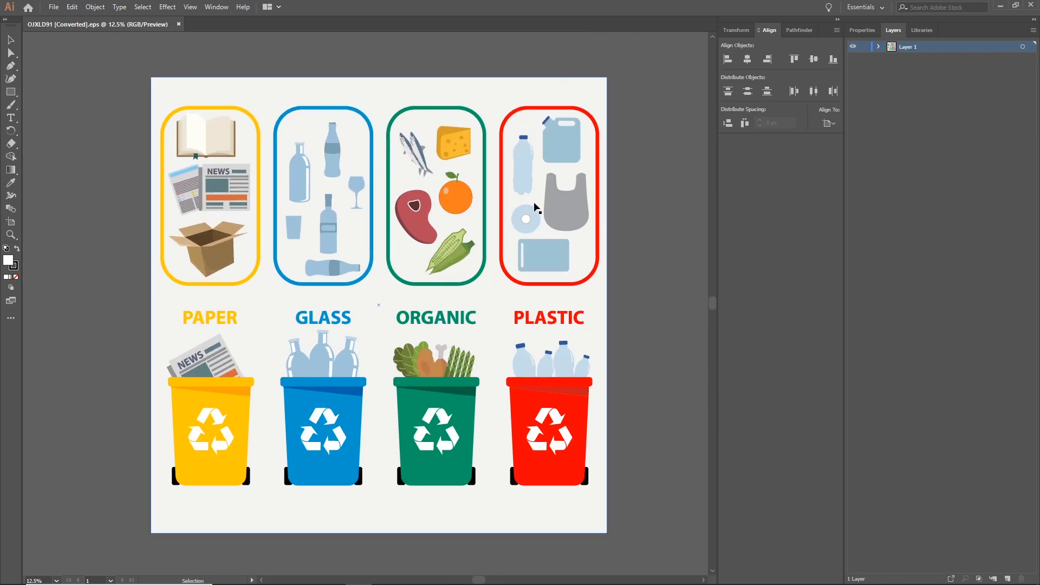
{"action": "left_click", "coordinate": [555, 407]}
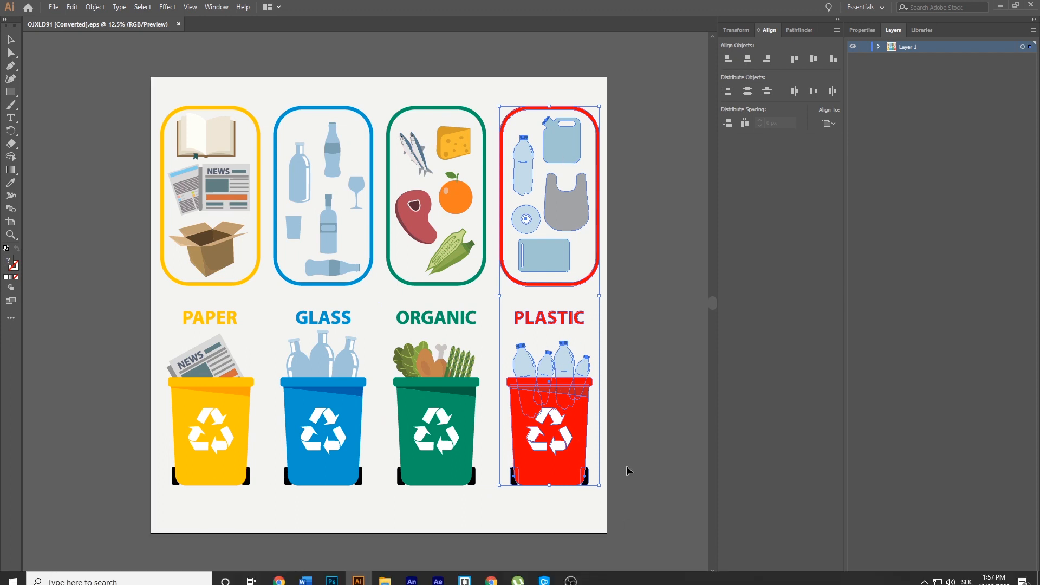
{"action": "left_click", "coordinate": [465, 256]}
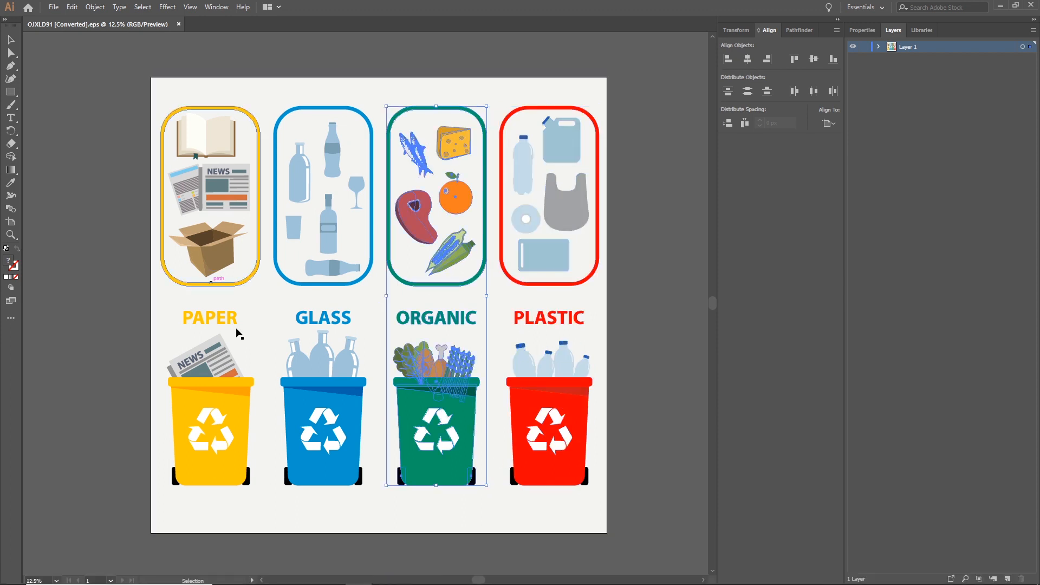
{"action": "left_click", "coordinate": [658, 358]}
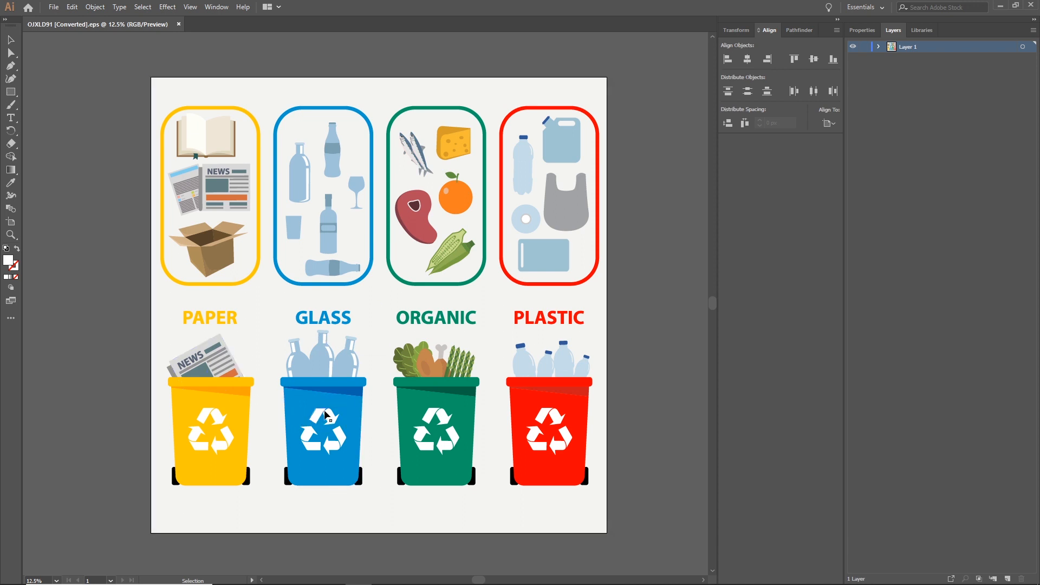
Step: Ungroup the whole GLASS column and check its bin part and framed bottles part by selecting each
{"action": "left_click", "coordinate": [320, 366]}
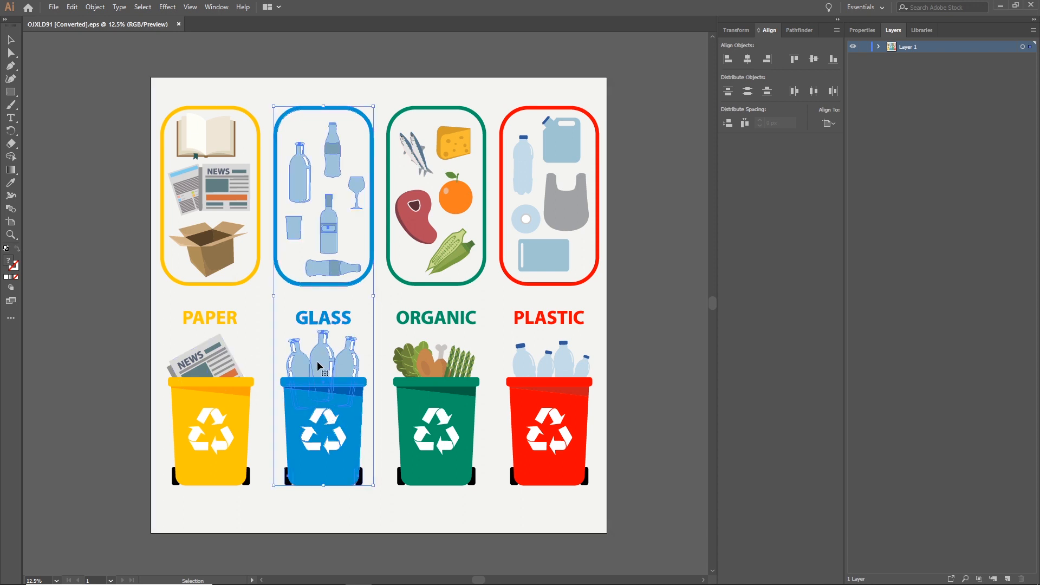
{"action": "right_click", "coordinate": [319, 359]}
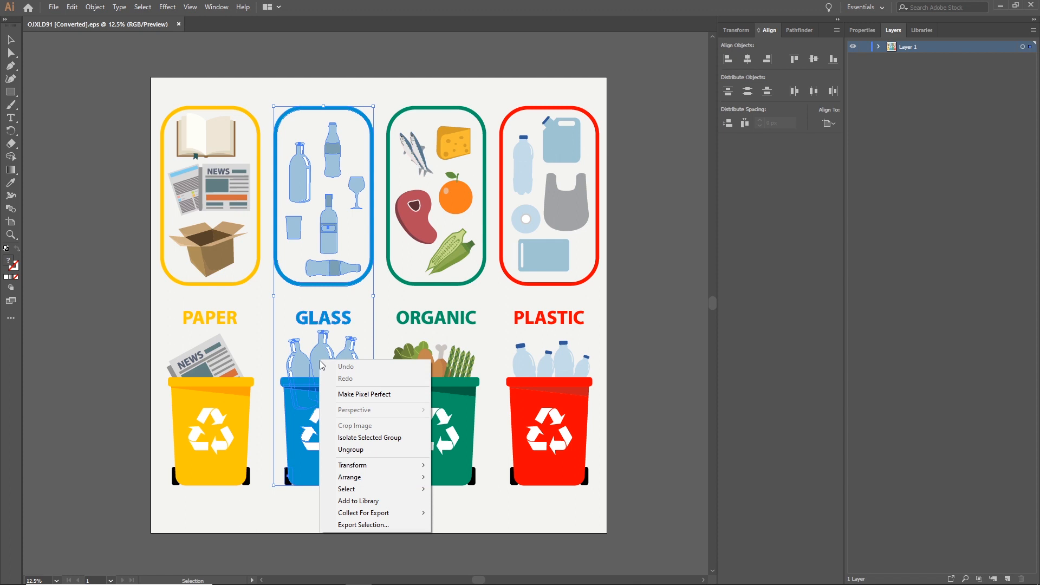
{"action": "left_click", "coordinate": [355, 453]}
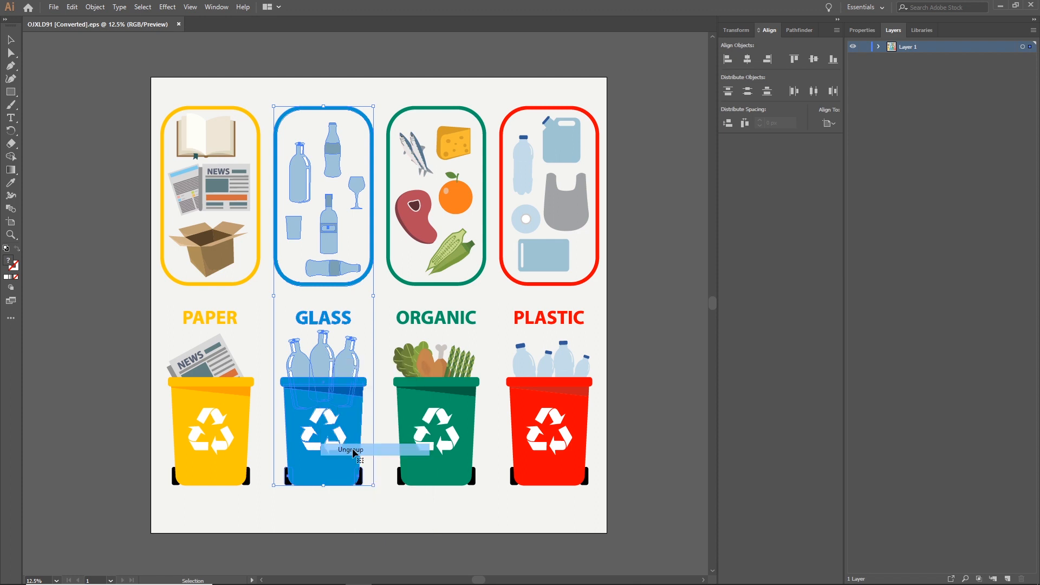
{"action": "left_click", "coordinate": [106, 381]}
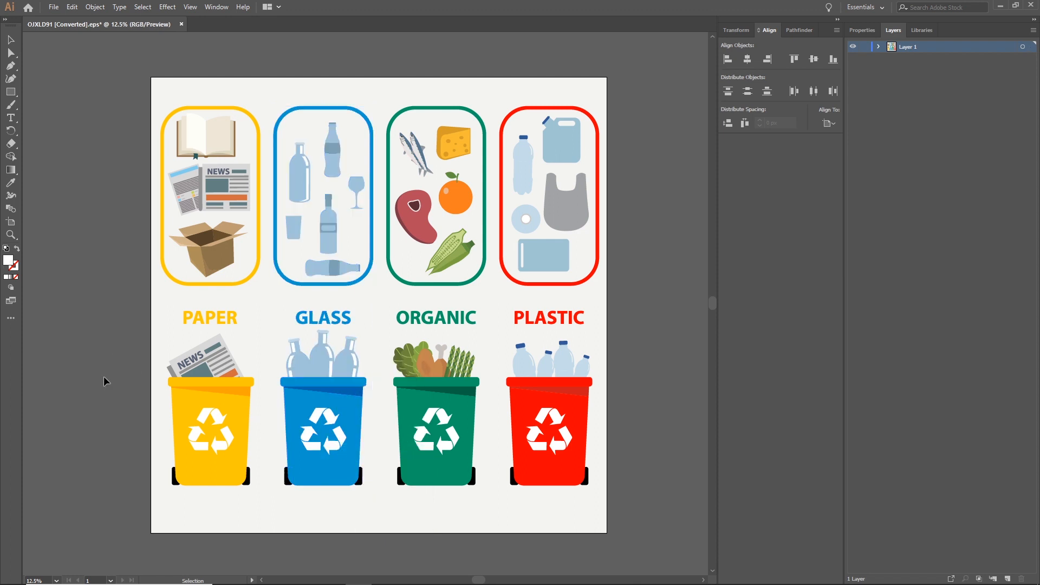
{"action": "left_click", "coordinate": [320, 395]}
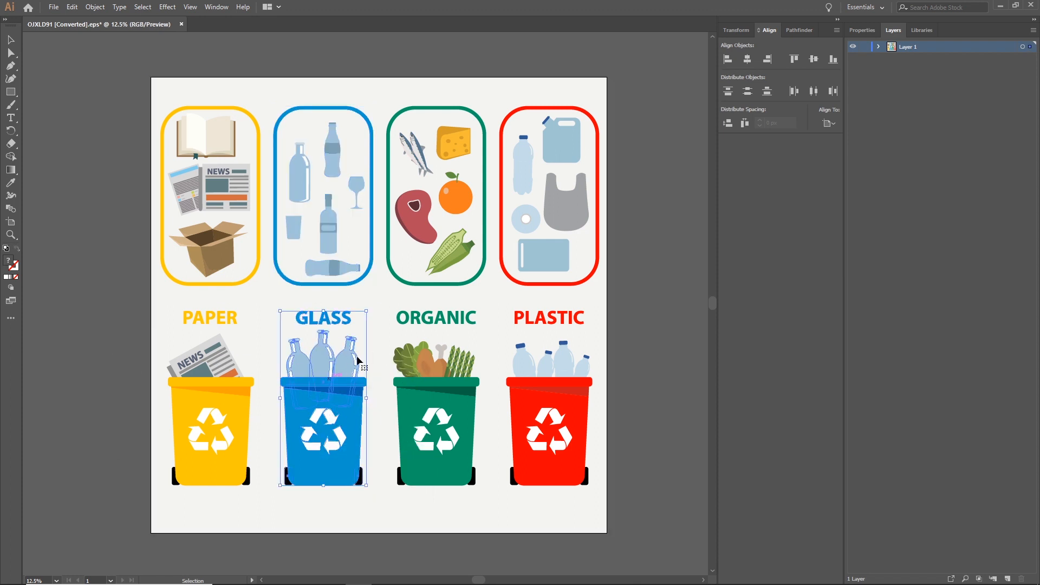
{"action": "left_click", "coordinate": [329, 227]}
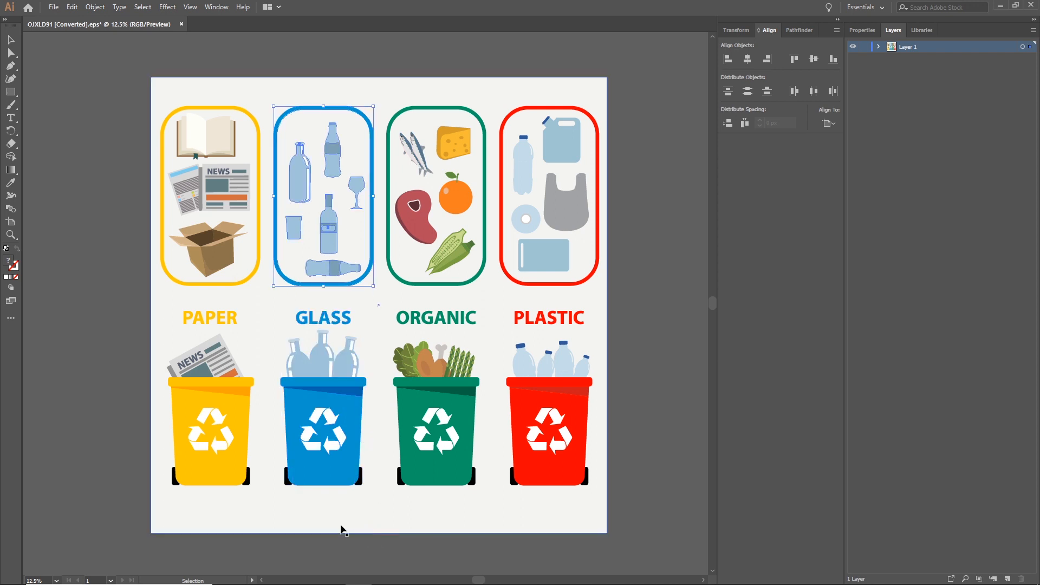
Step: Ungroup the GLASS label, bottles and blue bin, and check the pieces by selecting the bin and single bottles
{"action": "left_click", "coordinate": [307, 401]}
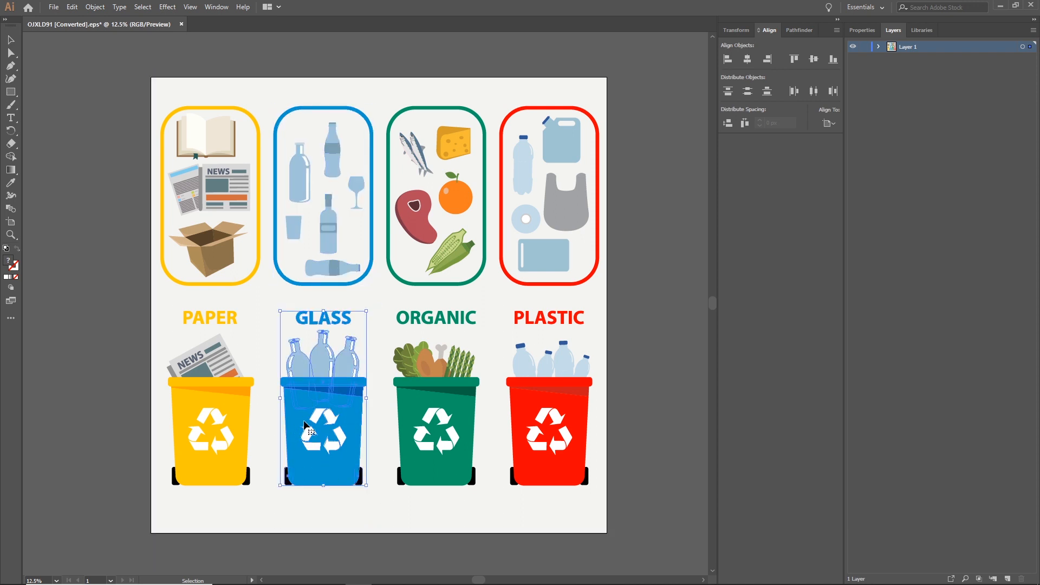
{"action": "right_click", "coordinate": [302, 401]}
{"action": "left_click", "coordinate": [343, 497]}
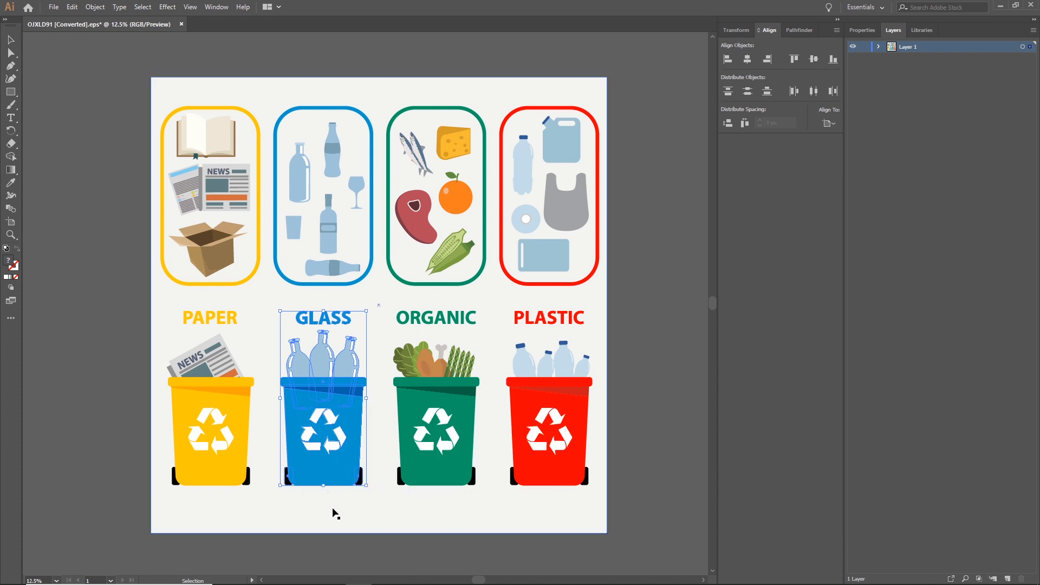
{"action": "left_click", "coordinate": [98, 388]}
{"action": "left_click", "coordinate": [333, 450]}
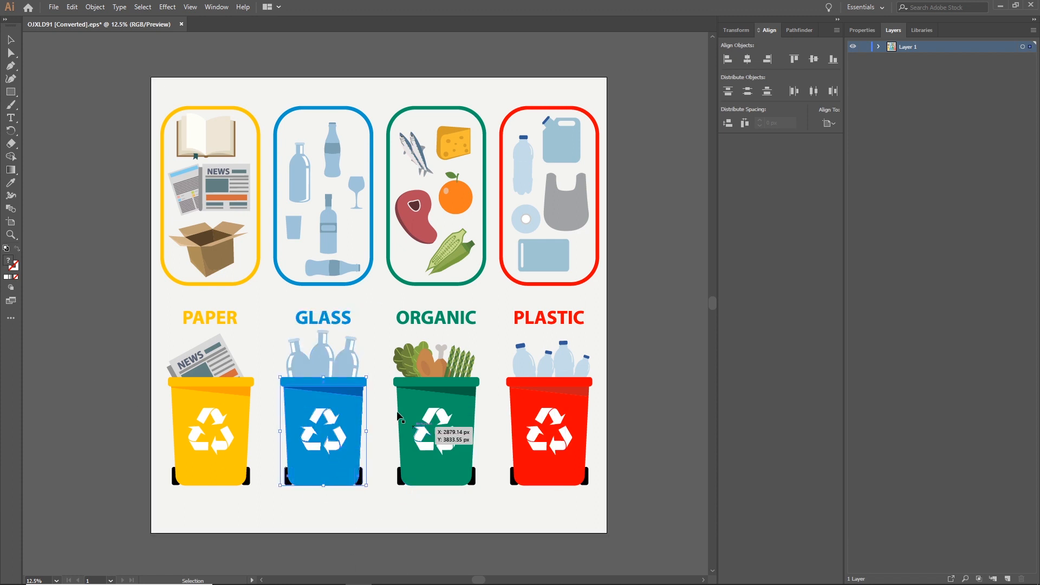
{"action": "left_click", "coordinate": [330, 372]}
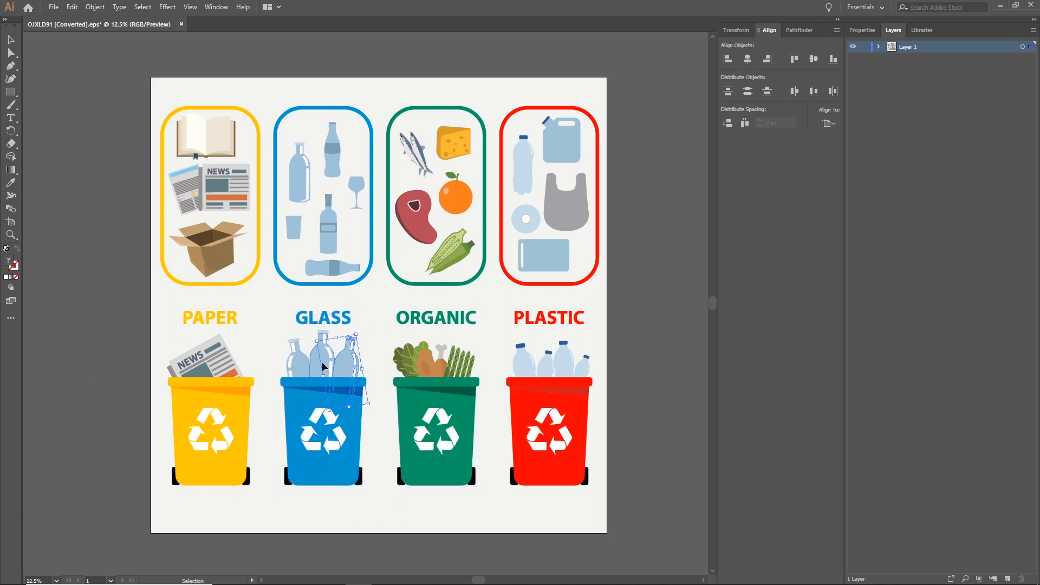
{"action": "left_click", "coordinate": [324, 362]}
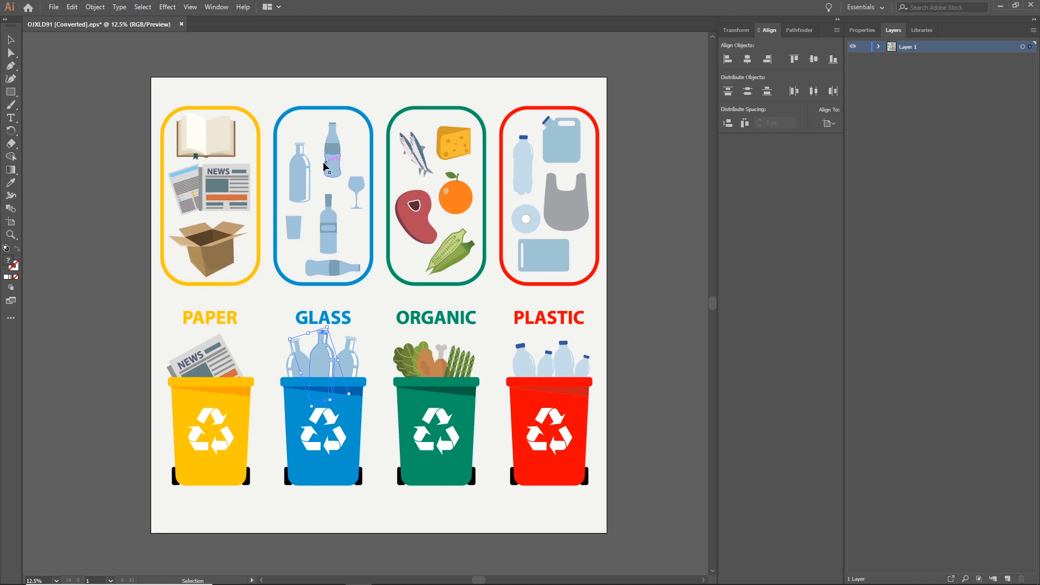
Step: Ungroup the blue-framed set of glass items above the GLASS label and select individual bottles to check the separation
{"action": "left_click", "coordinate": [331, 160]}
{"action": "right_click", "coordinate": [330, 150]}
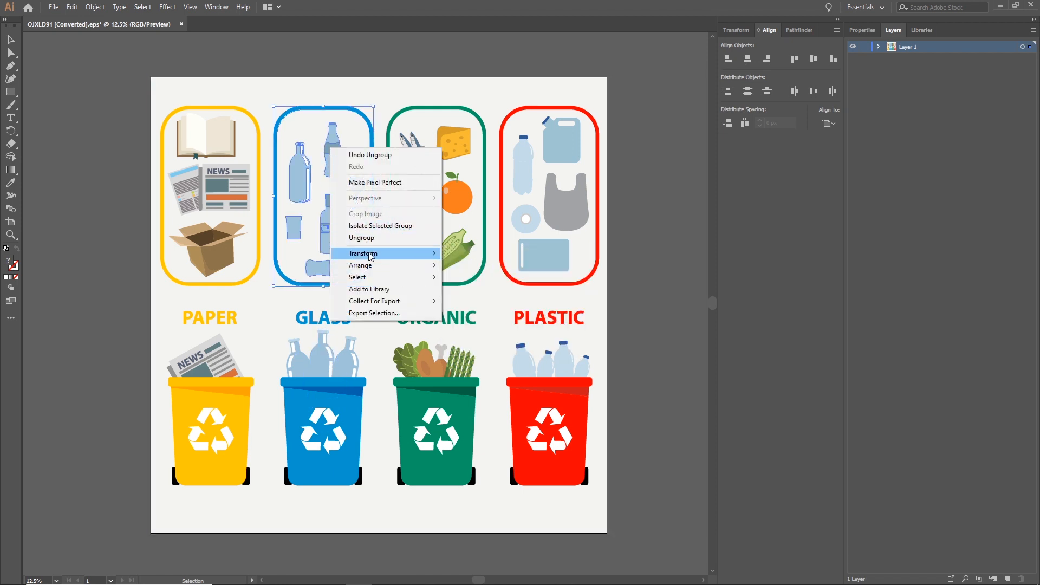
{"action": "mouse_move", "coordinate": [370, 268]}
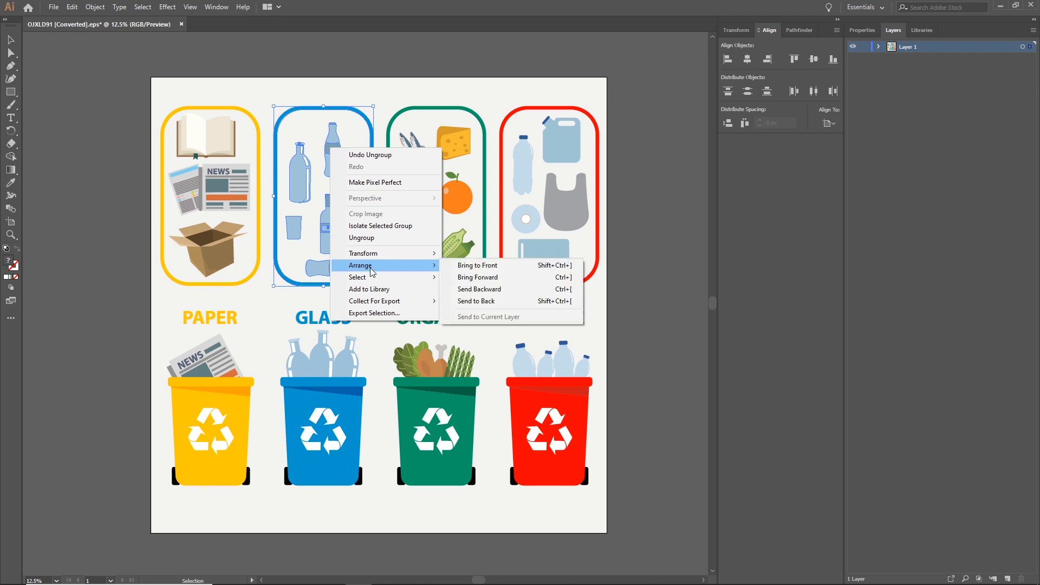
{"action": "left_click", "coordinate": [362, 238]}
{"action": "left_click", "coordinate": [349, 148]}
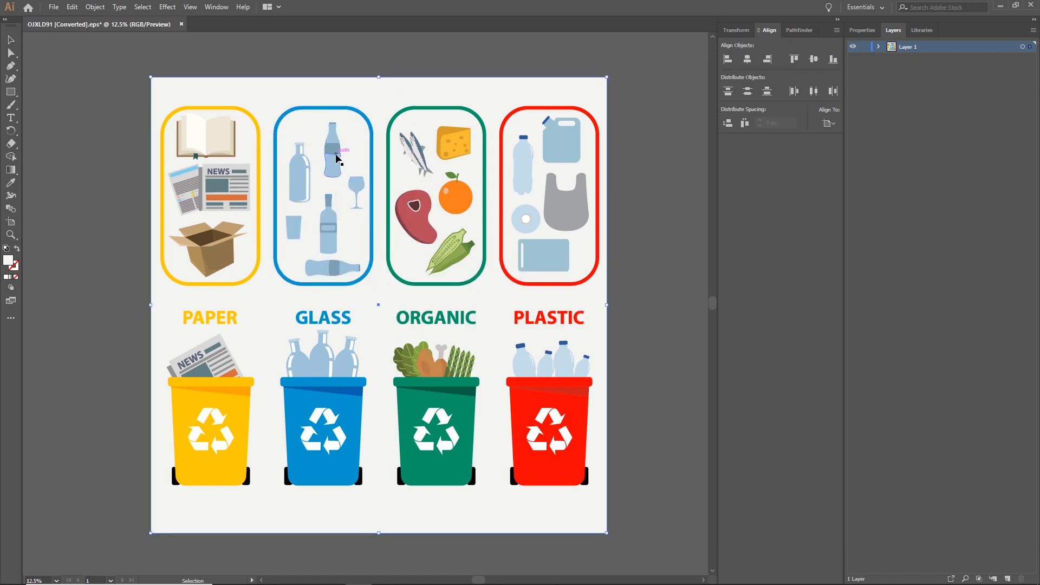
{"action": "left_click", "coordinate": [300, 187]}
{"action": "left_click", "coordinate": [330, 242]}
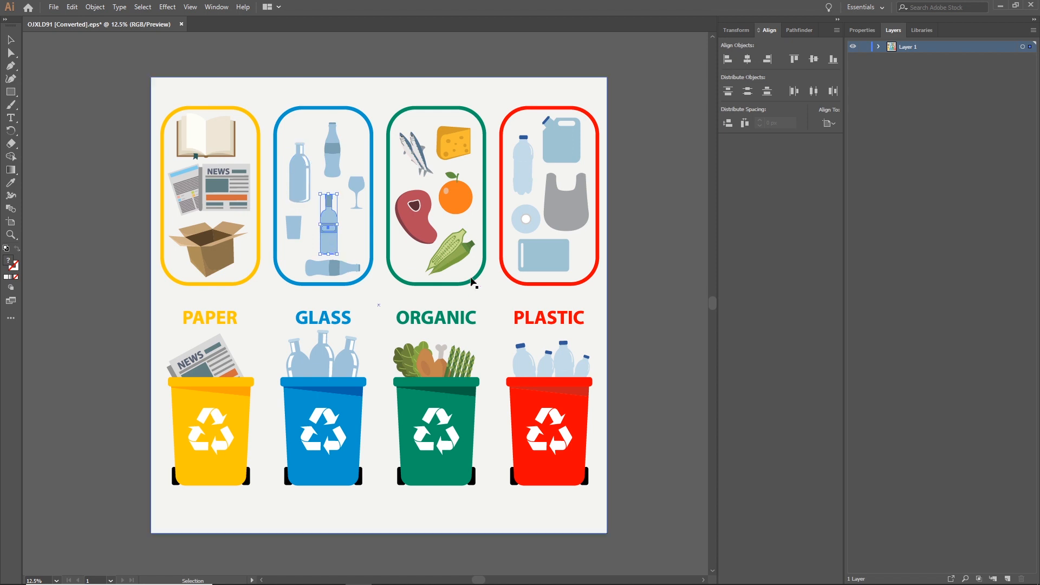
Step: Switch to Adobe Animate and start a new document based on the Ads presets
{"action": "mouse_move", "coordinate": [333, 584]}
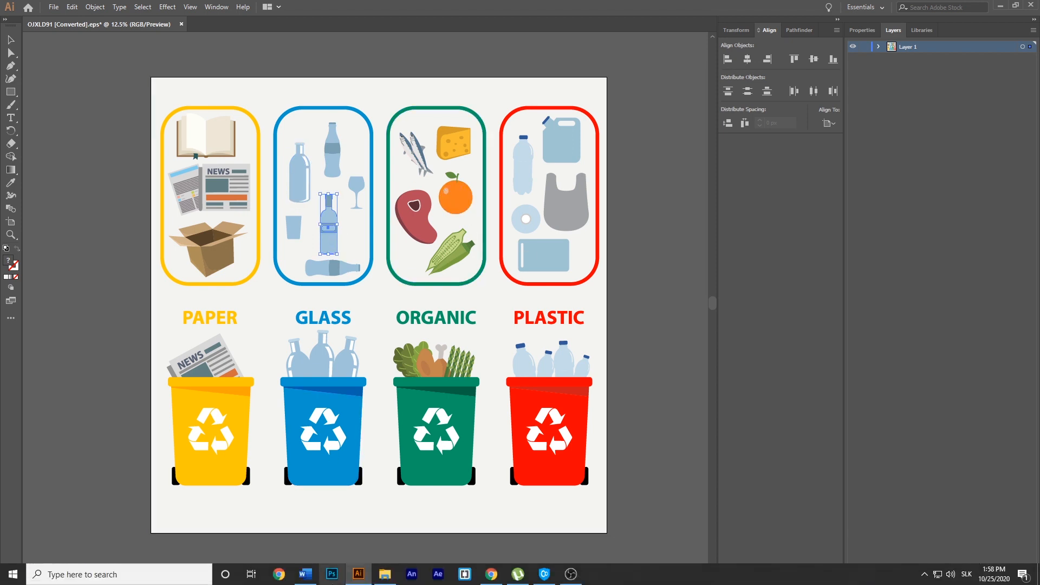
{"action": "left_click", "coordinate": [412, 578]}
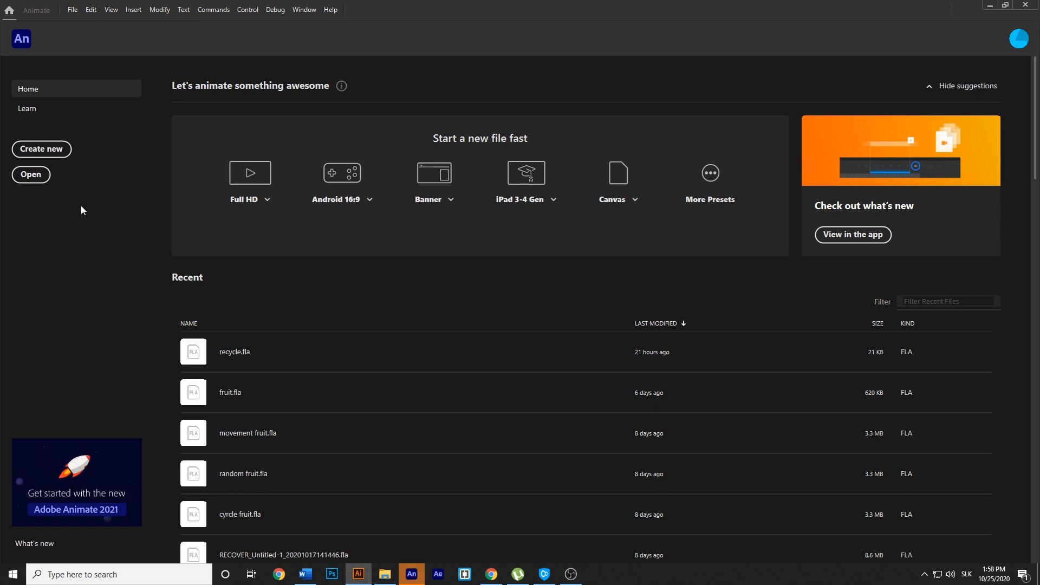
{"action": "left_click", "coordinate": [42, 150]}
{"action": "left_click", "coordinate": [72, 15]}
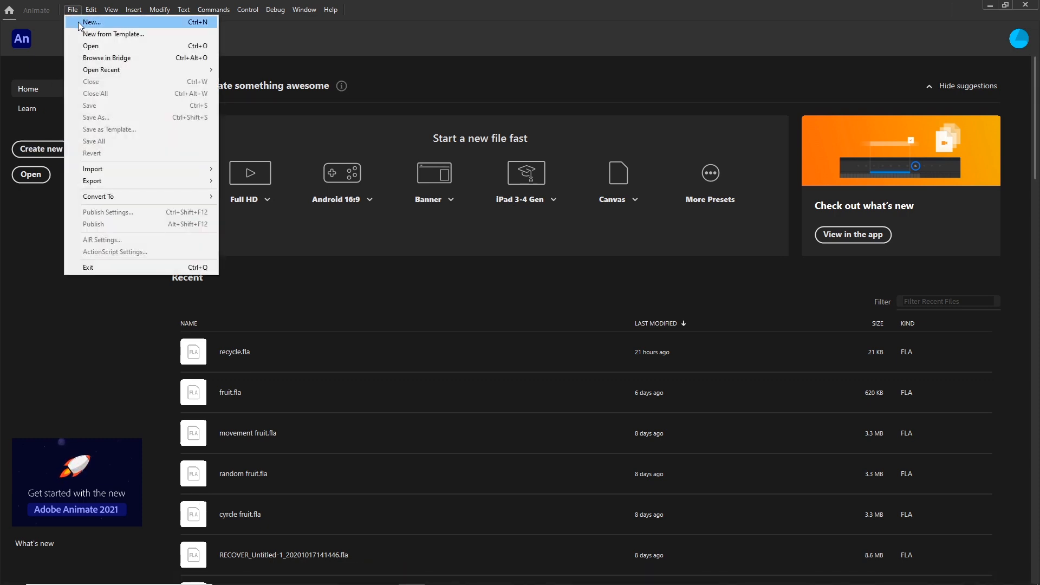
{"action": "left_click", "coordinate": [78, 22]}
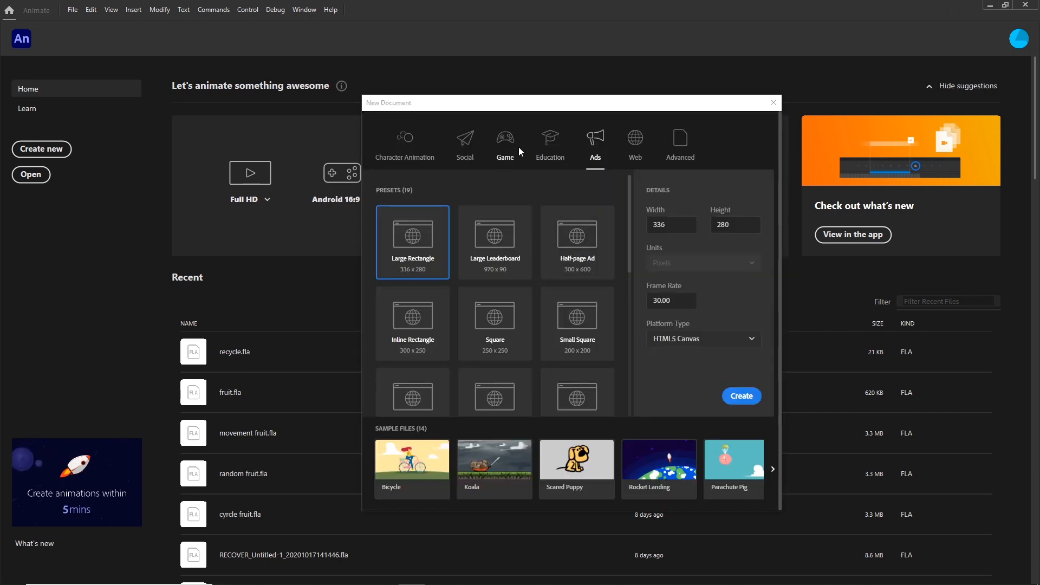
{"action": "left_click", "coordinate": [548, 156]}
{"action": "left_click", "coordinate": [594, 154]}
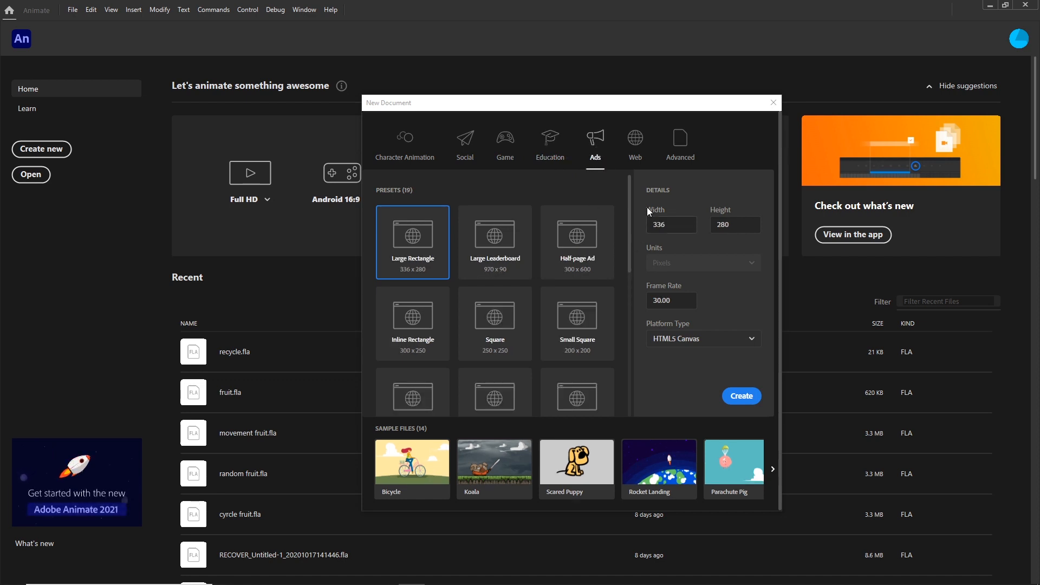
Step: Create an HTML5 Canvas document 300 pixels wide and 600 pixels high, and show its timeline
{"action": "double_click", "coordinate": [682, 227]}
{"action": "key", "text": "Right"}
{"action": "key", "text": "BackSpace"}
{"action": "key", "text": "BackSpace"}
{"action": "key", "text": "BackSpace"}
{"action": "type", "text": "300"}
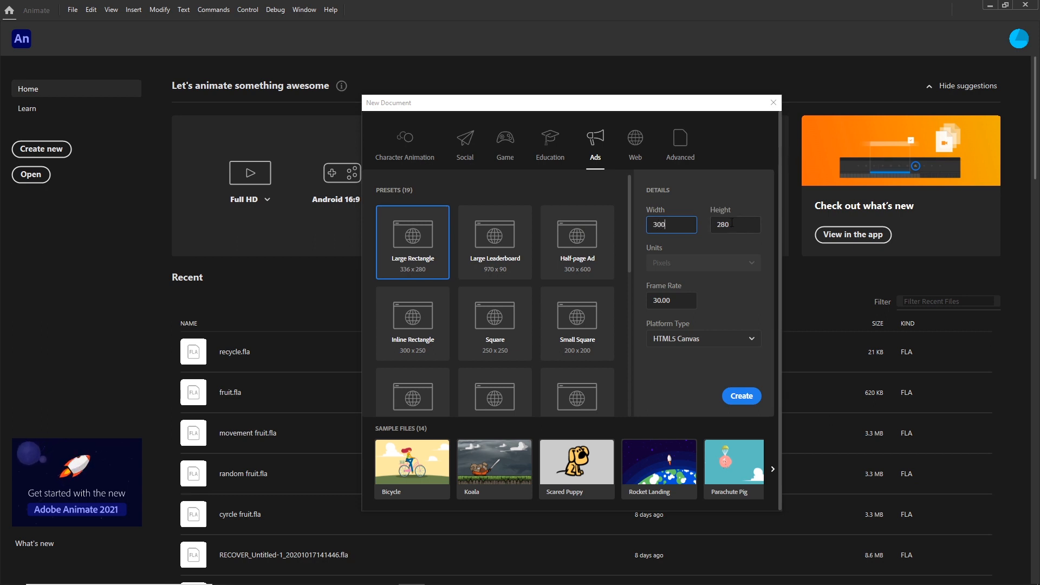
{"action": "key", "text": "Tab"}
{"action": "type", "text": "600"}
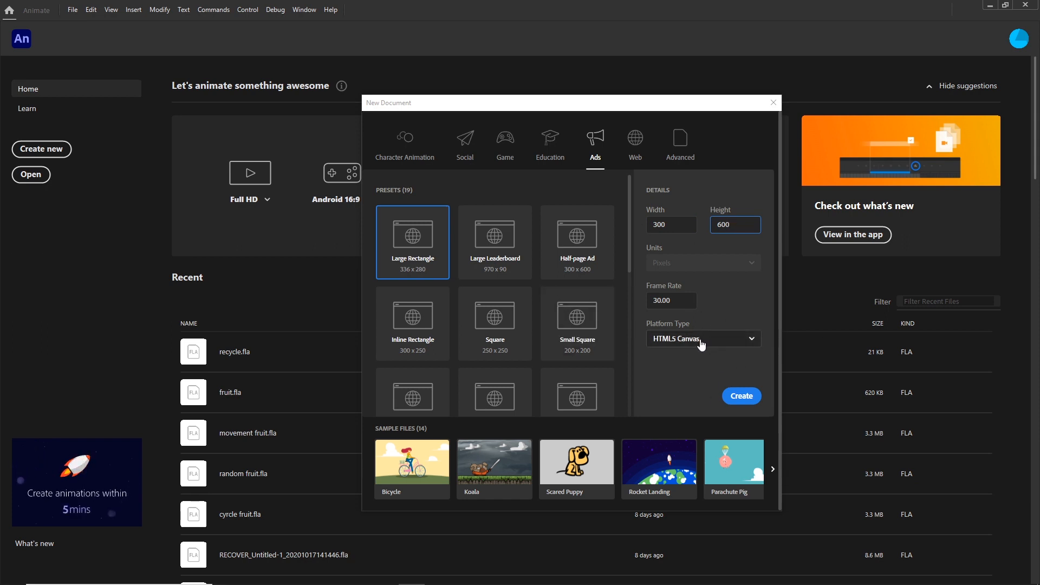
{"action": "left_click", "coordinate": [742, 397]}
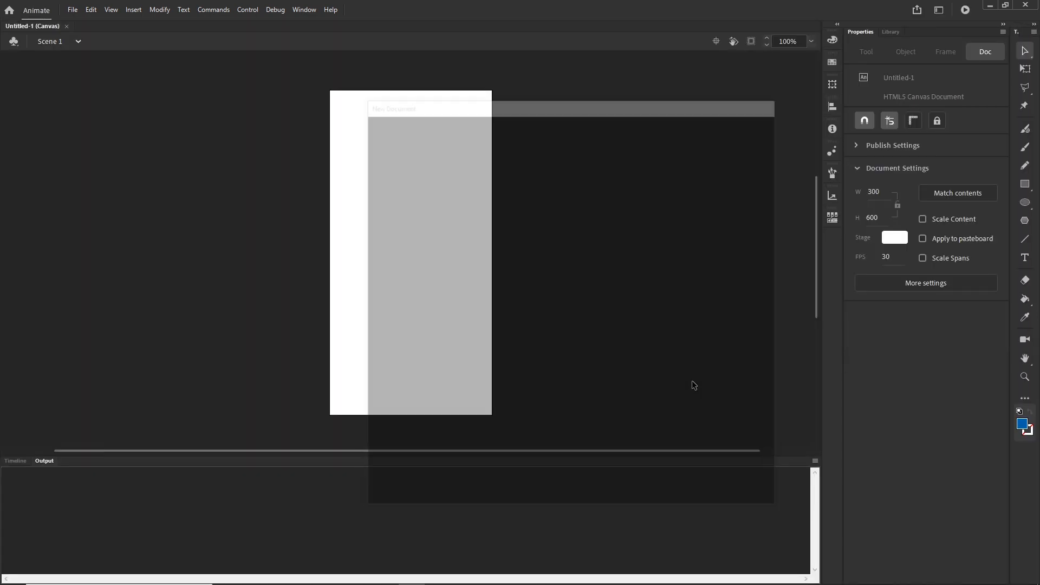
{"action": "left_click", "coordinate": [16, 461]}
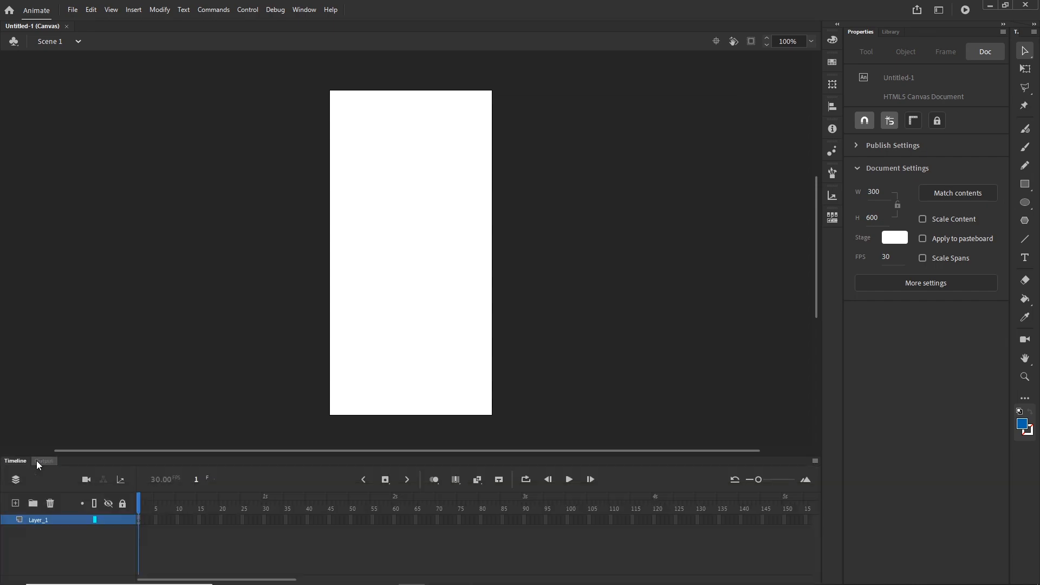
Step: Copy the blue GLASS bin from Illustrator into the Animate document, using the AI File Importer preferences and maintaining layers
{"action": "left_click", "coordinate": [360, 574]}
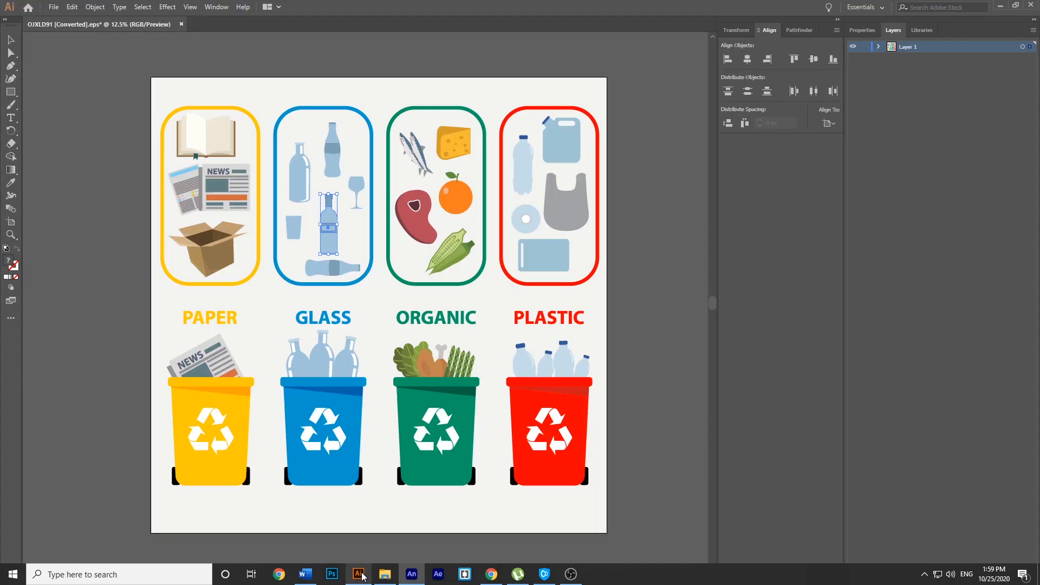
{"action": "left_click", "coordinate": [332, 441]}
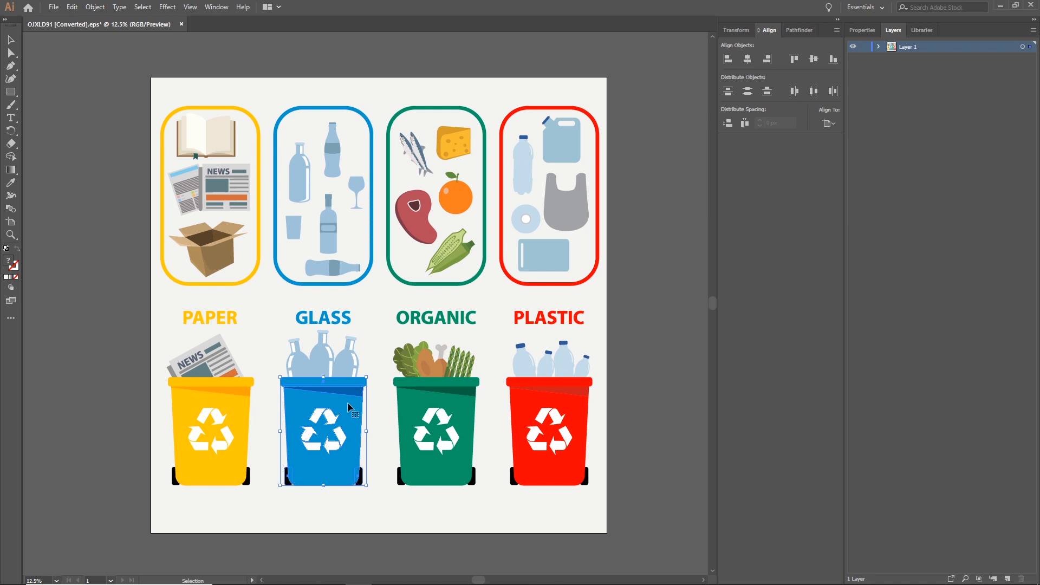
{"action": "left_click_drag", "start_coordinate": [336, 405], "coordinate": [399, 282]}
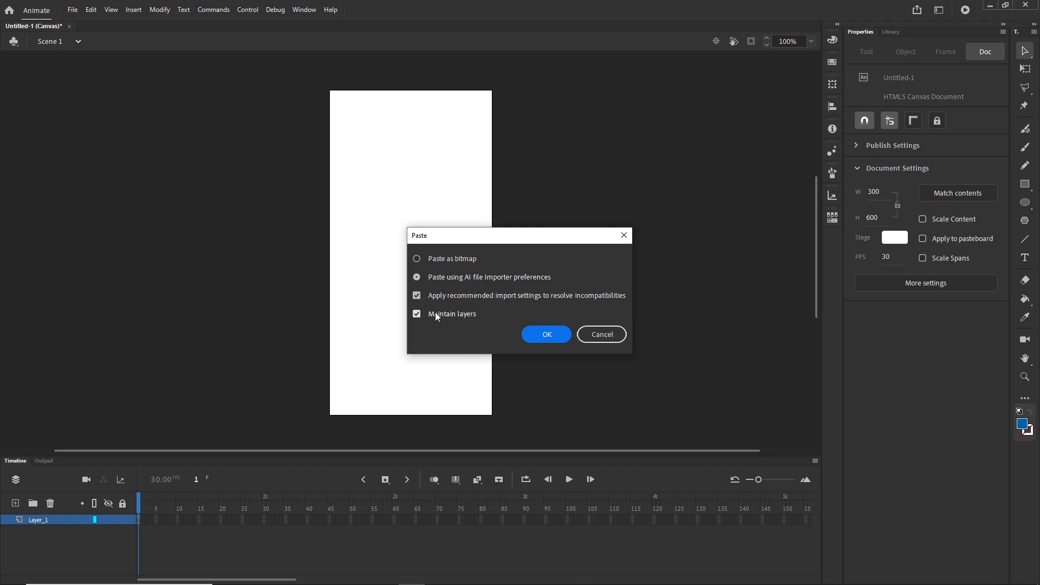
{"action": "left_click", "coordinate": [553, 335]}
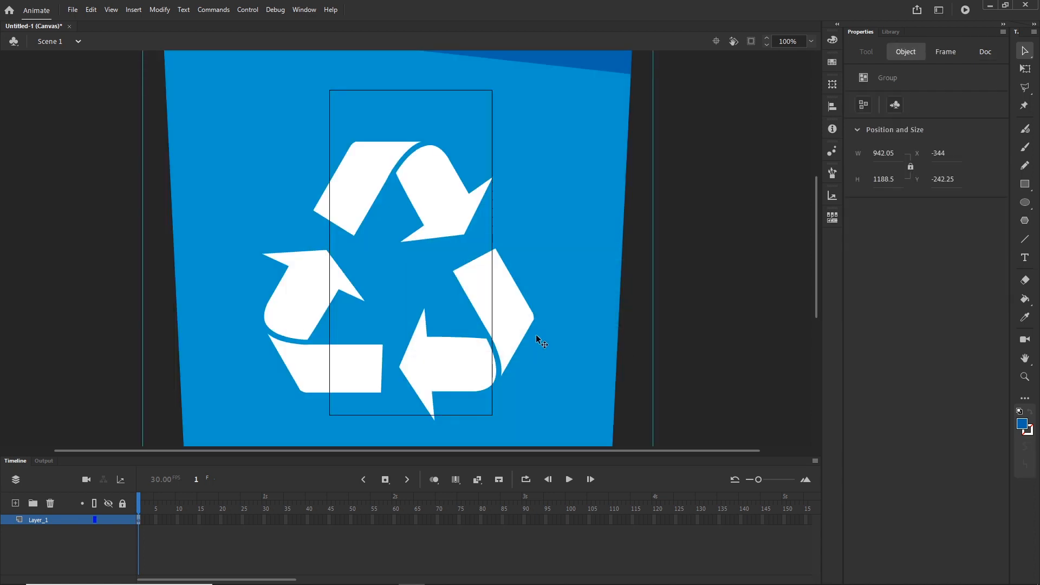
Step: Check the pasted blue bin against the stage size and delete it from the stage
{"action": "scroll", "coordinate": [534, 300], "scroll_direction": "down", "scroll_amount": 3}
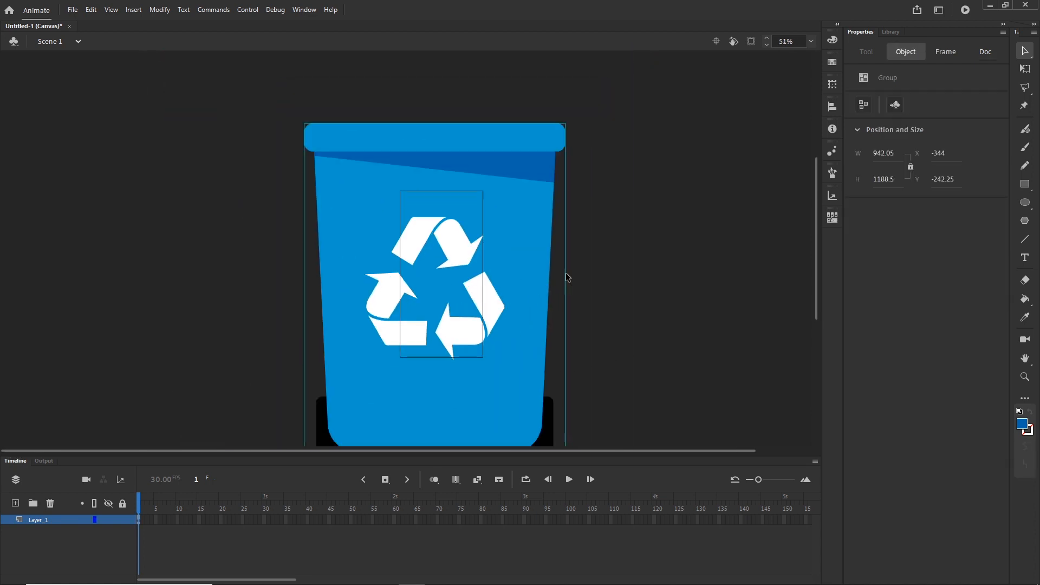
{"action": "left_click", "coordinate": [645, 263]}
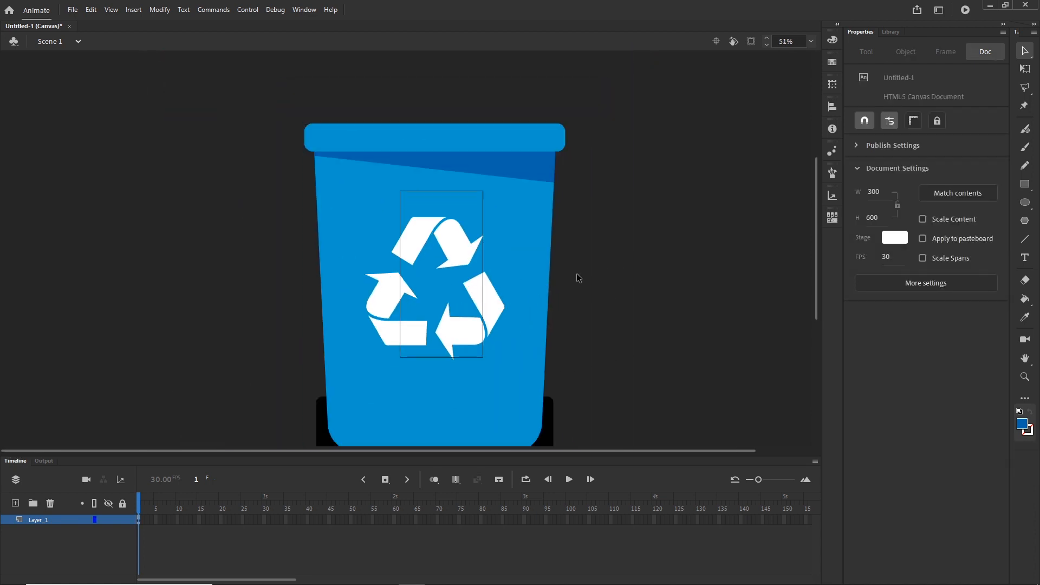
{"action": "left_click", "coordinate": [511, 288]}
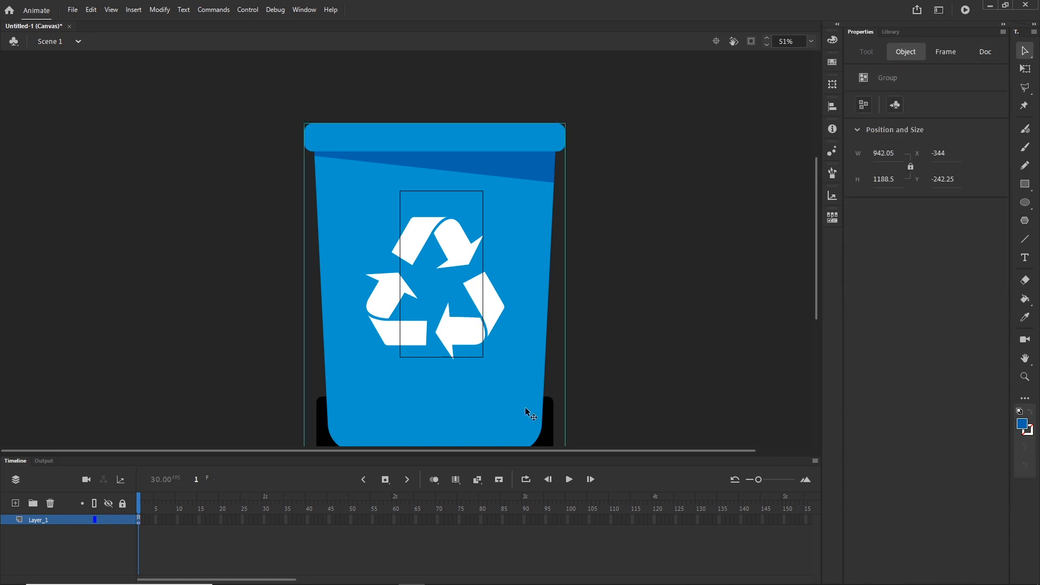
{"action": "key", "text": "Delete"}
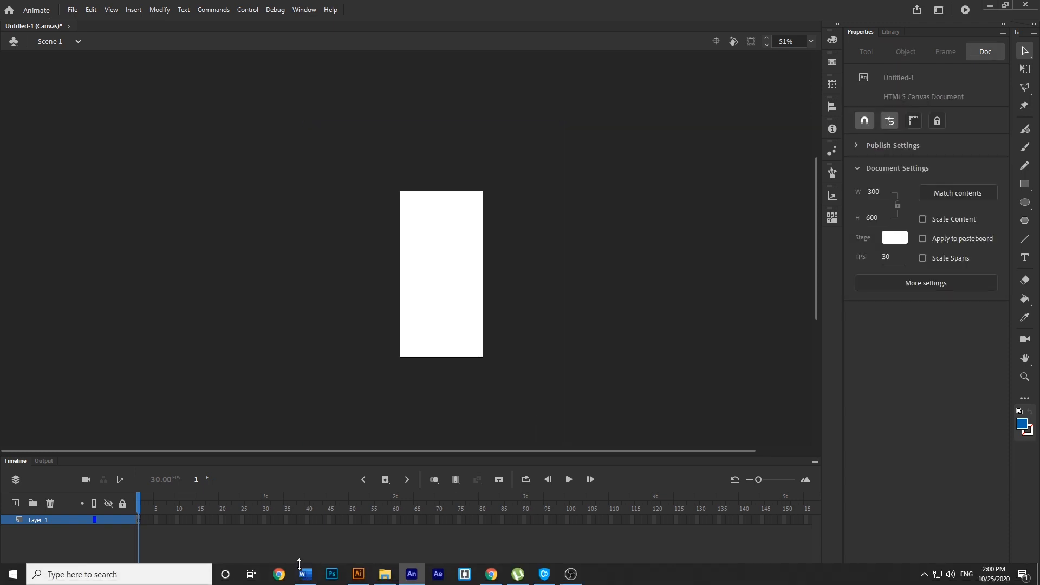
Step: Switch back to Illustrator and create a new document 300 px wide and 600 px high
{"action": "left_click", "coordinate": [358, 574]}
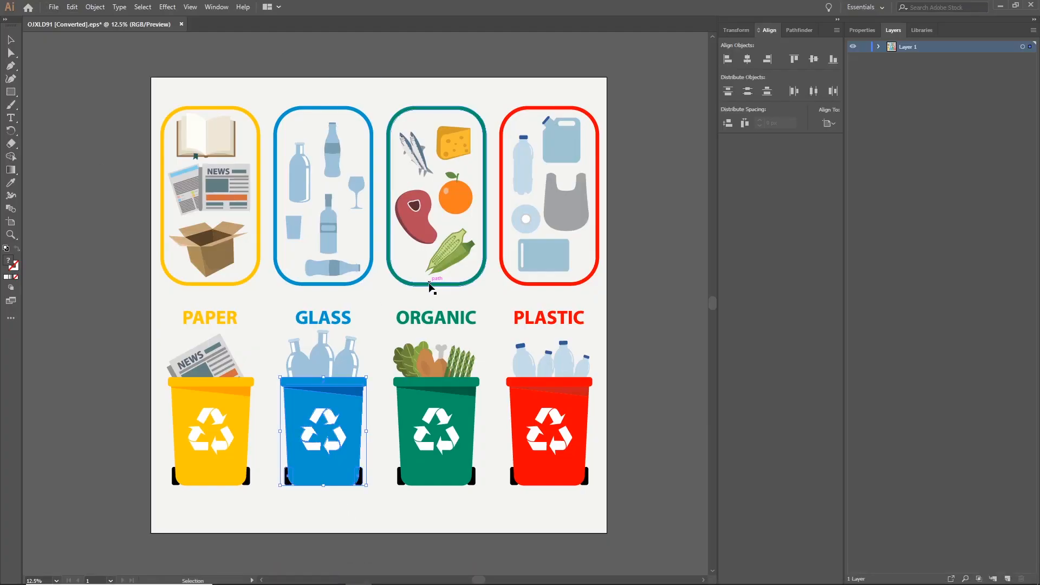
{"action": "key", "text": "ctrl+n"}
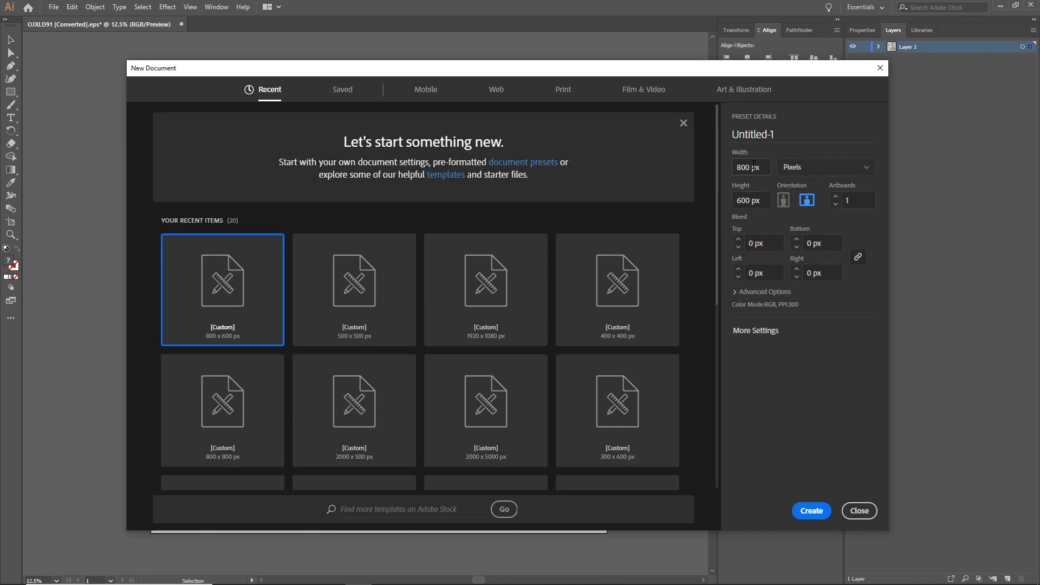
{"action": "left_click", "coordinate": [751, 167]}
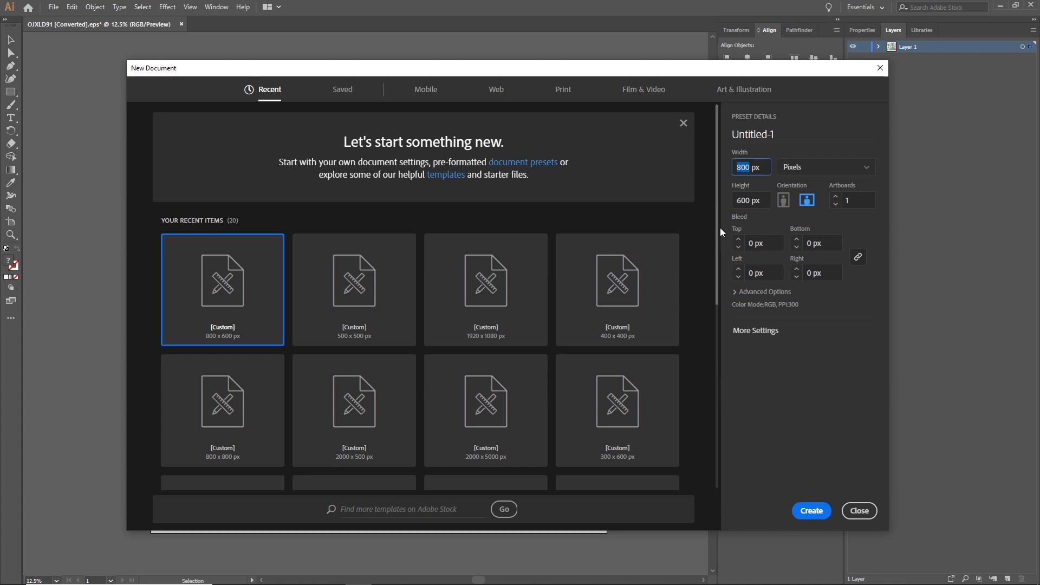
{"action": "type", "text": "300"}
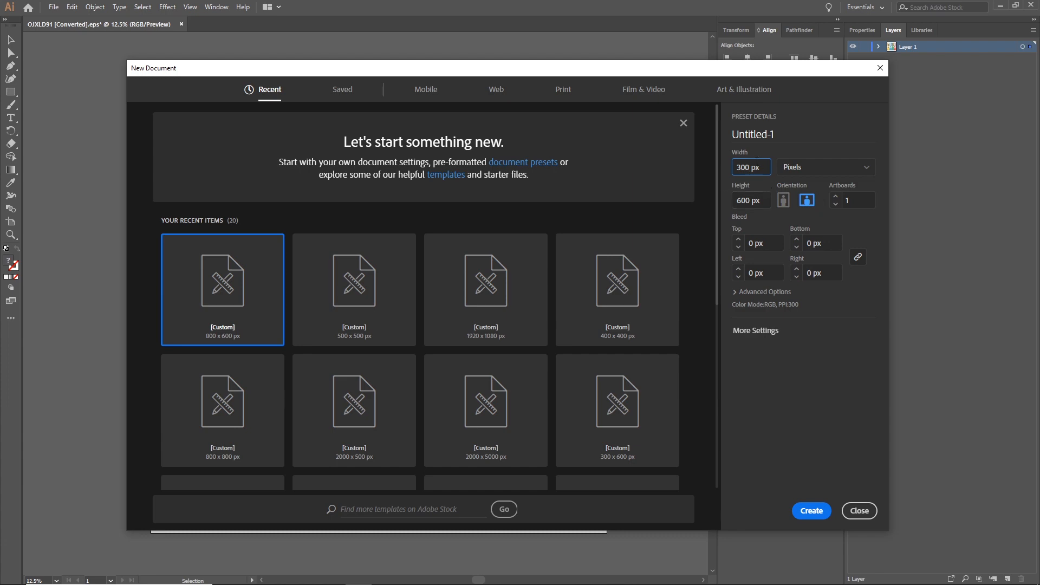
{"action": "left_click", "coordinate": [811, 510]}
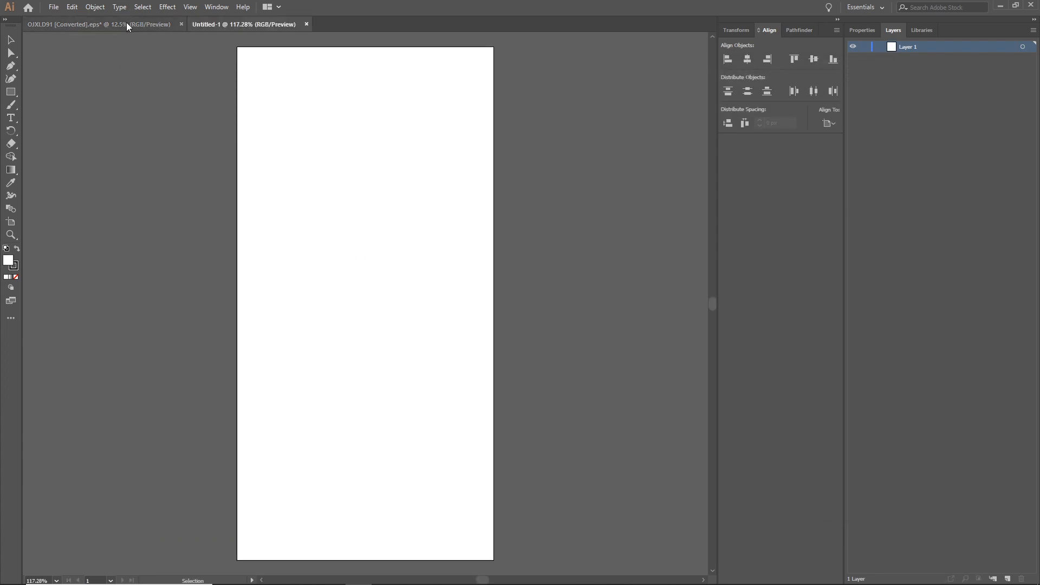
Step: Copy the blue bin, the lying bottle, the labelled bottle, the large bottle and the wine glass from the recycling artwork into the new document
{"action": "left_click", "coordinate": [125, 23]}
{"action": "left_click", "coordinate": [376, 494]}
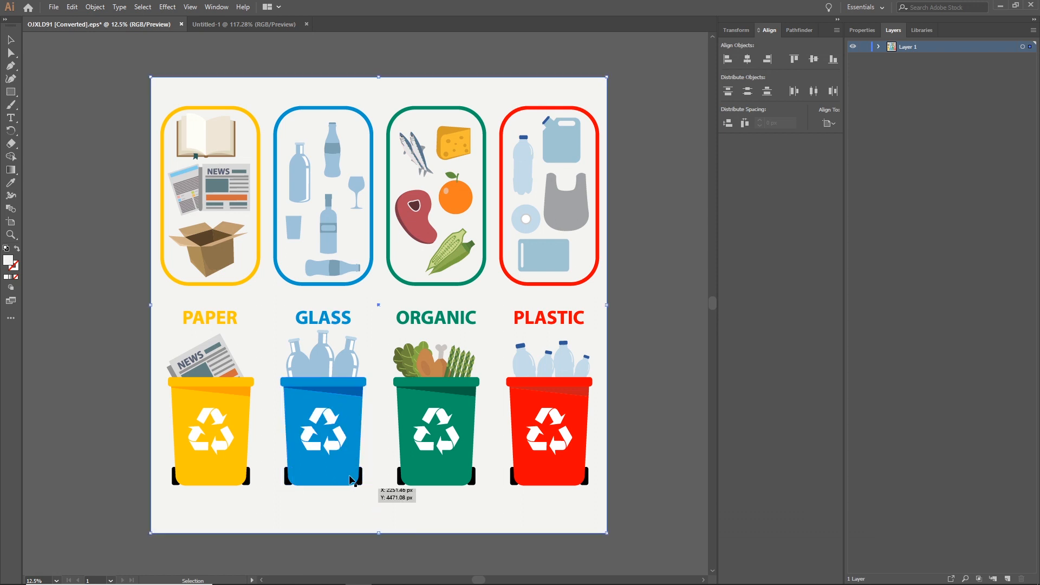
{"action": "left_click", "coordinate": [336, 407]}
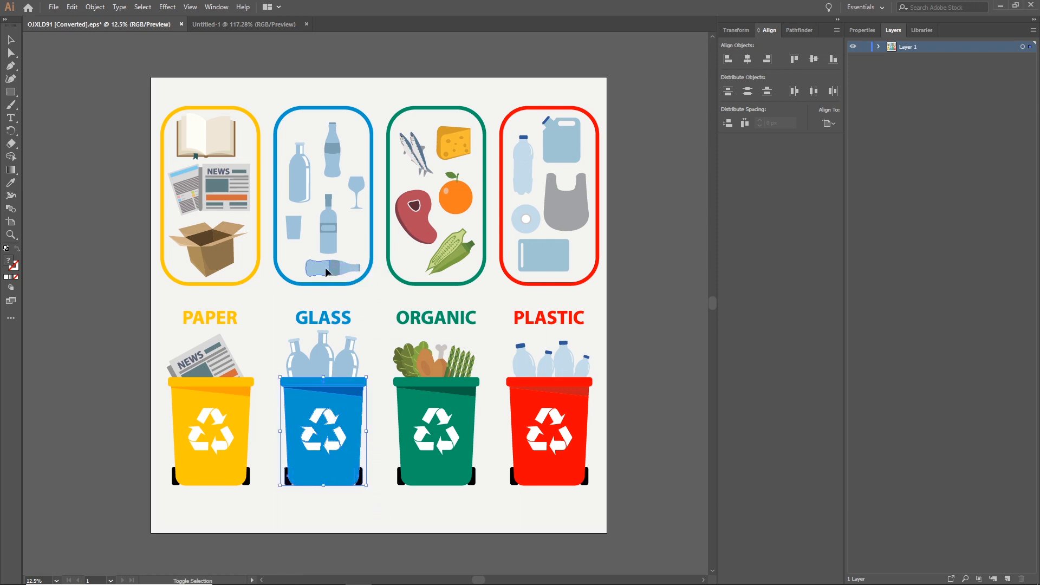
{"action": "left_click", "coordinate": [327, 229], "text": "shift"}
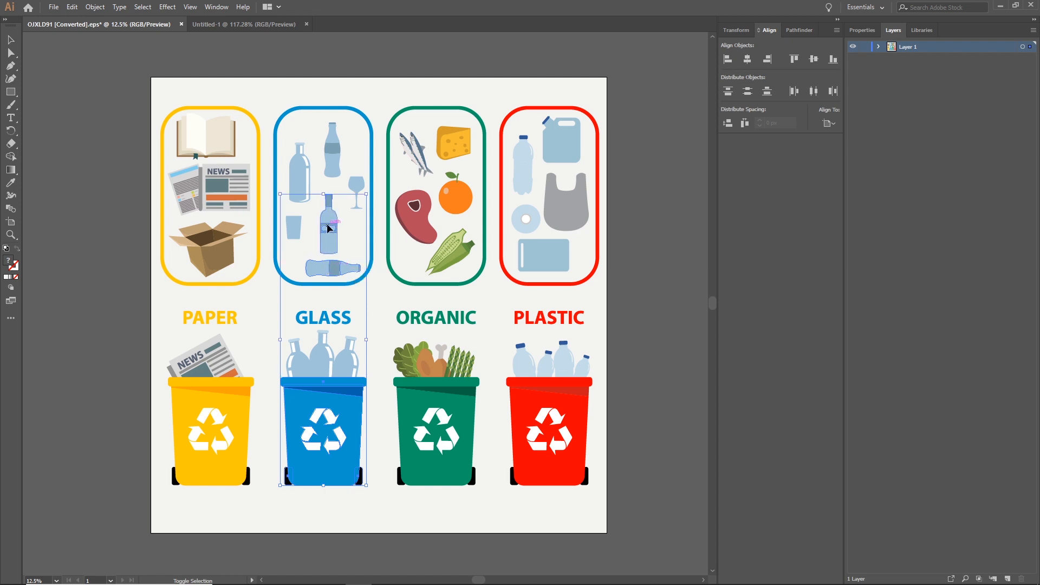
{"action": "left_click", "coordinate": [301, 185], "text": "shift"}
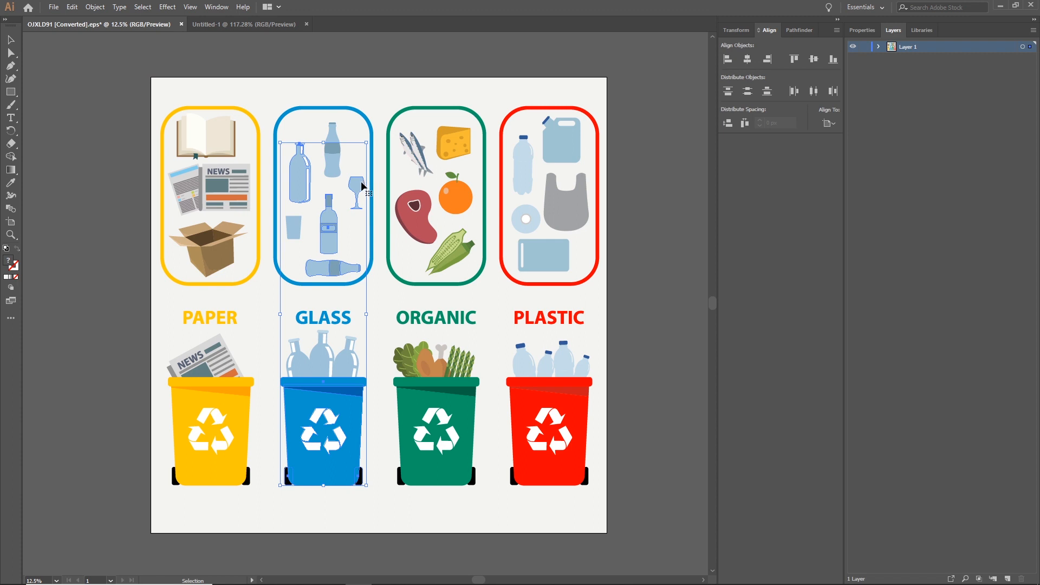
{"action": "left_click_drag", "start_coordinate": [362, 186], "coordinate": [423, 282]}
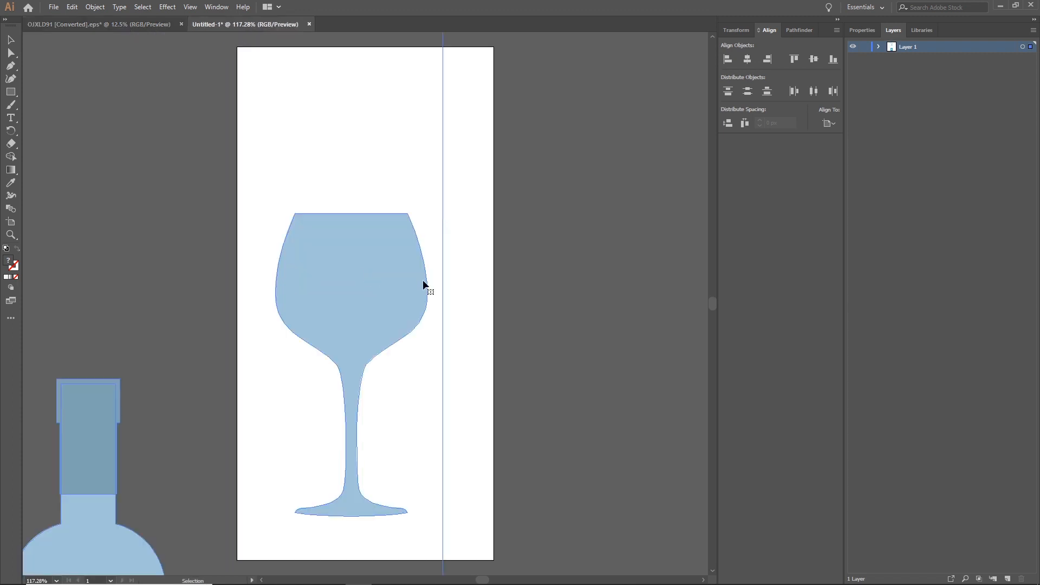
Step: Select the three bottles and the wine glass without the bin, scale them down, and place them left of the artboard
{"action": "scroll", "coordinate": [437, 283], "scroll_direction": "right", "scroll_amount": 1}
{"action": "scroll", "coordinate": [437, 283], "scroll_direction": "down", "scroll_amount": 2}
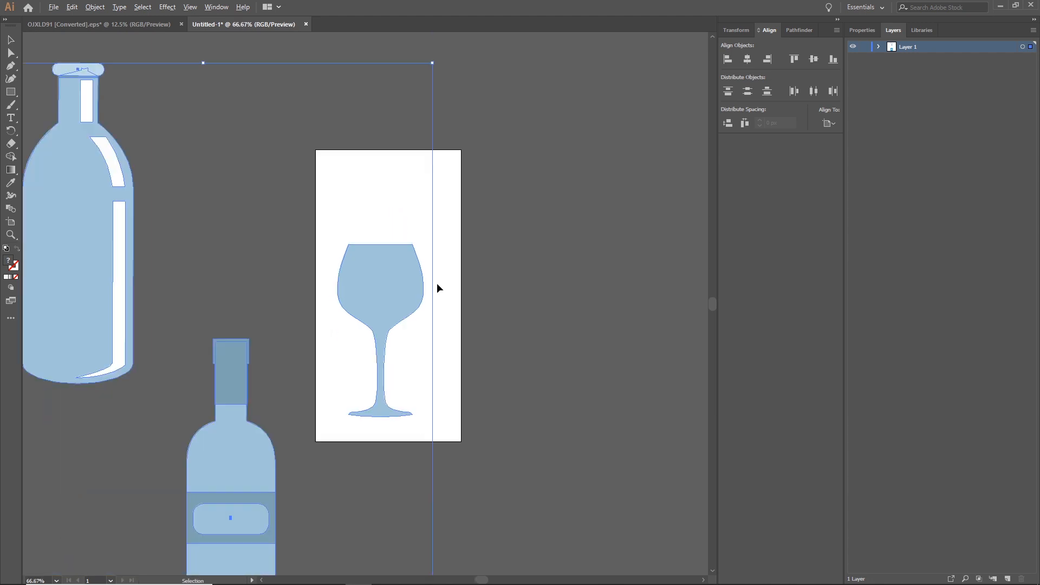
{"action": "scroll", "coordinate": [437, 283], "scroll_direction": "down", "scroll_amount": 3}
{"action": "left_click_drag", "start_coordinate": [521, 346], "coordinate": [541, 277]}
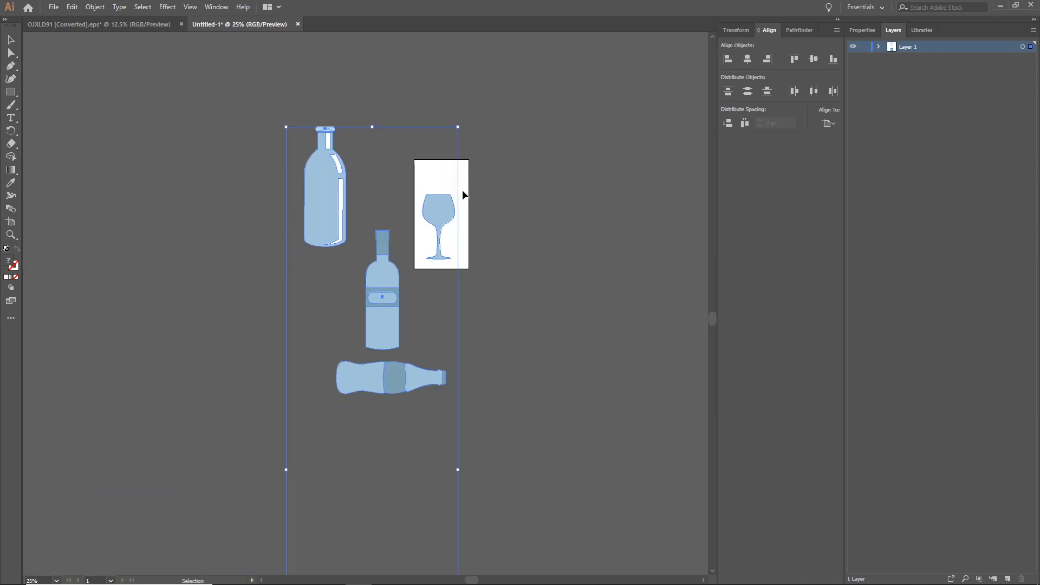
{"action": "left_click", "coordinate": [528, 196]}
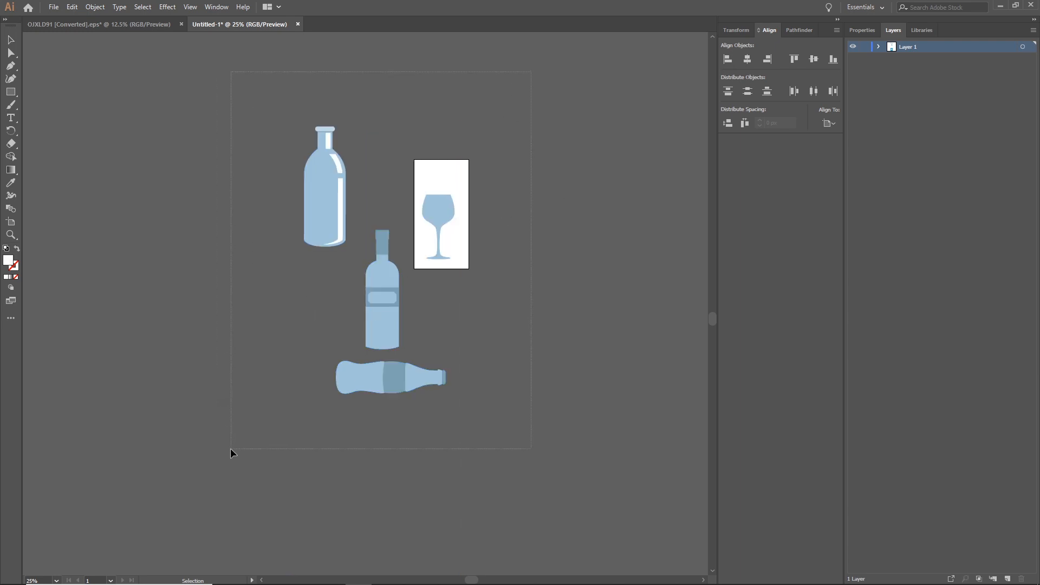
{"action": "key", "text": "ctrl+a"}
{"action": "scroll", "coordinate": [432, 297], "scroll_direction": "down", "scroll_amount": 1}
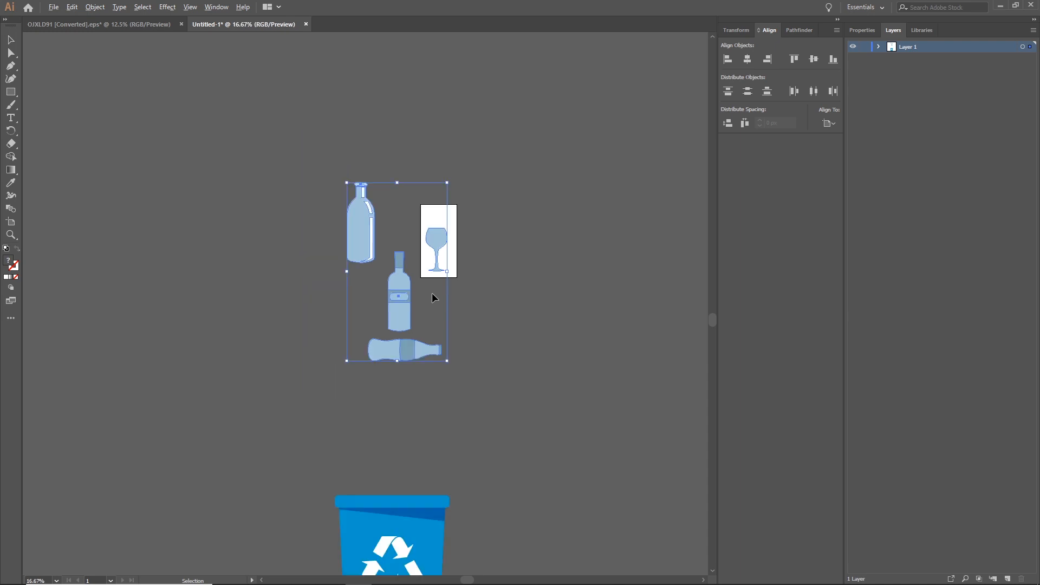
{"action": "key", "text": "space"}
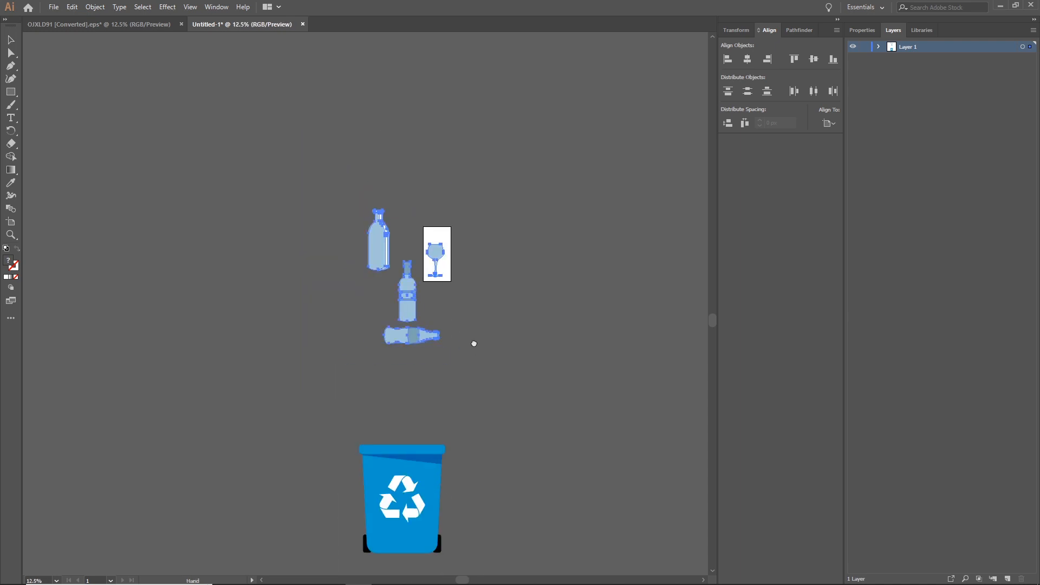
{"action": "left_click_drag", "start_coordinate": [466, 347], "coordinate": [401, 268]}
Step: Scale the blue bin down to slightly less than the artboard's width and place it at the artboard's lower edge
{"action": "left_click_drag", "start_coordinate": [427, 466], "coordinate": [466, 337]}
{"action": "left_click_drag", "start_coordinate": [477, 400], "coordinate": [457, 375]}
{"action": "scroll", "coordinate": [467, 349], "scroll_direction": "up", "scroll_amount": 3}
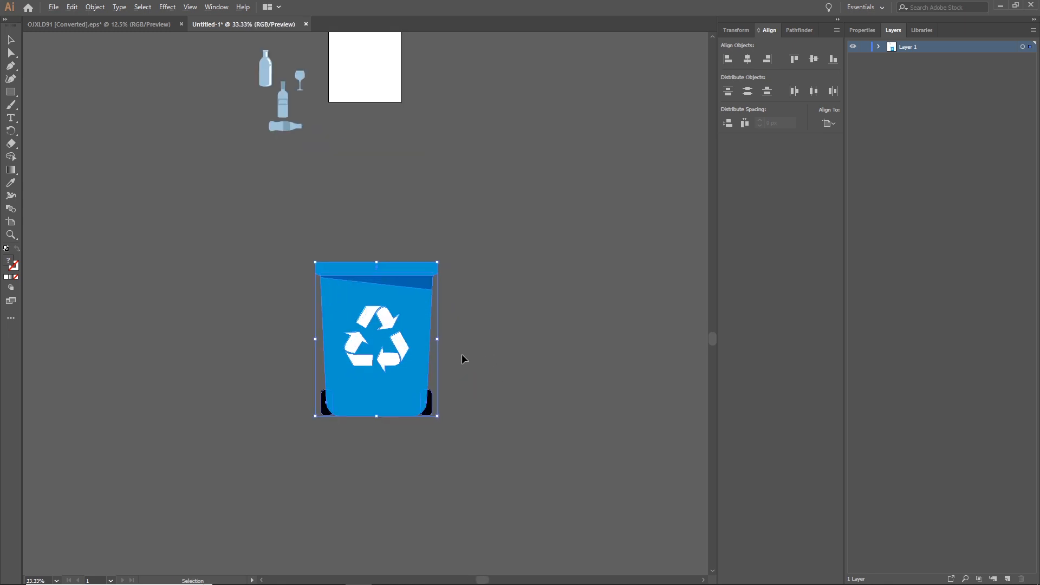
{"action": "mouse_move", "coordinate": [437, 418]}
{"action": "left_mouse_down"}
{"action": "mouse_move", "coordinate": [476, 455]}
{"action": "mouse_move", "coordinate": [450, 427]}
{"action": "left_mouse_up"}
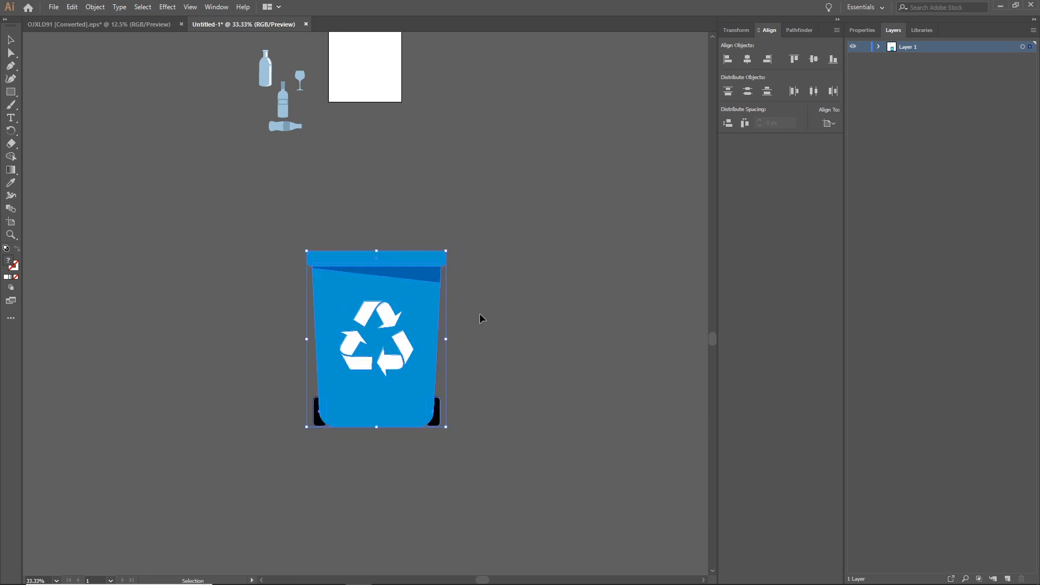
{"action": "left_click_drag", "start_coordinate": [502, 320], "coordinate": [550, 406]}
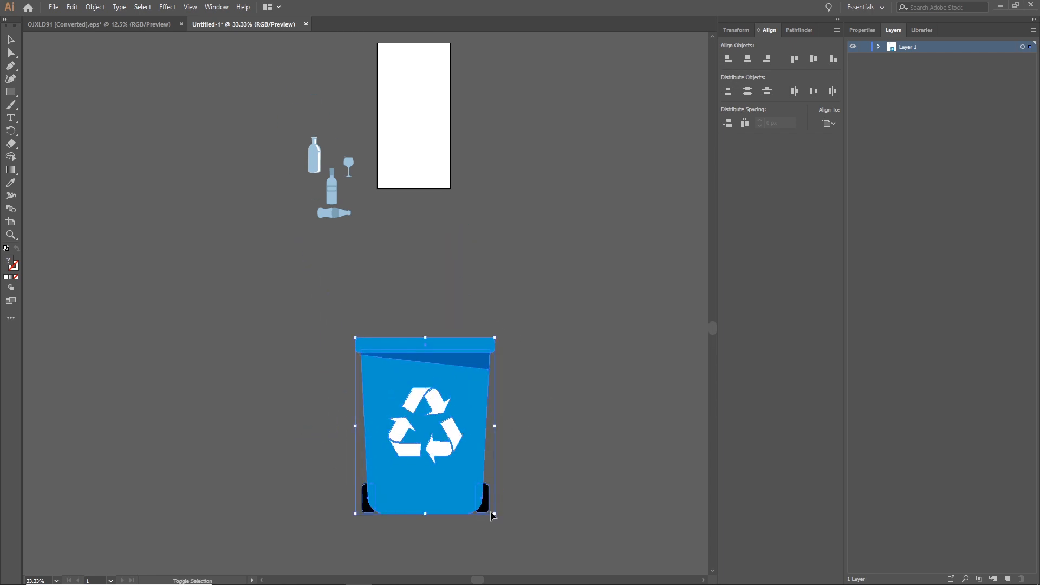
{"action": "left_click_drag", "start_coordinate": [494, 514], "coordinate": [423, 187]}
{"action": "left_click_drag", "start_coordinate": [440, 222], "coordinate": [485, 320]}
{"action": "left_click", "coordinate": [477, 340]}
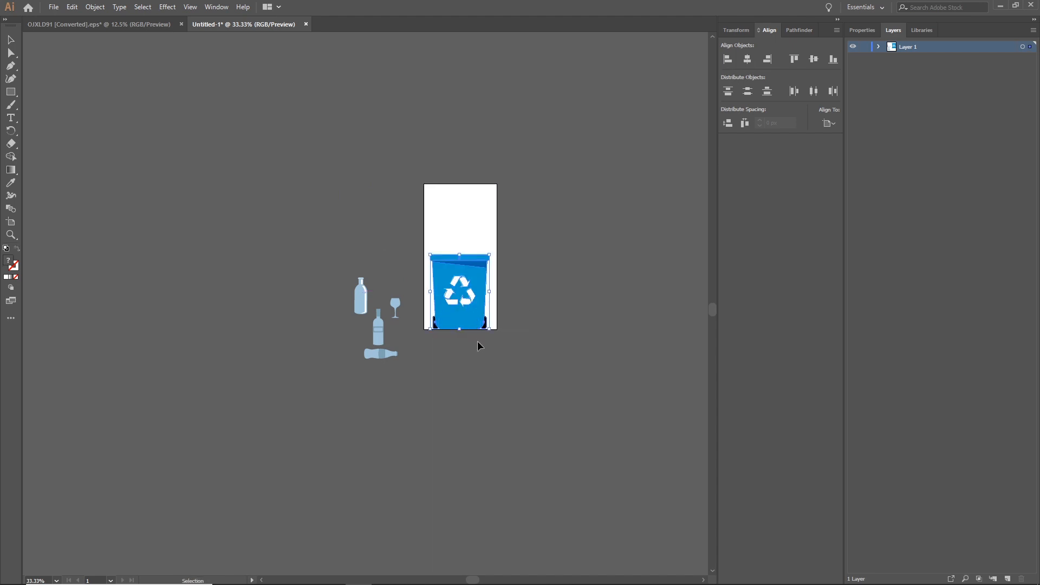
Step: Arrange the large and labelled bottles at the artboard's upper edge, with the wine glass and lying bottle in a row beneath them
{"action": "scroll", "coordinate": [475, 349], "scroll_direction": "up", "scroll_amount": 1}
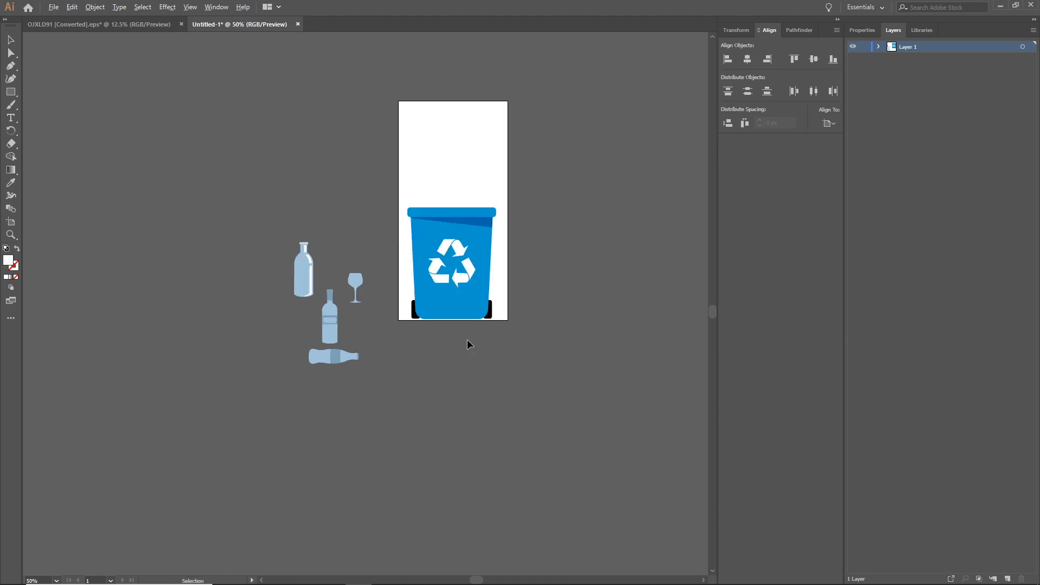
{"action": "scroll", "coordinate": [472, 336], "scroll_direction": "up", "scroll_amount": 1}
{"action": "scroll", "coordinate": [478, 332], "scroll_direction": "up", "scroll_amount": 3}
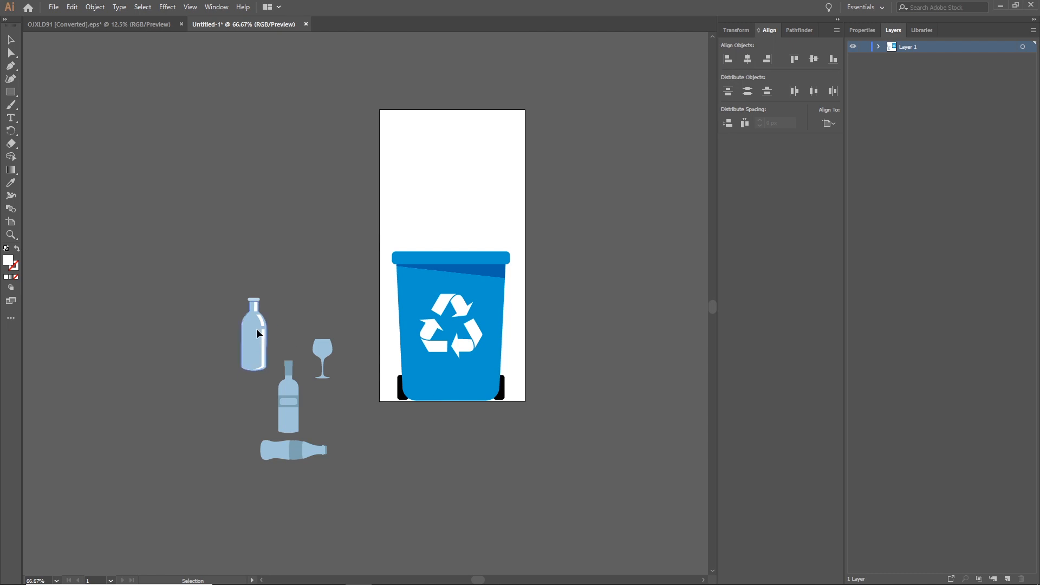
{"action": "left_click_drag", "start_coordinate": [267, 356], "coordinate": [427, 174]}
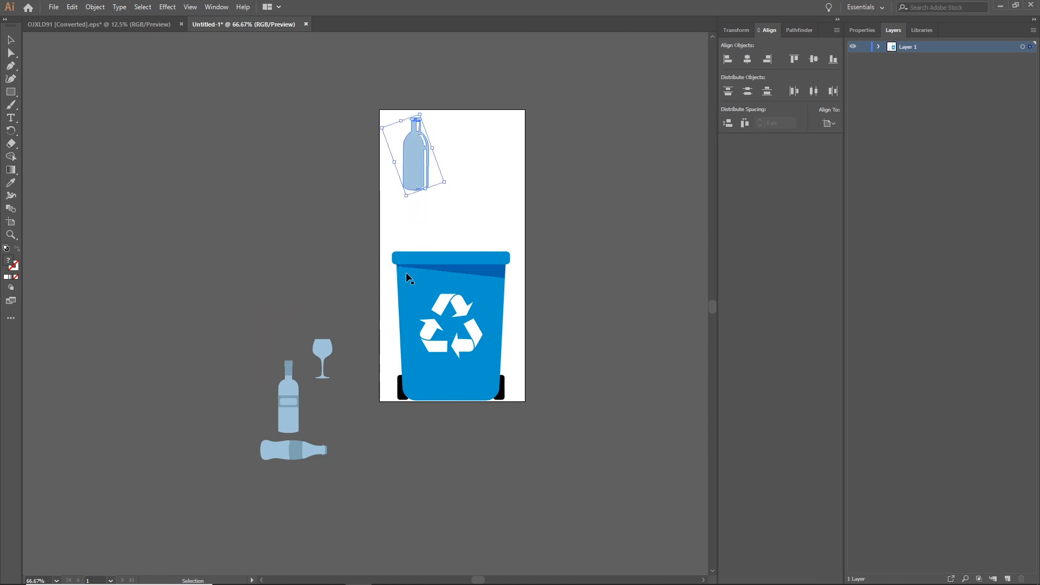
{"action": "left_click_drag", "start_coordinate": [289, 405], "coordinate": [492, 164]}
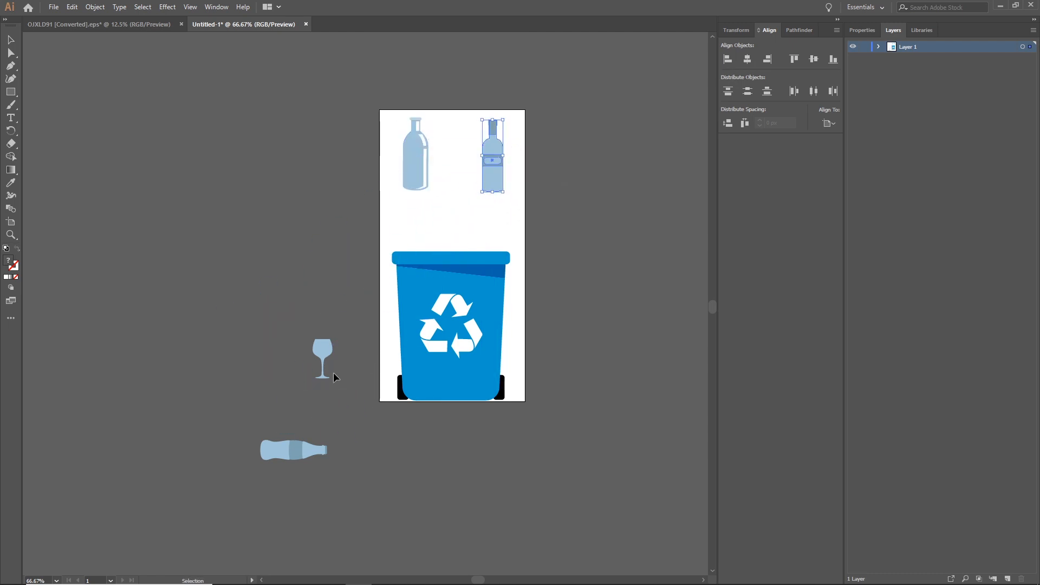
{"action": "left_click_drag", "start_coordinate": [327, 358], "coordinate": [468, 230]}
Step: Scale the blue bin down a little further about its centre, leaving a margin to the artboard's lower edge
{"action": "left_click", "coordinate": [494, 379]}
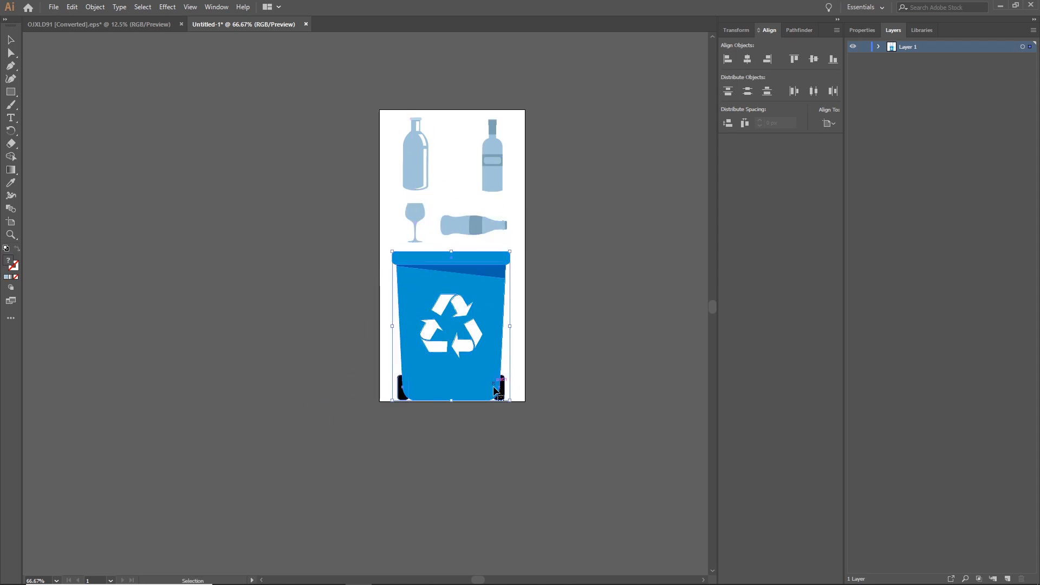
{"action": "left_click_drag", "start_coordinate": [510, 401], "coordinate": [506, 388]}
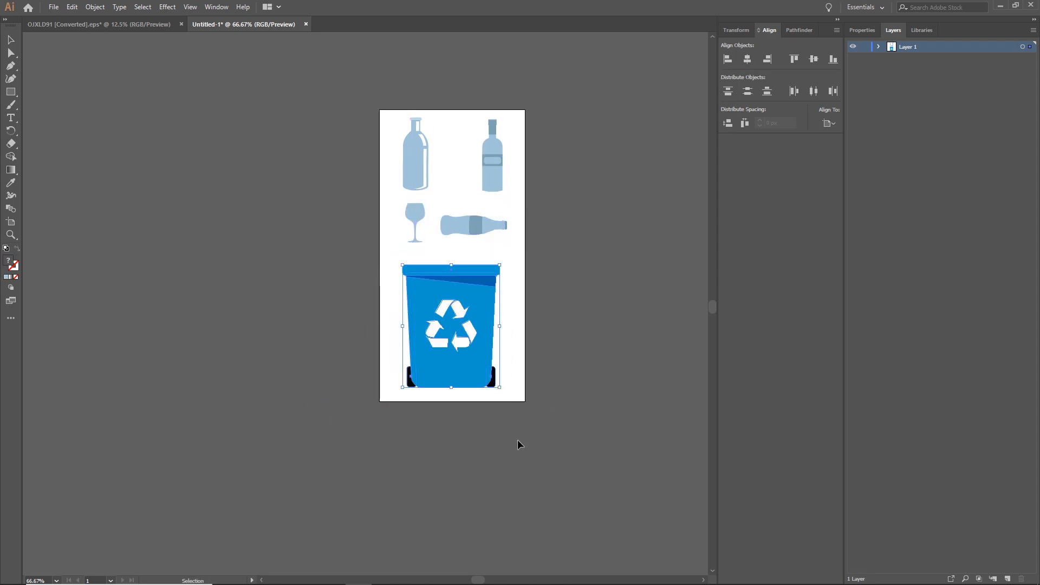
{"action": "left_click", "coordinate": [519, 440]}
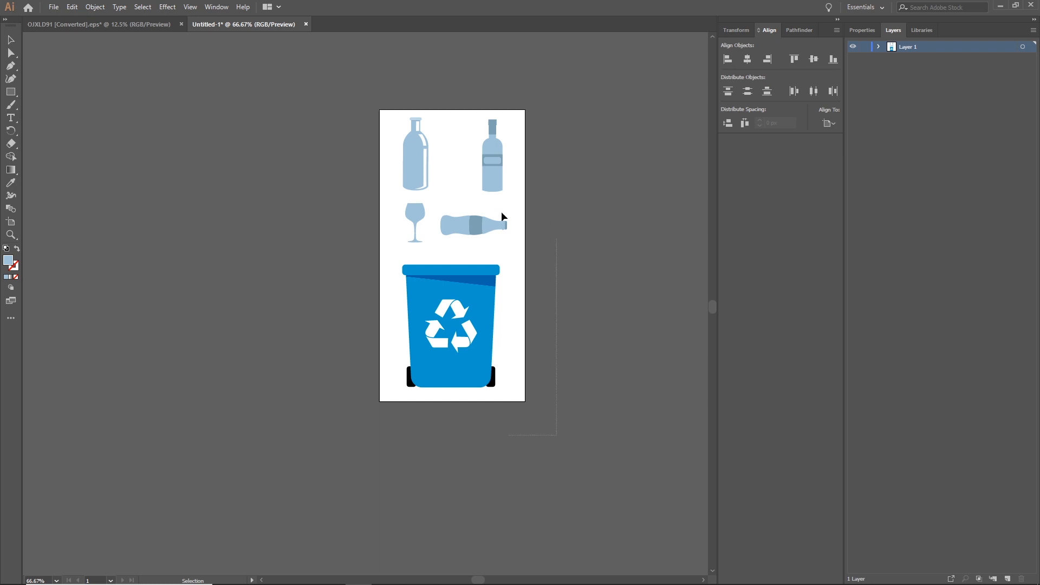
Step: Copy the bin and all glass items, switch to Animate, and paste them using AI File Importer preferences with layers maintained
{"action": "left_click_drag", "start_coordinate": [367, 48], "coordinate": [311, 58]}
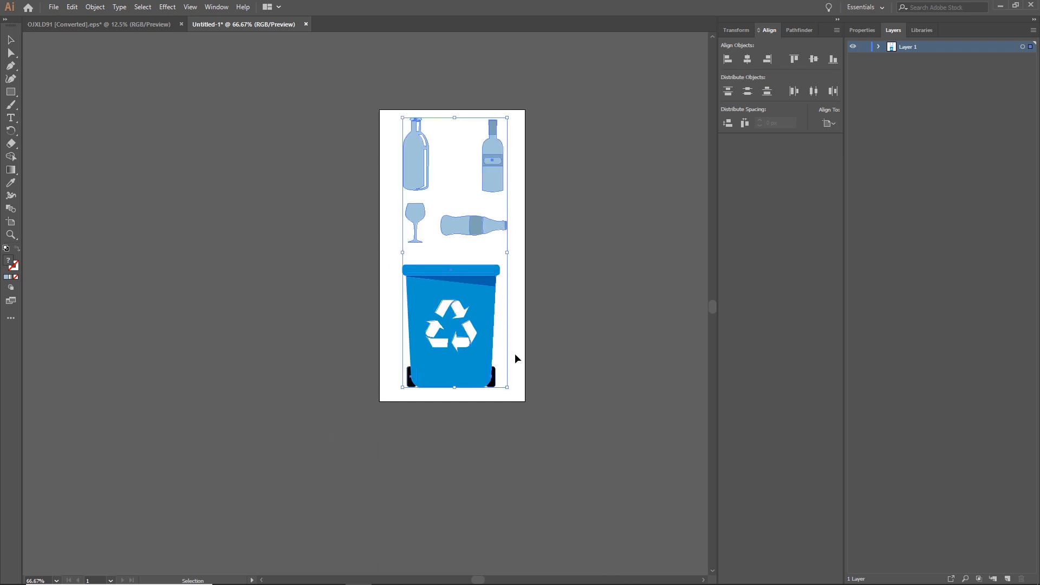
{"action": "left_click_drag", "start_coordinate": [471, 297], "coordinate": [452, 272]}
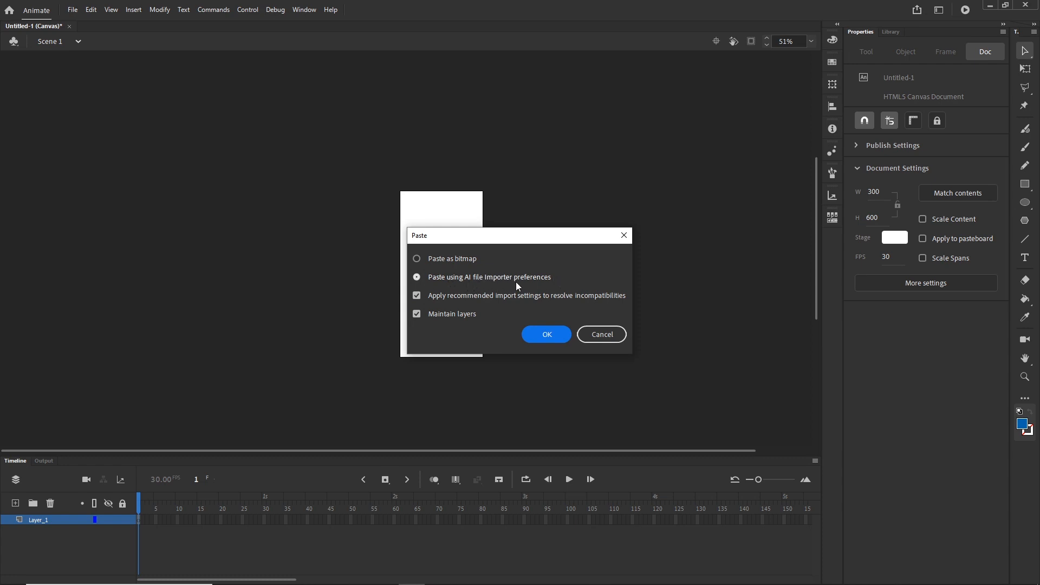
{"action": "left_click", "coordinate": [549, 336]}
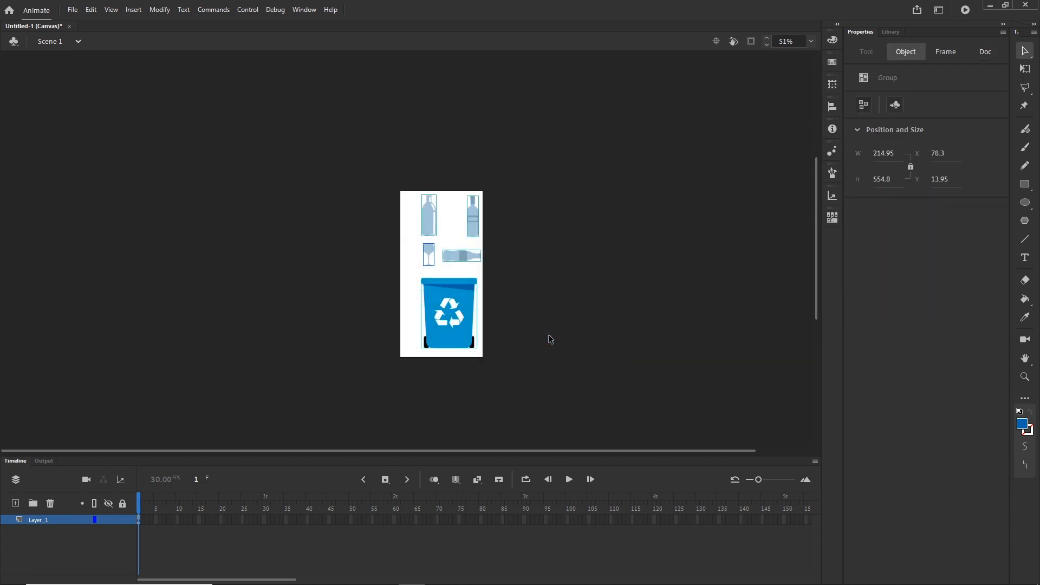
{"action": "left_click", "coordinate": [530, 391]}
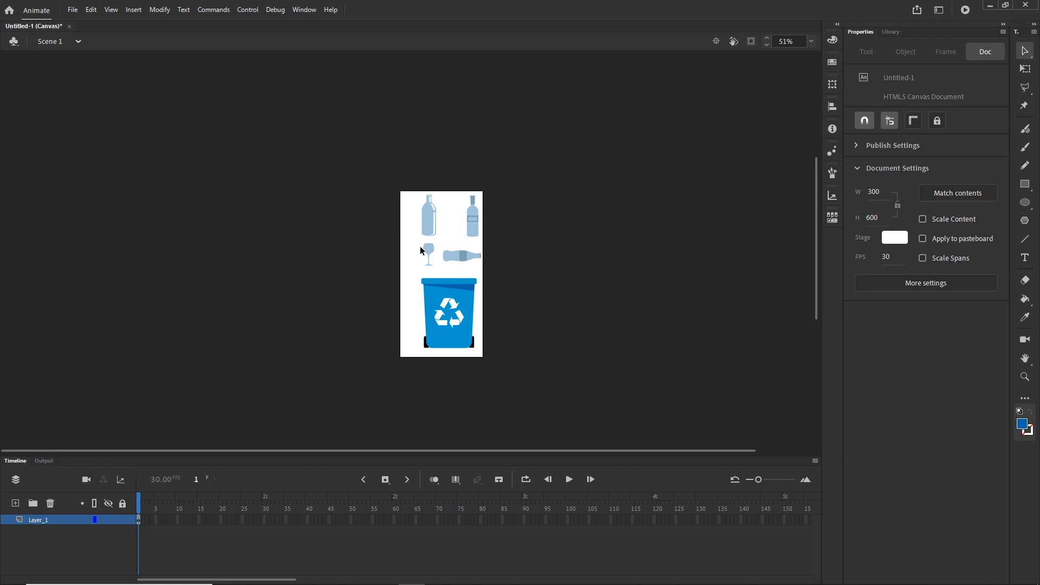
Step: Start saving the document and create a folder named banner inside the HTML5s recycle Tutorial folder
{"action": "left_click", "coordinate": [72, 10]}
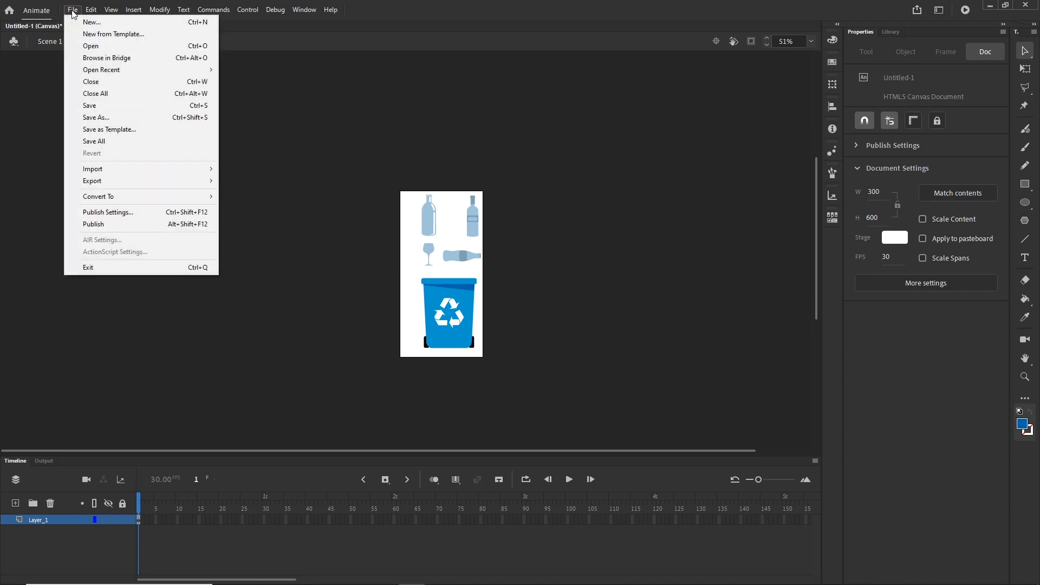
{"action": "left_click", "coordinate": [112, 106]}
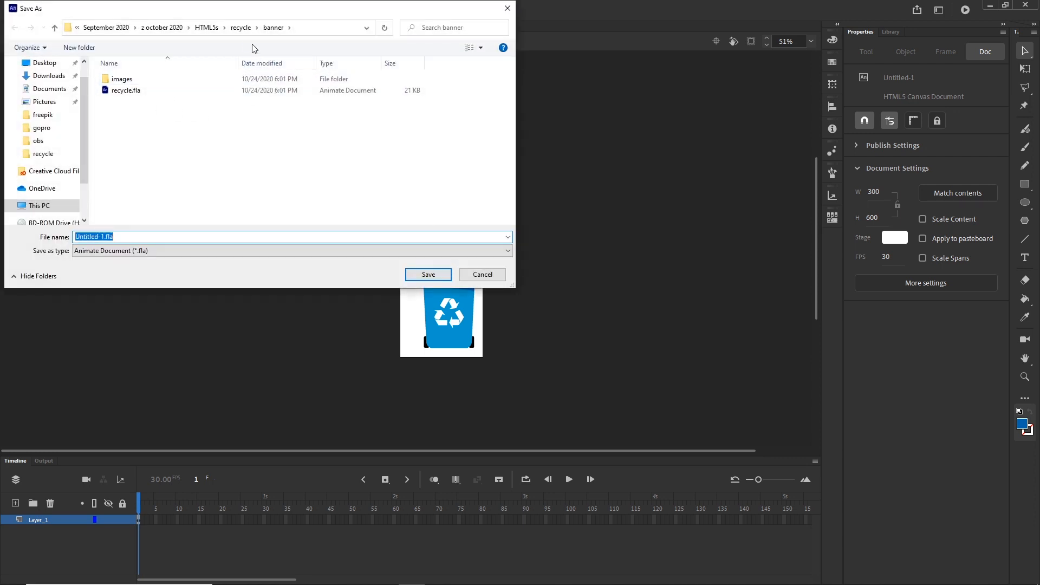
{"action": "left_click", "coordinate": [211, 29]}
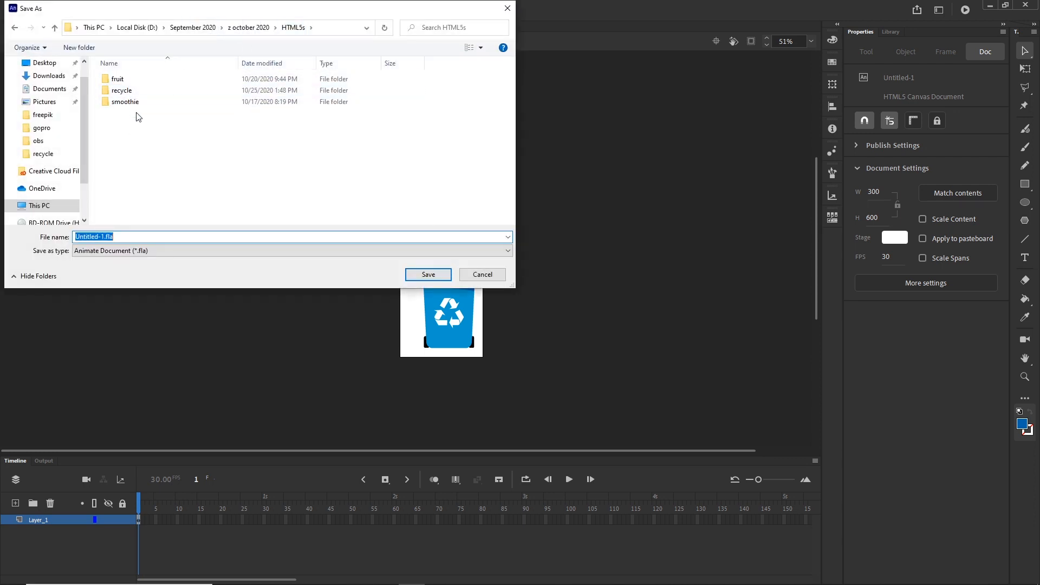
{"action": "double_click", "coordinate": [122, 91]}
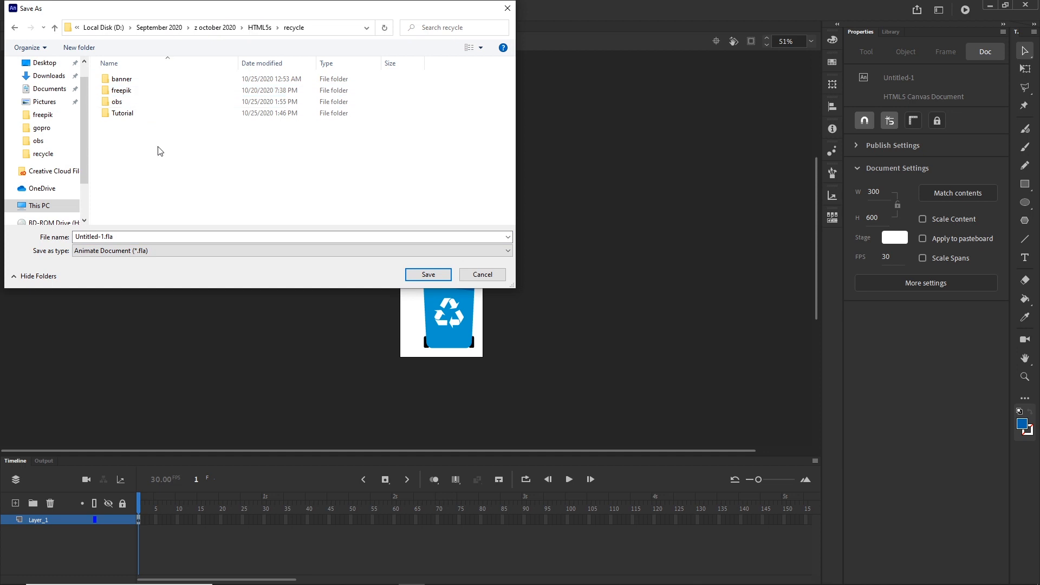
{"action": "double_click", "coordinate": [130, 113]}
{"action": "right_click", "coordinate": [125, 104]}
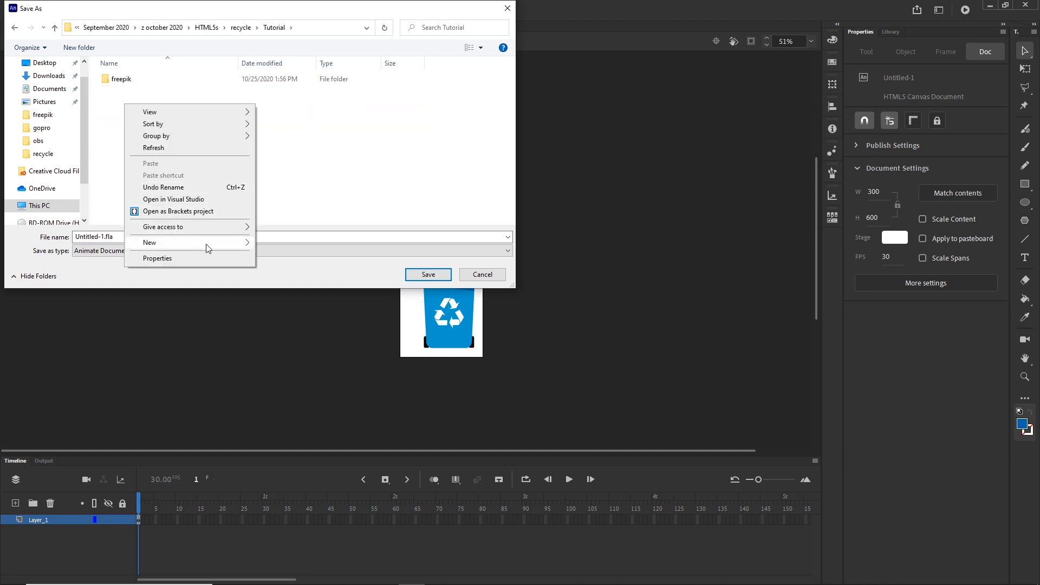
{"action": "mouse_move", "coordinate": [207, 242]}
{"action": "left_click", "coordinate": [292, 245]}
{"action": "type", "text": "banner"}
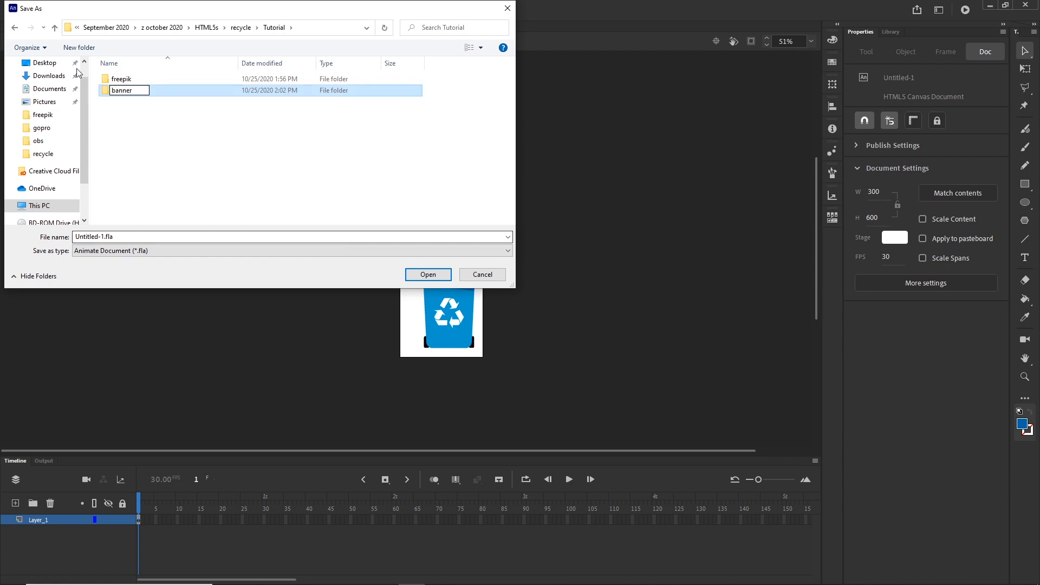
{"action": "left_click", "coordinate": [239, 154]}
Step: Save the document as recycle in the new banner folder, as an Animate Document
{"action": "double_click", "coordinate": [121, 80]}
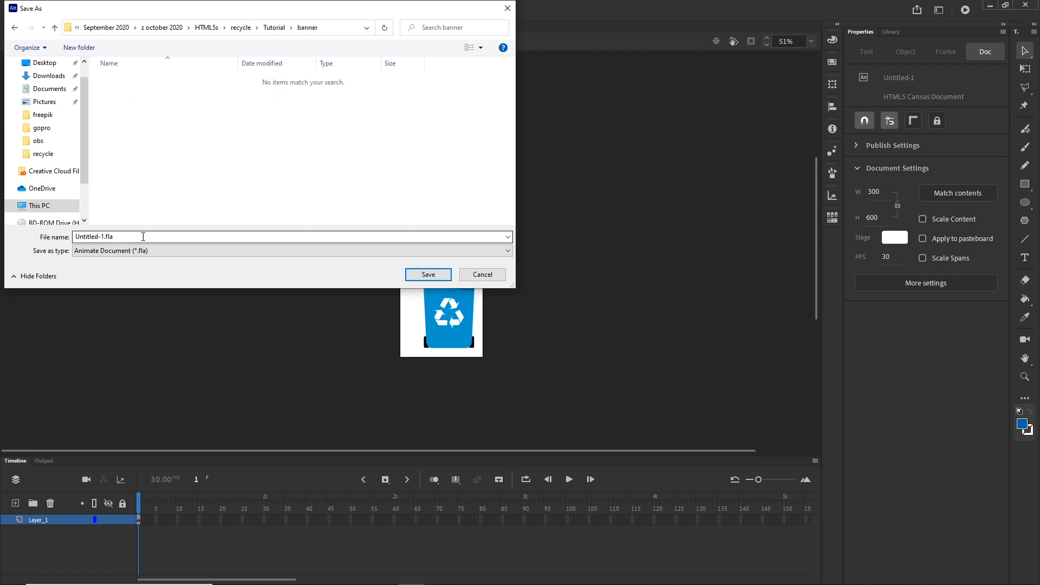
{"action": "type", "text": "re"}
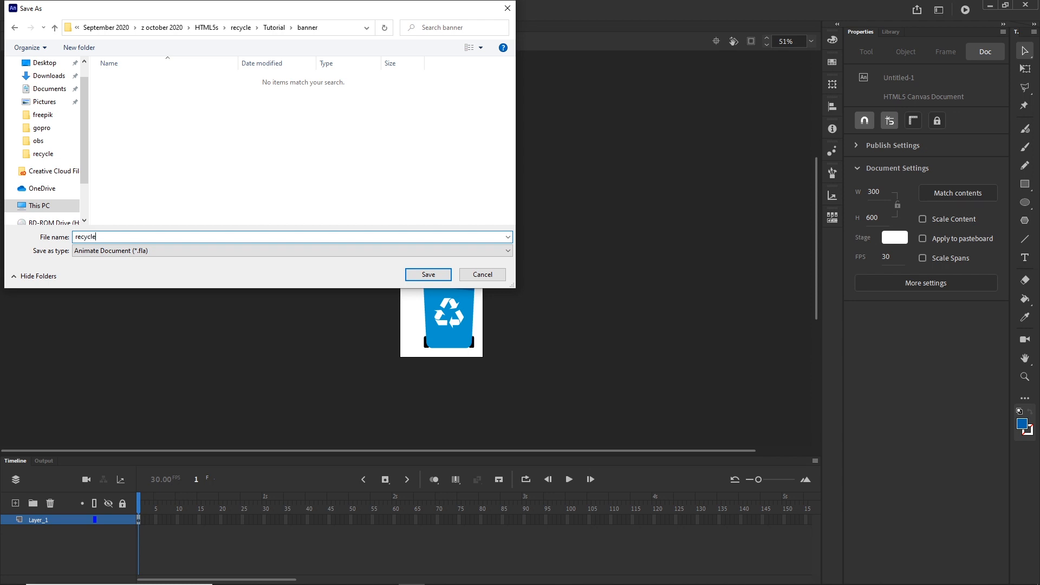
{"action": "type", "text": "cycle"}
{"action": "left_click", "coordinate": [428, 274]}
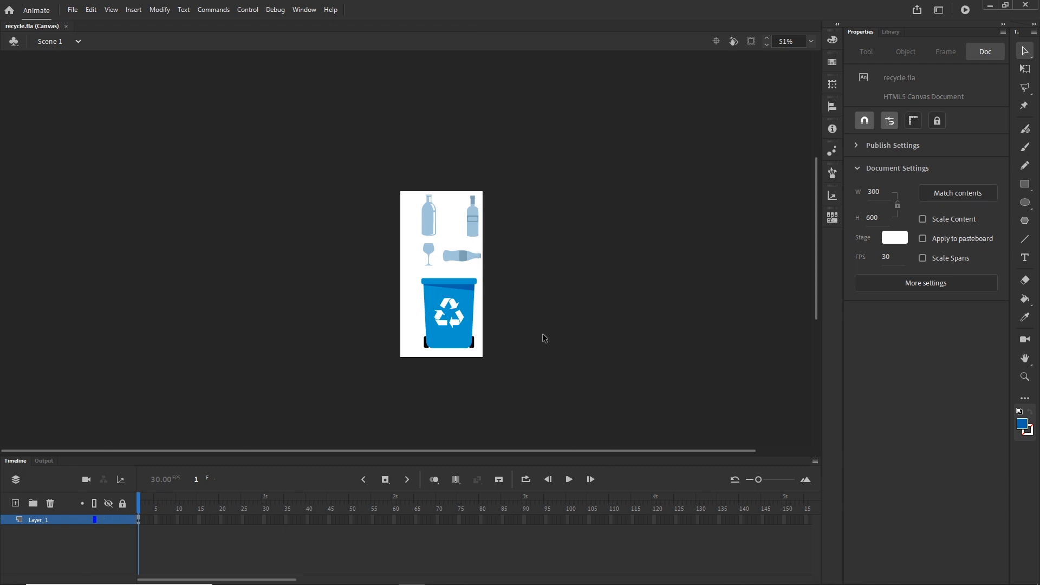
Step: Select all the pasted artwork on the stage and distribute the five groups to separate layers
{"action": "left_click_drag", "start_coordinate": [542, 161], "coordinate": [322, 396]}
{"action": "left_click", "coordinate": [630, 397]}
{"action": "left_click", "coordinate": [38, 523]}
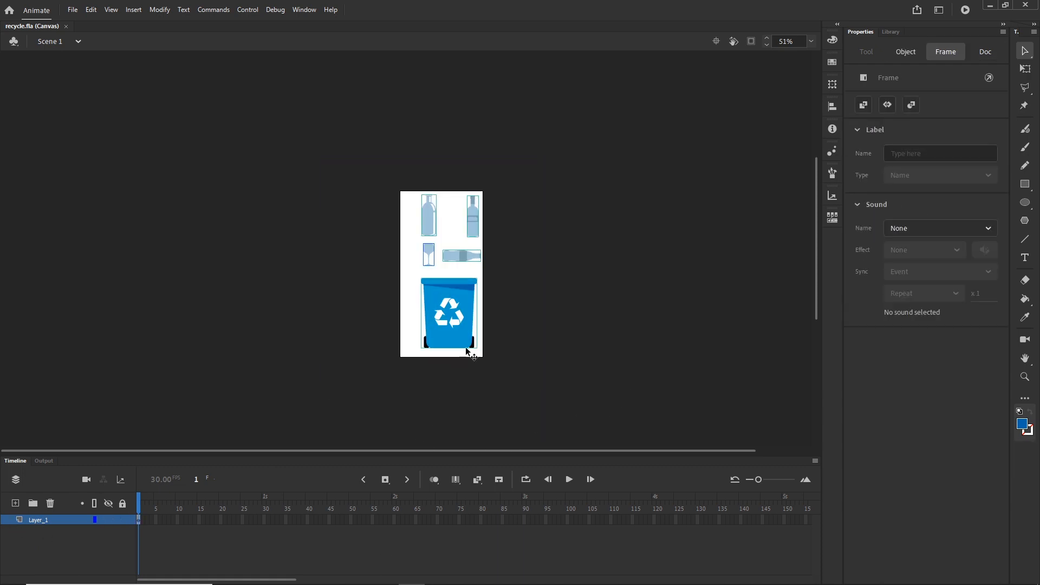
{"action": "scroll", "coordinate": [475, 317], "scroll_direction": "up", "scroll_amount": 4}
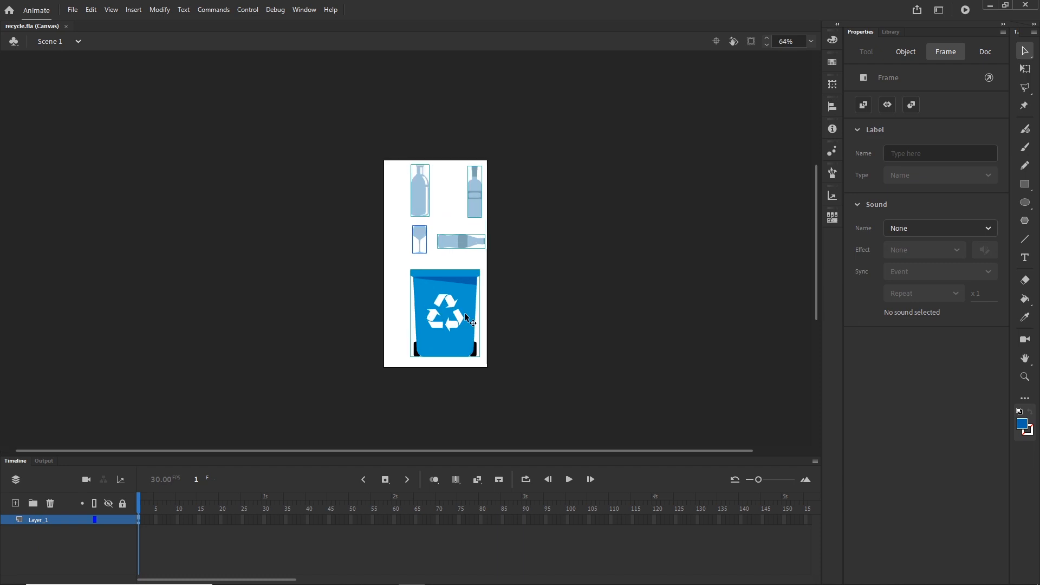
{"action": "right_click", "coordinate": [439, 274]}
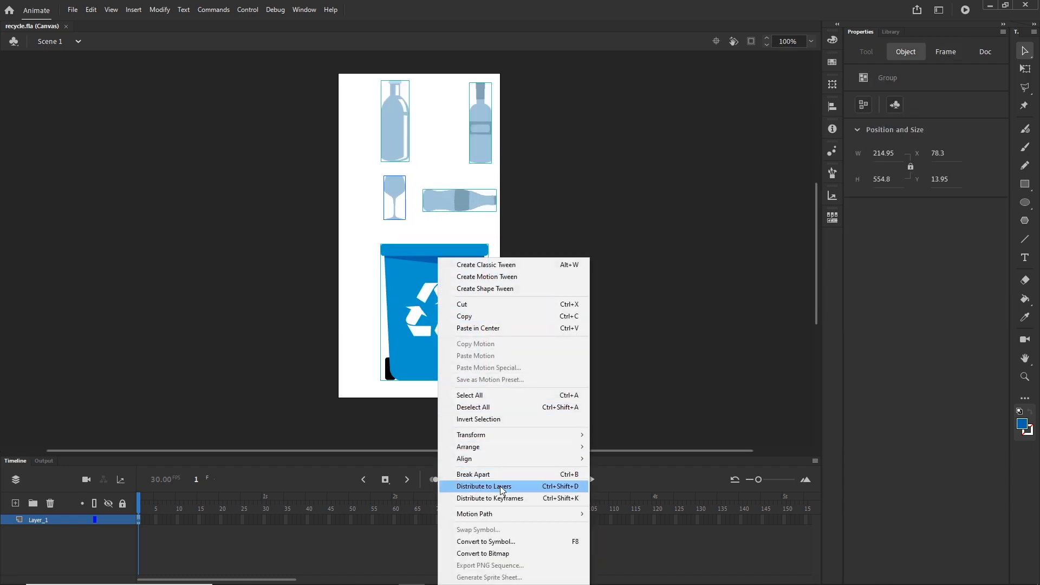
{"action": "left_click", "coordinate": [499, 486]}
{"action": "left_click", "coordinate": [293, 438]}
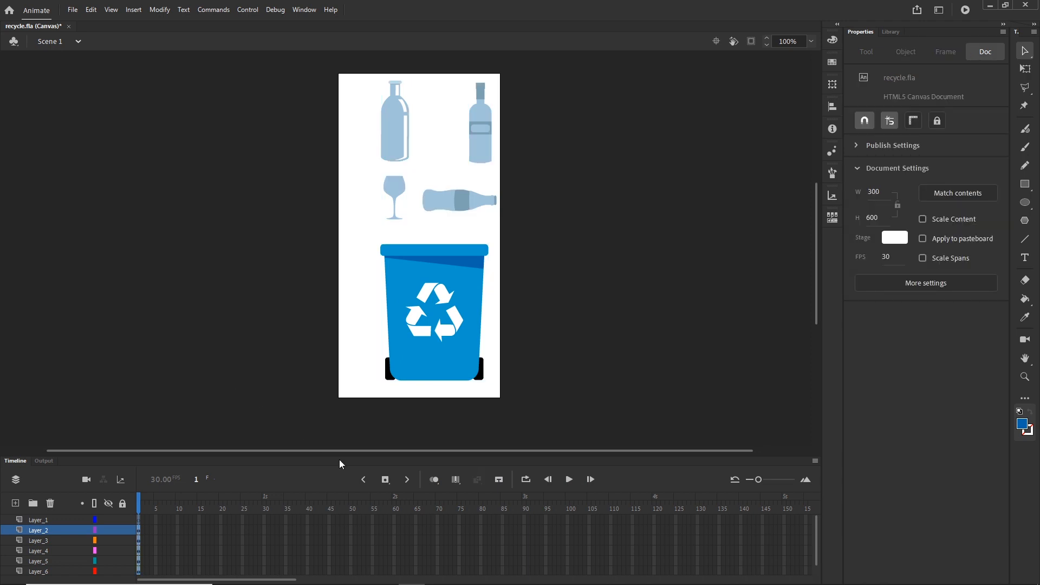
Step: Enlarge the timeline area to show all layers and delete the empty Layer_1
{"action": "left_click_drag", "start_coordinate": [340, 456], "coordinate": [340, 428]}
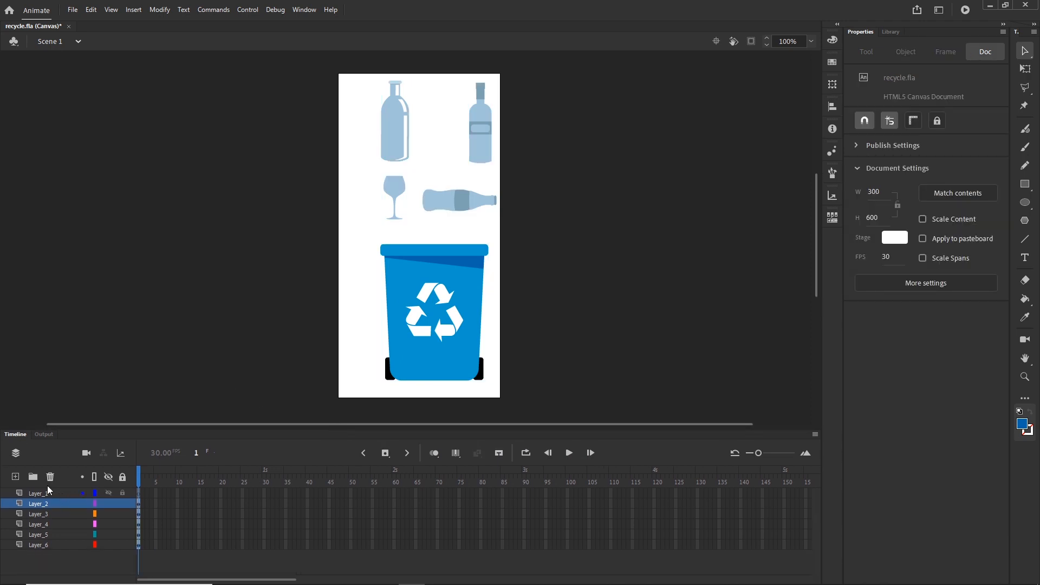
{"action": "left_click", "coordinate": [37, 495]}
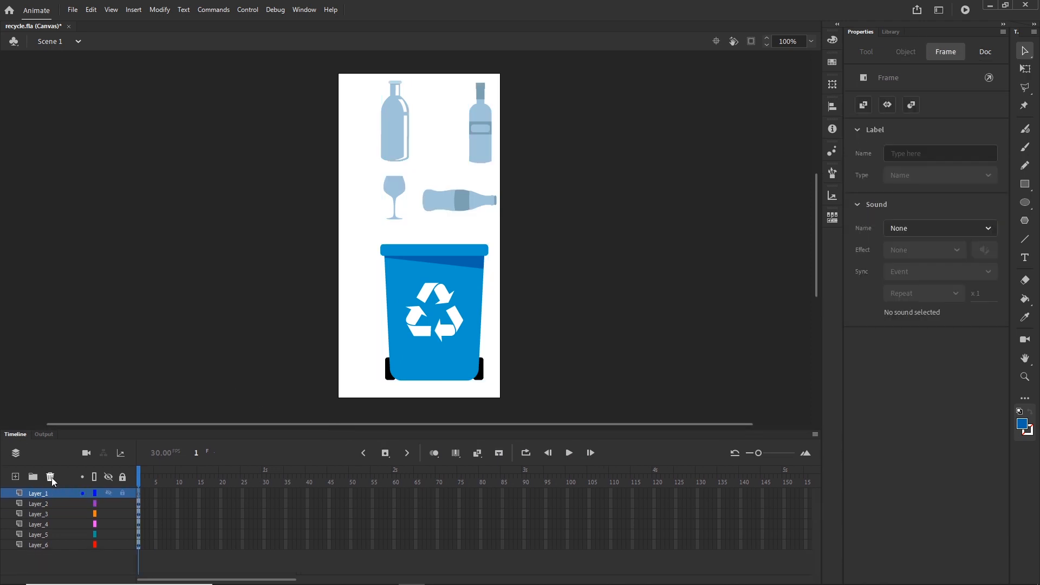
{"action": "left_click", "coordinate": [51, 477]}
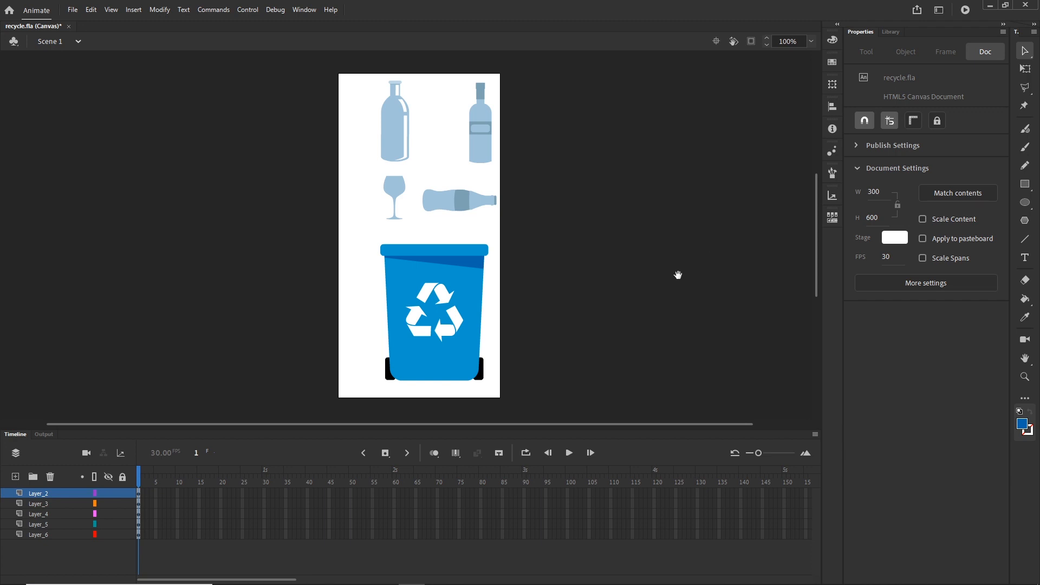
Step: Move the blue bin slightly left on the stage, to about X 62, Y 316
{"action": "mouse_move", "coordinate": [677, 278]}
{"action": "left_mouse_down"}
{"action": "mouse_move", "coordinate": [671, 262]}
{"action": "mouse_move", "coordinate": [674, 270]}
{"action": "left_mouse_up"}
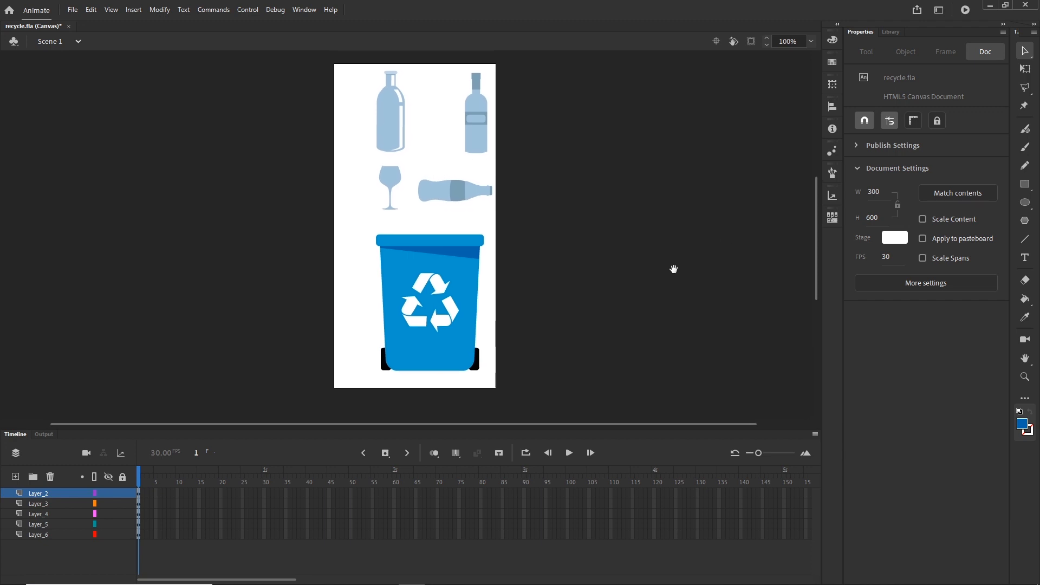
{"action": "left_click", "coordinate": [462, 330]}
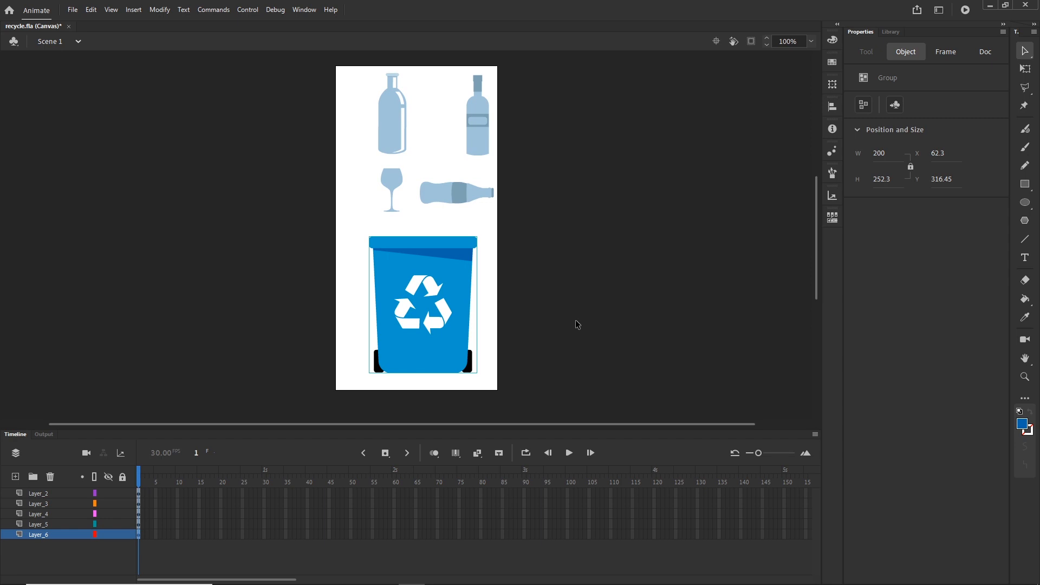
{"action": "left_click", "coordinate": [622, 303]}
{"action": "left_click", "coordinate": [426, 327]}
{"action": "key", "text": "F8"}
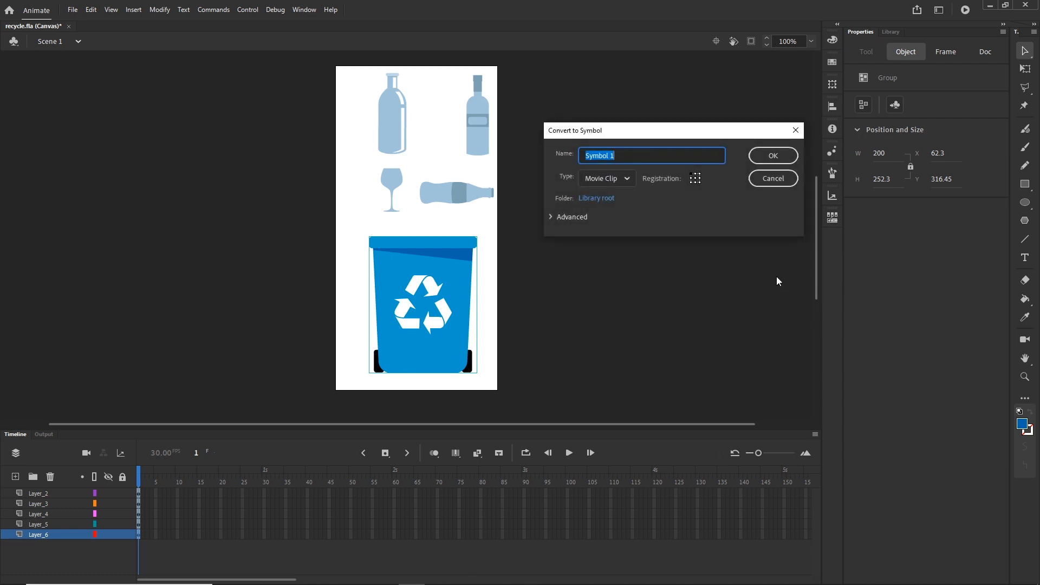
{"action": "left_click", "coordinate": [770, 179]}
Step: Convert the blue bin on the stage into a Movie Clip symbol named trash
{"action": "left_click", "coordinate": [165, 11]}
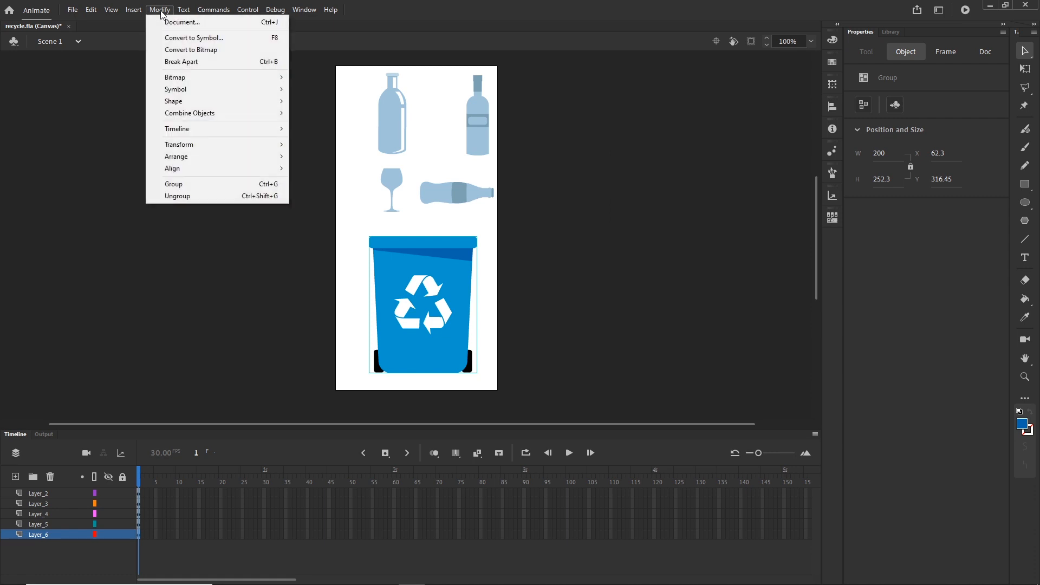
{"action": "left_click", "coordinate": [187, 38]}
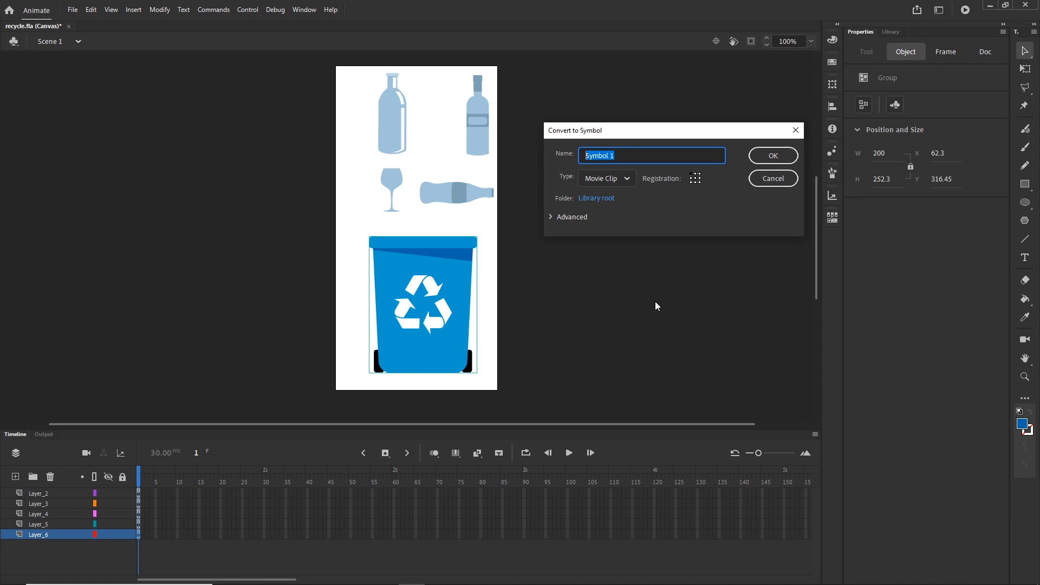
{"action": "type", "text": "trash"}
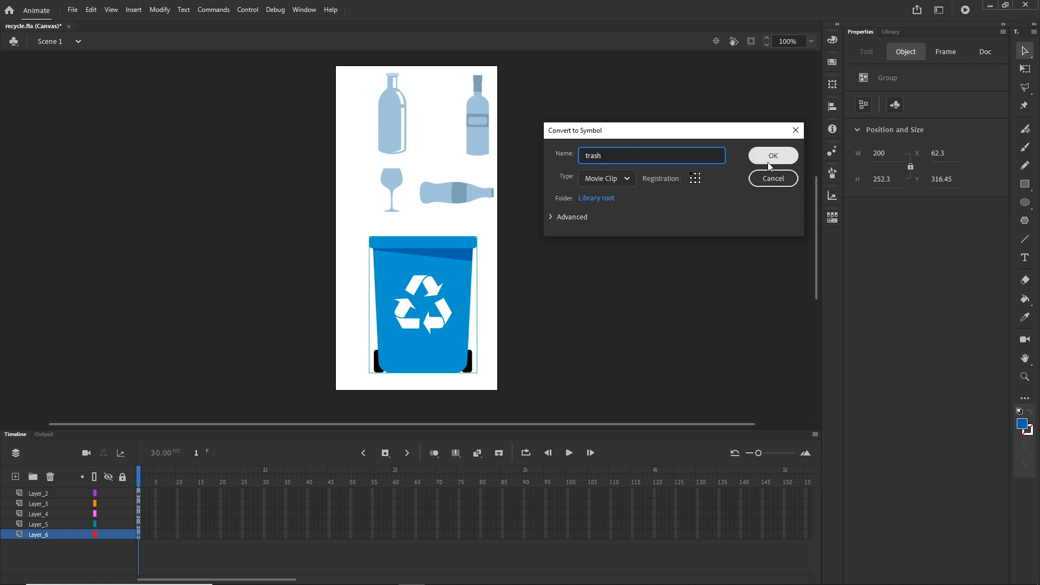
{"action": "left_click", "coordinate": [769, 159]}
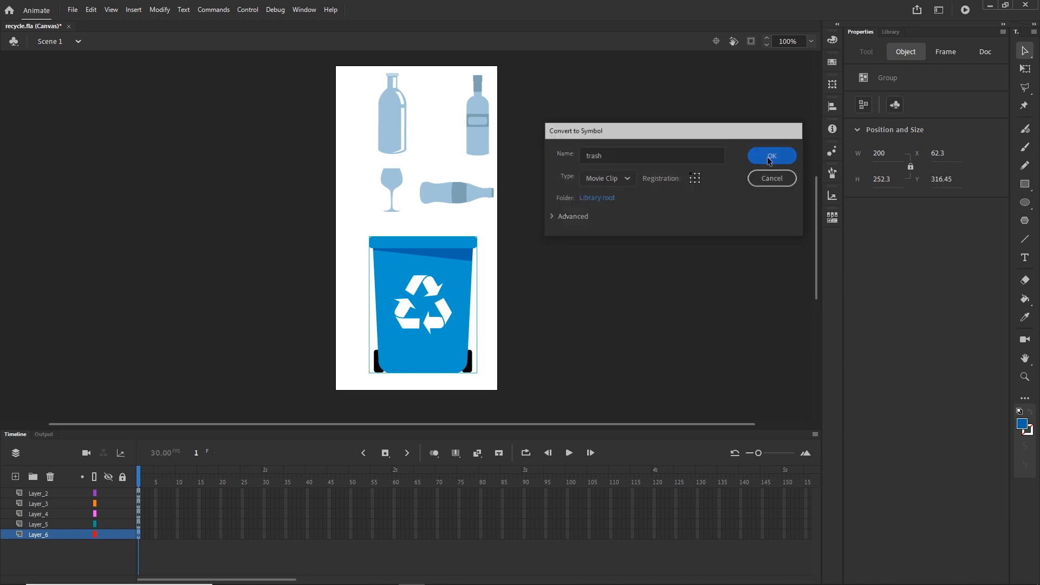
{"action": "left_click", "coordinate": [670, 244]}
{"action": "left_click", "coordinate": [450, 308]}
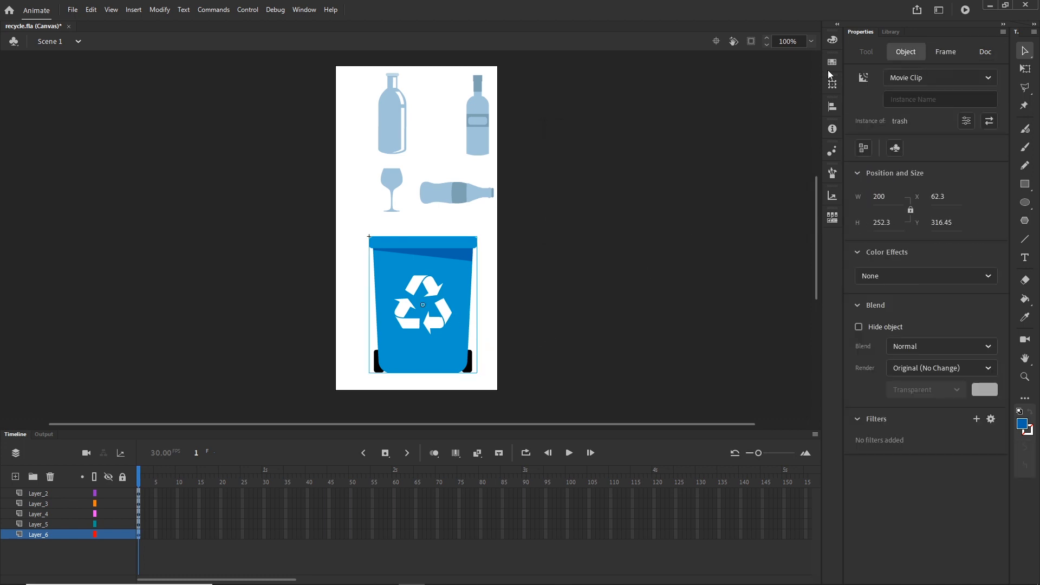
Step: Place a second instance of the trash symbol from the library on the stage, and delete that instance
{"action": "left_click", "coordinate": [892, 31]}
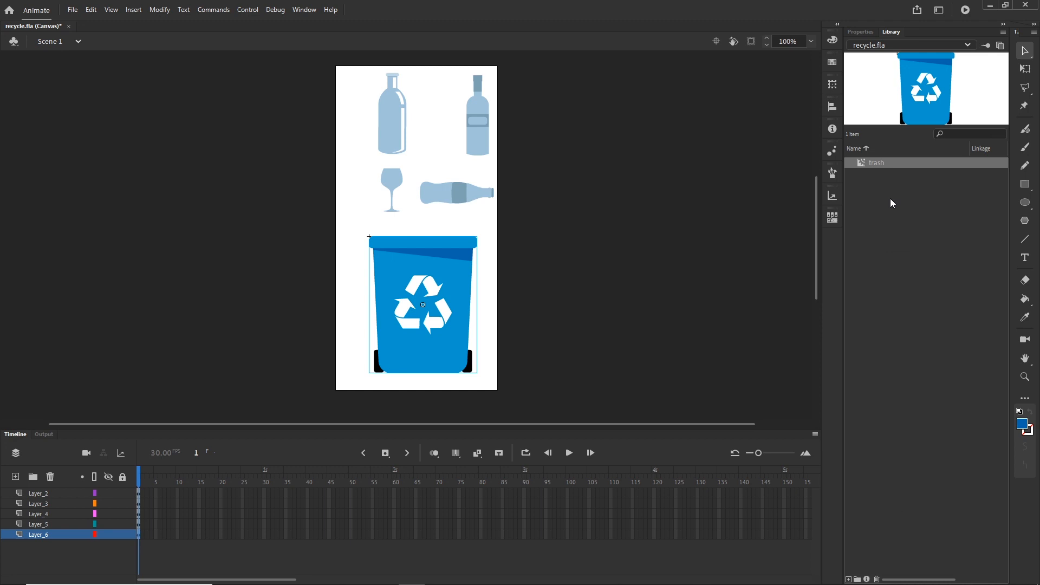
{"action": "left_click", "coordinate": [867, 165]}
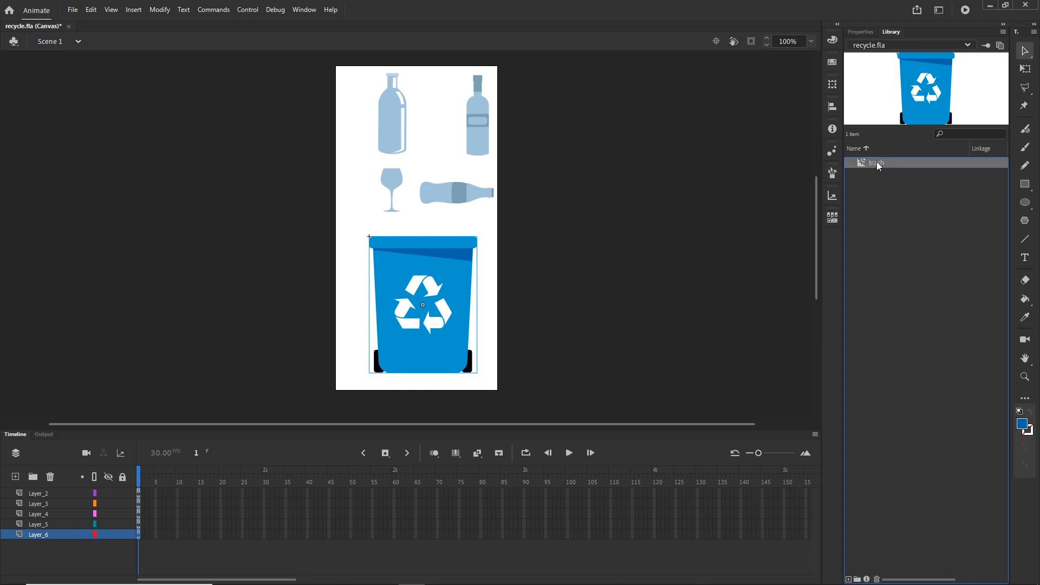
{"action": "left_click_drag", "start_coordinate": [878, 162], "coordinate": [499, 188]}
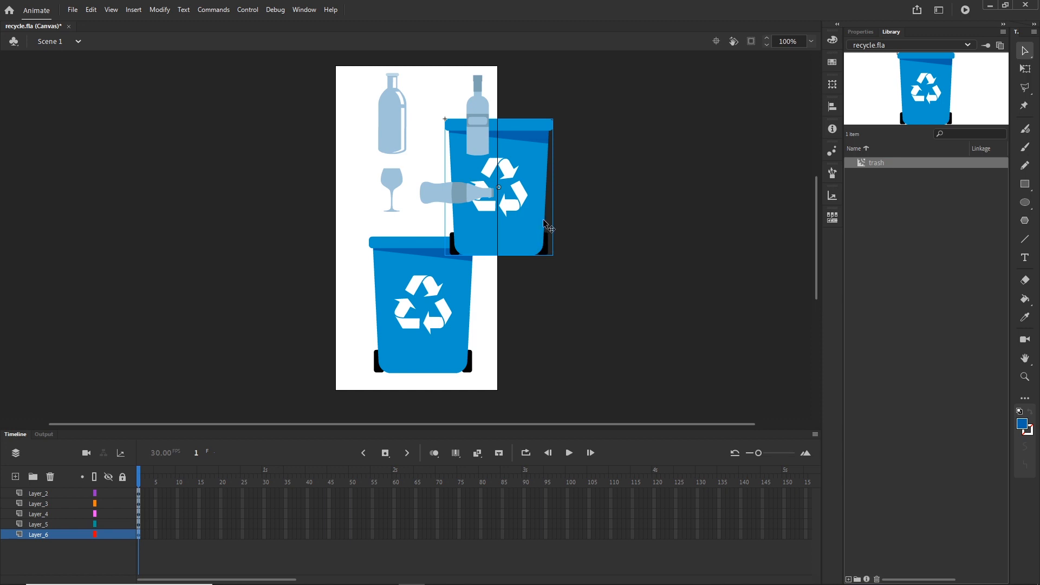
{"action": "key", "text": "Delete"}
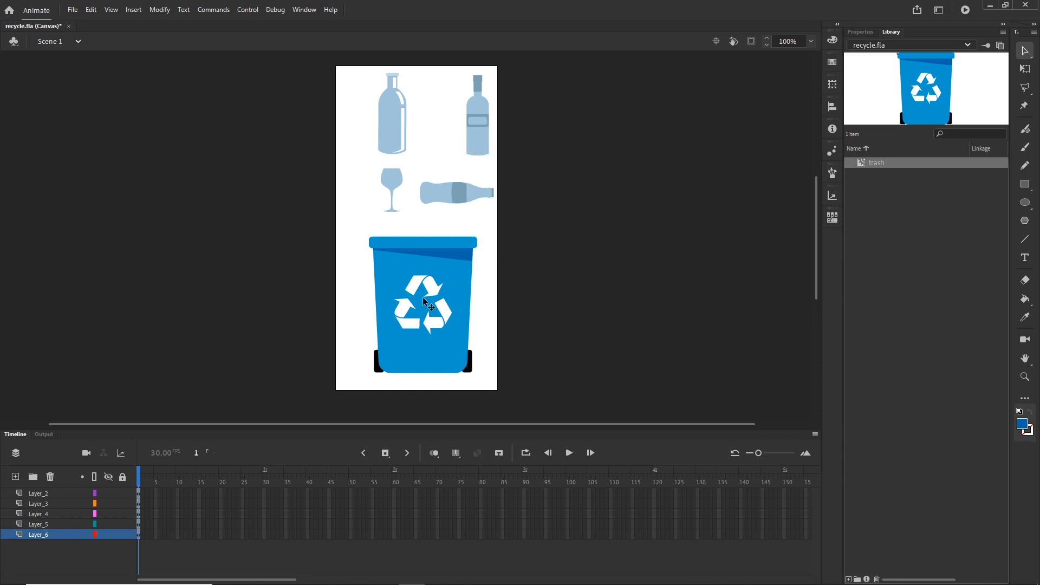
Step: Convert the lying bottle and the wine glass into separate Movie Clip symbols, keeping the default names Symbol 1 and Symbol 2
{"action": "left_click", "coordinate": [457, 198]}
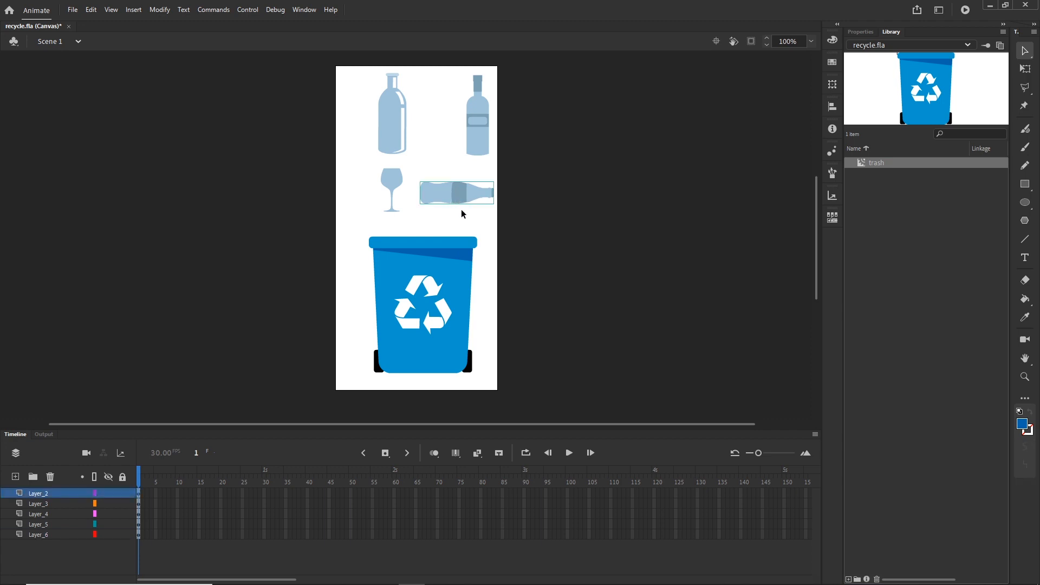
{"action": "left_click", "coordinate": [565, 255]}
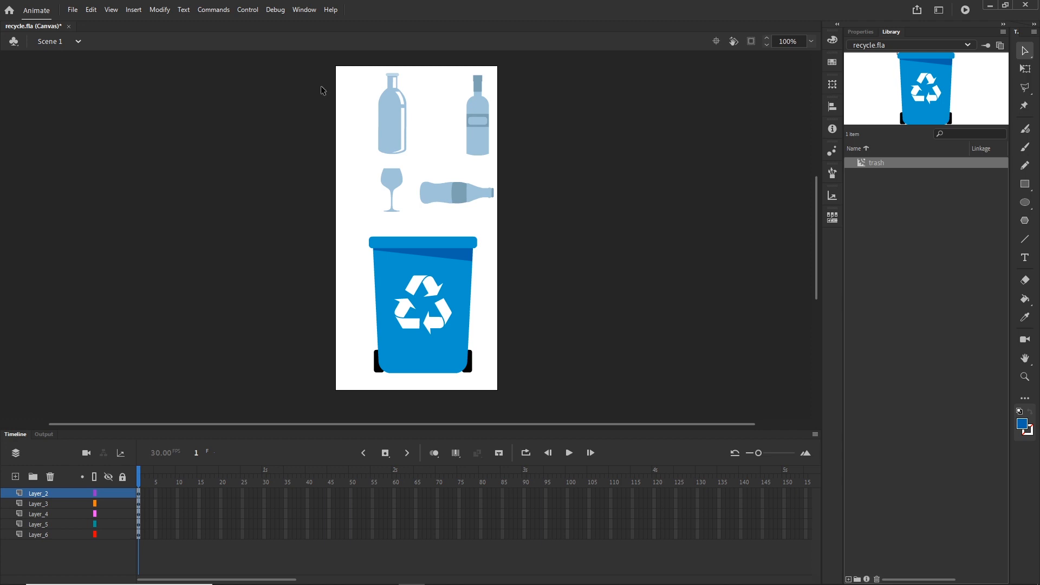
{"action": "left_click", "coordinate": [454, 196]}
{"action": "key", "text": "F8"}
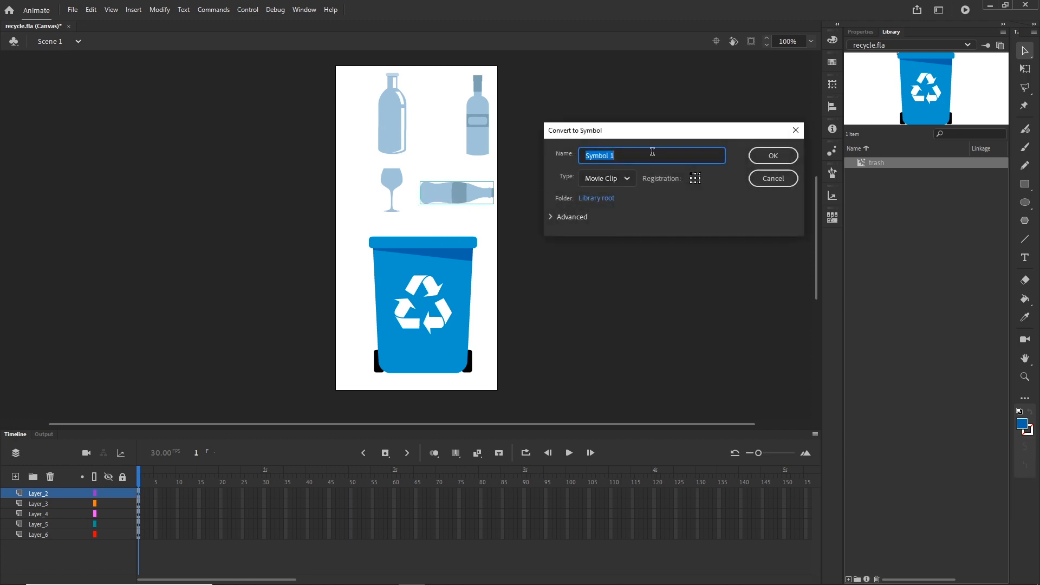
{"action": "left_click", "coordinate": [769, 156]}
{"action": "left_click", "coordinate": [389, 181]}
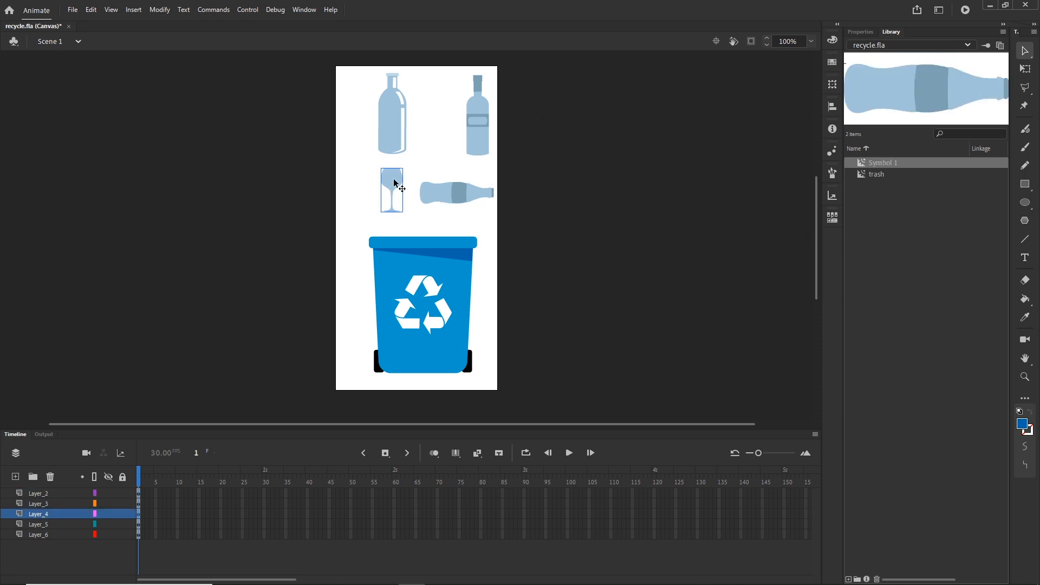
{"action": "key", "text": "F8"}
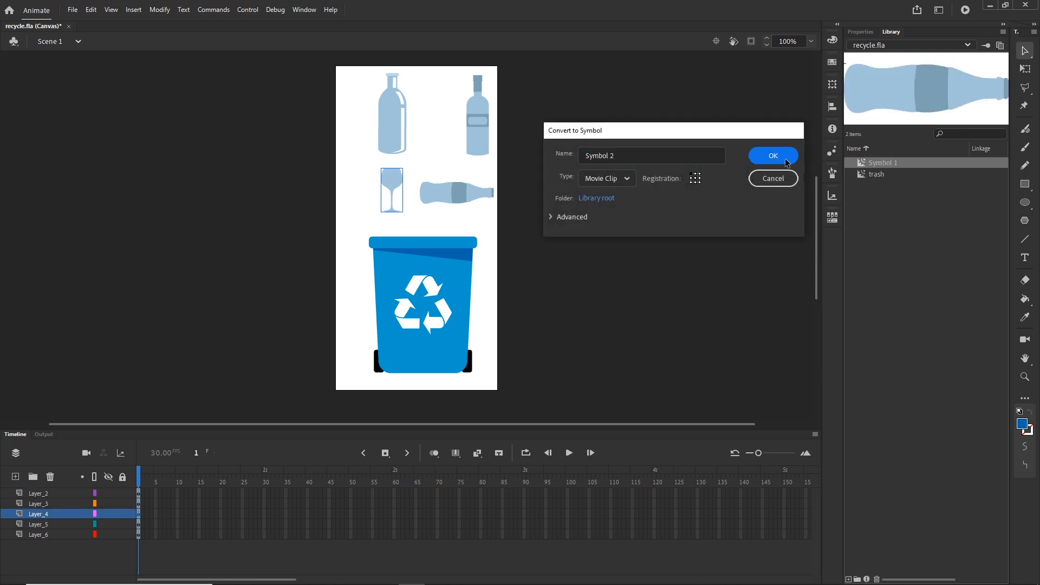
{"action": "left_click", "coordinate": [773, 156]}
Step: Convert the two upright bottles into separate Movie Clip symbols with the default names, Symbol 3 for the labelled one and Symbol 4 for the other
{"action": "left_click", "coordinate": [472, 131]}
{"action": "key", "text": "F8"}
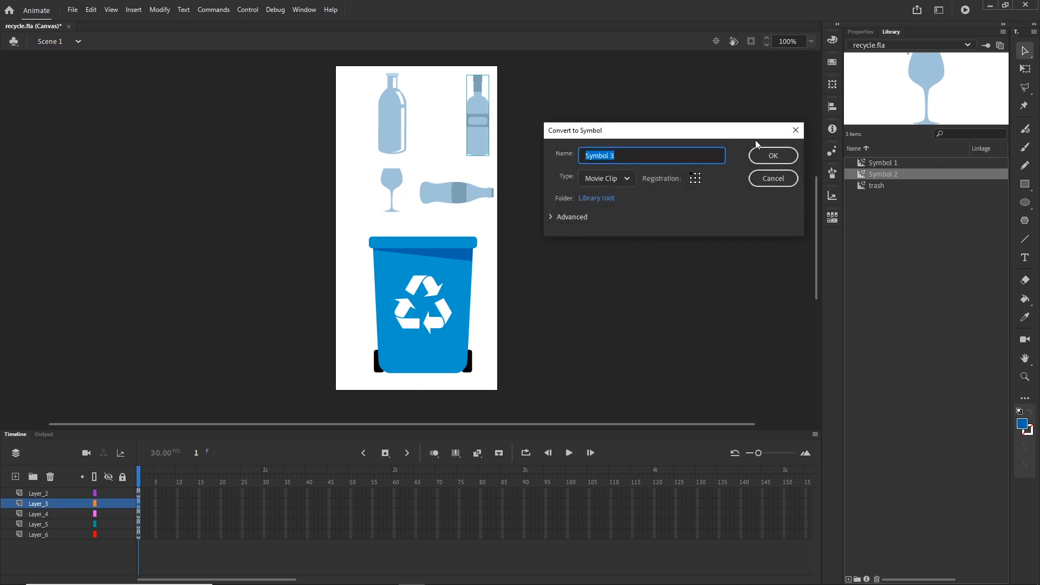
{"action": "left_click", "coordinate": [776, 161]}
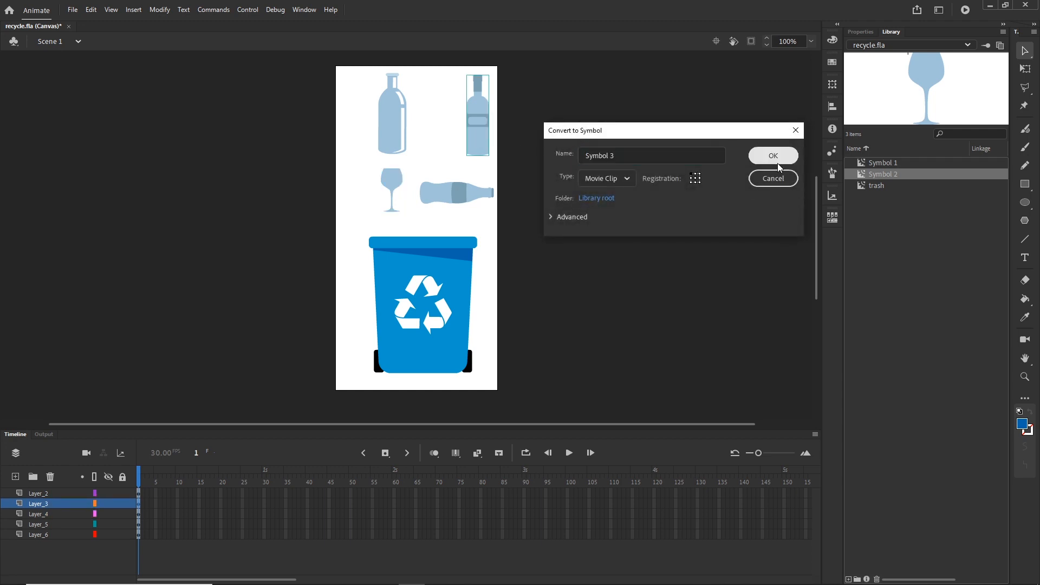
{"action": "left_click", "coordinate": [388, 130]}
{"action": "key", "text": "F8"}
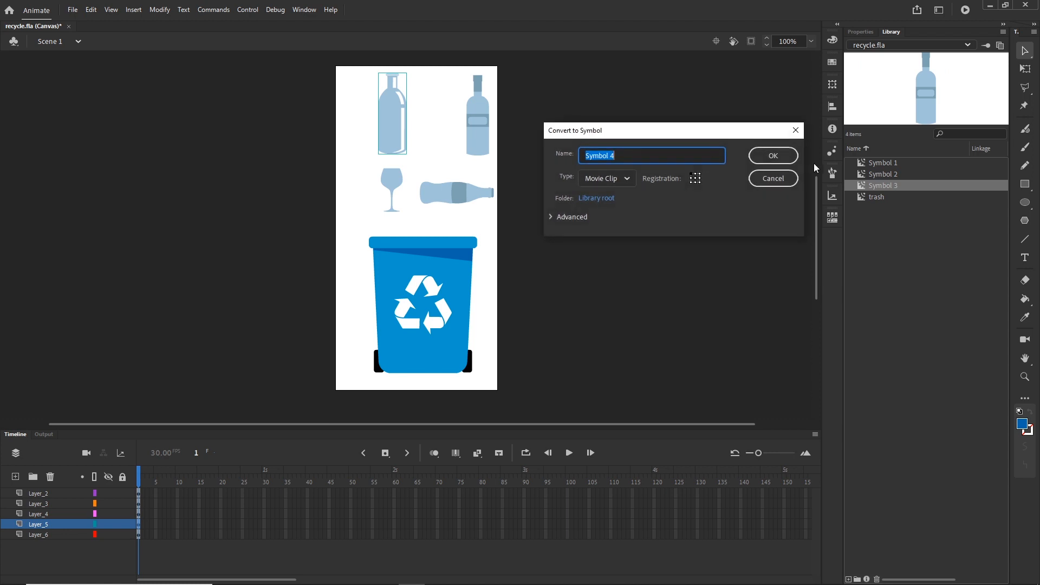
{"action": "left_click", "coordinate": [780, 157]}
{"action": "left_click", "coordinate": [702, 267]}
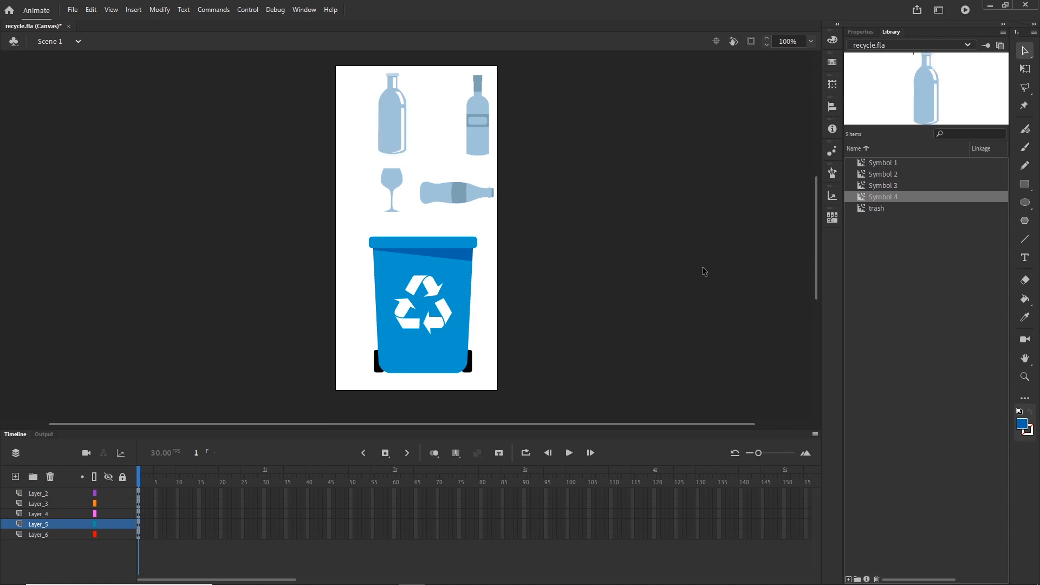
Step: Preview Symbol 1 through Symbol 4 one after another in the library
{"action": "left_click", "coordinate": [888, 163]}
{"action": "left_click", "coordinate": [882, 175]}
{"action": "left_click", "coordinate": [882, 186]}
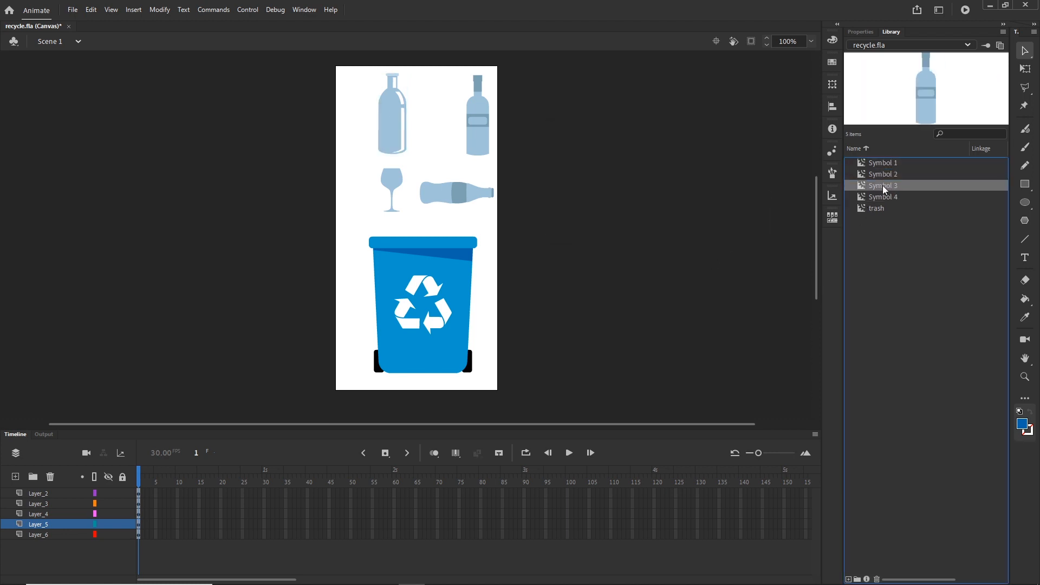
{"action": "left_click", "coordinate": [884, 196]}
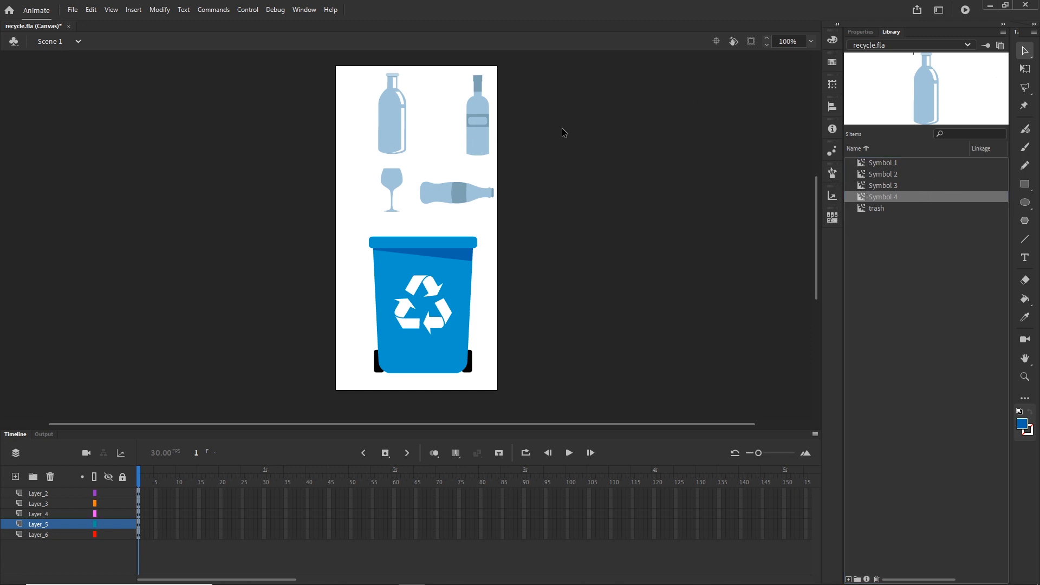
{"action": "left_click", "coordinate": [304, 9]}
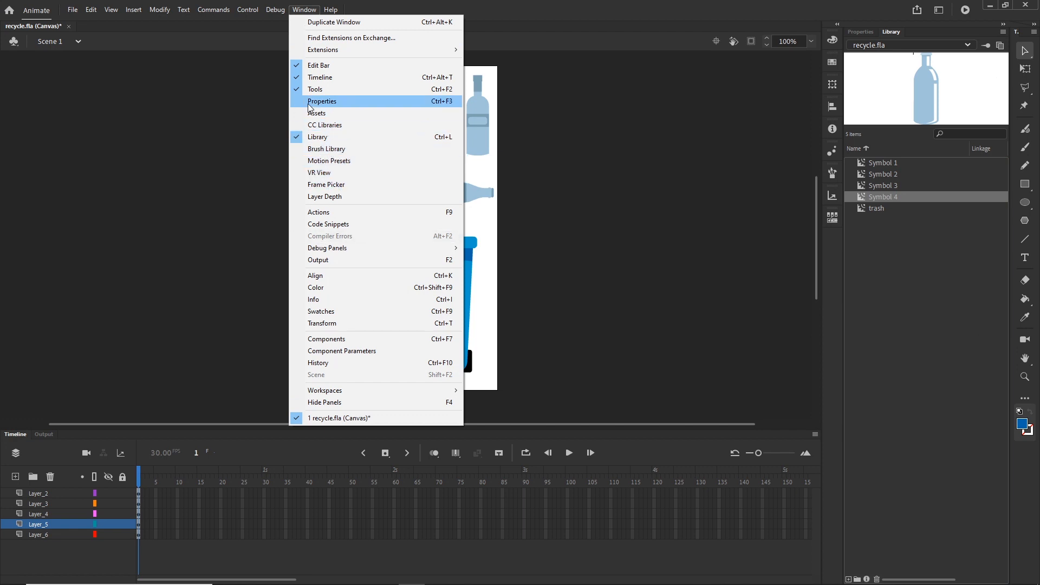
{"action": "left_click", "coordinate": [305, 12]}
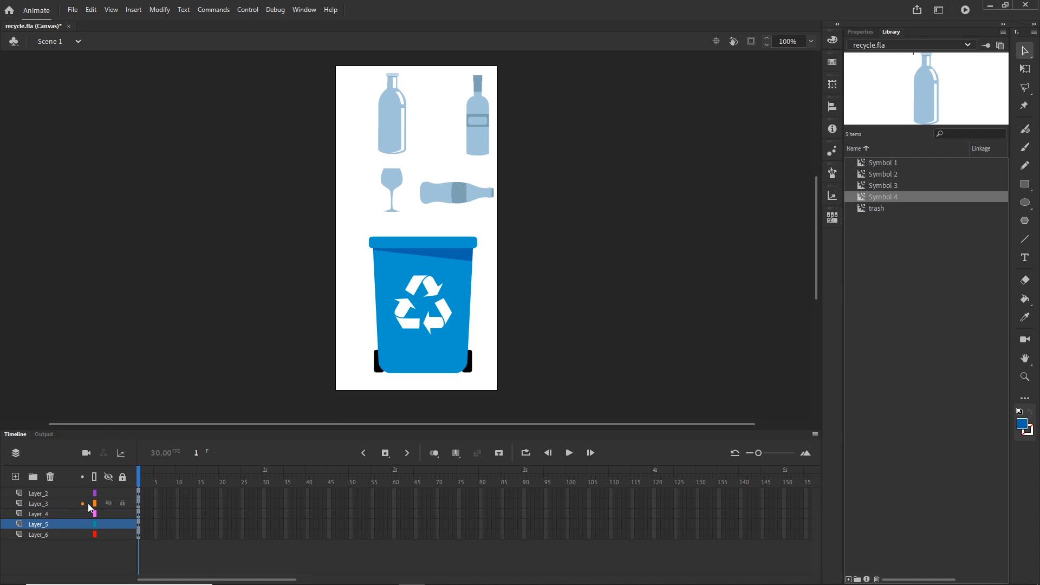
Step: Delete the four glass item layers, Layer_2 to Layer_5, keeping only the bin's layer
{"action": "left_click", "coordinate": [47, 537]}
{"action": "left_click", "coordinate": [41, 525]}
{"action": "left_click", "coordinate": [34, 494], "text": "shift"}
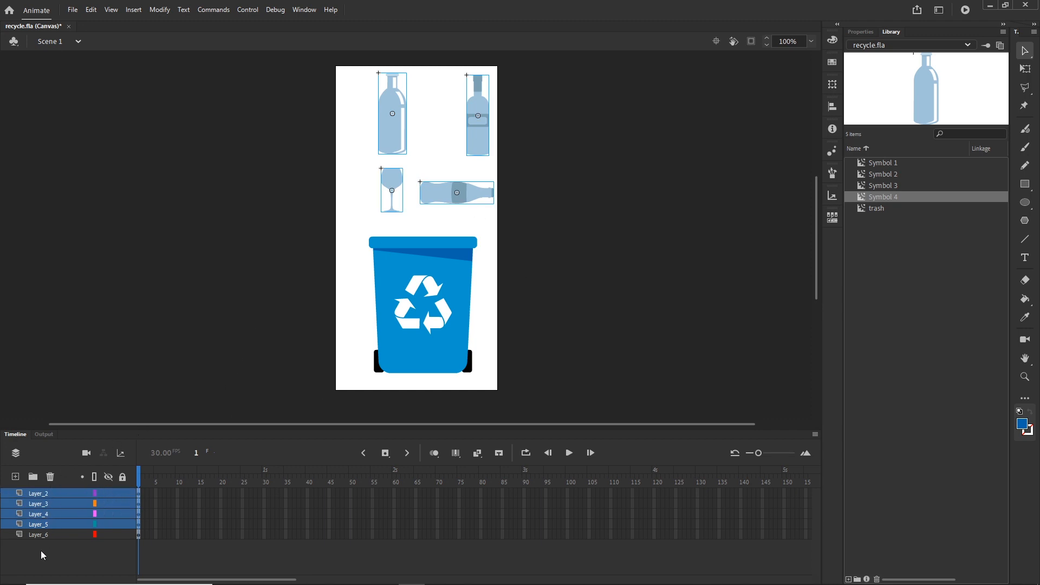
{"action": "left_click", "coordinate": [50, 477]}
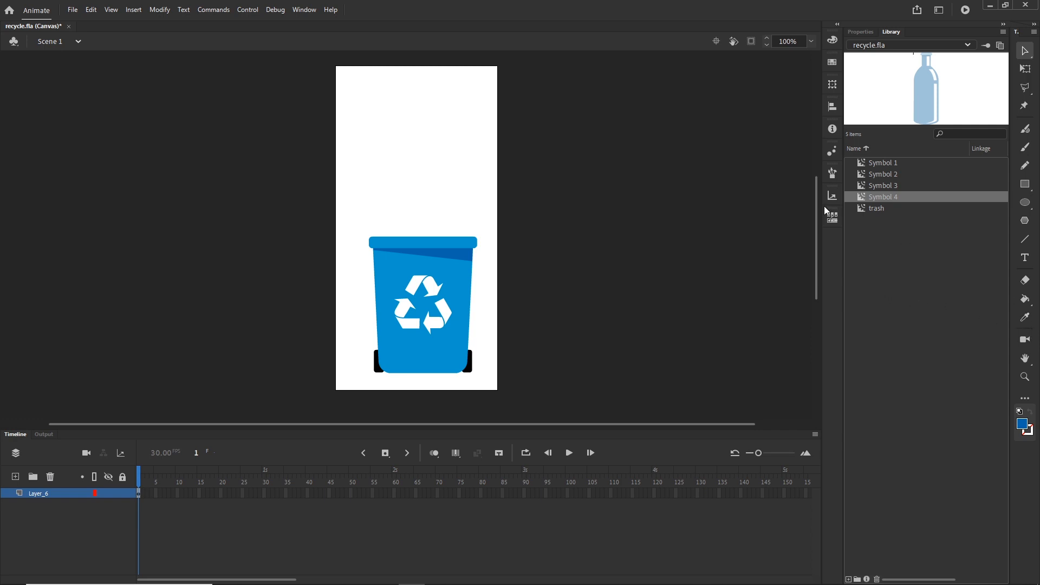
Step: Add a new layer above the bin's layer and place a Symbol 1 bottle instance on the stage above the bin
{"action": "left_click", "coordinate": [862, 163]}
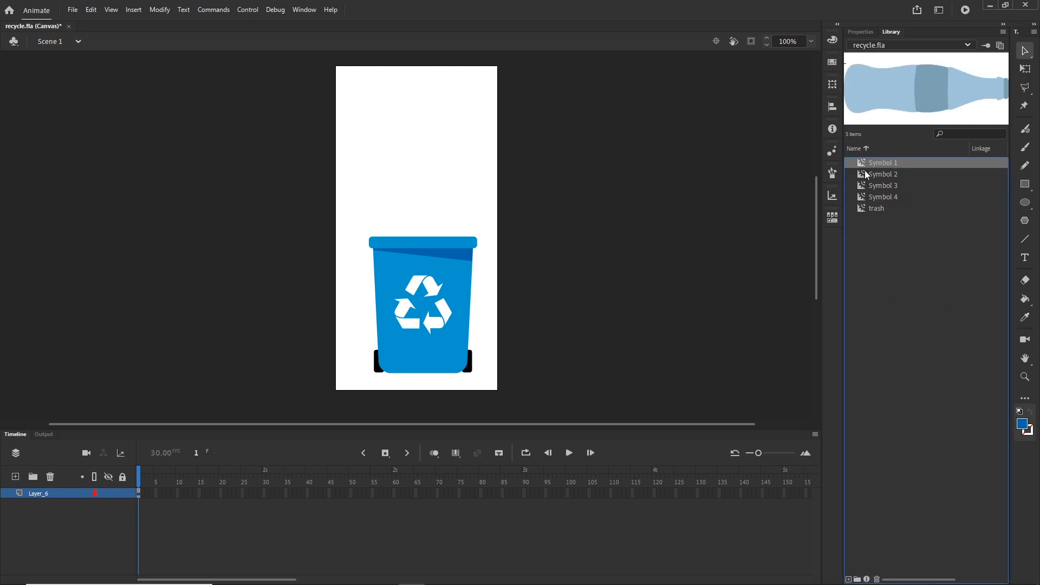
{"action": "left_click", "coordinate": [867, 175]}
{"action": "left_click", "coordinate": [870, 164]}
{"action": "left_click", "coordinate": [16, 477]}
{"action": "left_click_drag", "start_coordinate": [864, 168], "coordinate": [399, 130]}
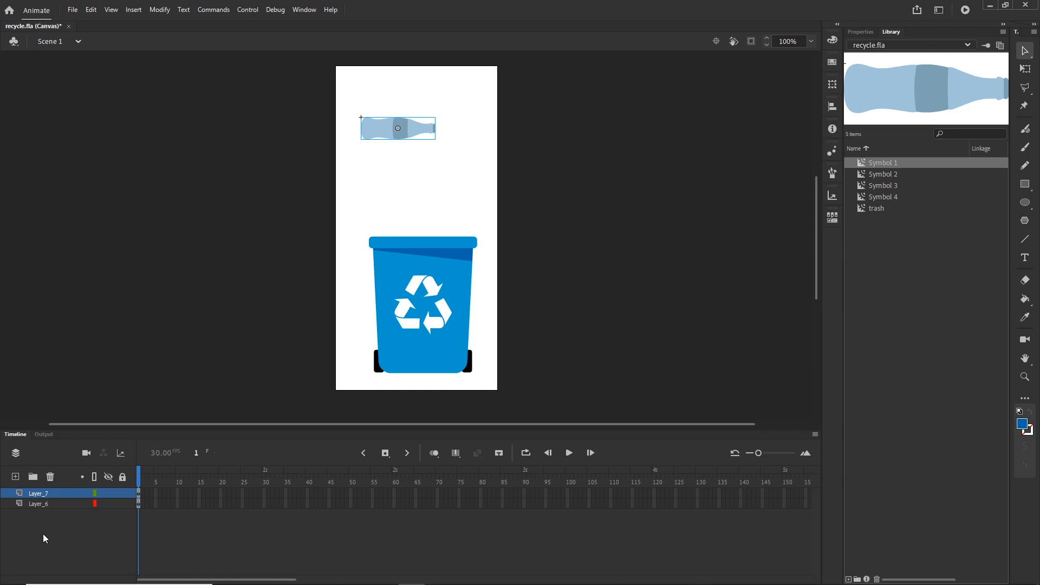
Step: Rename the bin's layer, Layer_6, as MAIN
{"action": "left_click", "coordinate": [38, 505]}
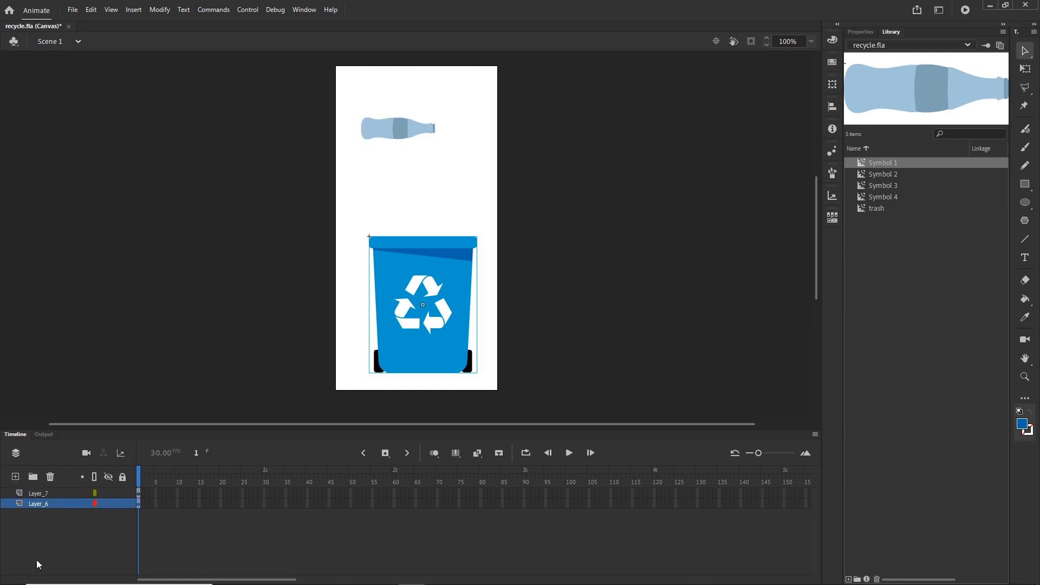
{"action": "double_click", "coordinate": [40, 505]}
{"action": "type", "text": "MA"}
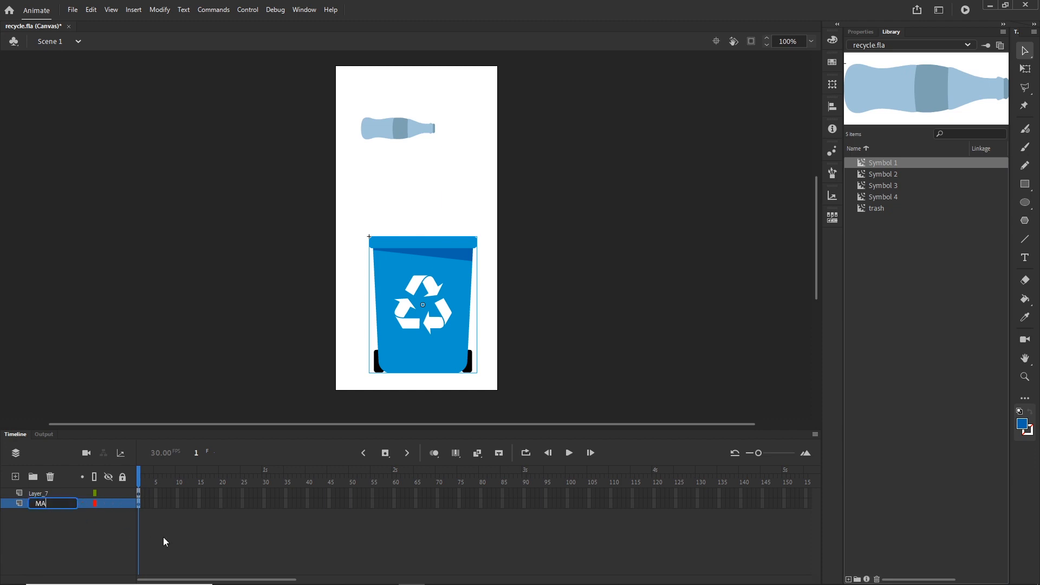
{"action": "type", "text": "IN"}
{"action": "left_click", "coordinate": [99, 534]}
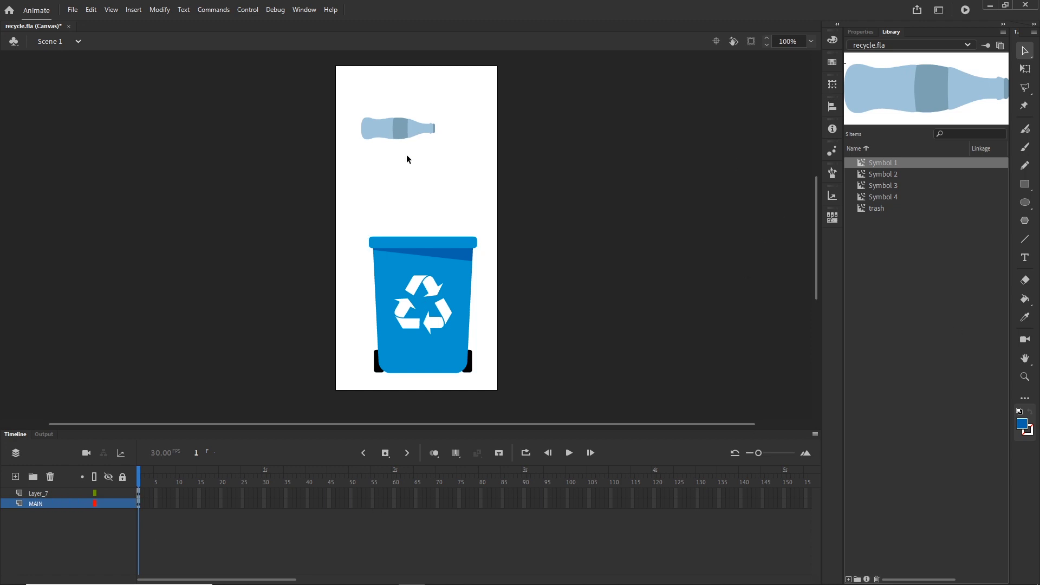
Step: Rotate the bottle instance above the bin 90° counterclockwise with Free Transform so it stands upright, and select the bin
{"action": "left_click", "coordinate": [404, 135]}
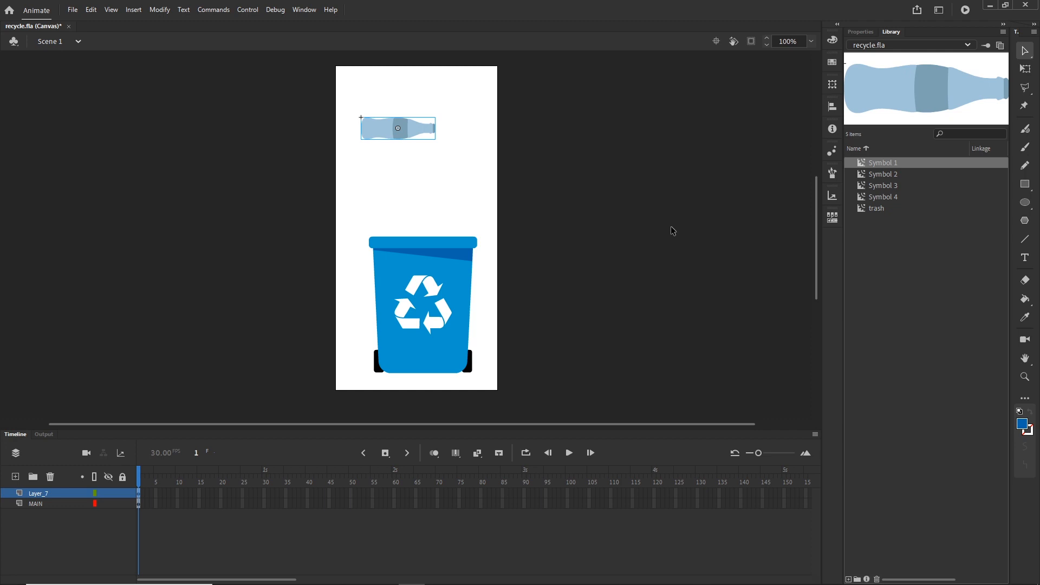
{"action": "key", "text": "q"}
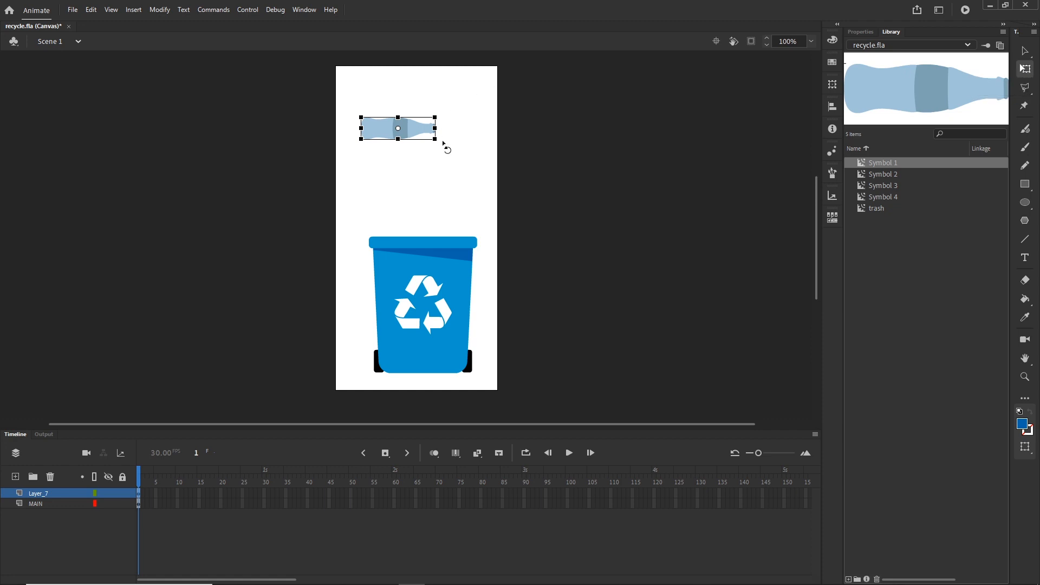
{"action": "left_click_drag", "start_coordinate": [441, 148], "coordinate": [434, 93]}
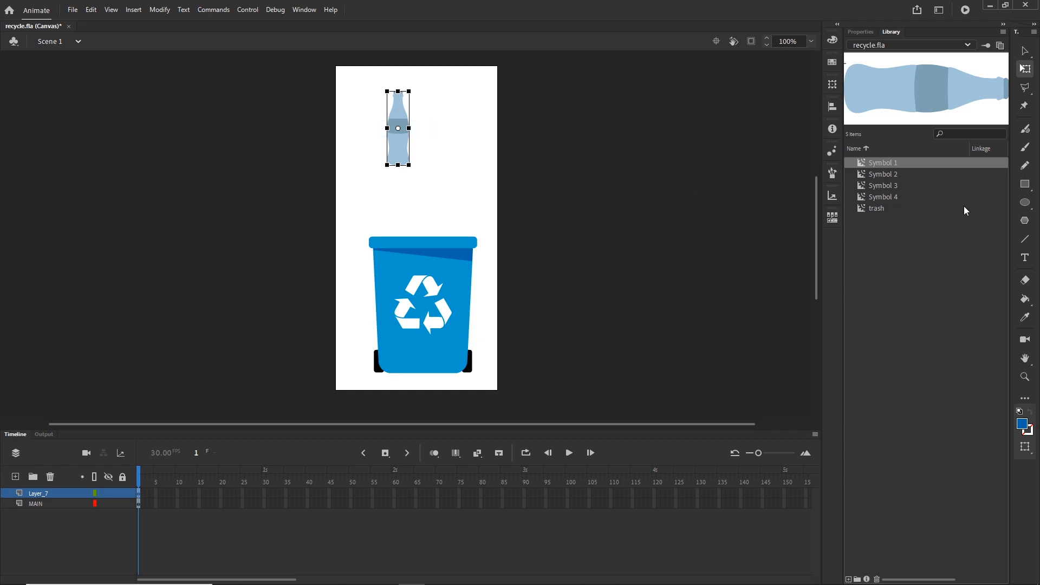
{"action": "left_click", "coordinate": [1026, 51]}
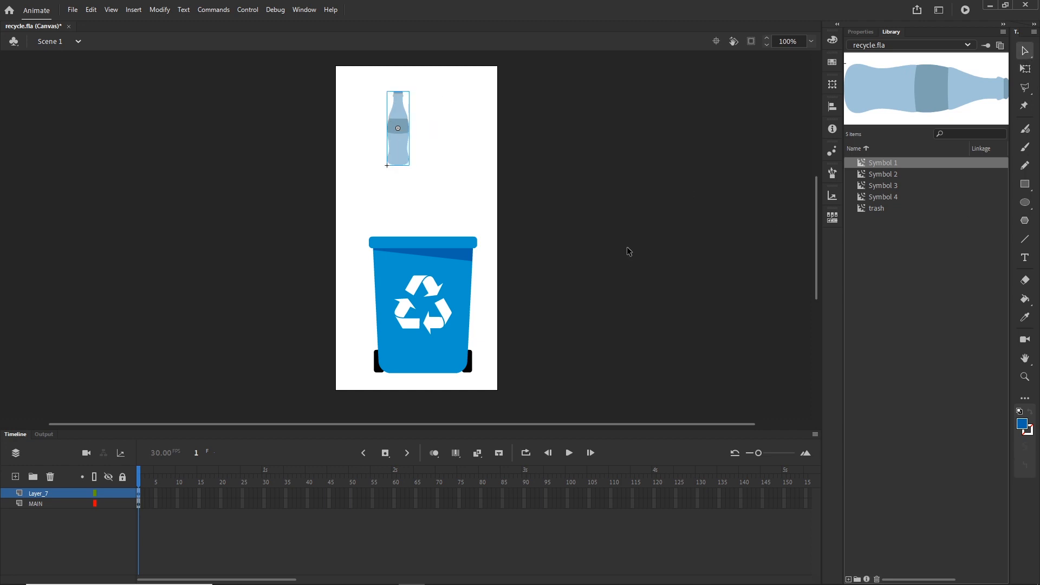
{"action": "left_click", "coordinate": [593, 254]}
{"action": "left_click", "coordinate": [433, 309]}
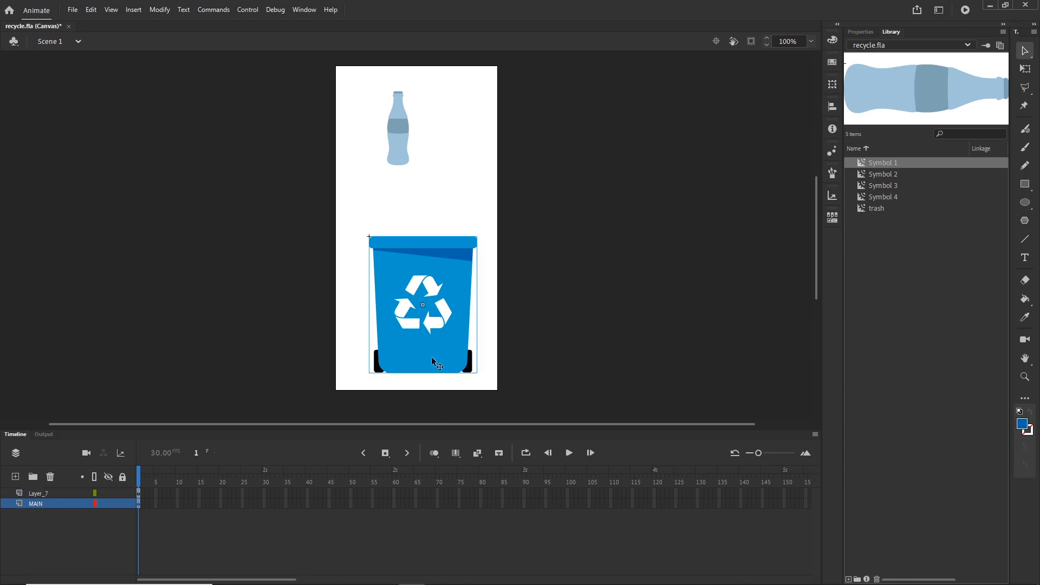
Step: Extend the MAIN layer to frame 300 by inserting a frame there, and return the playhead to frame 1
{"action": "left_click", "coordinate": [410, 137]}
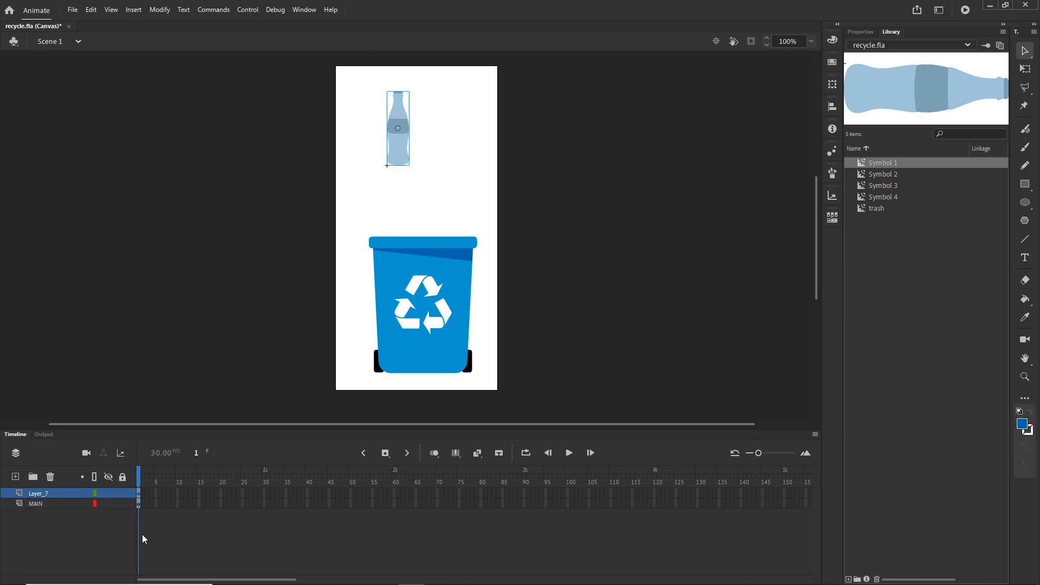
{"action": "left_click", "coordinate": [43, 504]}
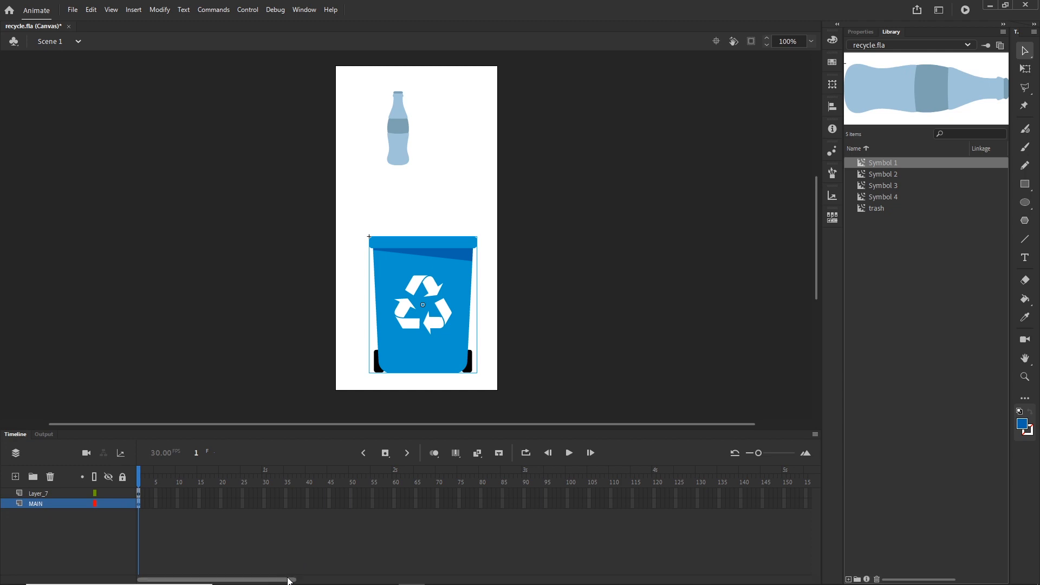
{"action": "left_click_drag", "start_coordinate": [288, 579], "coordinate": [488, 579]}
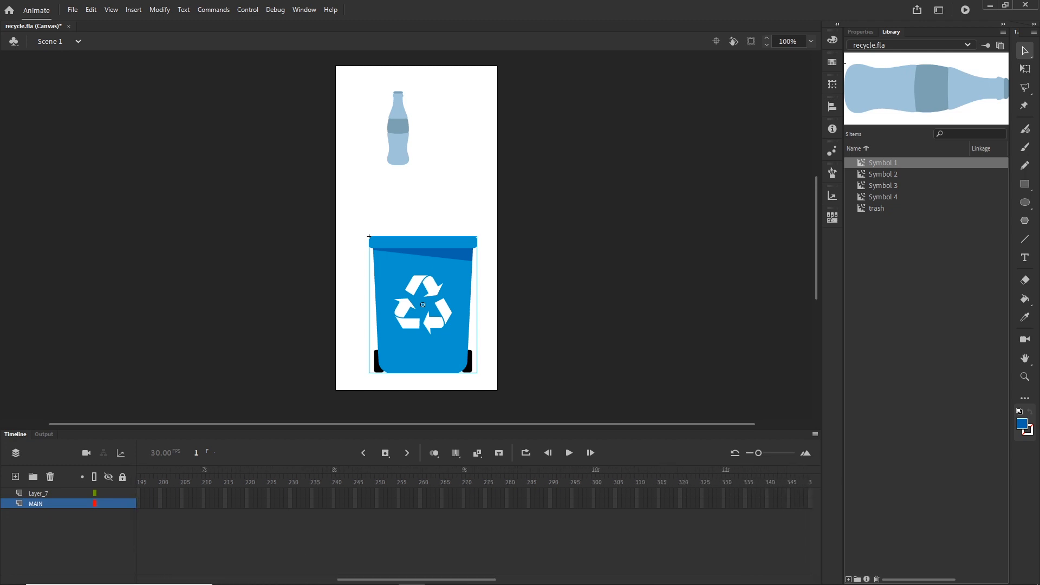
{"action": "left_click", "coordinate": [594, 505]}
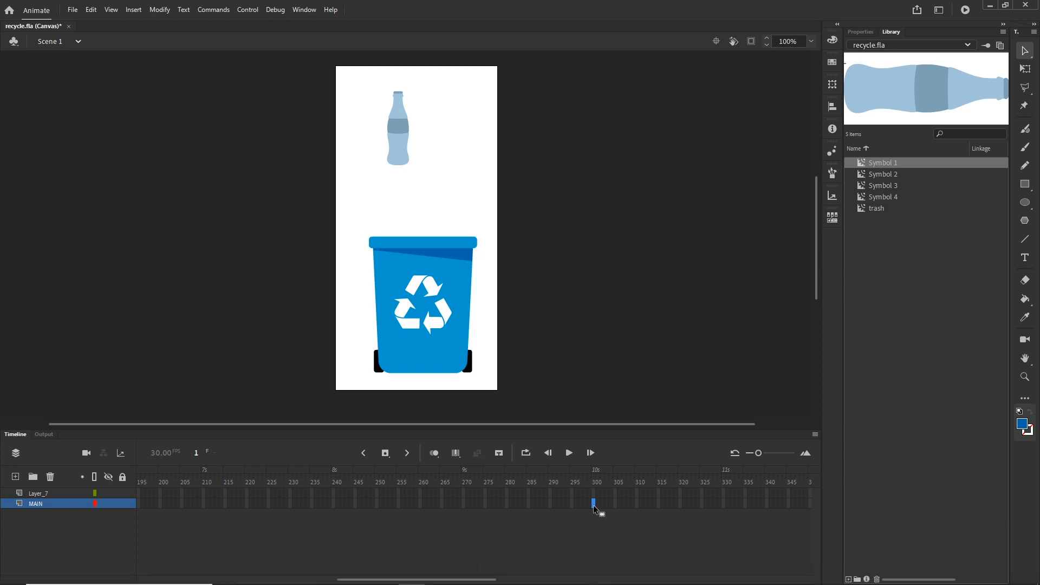
{"action": "right_click", "coordinate": [594, 505]}
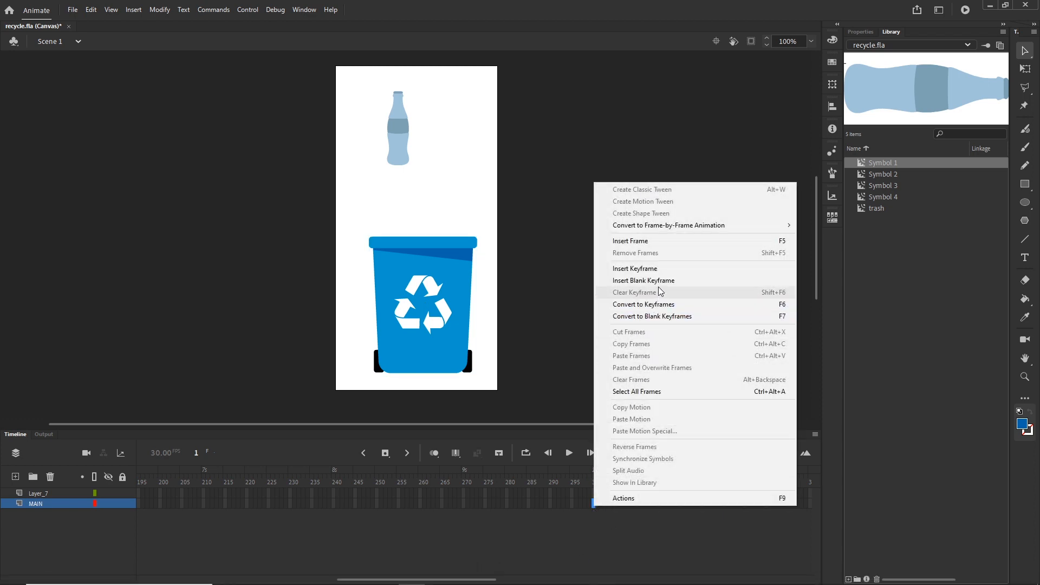
{"action": "left_click", "coordinate": [631, 241]}
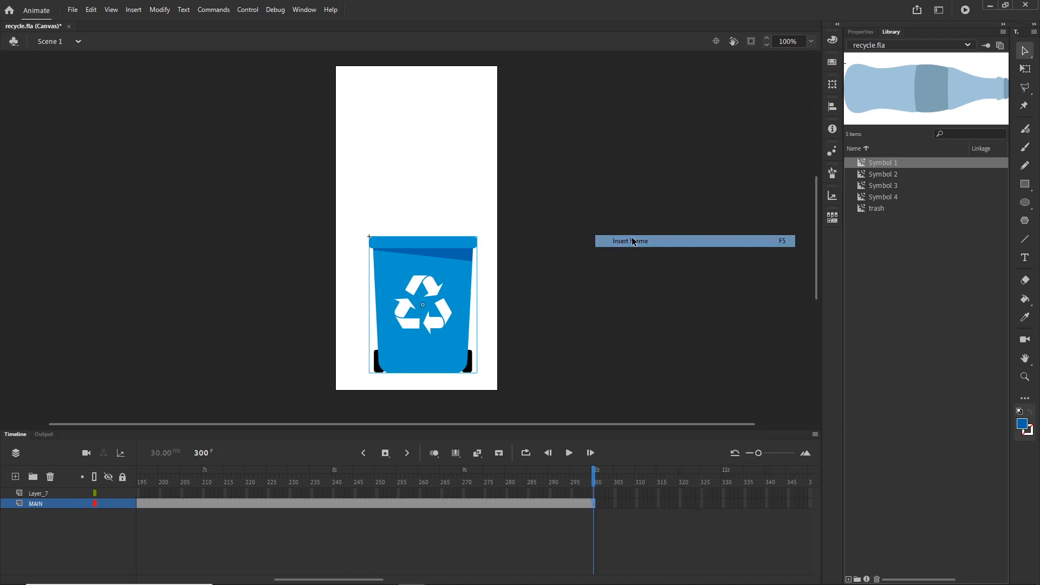
{"action": "left_click_drag", "start_coordinate": [460, 477], "coordinate": [36, 479]}
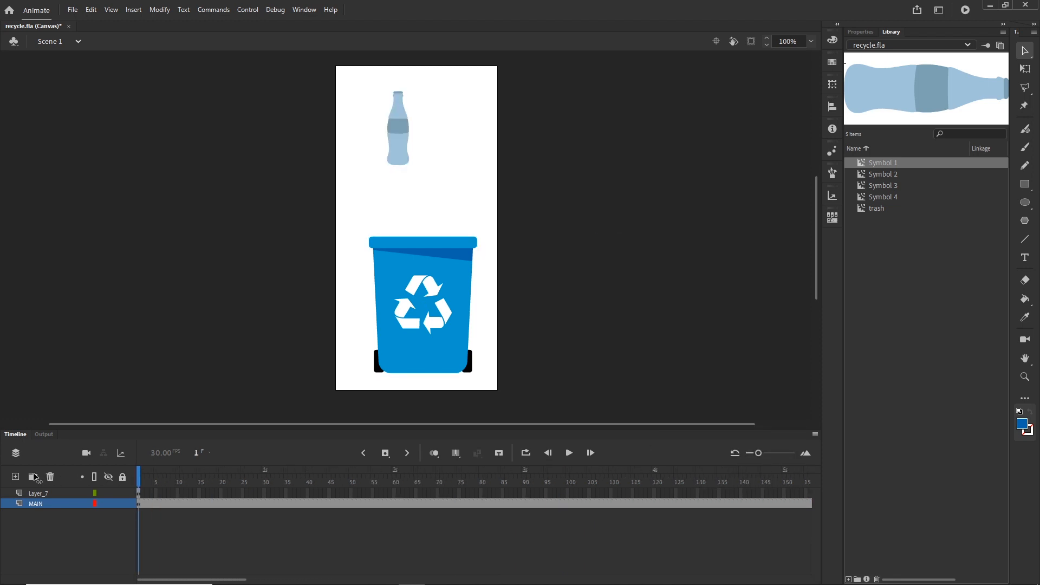
Step: Scale the bin down with Free Transform and position it on the bottom edge of the canvas
{"action": "left_click", "coordinate": [408, 158]}
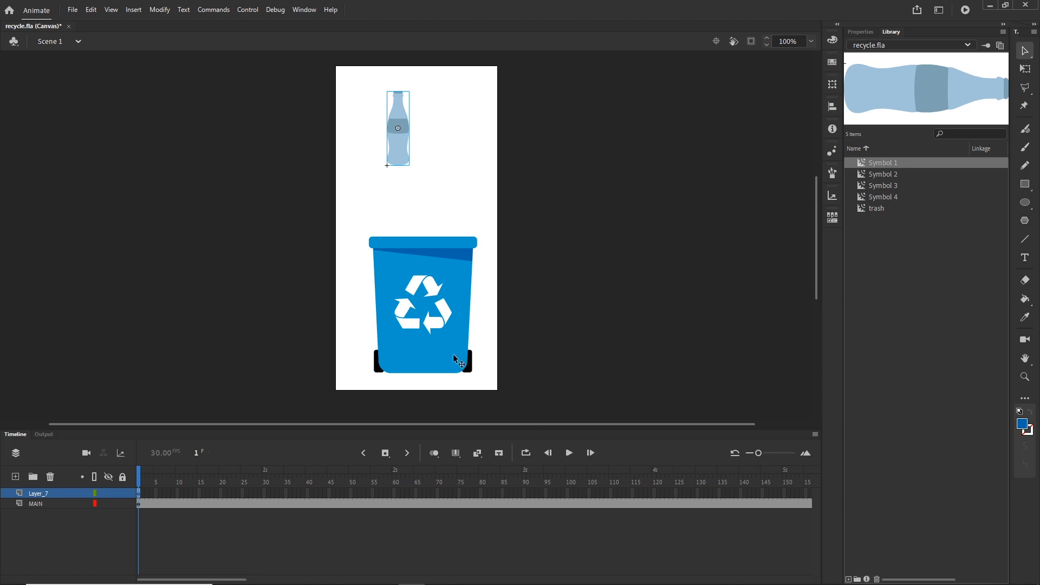
{"action": "left_click", "coordinate": [35, 504]}
{"action": "left_click", "coordinate": [155, 521]}
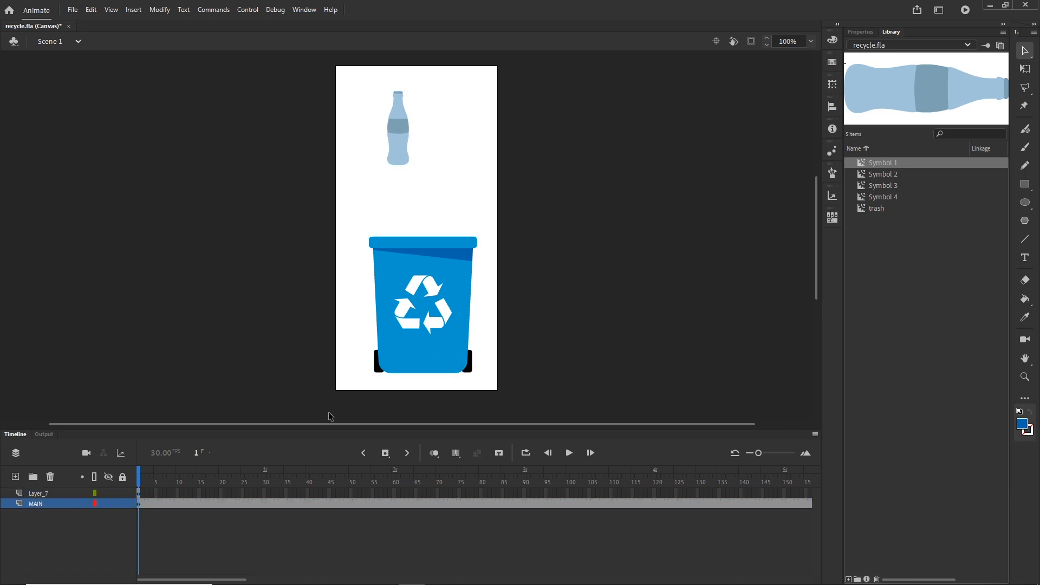
{"action": "left_click", "coordinate": [426, 355]}
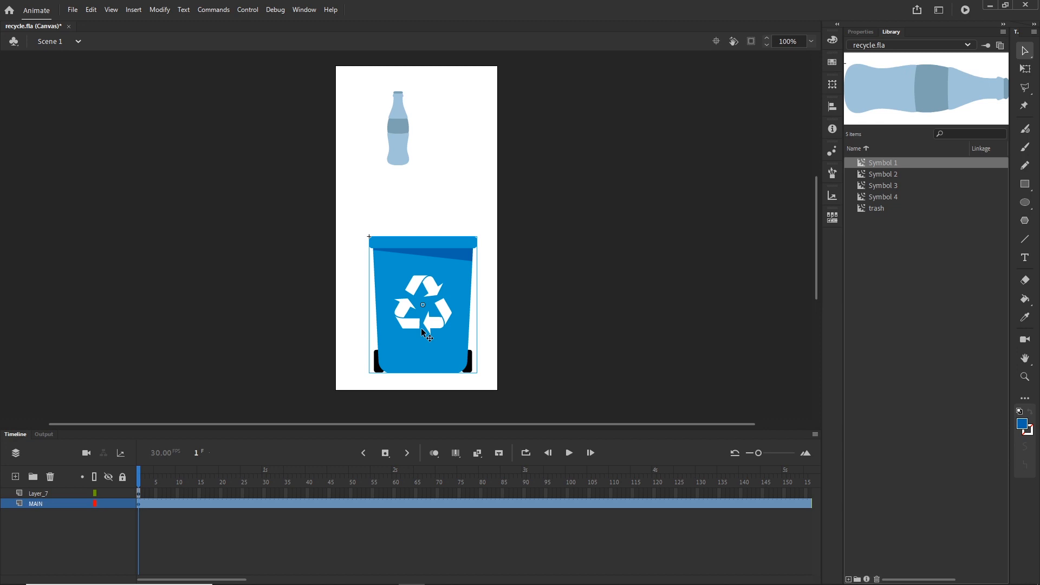
{"action": "key", "text": "q"}
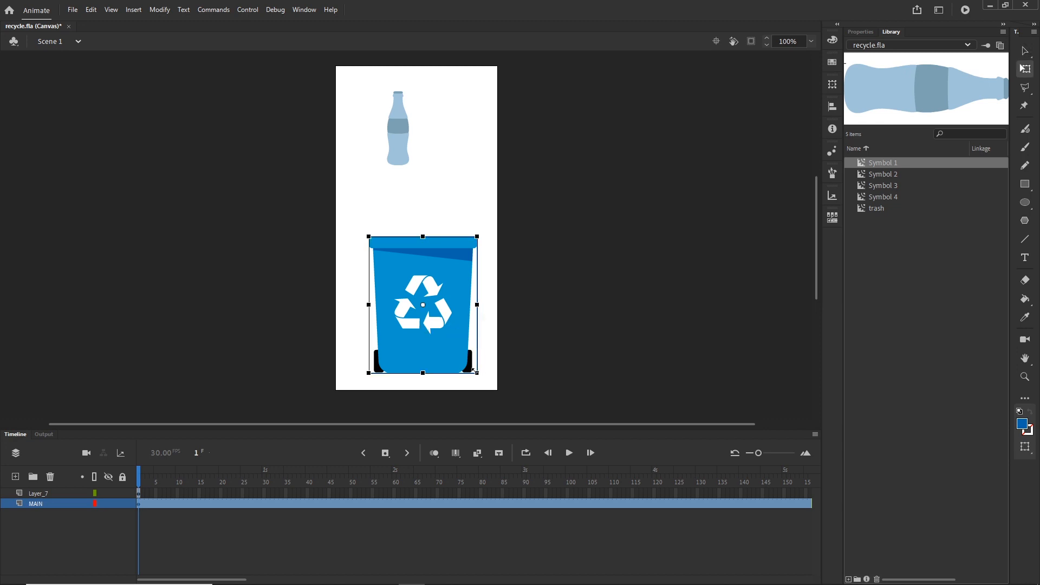
{"action": "left_click_drag", "start_coordinate": [473, 370], "coordinate": [432, 383]}
{"action": "left_click", "coordinate": [594, 356]}
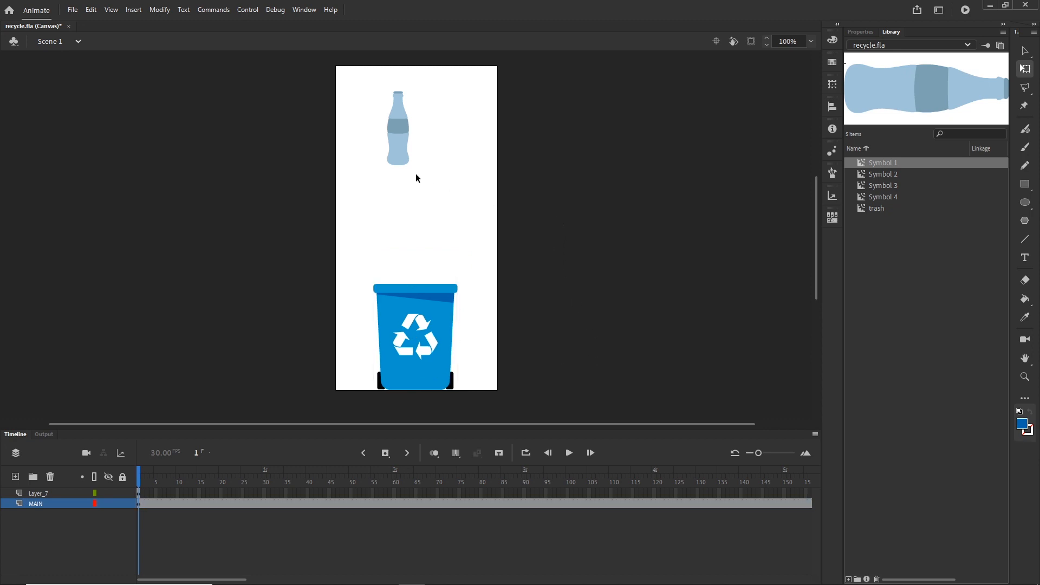
Step: Move the bottle off the canvas to just above its top edge
{"action": "left_click", "coordinate": [402, 141]}
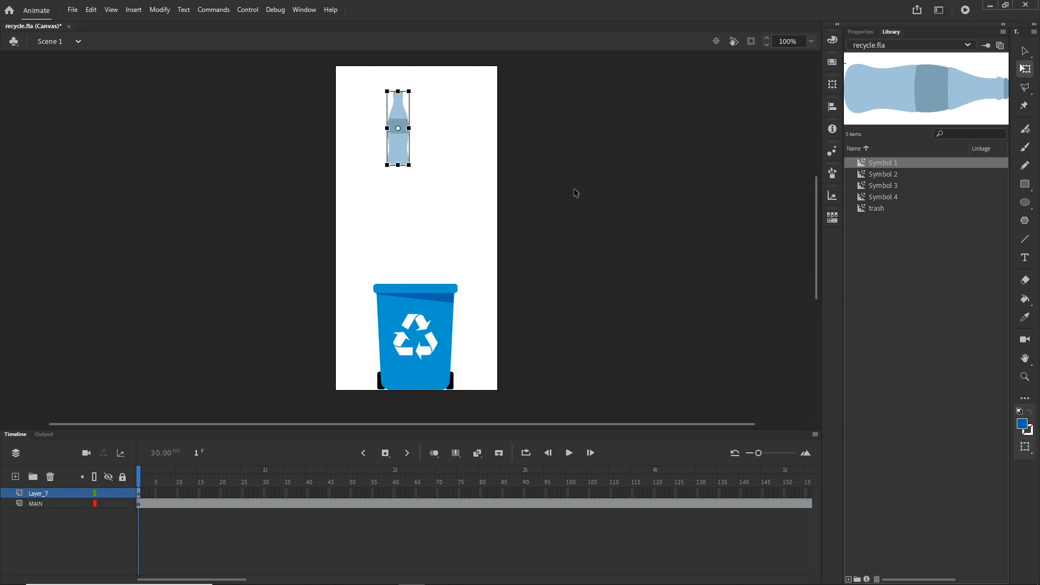
{"action": "left_click_drag", "start_coordinate": [573, 190], "coordinate": [599, 258]}
{"action": "left_click_drag", "start_coordinate": [425, 216], "coordinate": [402, 102]}
{"action": "scroll", "coordinate": [574, 234], "scroll_direction": "down", "scroll_amount": 1}
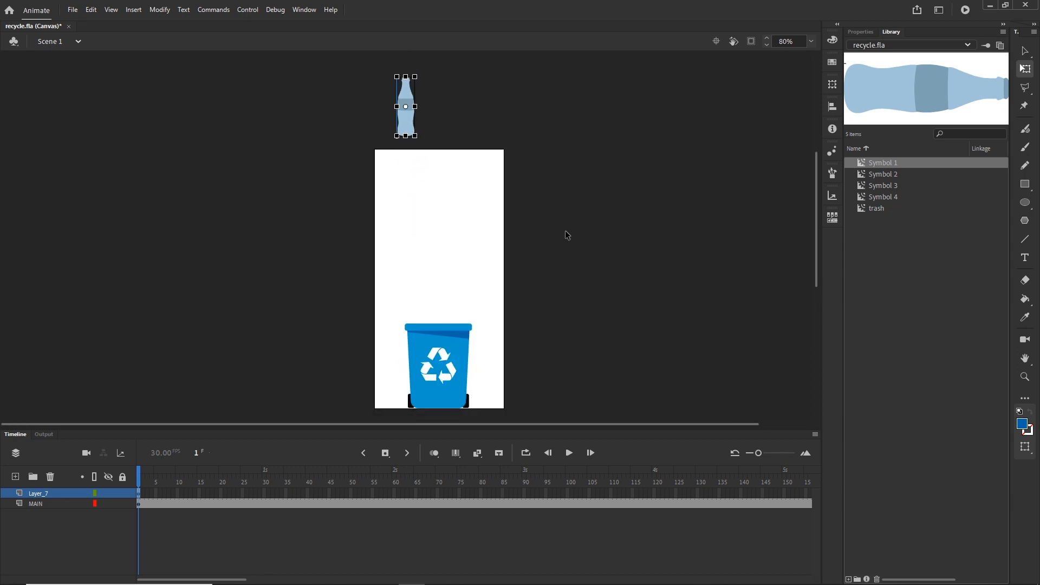
Step: Preview the canvas with outside content clipped, with the bottle fully above it and then overlapping its top edge, and turn clipping off
{"action": "left_click", "coordinate": [752, 41]}
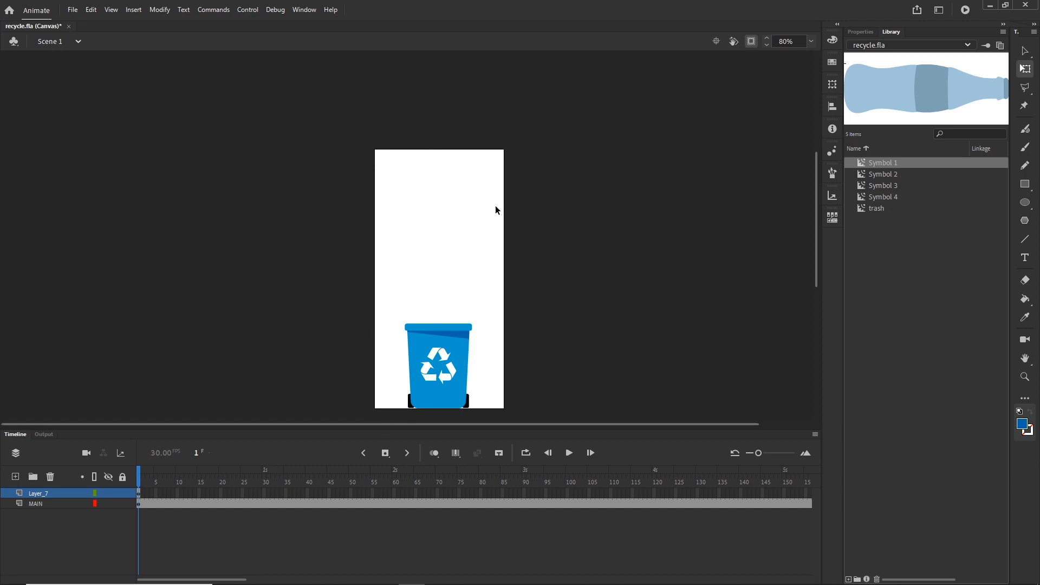
{"action": "left_click", "coordinate": [753, 42]}
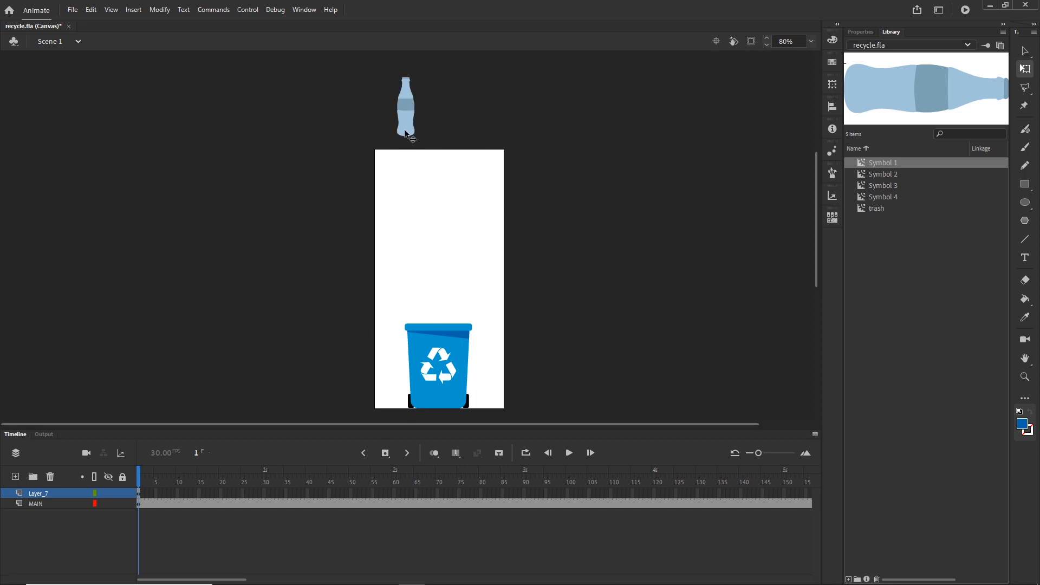
{"action": "left_click_drag", "start_coordinate": [405, 131], "coordinate": [413, 160]}
{"action": "left_click", "coordinate": [752, 41]}
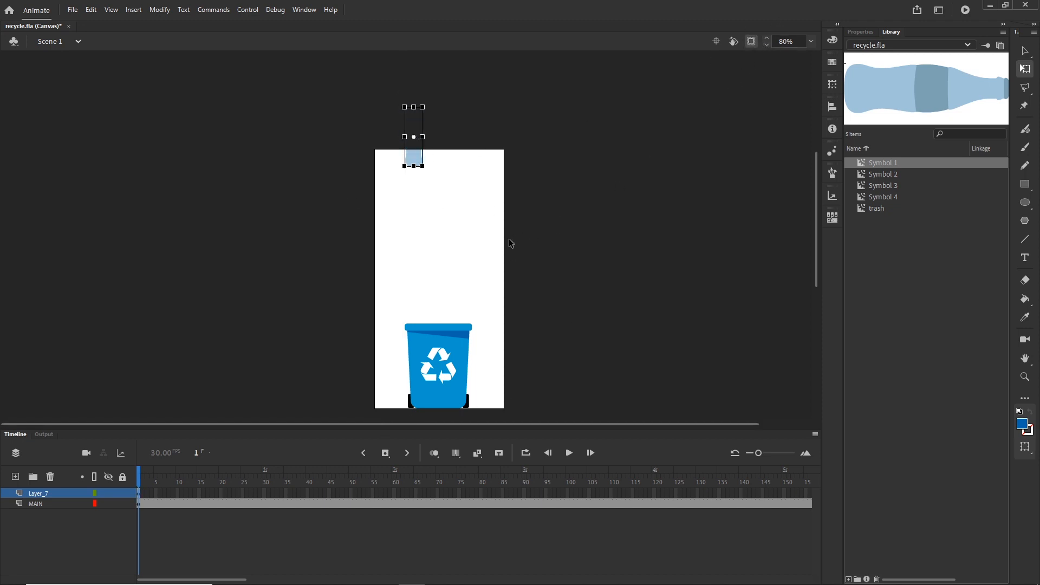
{"action": "left_click", "coordinate": [473, 154]}
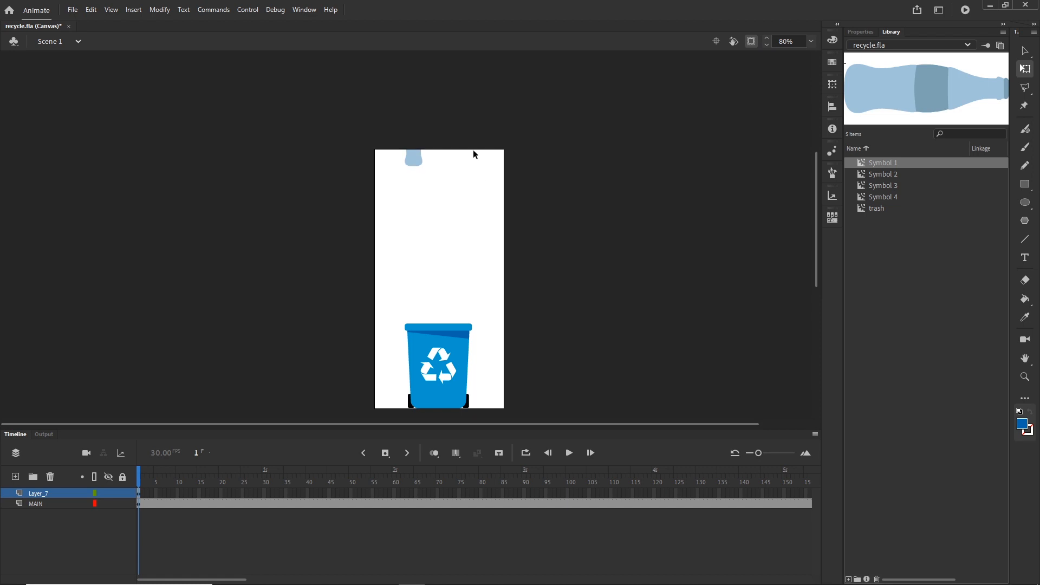
{"action": "left_click", "coordinate": [752, 41]}
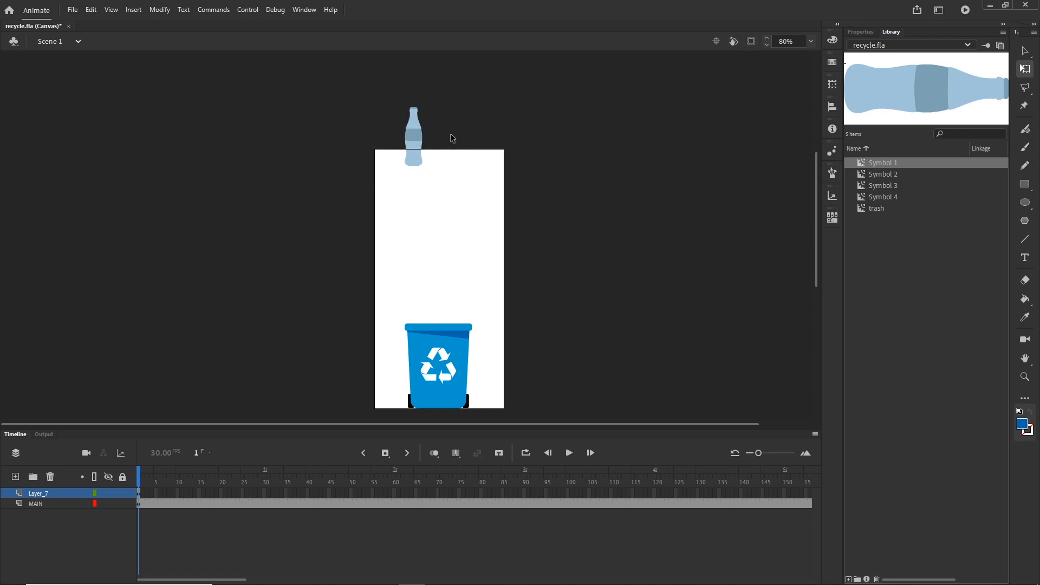
Step: Move the bottle completely above the canvas and shift it across toward the canvas's right side
{"action": "left_click_drag", "start_coordinate": [418, 142], "coordinate": [416, 103]}
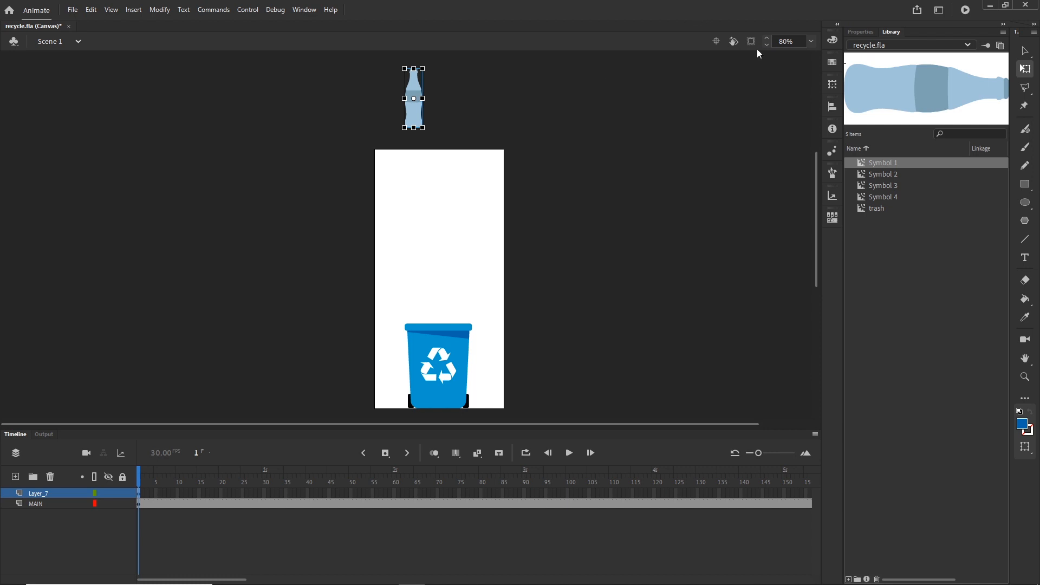
{"action": "scroll", "coordinate": [656, 228], "scroll_direction": "down", "scroll_amount": 2}
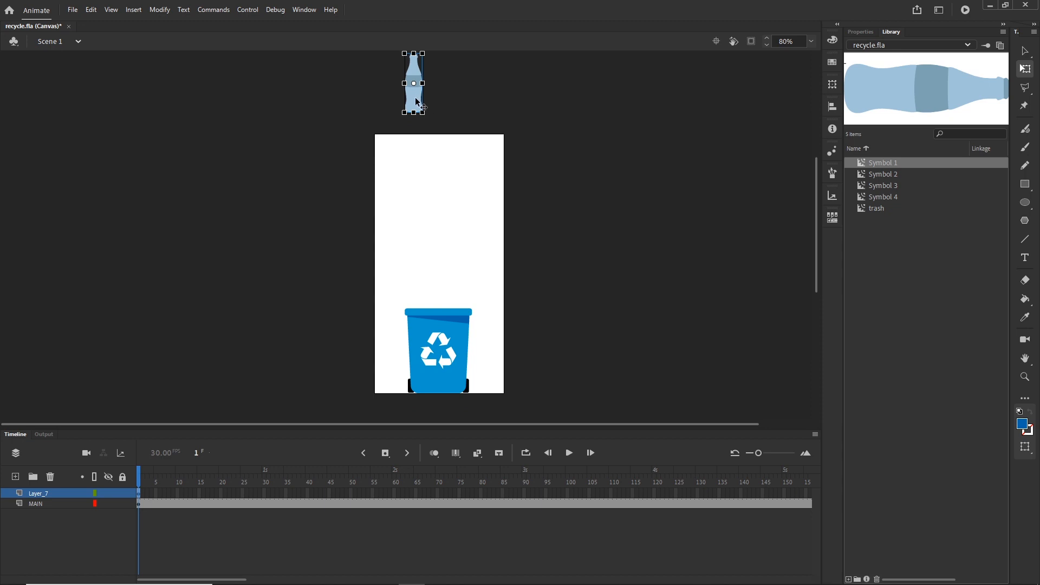
{"action": "left_click_drag", "start_coordinate": [420, 104], "coordinate": [490, 104]}
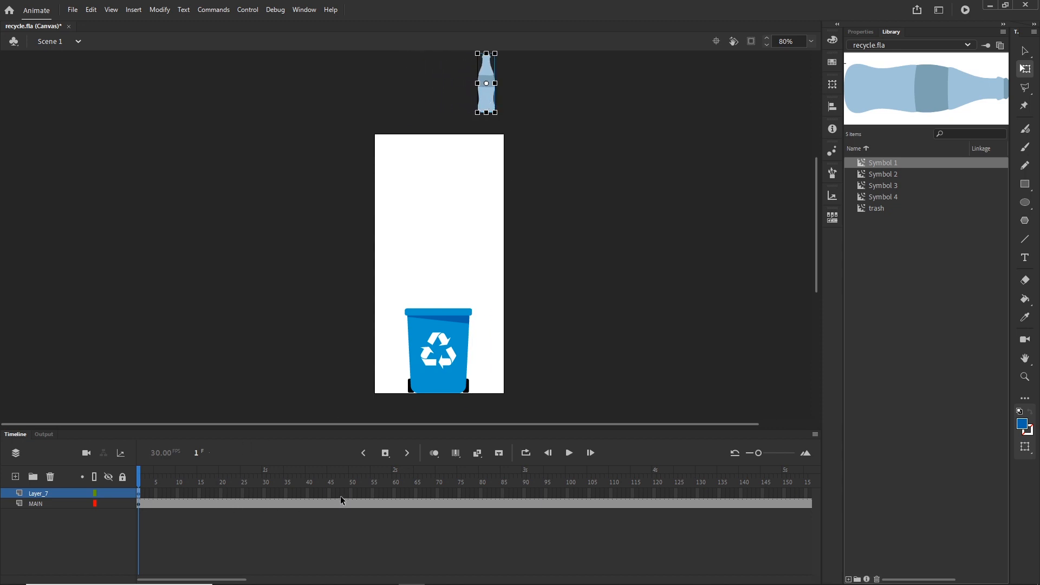
Step: Insert a keyframe at frame 55 on the bottle's layer, Layer_7
{"action": "left_click", "coordinate": [373, 493]}
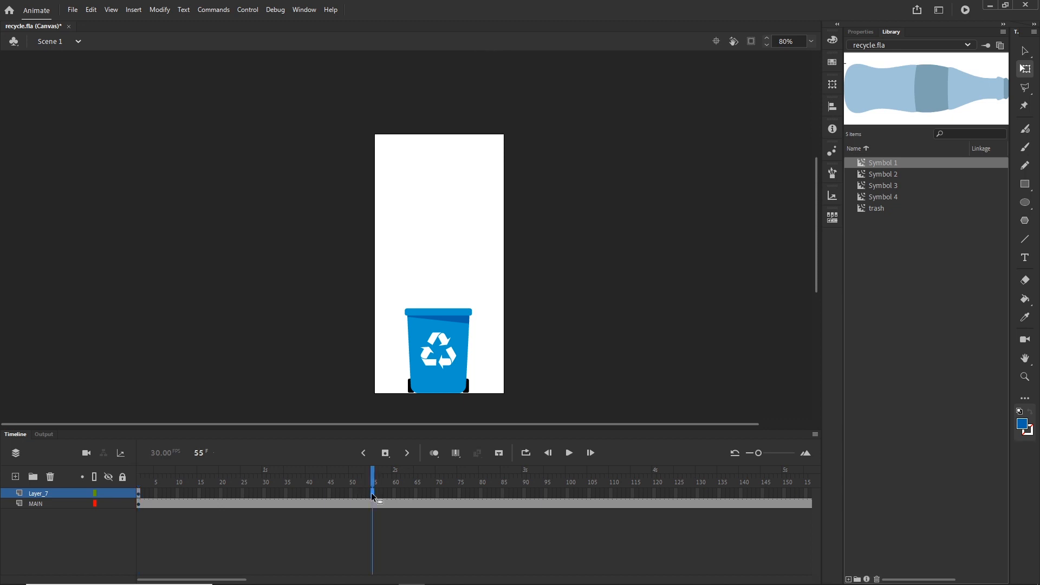
{"action": "right_click", "coordinate": [373, 495]}
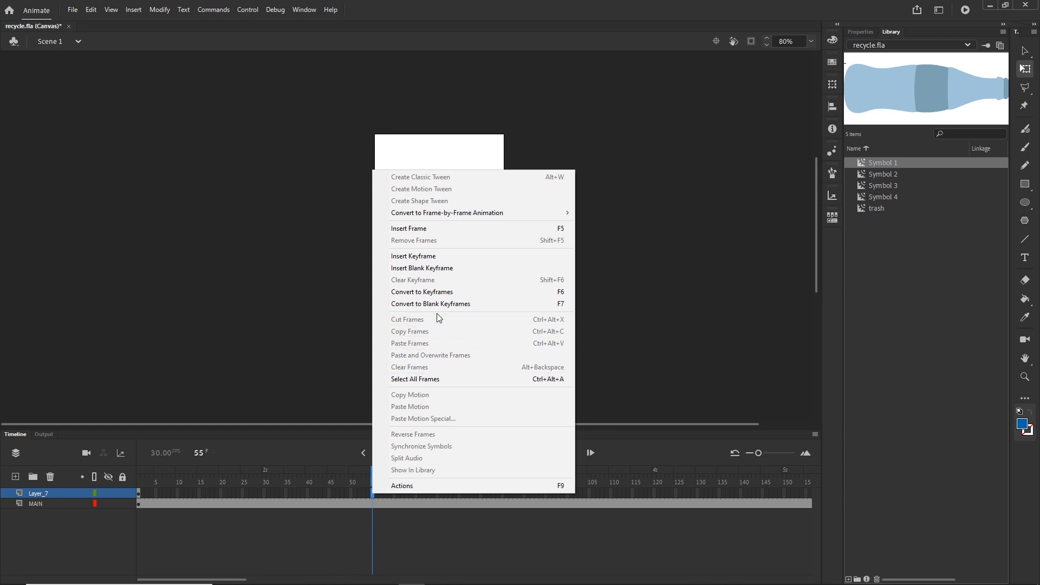
{"action": "left_click", "coordinate": [423, 256]}
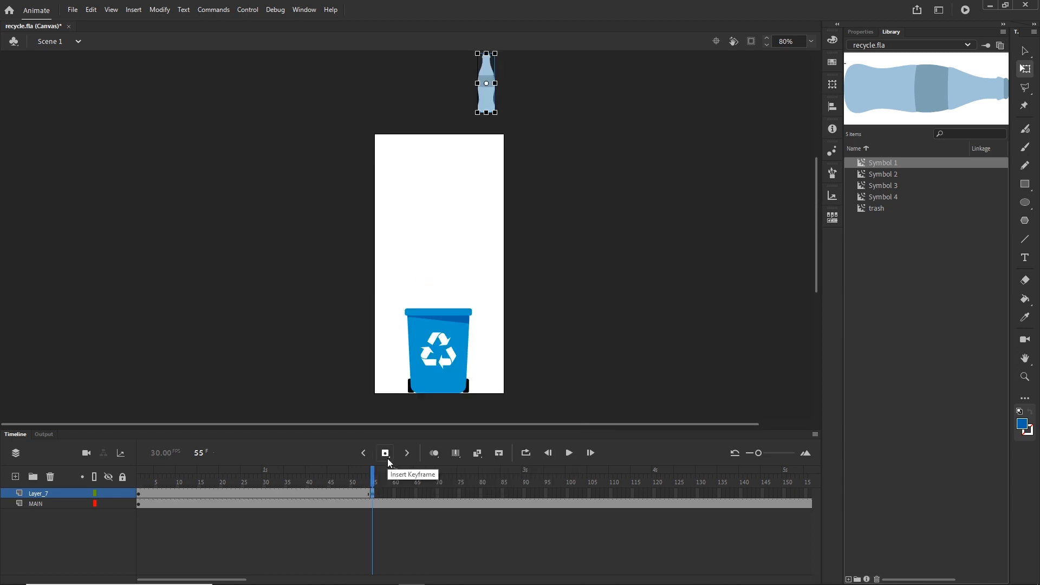
Step: Nudge the bottle straight down at frame 55 until it sits on the canvas beside the bin's right side
{"action": "key", "text": "shift+Down"}
{"action": "key", "text": "shift+Down"}
{"action": "key", "text": "shift+Down"}
{"action": "key", "text": "shift+Down"}
{"action": "key", "text": "shift+Down"}
{"action": "key", "text": "shift+Down"}
{"action": "key", "text": "shift+Down"}
{"action": "key", "text": "shift+Down"}
{"action": "key", "text": "shift+Down"}
{"action": "key", "text": "shift+Down"}
{"action": "key", "text": "shift+Down"}
{"action": "key", "text": "shift+Down"}
{"action": "key", "text": "shift+Down"}
{"action": "key", "text": "shift+Down"}
{"action": "key", "text": "shift+Down"}
{"action": "key", "text": "shift+Down"}
{"action": "key", "text": "shift+Down"}
{"action": "key", "text": "shift+Down"}
{"action": "key", "text": "shift+Down"}
{"action": "key", "text": "shift+Down"}
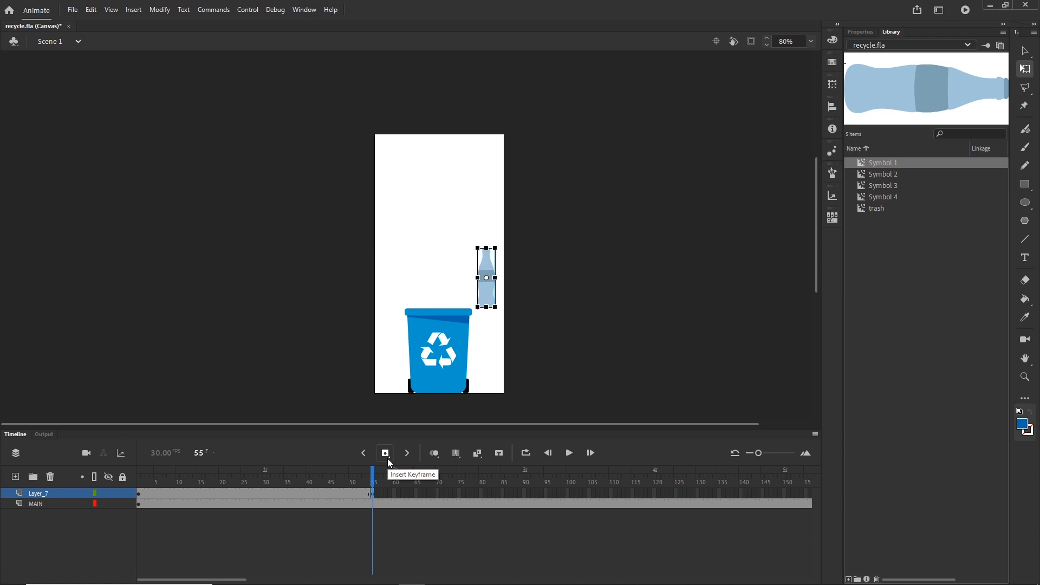
{"action": "key", "text": "shift+Down"}
{"action": "key", "text": "shift+Down"}
{"action": "key", "text": "shift+Down"}
{"action": "key", "text": "shift+Down"}
{"action": "key", "text": "shift+Down"}
{"action": "key", "text": "shift+Down"}
{"action": "key", "text": "shift+Down"}
{"action": "key", "text": "shift+Down"}
{"action": "key", "text": "shift+Down"}
{"action": "key", "text": "shift+Down"}
{"action": "key", "text": "shift+Down"}
{"action": "key", "text": "shift+Down"}
{"action": "key", "text": "shift+Down"}
{"action": "key", "text": "shift+Down"}
{"action": "key", "text": "shift+Down"}
{"action": "key", "text": "shift+Down"}
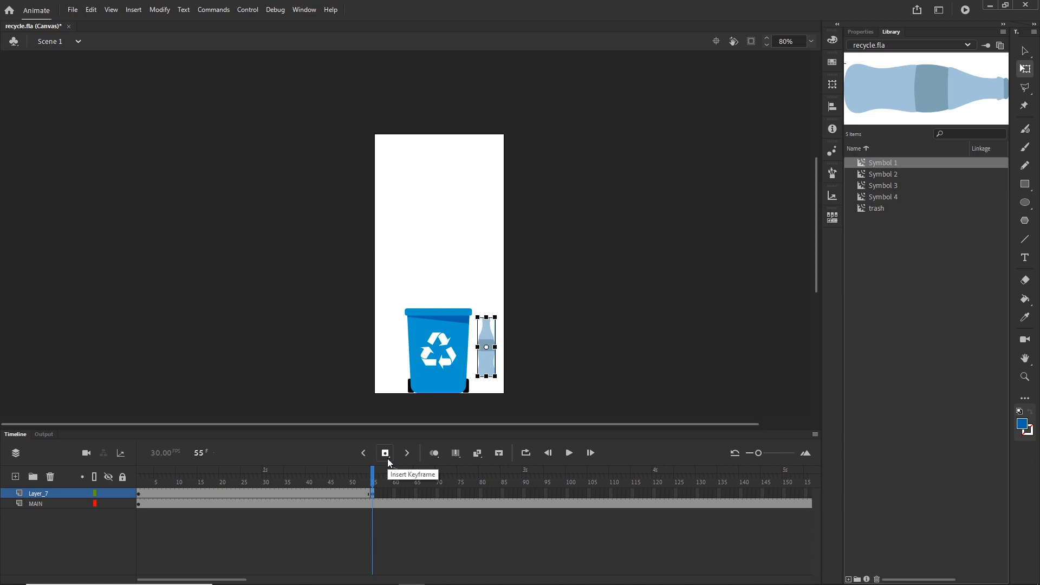
Step: Create a classic tween on Layer_7 between the bottle's keyframes at frames 1 and 55
{"action": "left_click", "coordinate": [209, 494]}
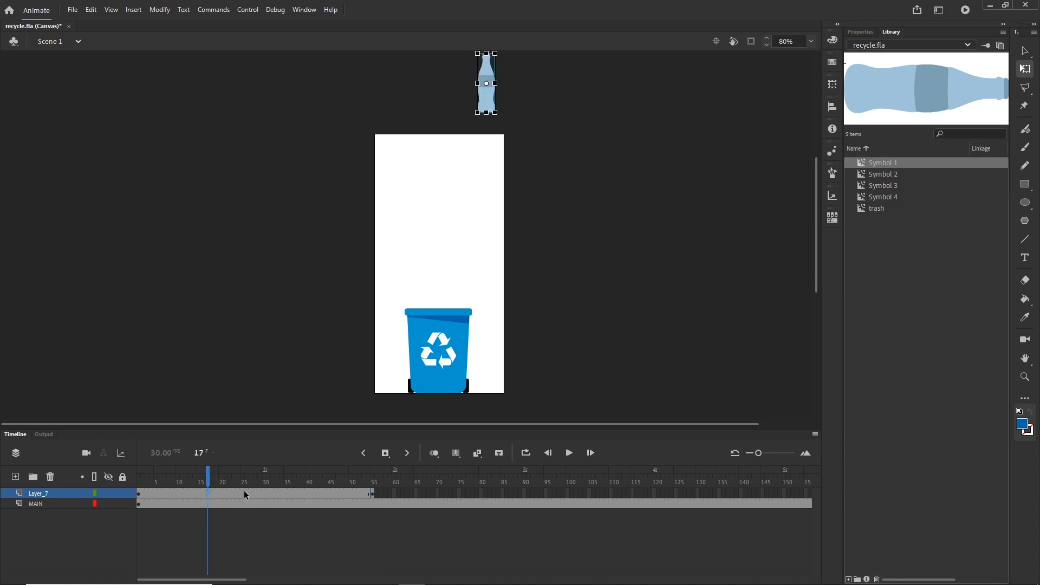
{"action": "left_click", "coordinate": [244, 494]}
{"action": "right_click", "coordinate": [245, 494]}
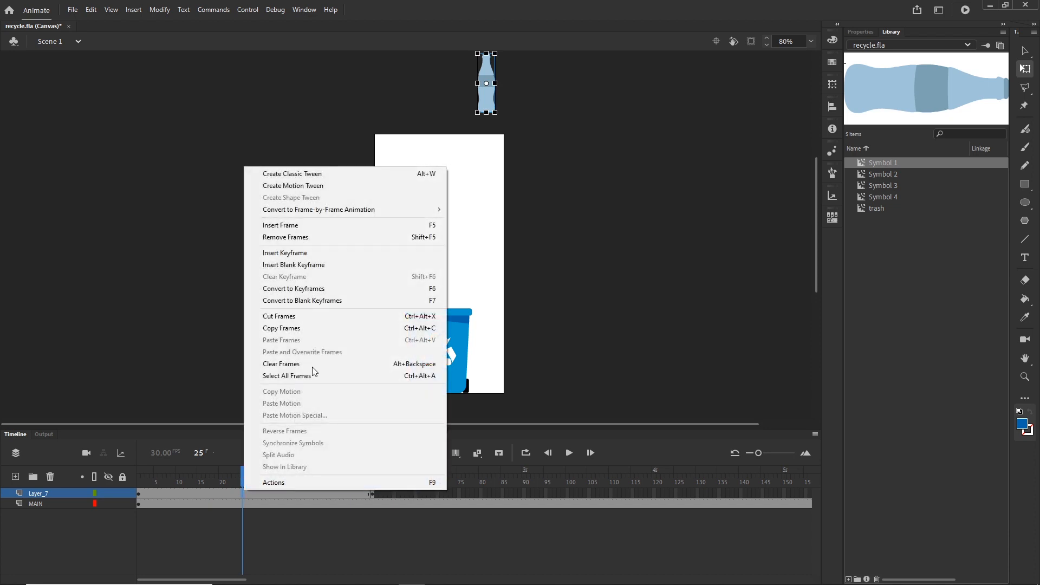
{"action": "left_click", "coordinate": [291, 174]}
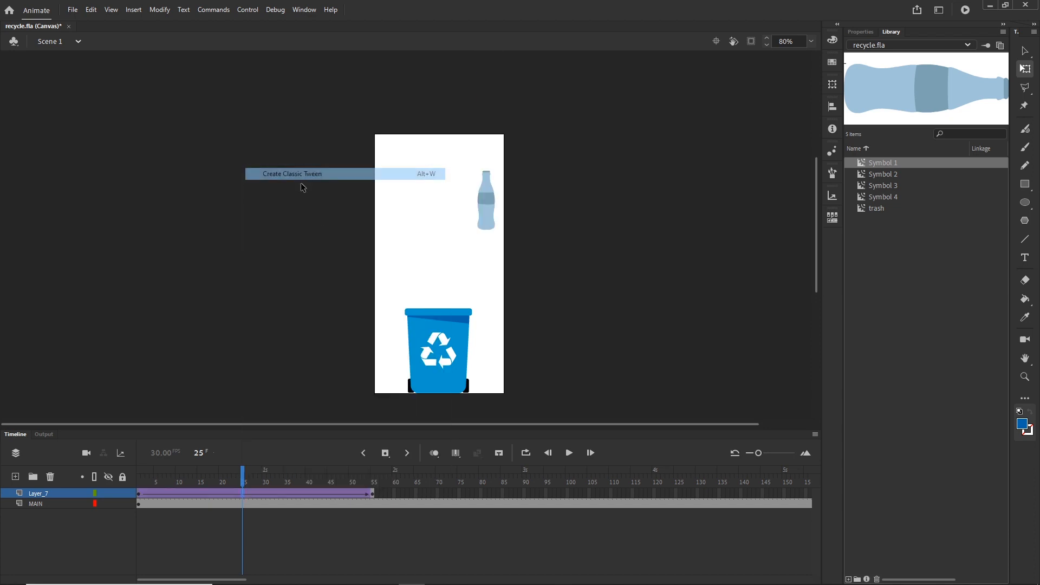
Step: Play the bottle's fall from frame 1 and scrub back through the tween to check the motion
{"action": "left_click_drag", "start_coordinate": [245, 478], "coordinate": [116, 476]}
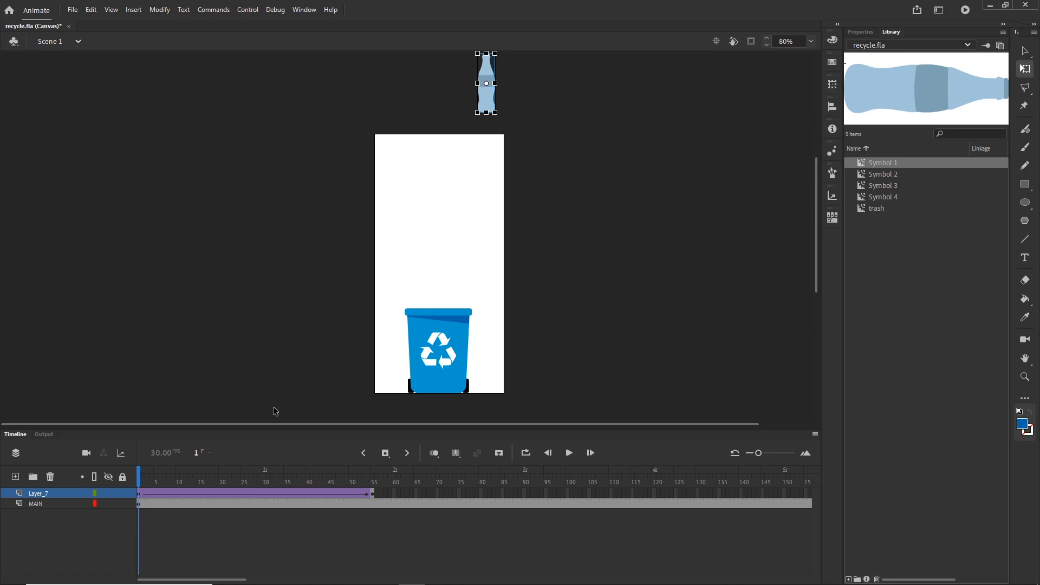
{"action": "key", "text": "Return"}
{"action": "key", "text": "Return"}
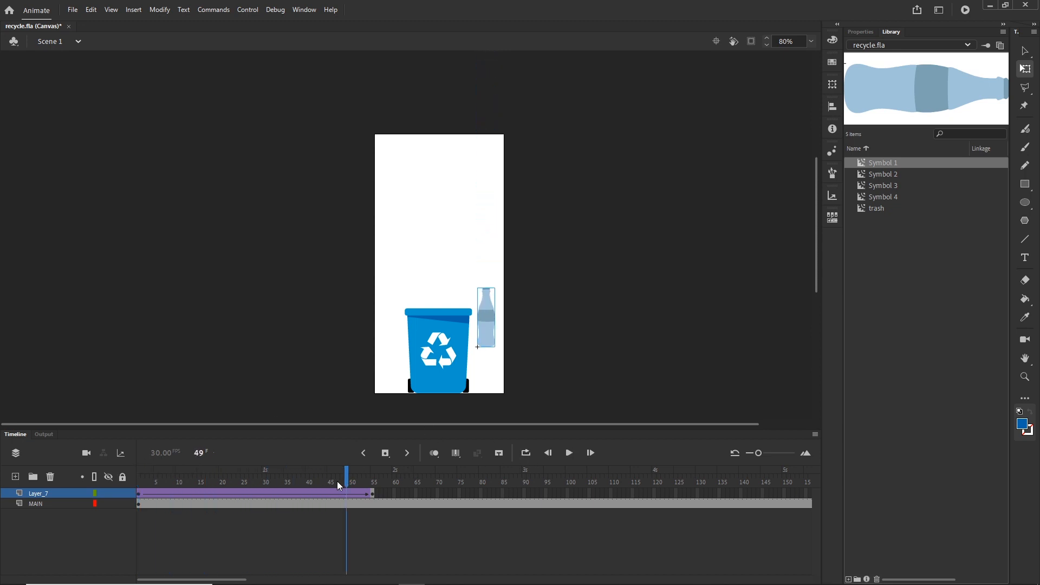
{"action": "left_click_drag", "start_coordinate": [345, 474], "coordinate": [268, 471]}
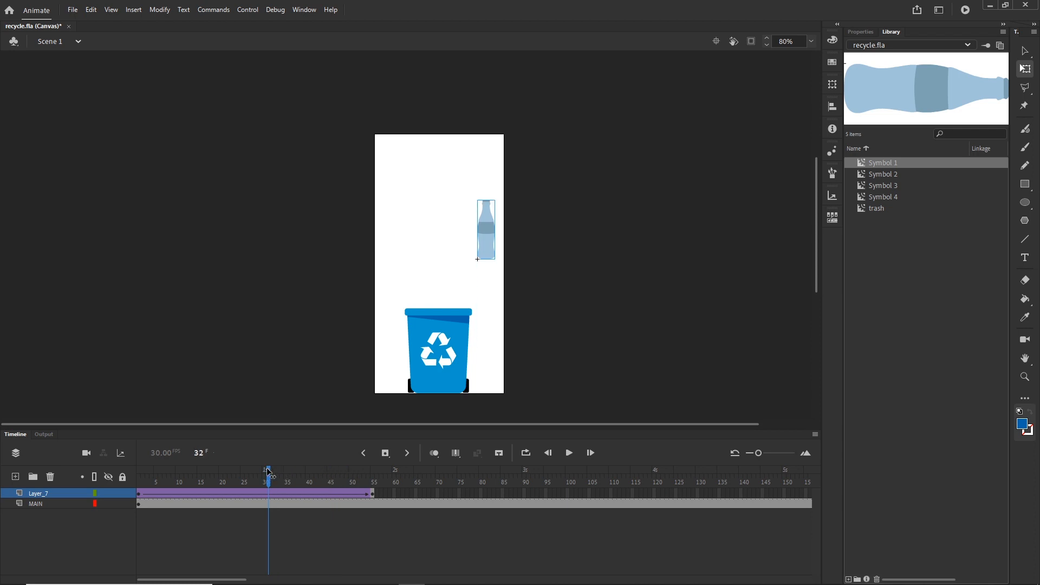
Step: Insert a keyframe at frame 25 on the MAIN layer and return the playhead to frame 1
{"action": "left_click", "coordinate": [241, 503]}
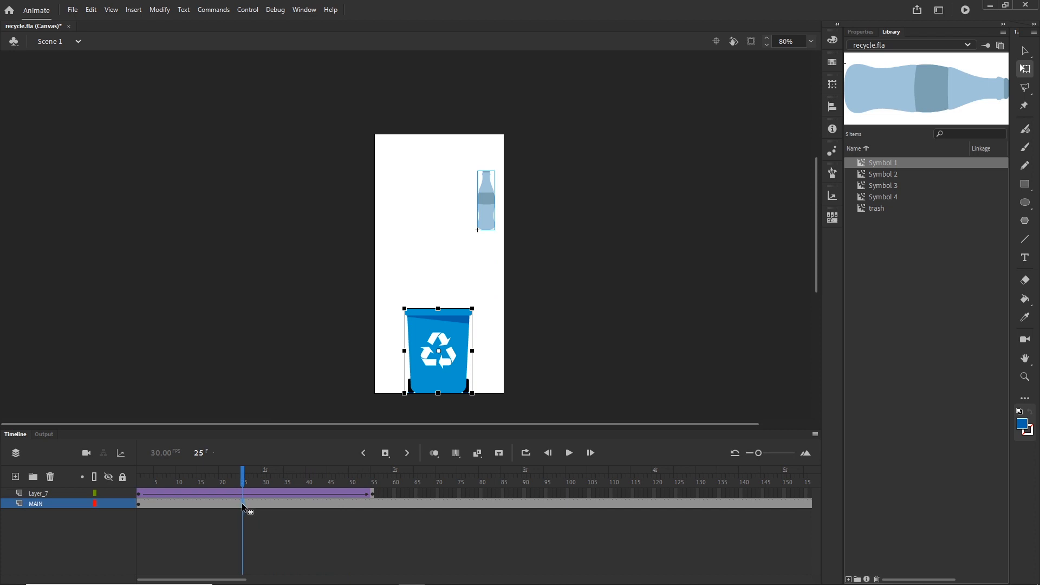
{"action": "left_click_drag", "start_coordinate": [249, 476], "coordinate": [139, 477]}
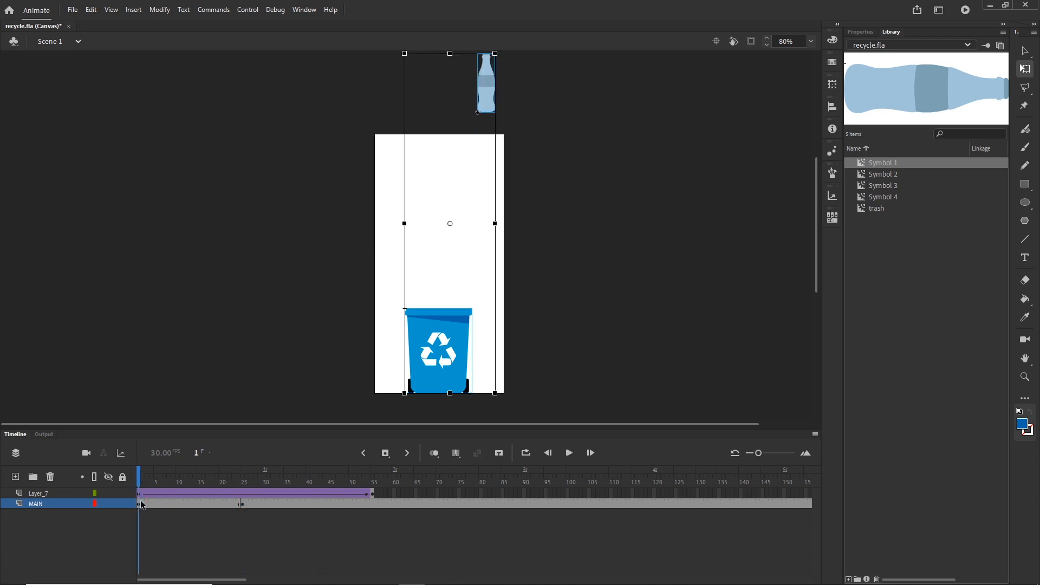
Step: Insert a keyframe at frame 36 on the MAIN layer and shift the bin horizontally until it sits beneath the falling bottle
{"action": "left_click", "coordinate": [138, 504]}
{"action": "left_click", "coordinate": [244, 504]}
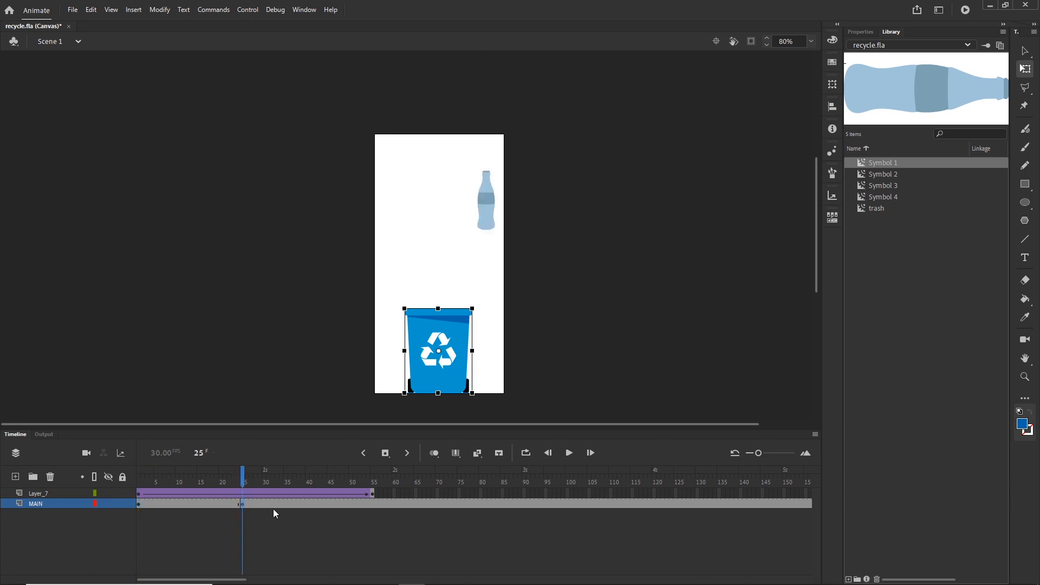
{"action": "left_click", "coordinate": [288, 505]}
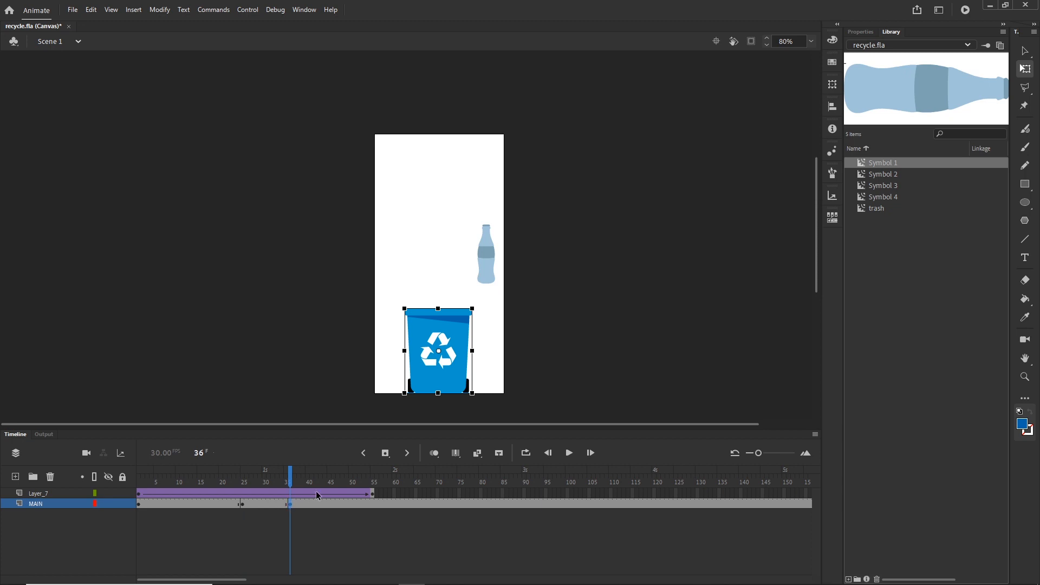
{"action": "key", "text": "shift+Right"}
{"action": "key", "text": "shift+Right"}
{"action": "key", "text": "shift+Right"}
{"action": "key", "text": "shift+Right"}
{"action": "key", "text": "shift+Right"}
{"action": "key", "text": "shift+Right"}
{"action": "key", "text": "shift+Right"}
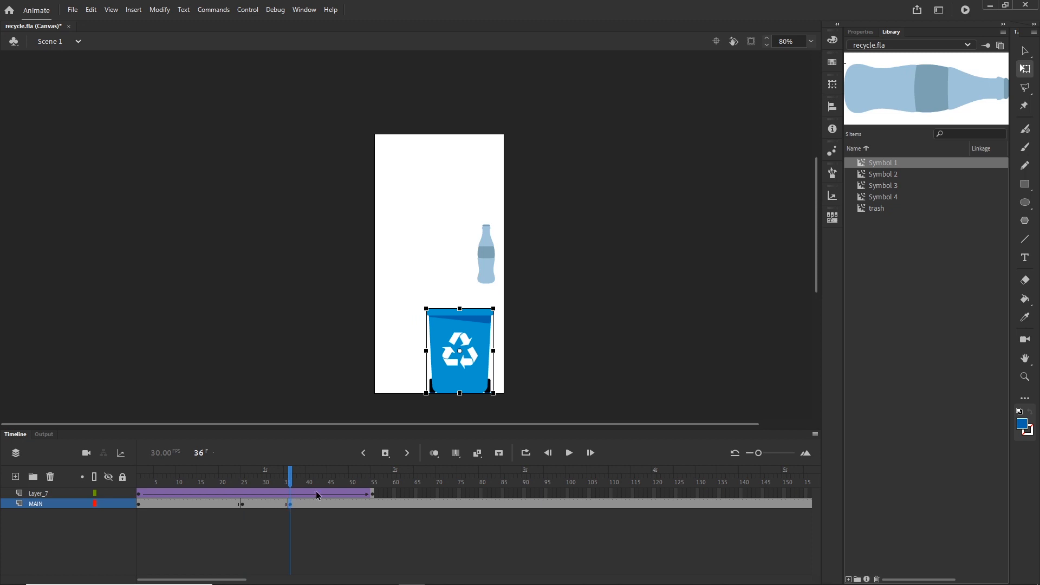
{"action": "key", "text": "shift+Right"}
{"action": "key", "text": "shift+Right"}
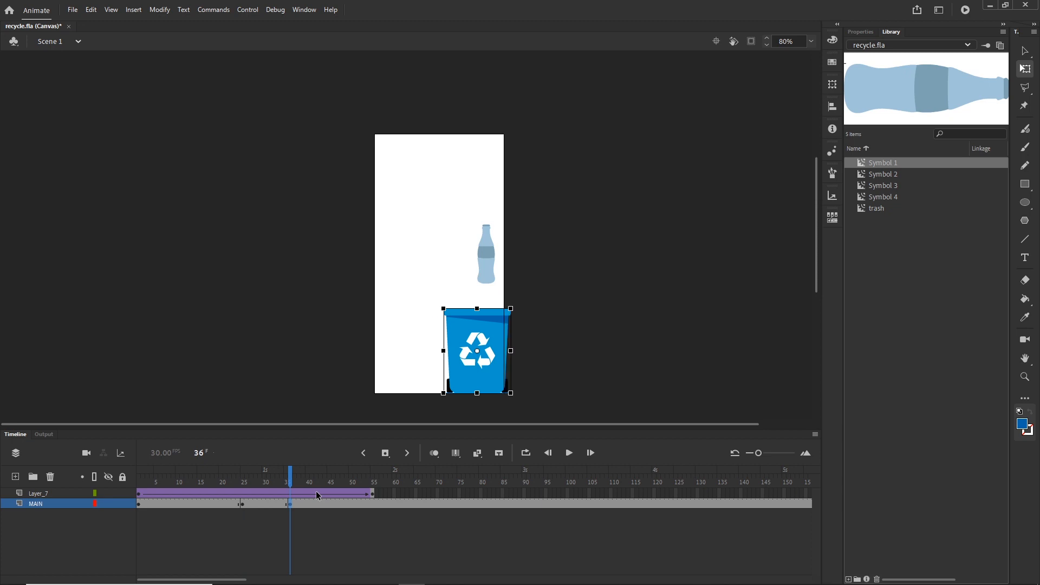
Step: Create a classic tween on the MAIN layer between frames 25 and 36 and scrub through the bin's slide
{"action": "left_click", "coordinate": [264, 503]}
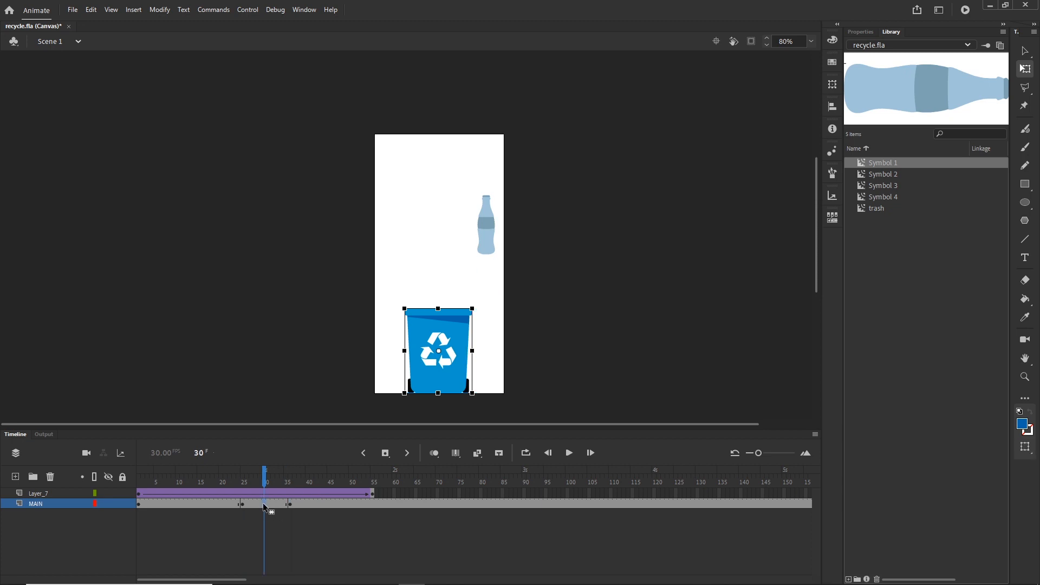
{"action": "right_click", "coordinate": [263, 504]}
{"action": "left_click", "coordinate": [283, 188]}
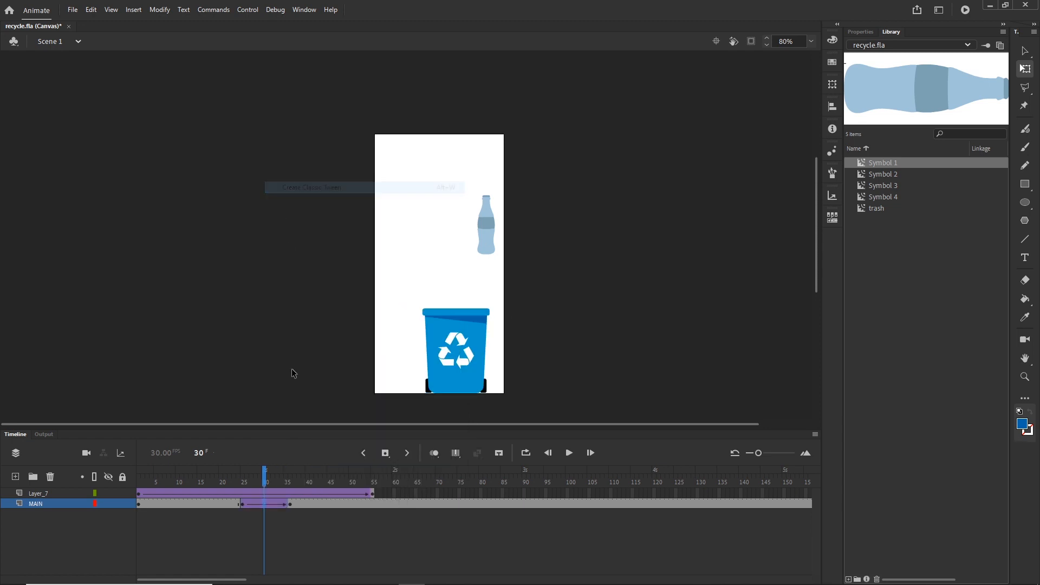
{"action": "left_click_drag", "start_coordinate": [262, 479], "coordinate": [369, 490]}
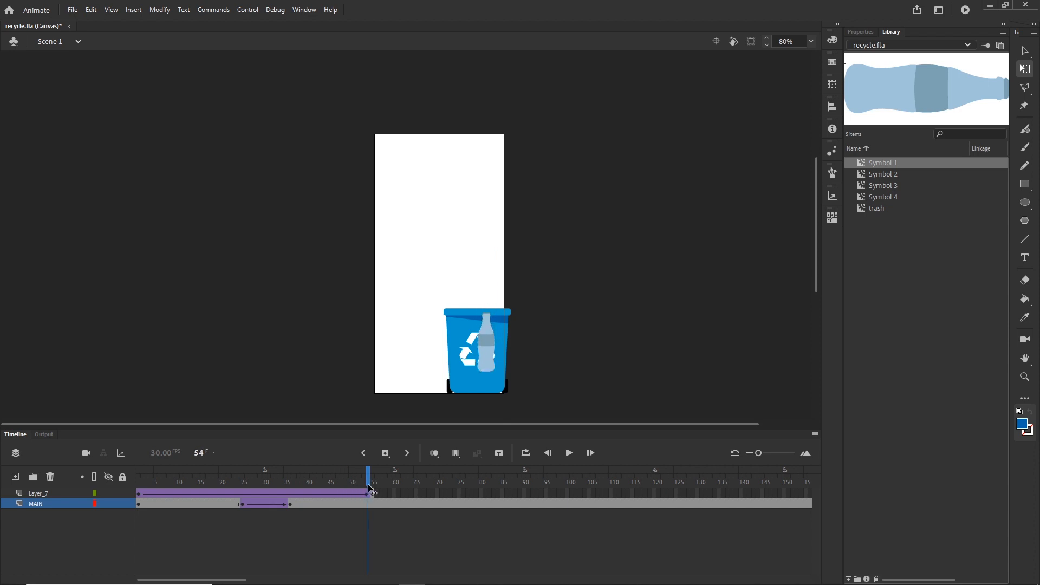
Step: Try the MAIN layer above Layer_7, return it below, and scrub the bottle's fall to compare the overlap
{"action": "left_click", "coordinate": [487, 352]}
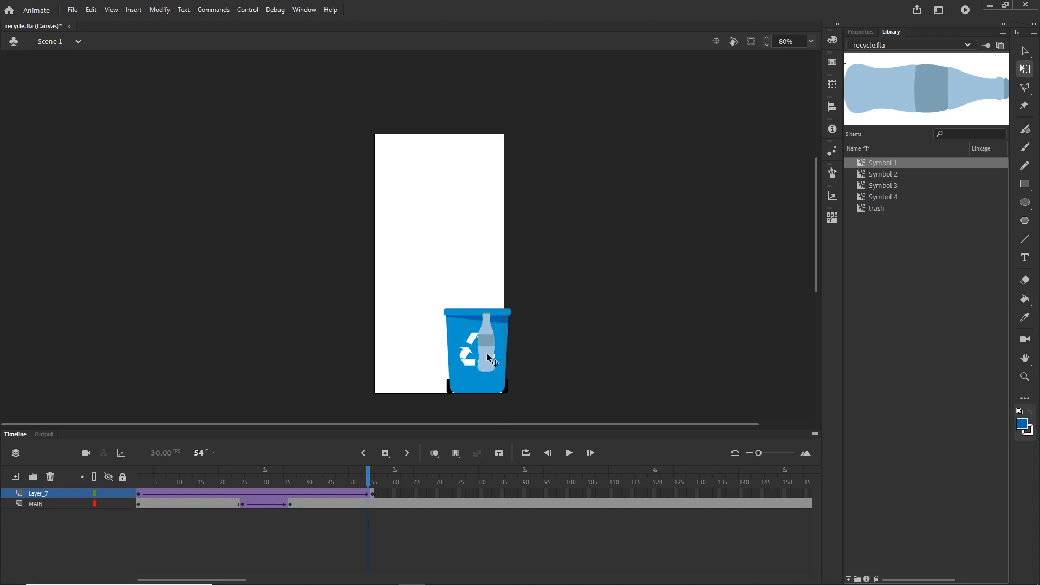
{"action": "left_click", "coordinate": [51, 505]}
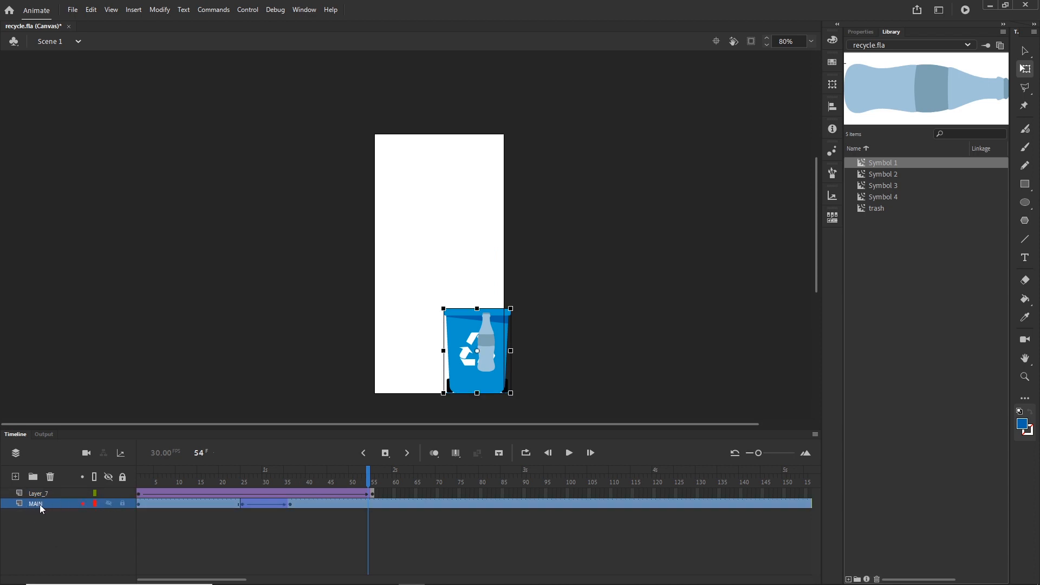
{"action": "left_click_drag", "start_coordinate": [40, 505], "coordinate": [37, 488]}
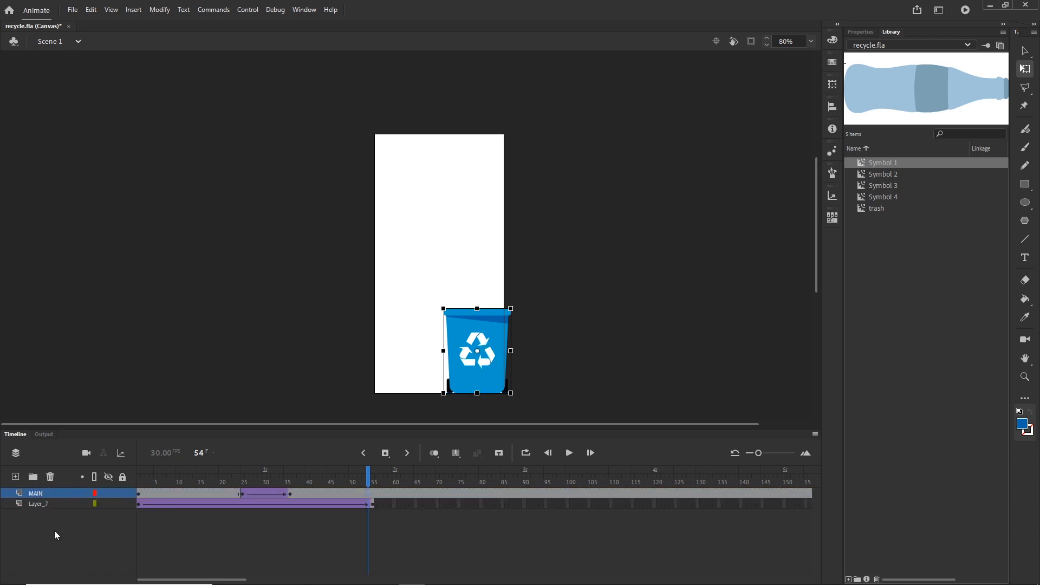
{"action": "left_click_drag", "start_coordinate": [368, 475], "coordinate": [295, 472]}
{"action": "left_click_drag", "start_coordinate": [38, 492], "coordinate": [38, 509]}
{"action": "left_click", "coordinate": [38, 493]}
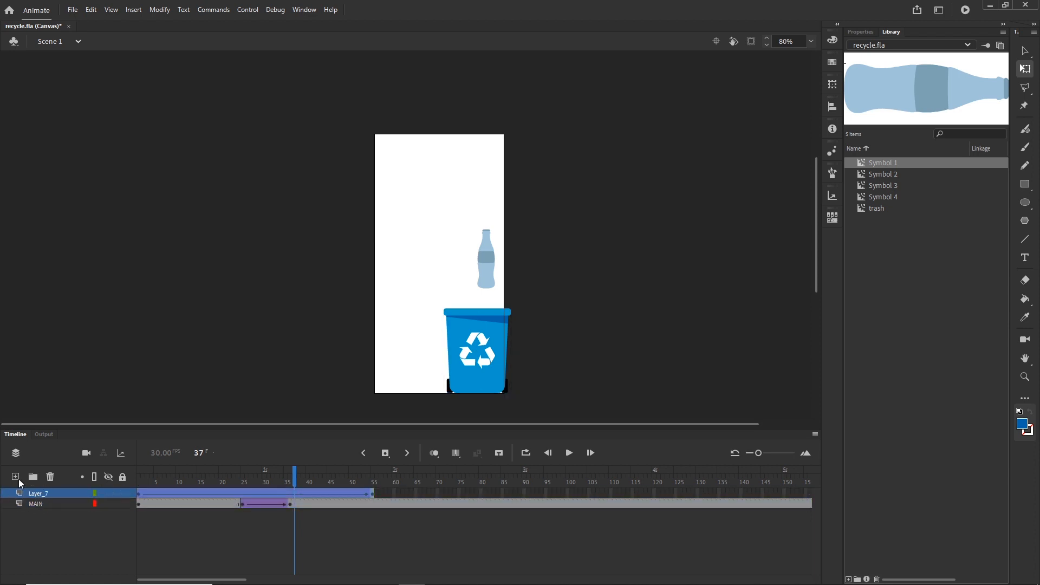
{"action": "left_click", "coordinate": [40, 506]}
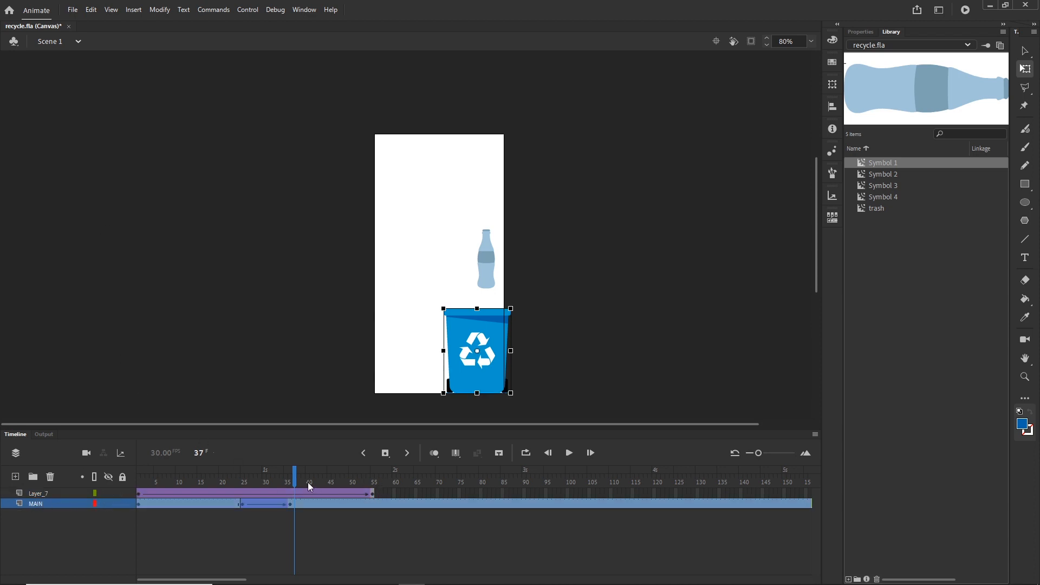
{"action": "left_click_drag", "start_coordinate": [296, 474], "coordinate": [377, 479]}
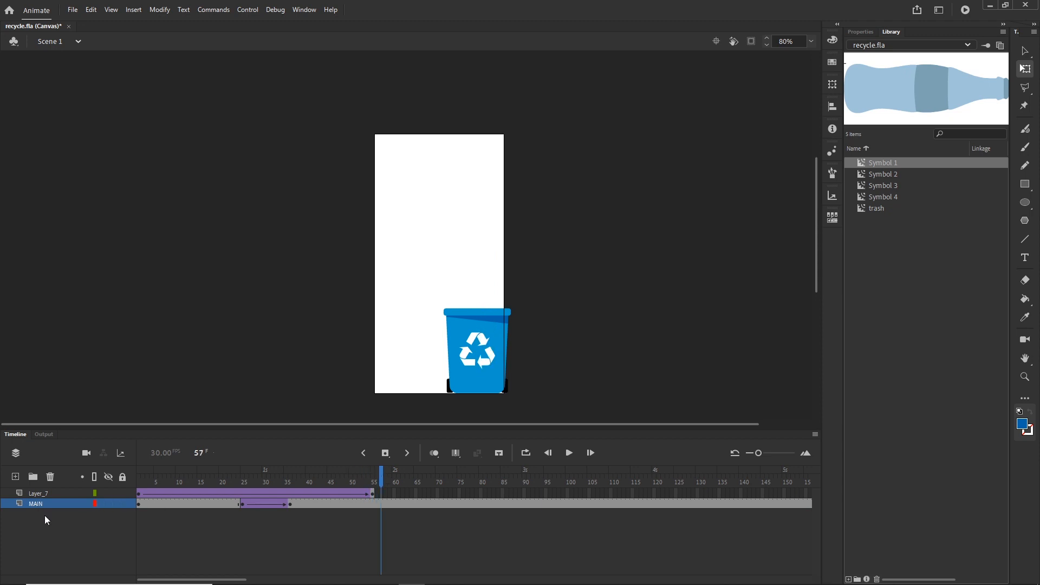
Step: Move the MAIN layer above Layer_7 so the bottle falls behind the bin, and scrub the timeline to check it
{"action": "left_click_drag", "start_coordinate": [41, 509], "coordinate": [39, 494]}
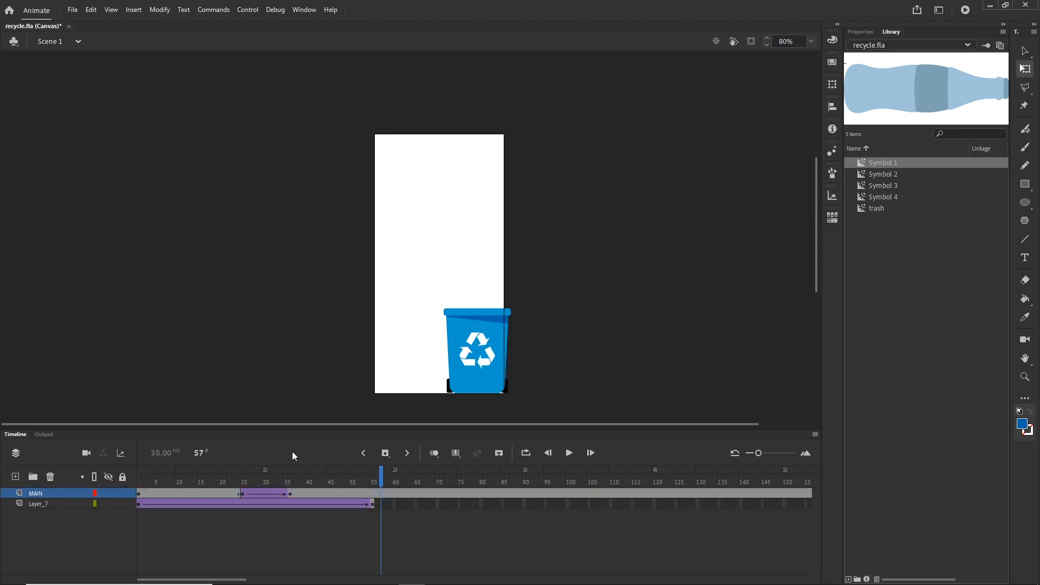
{"action": "left_click_drag", "start_coordinate": [392, 476], "coordinate": [231, 478]}
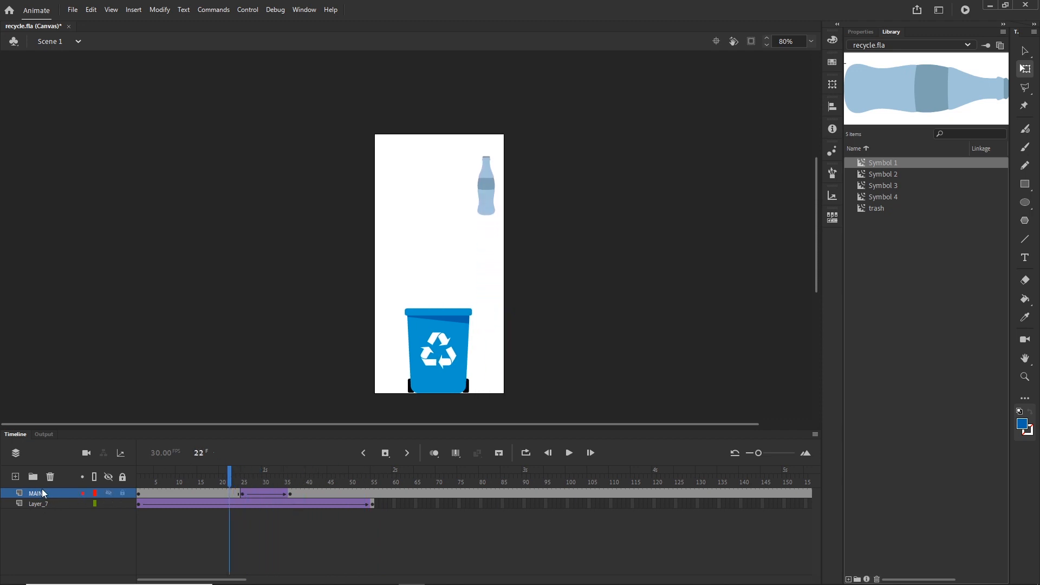
{"action": "left_click_drag", "start_coordinate": [232, 475], "coordinate": [258, 476]}
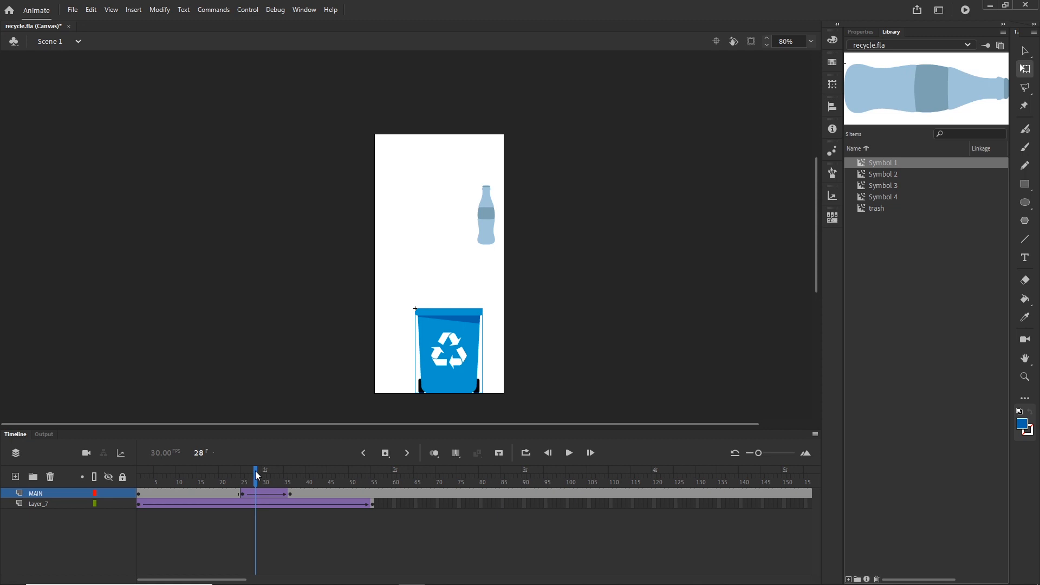
{"action": "left_click_drag", "start_coordinate": [257, 476], "coordinate": [291, 476]}
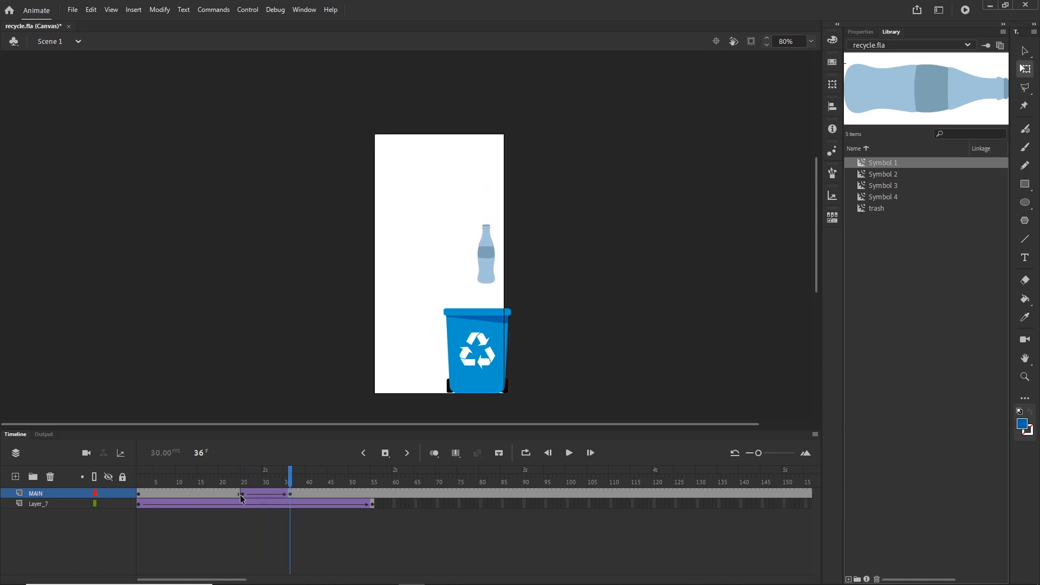
Step: Apply the Quad Ease-In-Out effect to the bin's tween starting at frame 25 and scrub through the motion
{"action": "left_click", "coordinate": [241, 495]}
{"action": "left_click", "coordinate": [859, 33]}
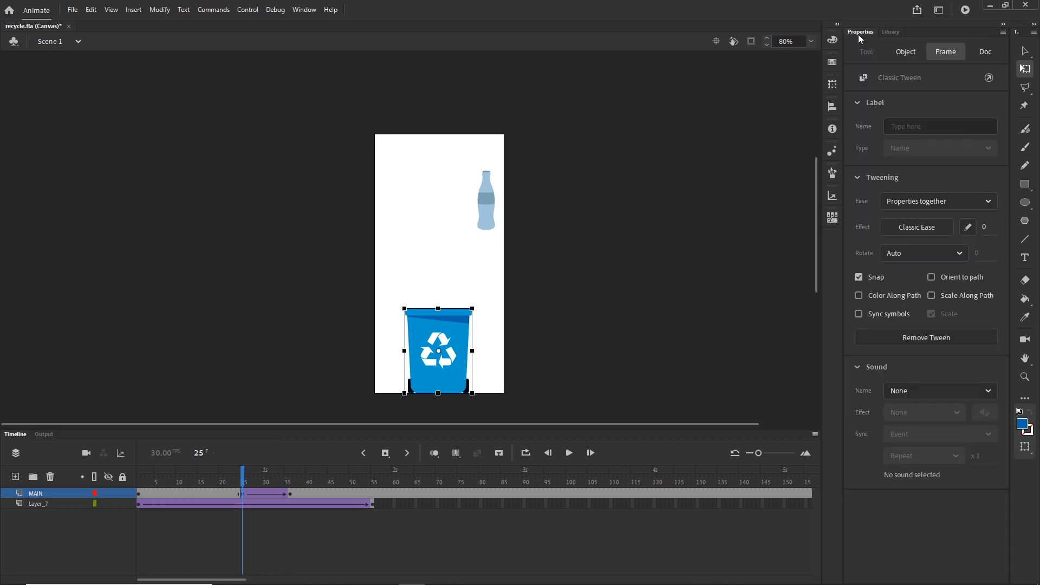
{"action": "left_click", "coordinate": [927, 229]}
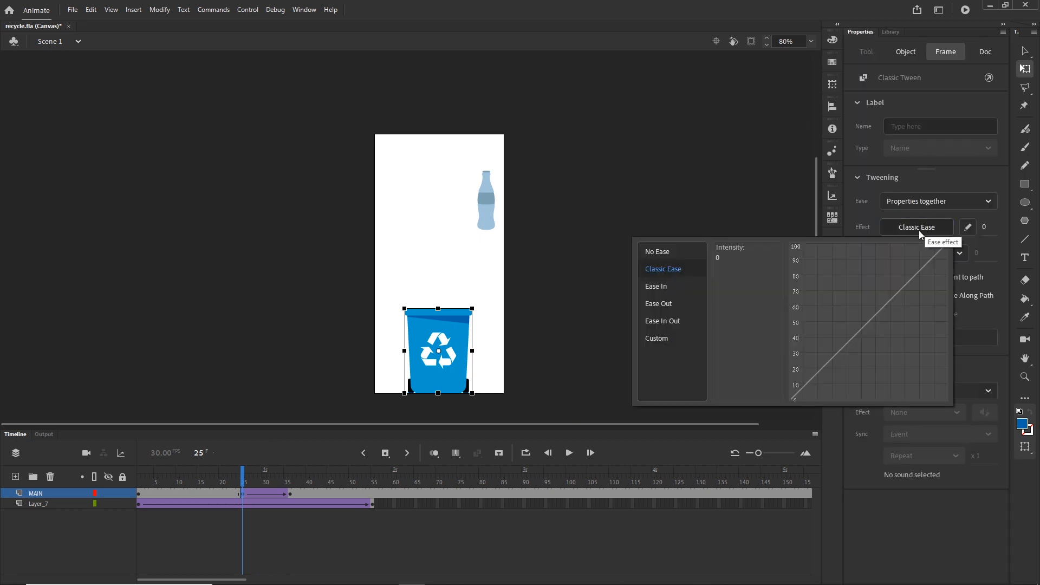
{"action": "left_click", "coordinate": [659, 322]}
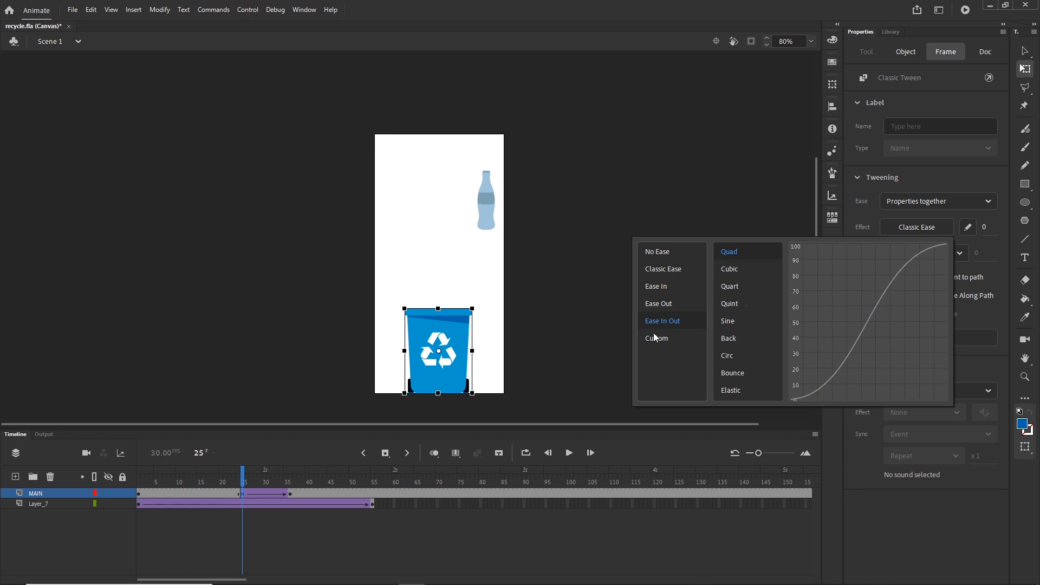
{"action": "double_click", "coordinate": [730, 253]}
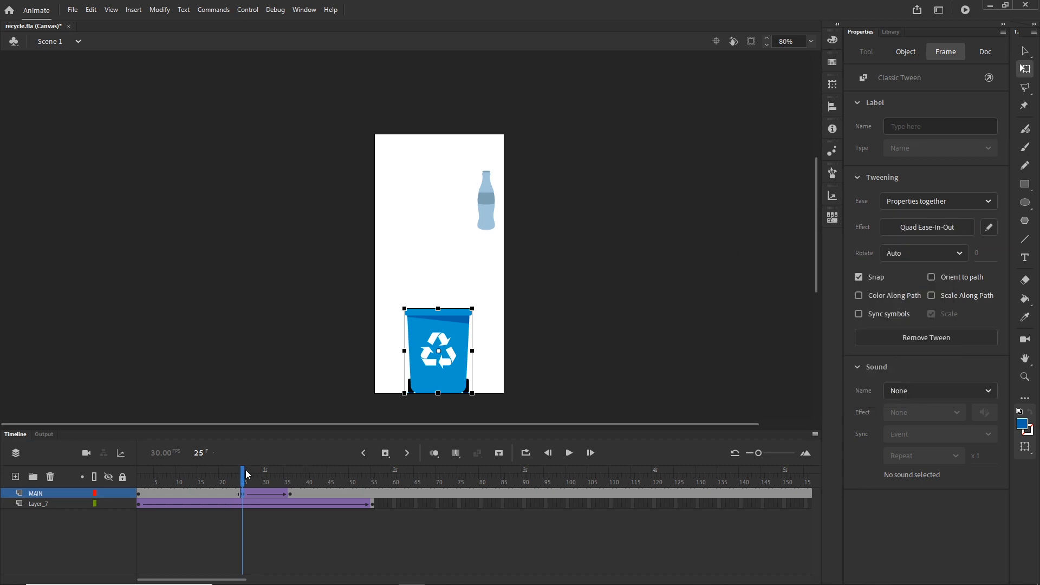
{"action": "left_click_drag", "start_coordinate": [247, 476], "coordinate": [422, 474]}
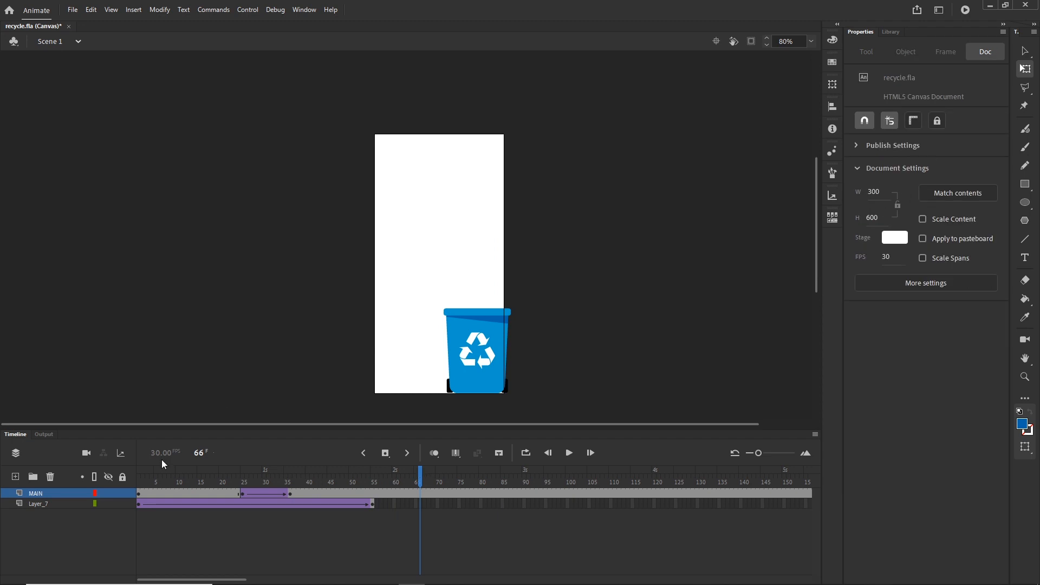
Step: Add a new layer above the MAIN layer
{"action": "left_click", "coordinate": [15, 477]}
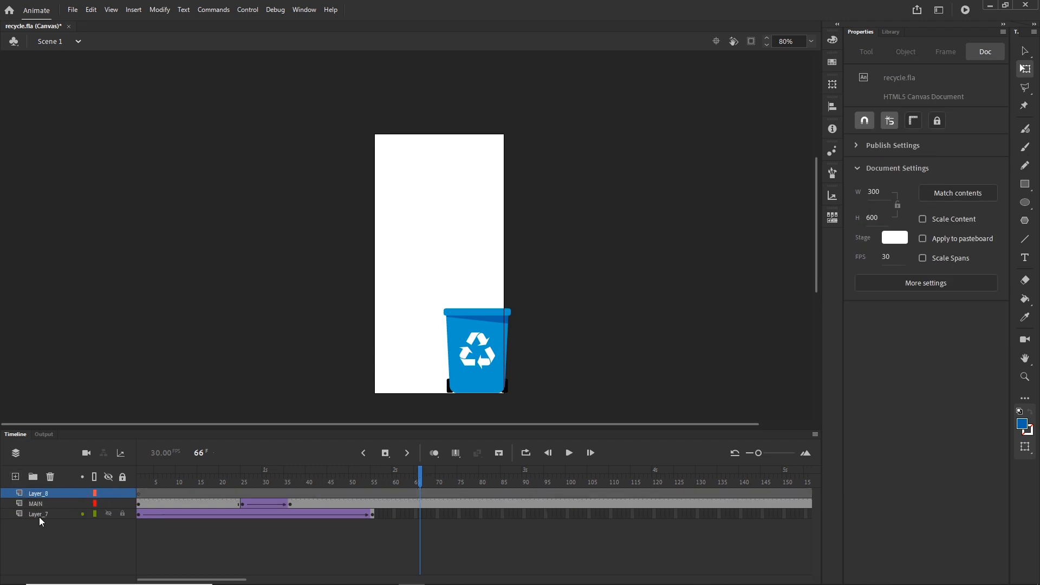
{"action": "left_click", "coordinate": [37, 503]}
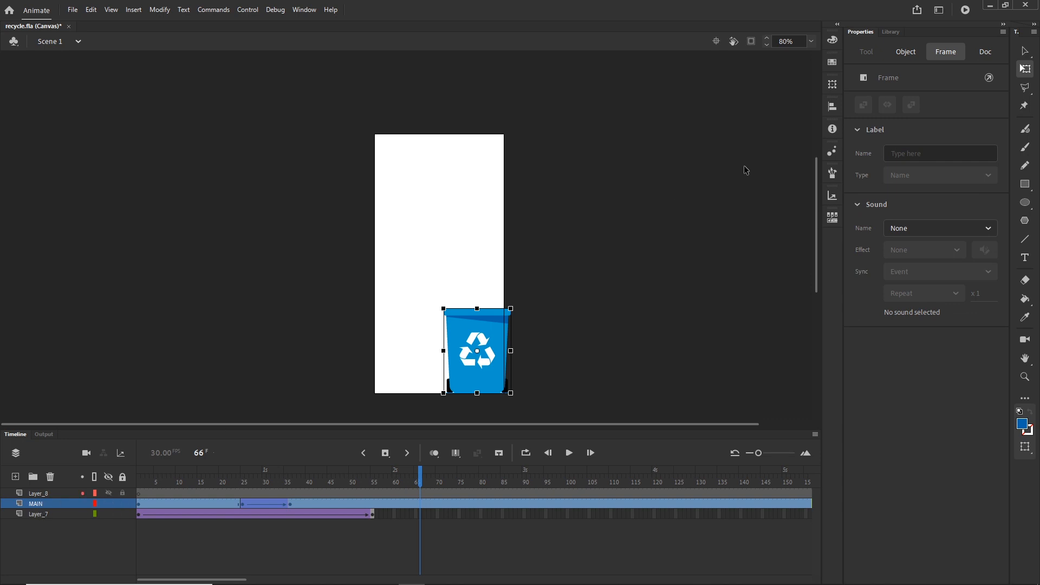
{"action": "left_click", "coordinate": [889, 33]}
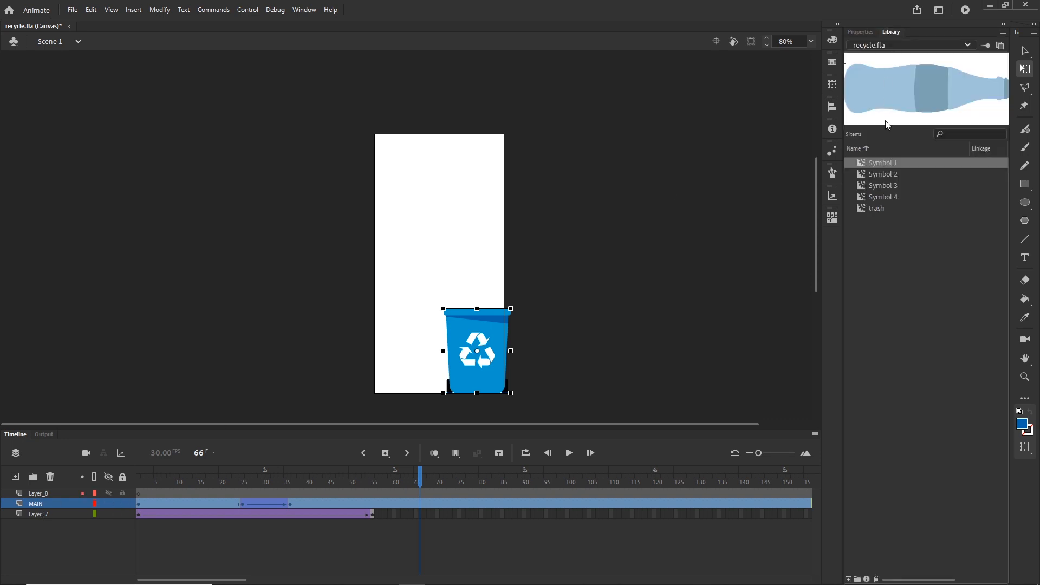
{"action": "left_click", "coordinate": [885, 175]}
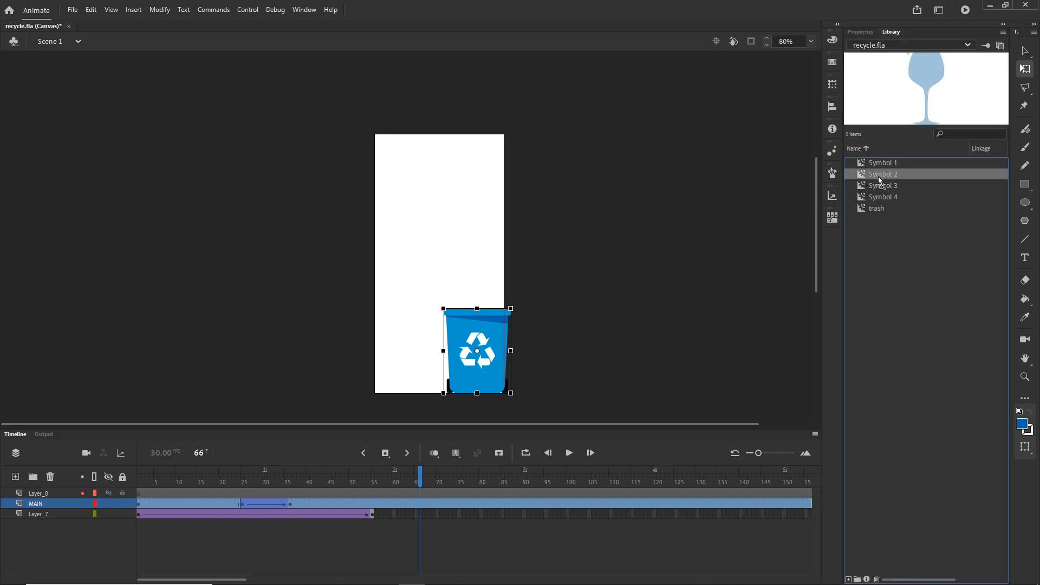
{"action": "left_click_drag", "start_coordinate": [879, 177], "coordinate": [407, 163]}
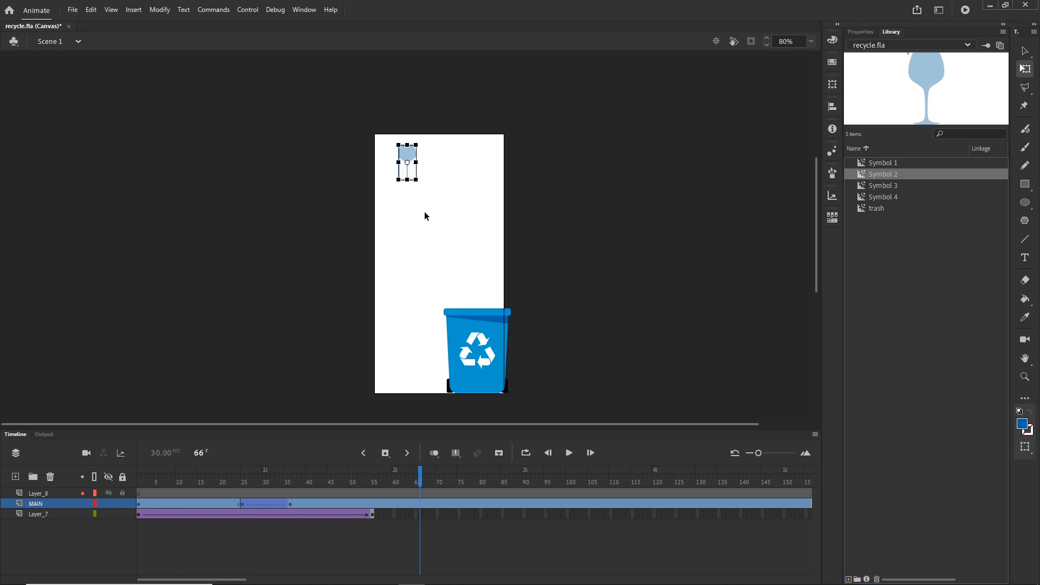
{"action": "left_click", "coordinate": [332, 537]}
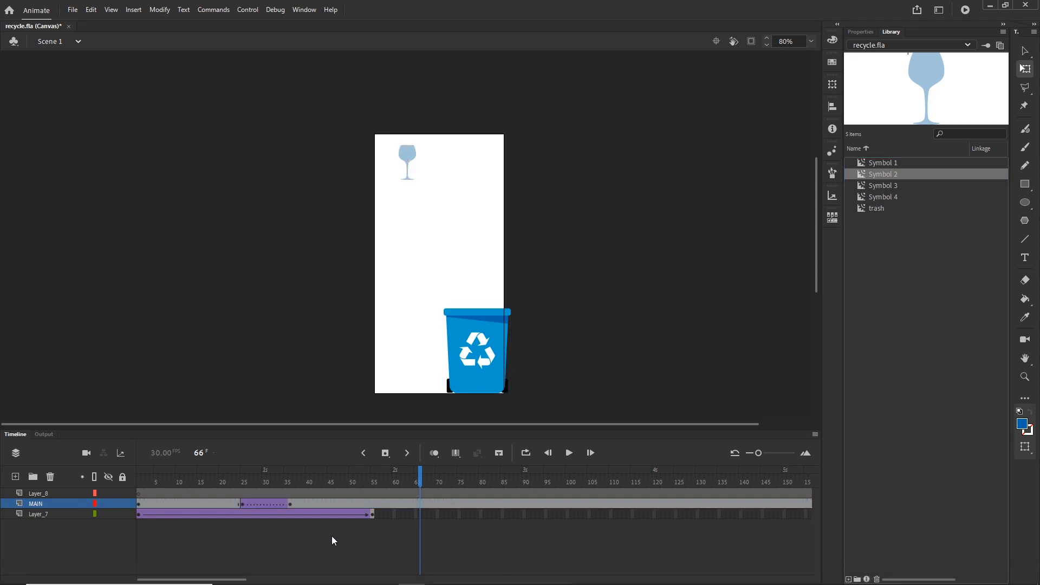
{"action": "key", "text": "ctrl+z"}
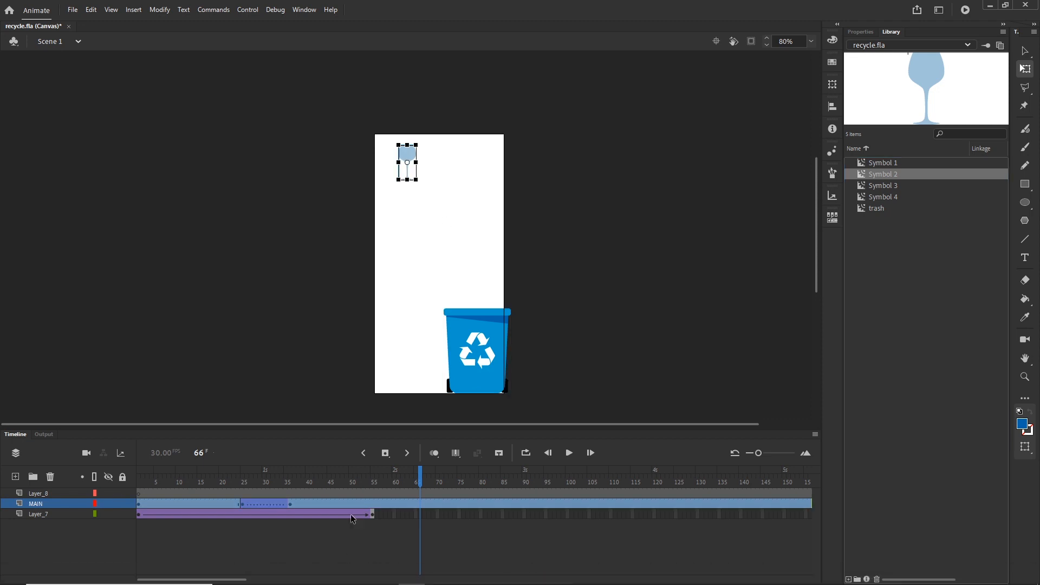
{"action": "key", "text": "ctrl+z"}
{"action": "left_click", "coordinate": [384, 523]}
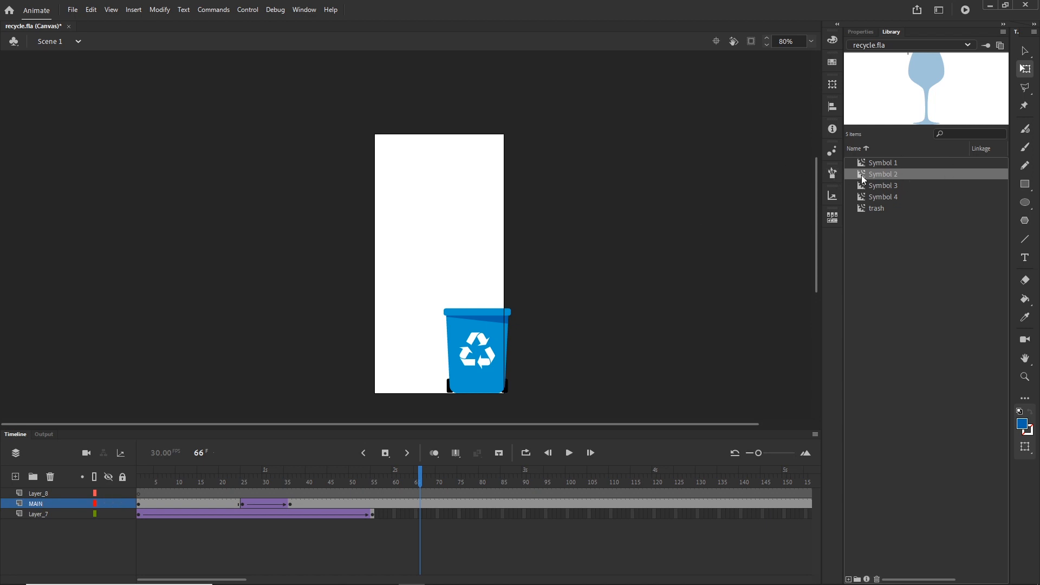
Step: Place the wine glass, Symbol 2, on Layer_8 near the canvas's upper left and enlarge it proportionally
{"action": "left_click", "coordinate": [38, 495]}
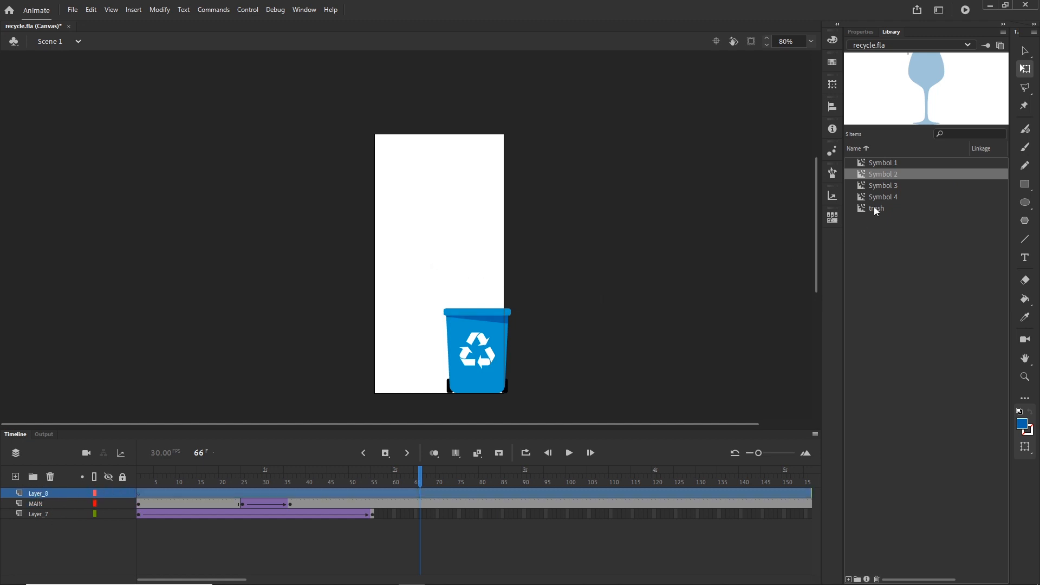
{"action": "left_click_drag", "start_coordinate": [877, 174], "coordinate": [414, 189]}
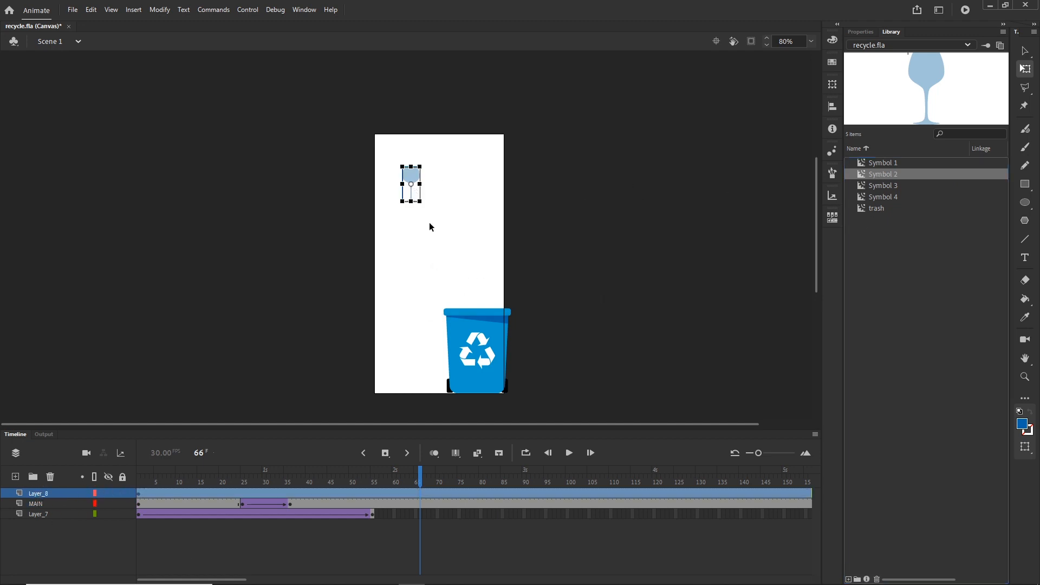
{"action": "left_click", "coordinate": [684, 361]}
{"action": "mouse_move", "coordinate": [419, 482]}
{"action": "left_mouse_down"}
{"action": "mouse_move", "coordinate": [144, 483]}
{"action": "mouse_move", "coordinate": [403, 490]}
{"action": "left_mouse_up"}
{"action": "left_click", "coordinate": [415, 182]}
{"action": "left_click_drag", "start_coordinate": [421, 201], "coordinate": [426, 211]}
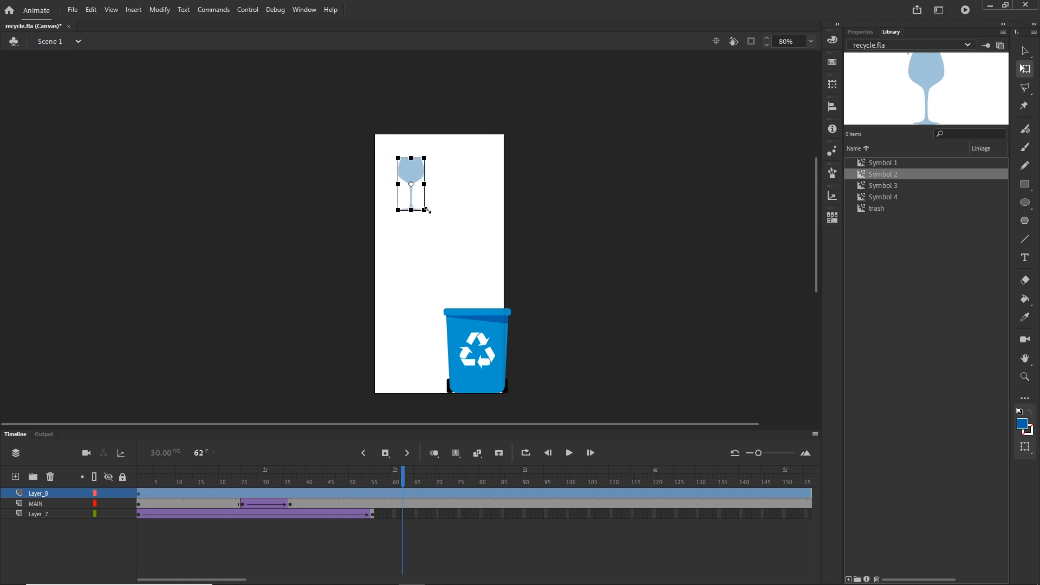
{"action": "left_click", "coordinate": [647, 211]}
Step: Move the wine glass's starting keyframe on Layer_8 from frame 1 to frame 40
{"action": "left_click", "coordinate": [140, 495]}
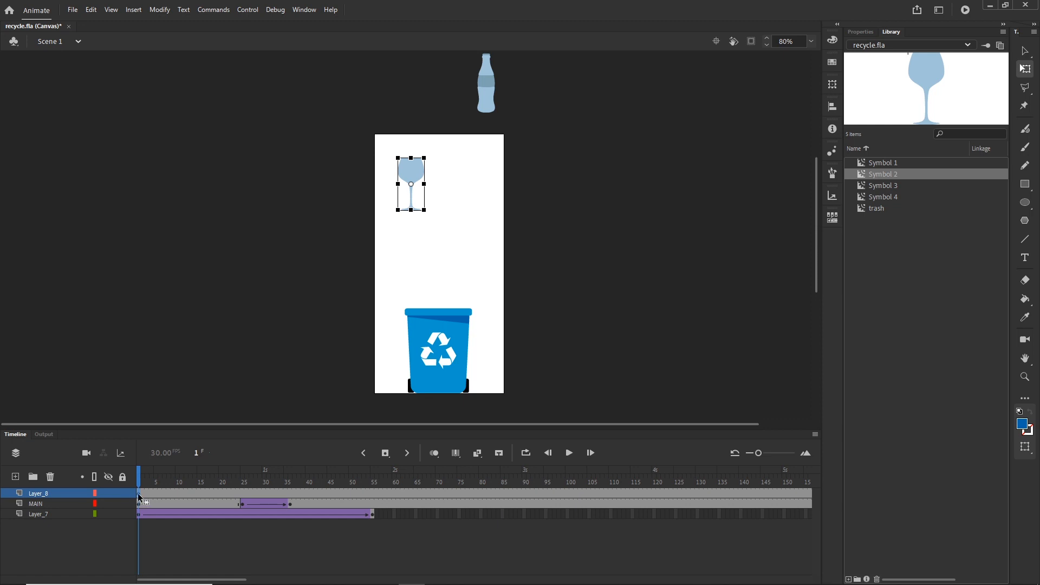
{"action": "left_click_drag", "start_coordinate": [139, 493], "coordinate": [308, 491]}
{"action": "left_click", "coordinate": [309, 485]}
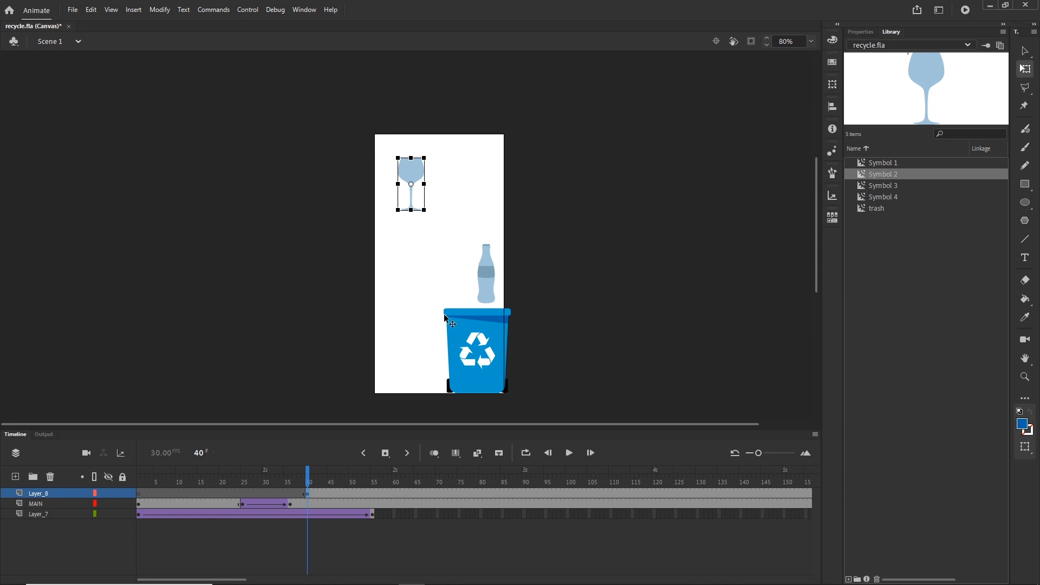
Step: Move the wine glass straight up at frame 40 on Layer_8 until it sits entirely above the canvas
{"action": "key", "text": "shift+Up"}
{"action": "key", "text": "shift+Up"}
{"action": "key", "text": "shift+Up"}
{"action": "key", "text": "shift+Up"}
{"action": "key", "text": "shift+Up"}
{"action": "key", "text": "shift+Up"}
{"action": "key", "text": "shift+Up"}
{"action": "key", "text": "shift+Up"}
{"action": "key", "text": "shift+Up"}
{"action": "key", "text": "shift+Up"}
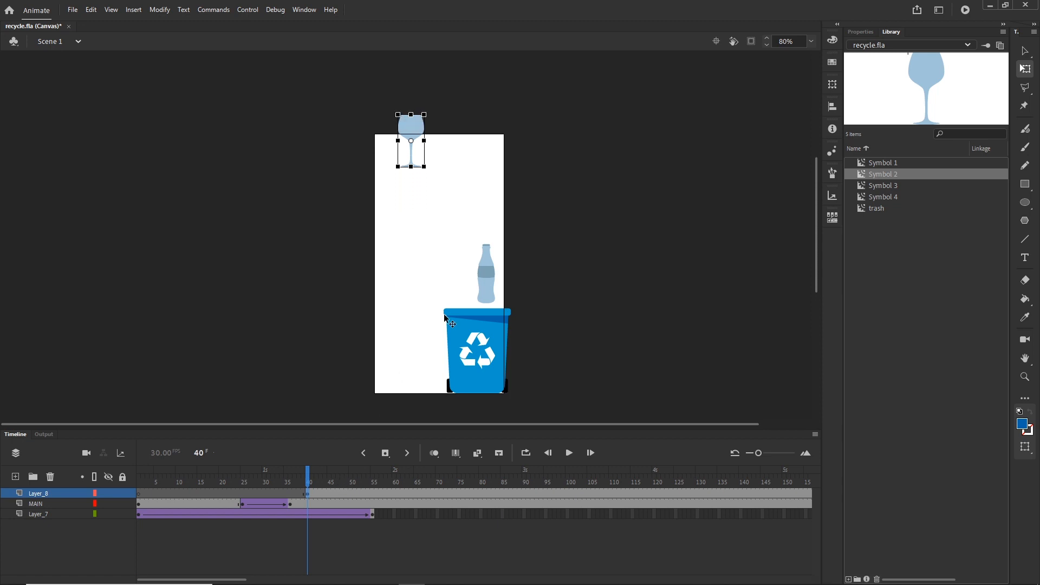
{"action": "key", "text": "shift+Up"}
{"action": "key", "text": "shift+Up"}
{"action": "key", "text": "shift+Up"}
{"action": "key", "text": "shift+Up"}
{"action": "key", "text": "shift+Up"}
{"action": "key", "text": "shift+Up"}
{"action": "key", "text": "shift+Up"}
{"action": "key", "text": "shift+Up"}
{"action": "key", "text": "shift+Up"}
{"action": "key", "text": "shift+Up"}
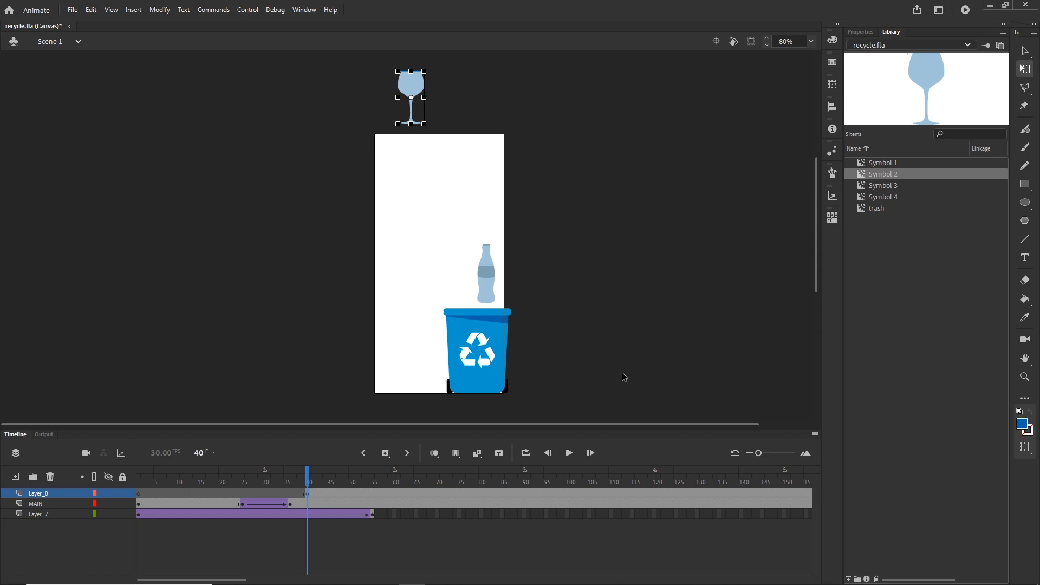
Step: Insert a keyframe at frame 90 on Layer_8 and move the wine glass straight down to just above the canvas's bottom edge
{"action": "left_click", "coordinate": [525, 493]}
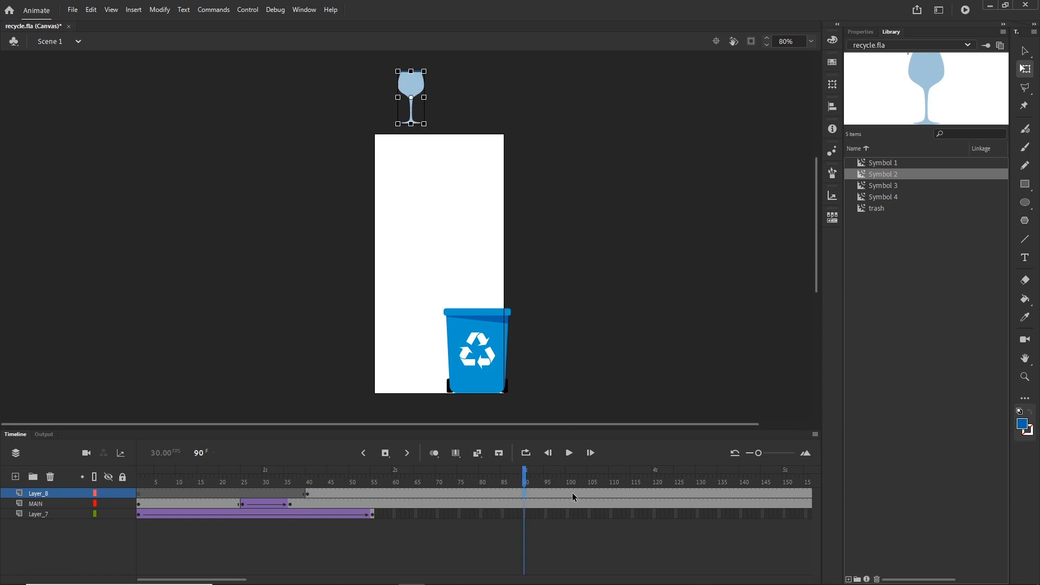
{"action": "key", "text": "F6"}
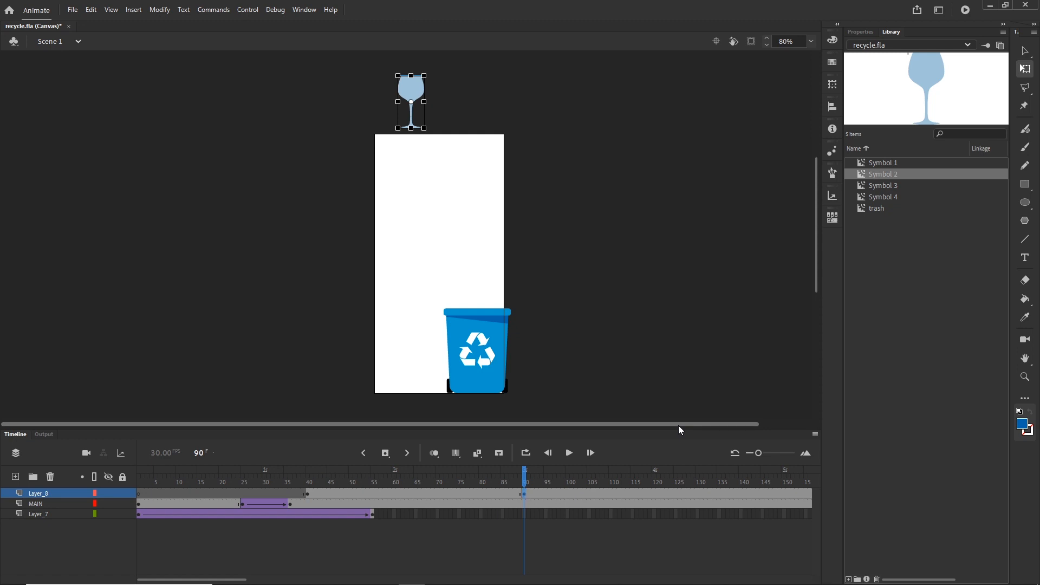
{"action": "key", "text": "shift+Down"}
{"action": "key", "text": "shift+Down"}
{"action": "key", "text": "shift+Down"}
{"action": "key", "text": "shift+Down"}
{"action": "key", "text": "shift+Down"}
{"action": "key", "text": "shift+Down"}
{"action": "key", "text": "shift+Down"}
{"action": "key", "text": "shift+Down"}
{"action": "key", "text": "shift+Down"}
{"action": "key", "text": "shift+Down"}
{"action": "key", "text": "shift+Down"}
{"action": "key", "text": "shift+Down"}
{"action": "key", "text": "shift+Down"}
{"action": "key", "text": "shift+Down"}
{"action": "key", "text": "shift+Down"}
{"action": "key", "text": "shift+Down"}
{"action": "key", "text": "shift+Down"}
{"action": "key", "text": "shift+Down"}
{"action": "key", "text": "shift+Down"}
{"action": "key", "text": "shift+Down"}
{"action": "key", "text": "shift+Down"}
{"action": "key", "text": "shift+Down"}
{"action": "key", "text": "shift+Down"}
{"action": "key", "text": "shift+Down"}
{"action": "key", "text": "shift+Down"}
{"action": "key", "text": "shift+Down"}
{"action": "key", "text": "shift+Down"}
{"action": "key", "text": "shift+Down"}
{"action": "key", "text": "shift+Down"}
{"action": "key", "text": "shift+Down"}
{"action": "key", "text": "shift+Down"}
{"action": "key", "text": "shift+Down"}
{"action": "key", "text": "shift+Down"}
{"action": "key", "text": "shift+Down"}
{"action": "key", "text": "shift+Down"}
{"action": "key", "text": "shift+Down"}
{"action": "key", "text": "shift+Down"}
{"action": "key", "text": "shift+Down"}
{"action": "key", "text": "shift+Down"}
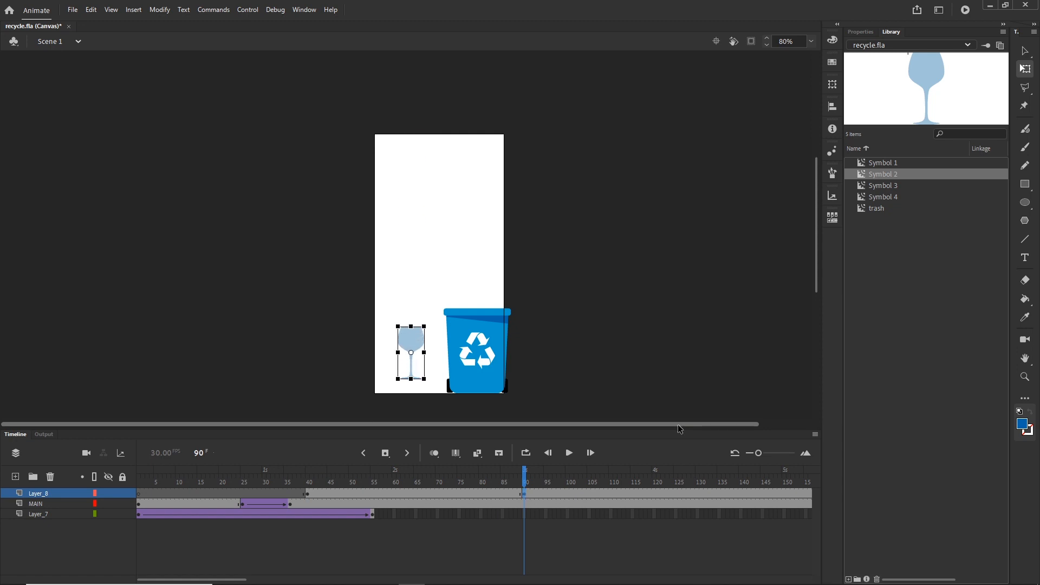
Step: Create a classic tween for the falling wine glass between frames 40 and 90 on Layer_8 and scrub through it
{"action": "left_click", "coordinate": [417, 494]}
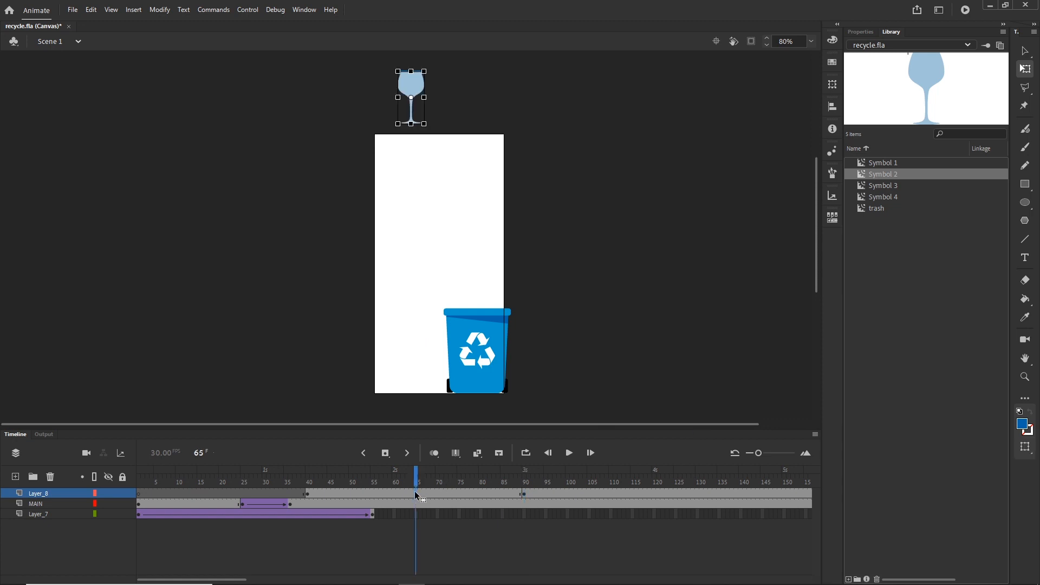
{"action": "right_click", "coordinate": [415, 491]}
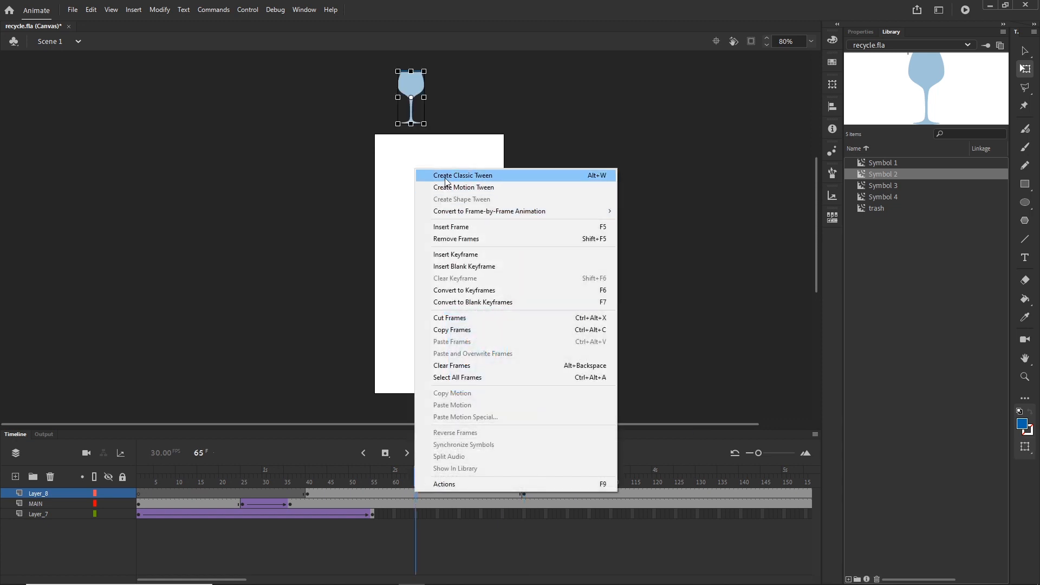
{"action": "left_click", "coordinate": [445, 181]}
{"action": "mouse_move", "coordinate": [416, 479]}
{"action": "left_mouse_down"}
{"action": "mouse_move", "coordinate": [234, 482]}
{"action": "mouse_move", "coordinate": [411, 490]}
{"action": "left_mouse_up"}
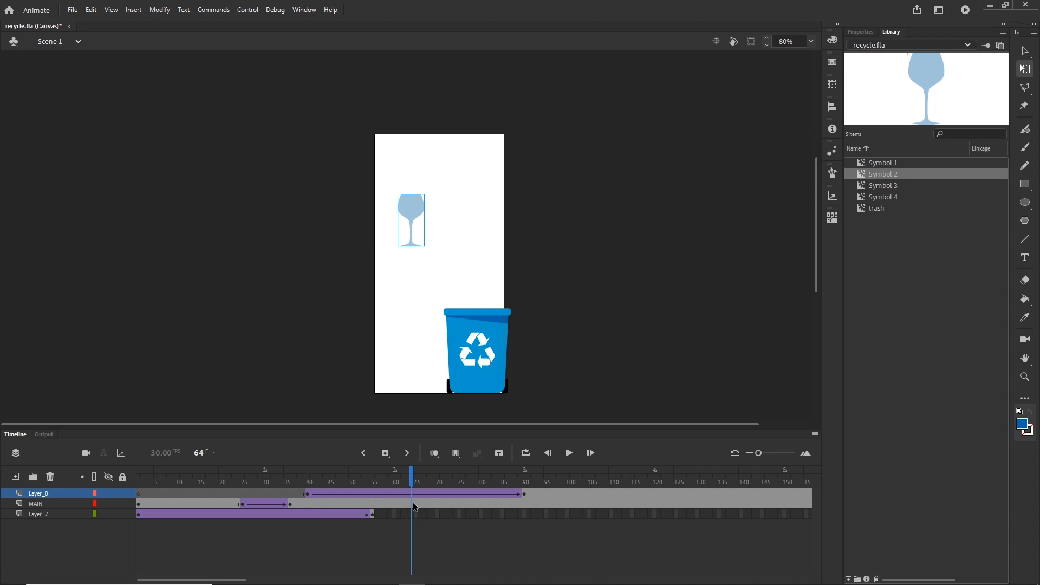
Step: Insert keyframes at frames 64 and 74 on the MAIN layer and move the bin left beneath the wine glass at frame 74
{"action": "left_click", "coordinate": [414, 504]}
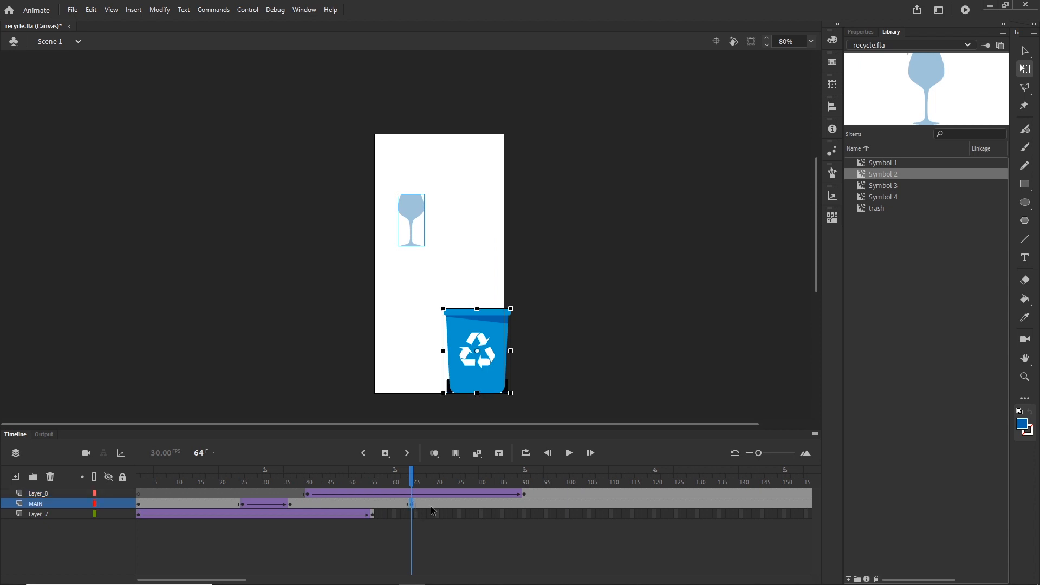
{"action": "left_click", "coordinate": [456, 504]}
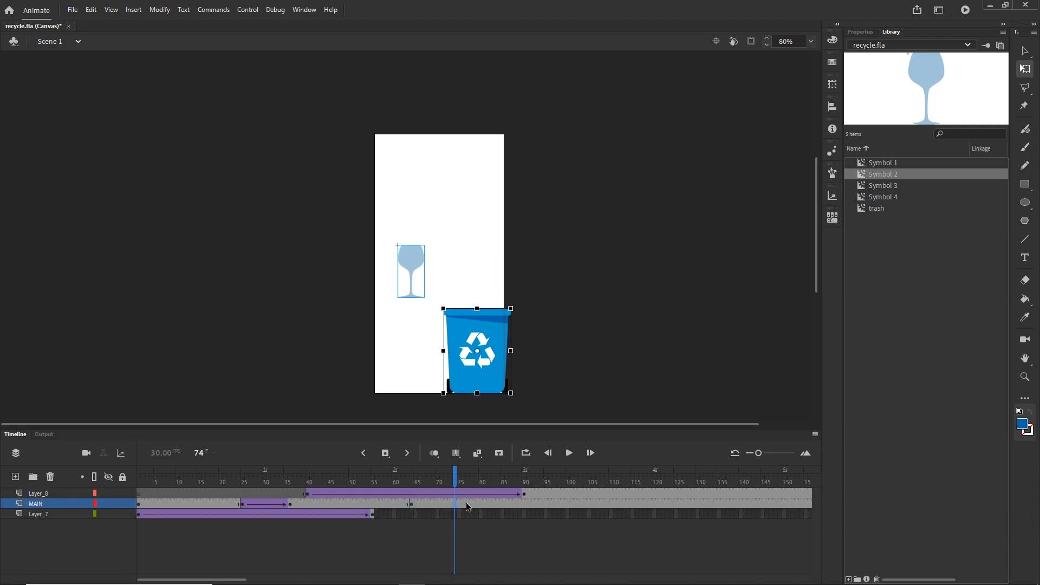
{"action": "key", "text": "shift+Left"}
{"action": "key", "text": "shift+Left"}
{"action": "key", "text": "shift+Left"}
{"action": "key", "text": "shift+Left"}
{"action": "key", "text": "shift+Left"}
{"action": "key", "text": "shift+Left"}
{"action": "key", "text": "shift+Left"}
{"action": "key", "text": "shift+Left"}
{"action": "key", "text": "shift+Left"}
{"action": "key", "text": "shift+Left"}
{"action": "key", "text": "shift+Left"}
{"action": "key", "text": "shift+Left"}
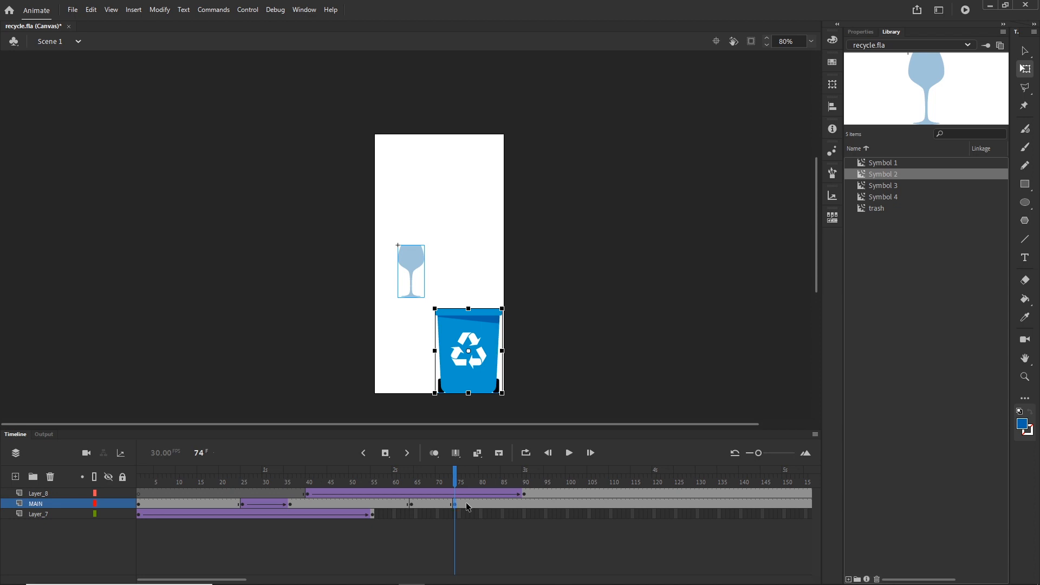
{"action": "key", "text": "shift+Left"}
{"action": "key", "text": "shift+Left"}
{"action": "key", "text": "shift+Left"}
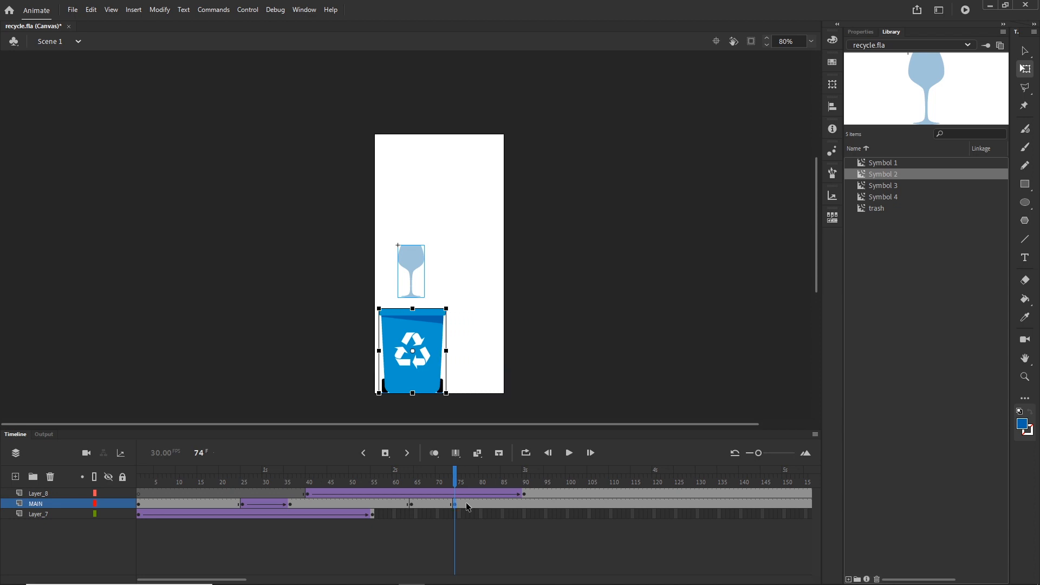
Step: Create a classic tween for the bin between frames 64 and 74 on the MAIN layer and scrub through the motion
{"action": "right_click", "coordinate": [432, 505]}
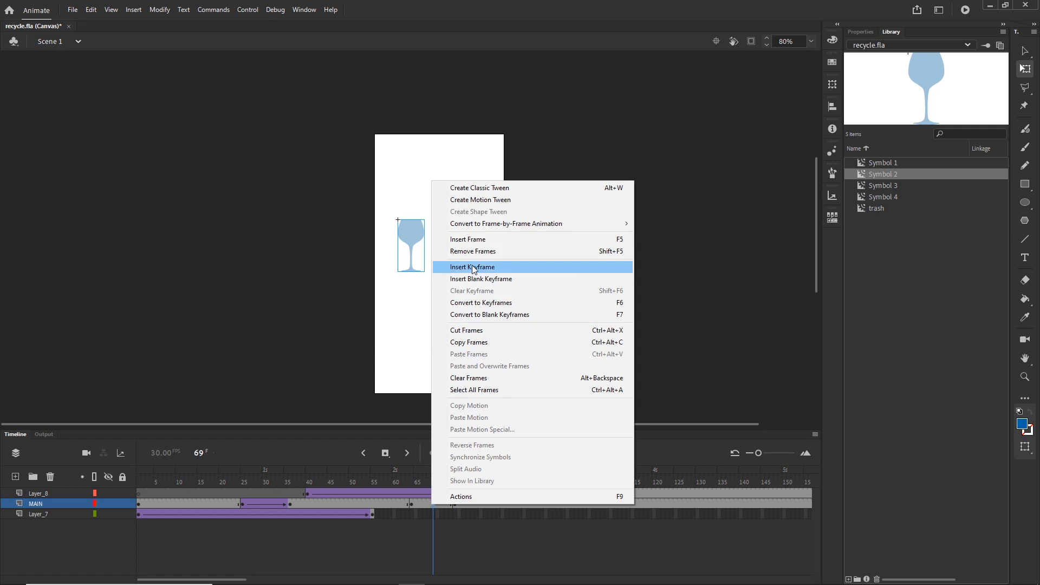
{"action": "left_click", "coordinate": [485, 187]}
{"action": "left_click_drag", "start_coordinate": [436, 476], "coordinate": [550, 480]}
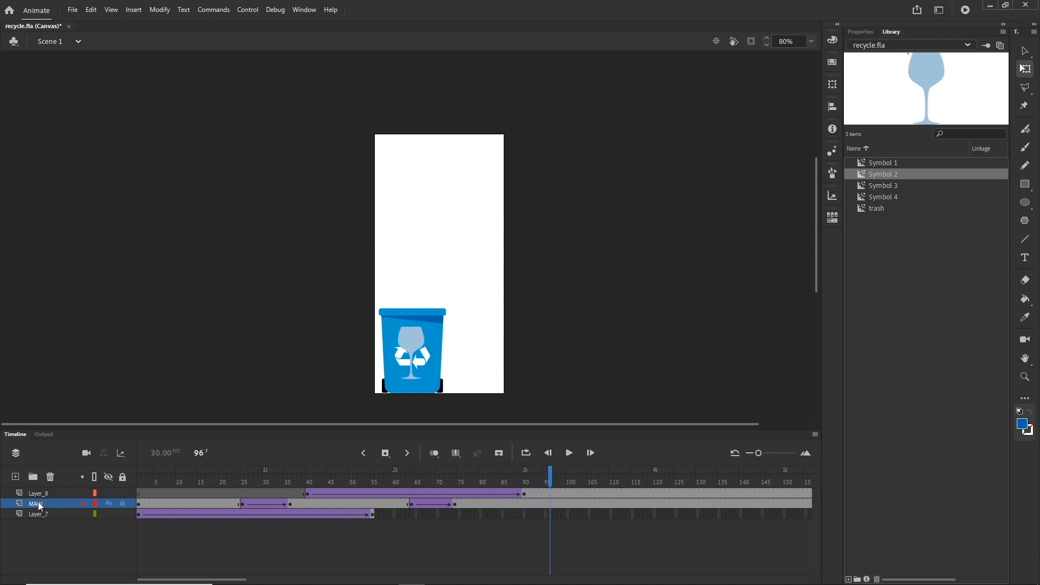
Step: Try the MAIN layer above Layer_8, scrub the animation, and return MAIN below Layer_8
{"action": "left_click_drag", "start_coordinate": [41, 505], "coordinate": [42, 489]}
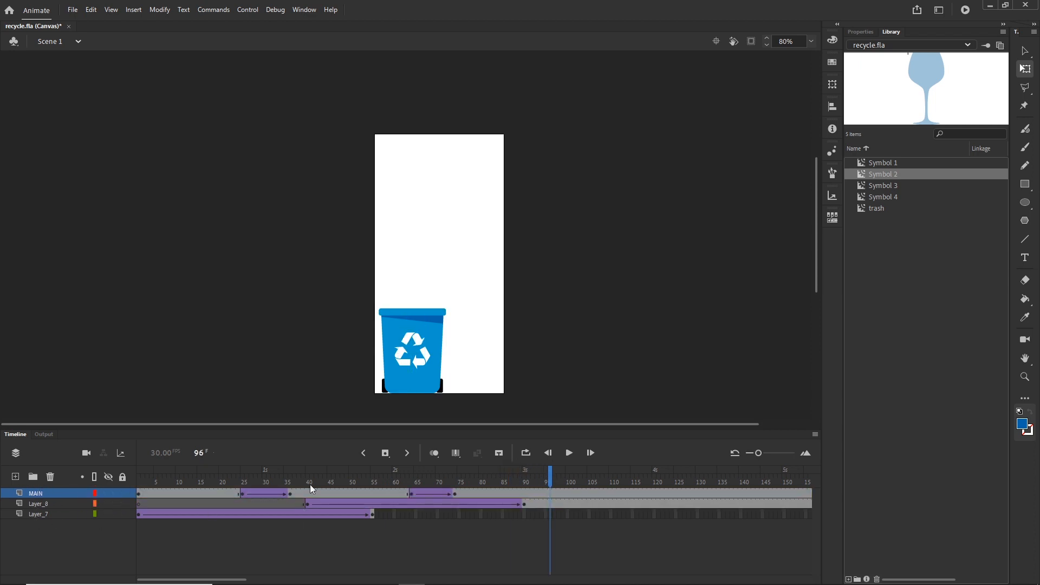
{"action": "left_click_drag", "start_coordinate": [557, 475], "coordinate": [537, 438]}
{"action": "left_click_drag", "start_coordinate": [38, 496], "coordinate": [38, 509]}
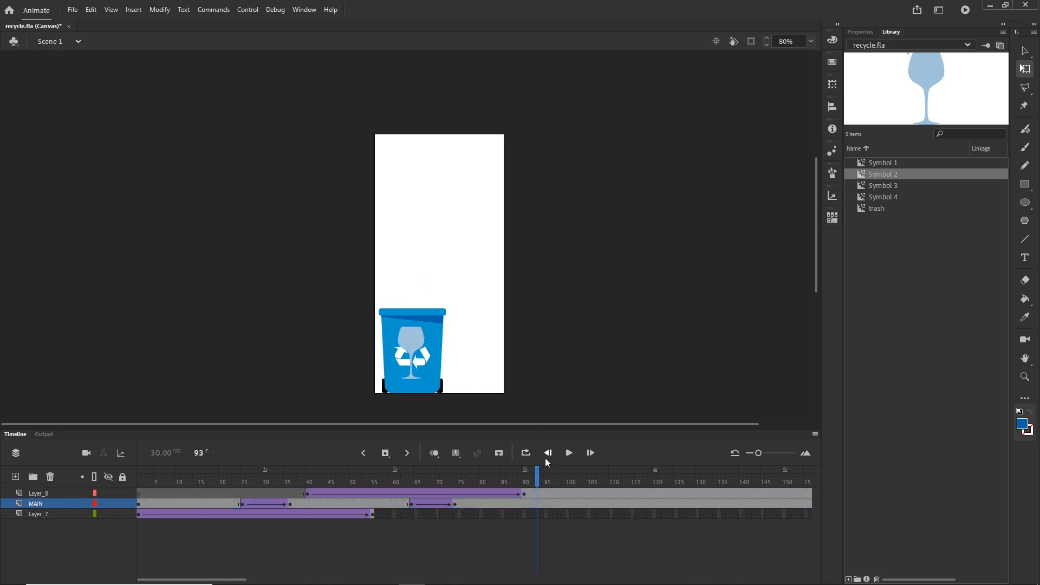
Step: Scrub the timeline to examine how the bottle's frames on Layer_7 end compared with the wine glass's frames on Layer_8
{"action": "mouse_move", "coordinate": [538, 476]}
{"action": "left_mouse_down"}
{"action": "mouse_move", "coordinate": [414, 468]}
{"action": "mouse_move", "coordinate": [522, 463]}
{"action": "left_mouse_up"}
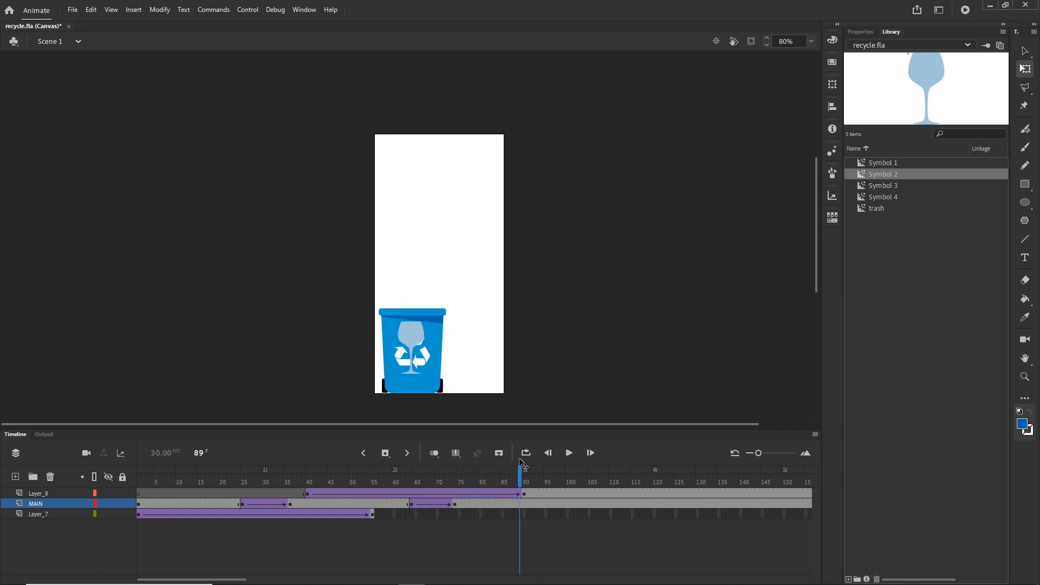
{"action": "left_click", "coordinate": [42, 515]}
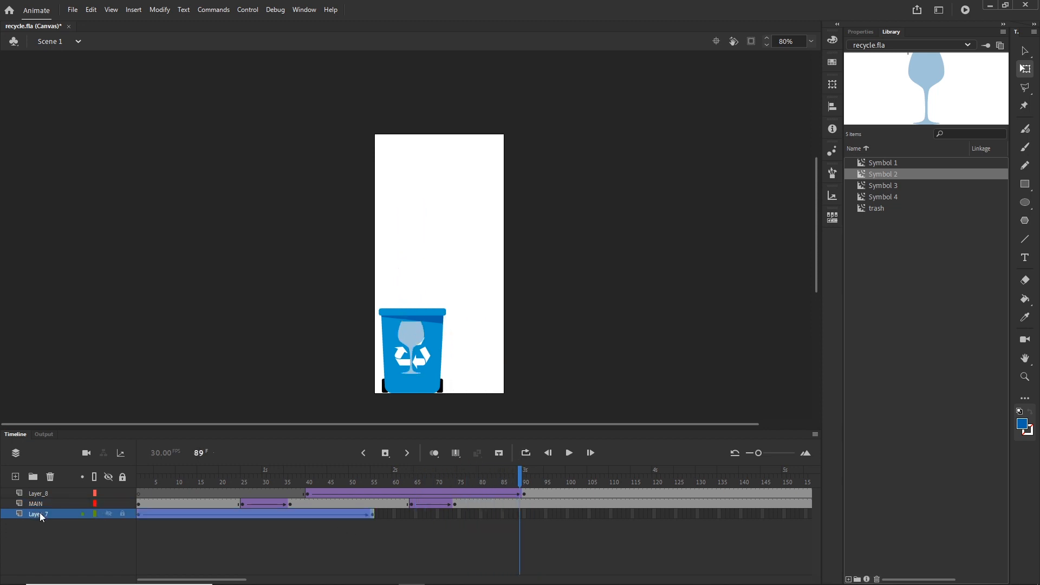
{"action": "left_click_drag", "start_coordinate": [524, 480], "coordinate": [341, 481]}
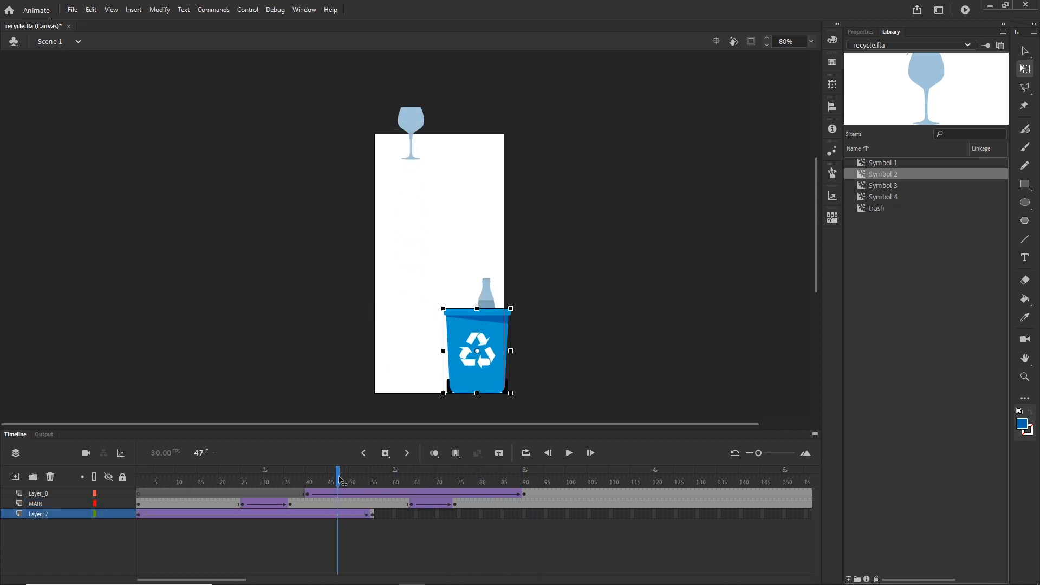
{"action": "left_click", "coordinate": [374, 513]}
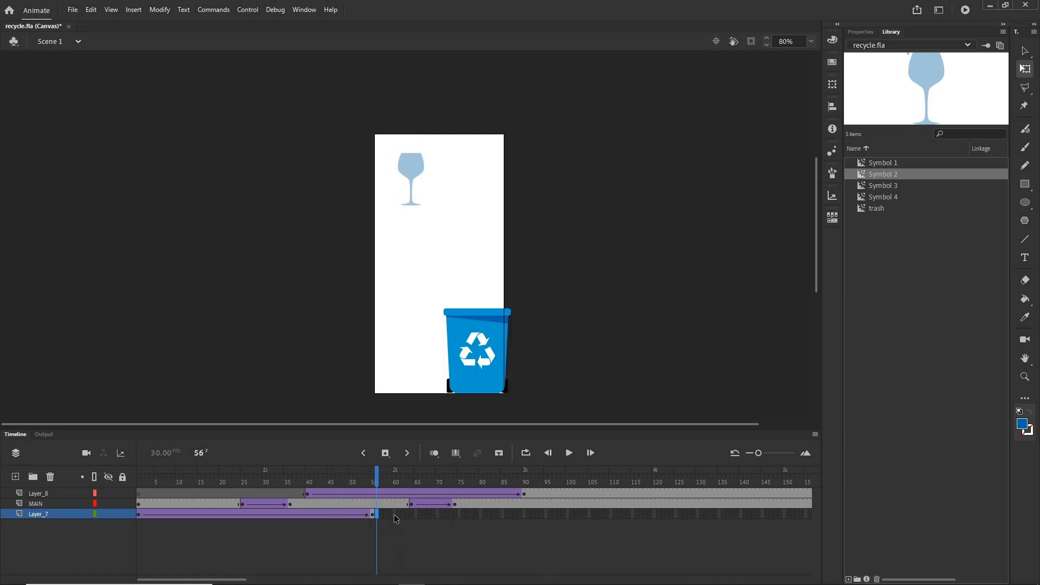
{"action": "left_click", "coordinate": [395, 516]}
{"action": "left_click_drag", "start_coordinate": [395, 467], "coordinate": [285, 453]}
Step: Remove the wine glass's remaining frames on Layer_8 from frame 91 through frame 300 and scrub past its end
{"action": "left_click", "coordinate": [39, 494]}
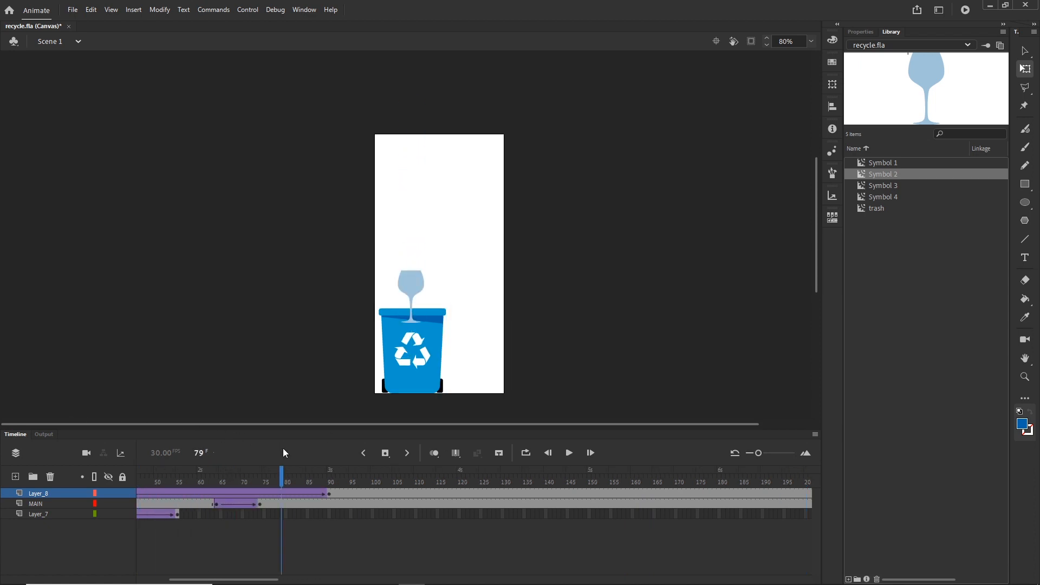
{"action": "left_click", "coordinate": [333, 493]}
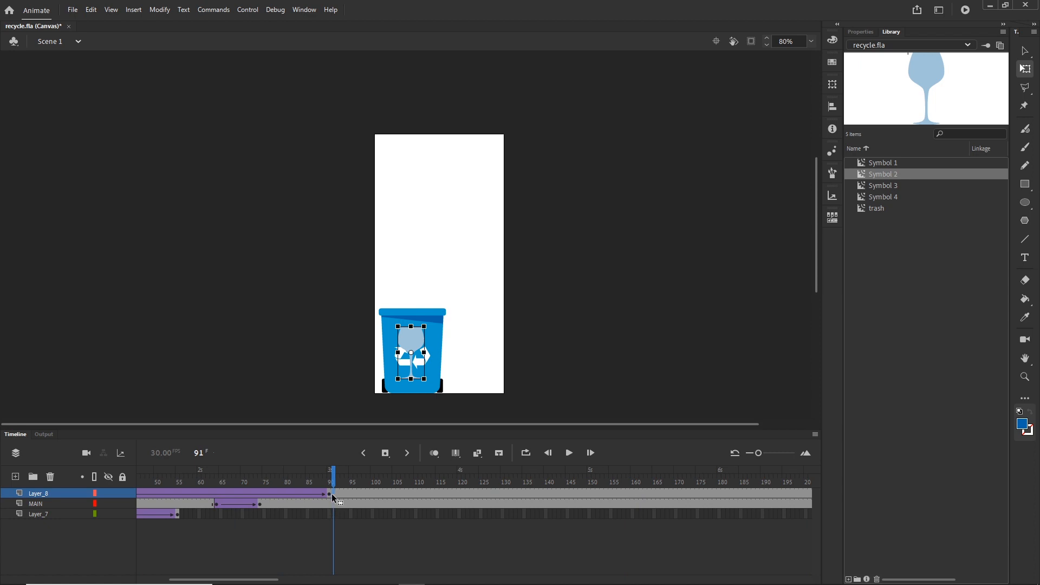
{"action": "left_click_drag", "start_coordinate": [247, 580], "coordinate": [393, 553]}
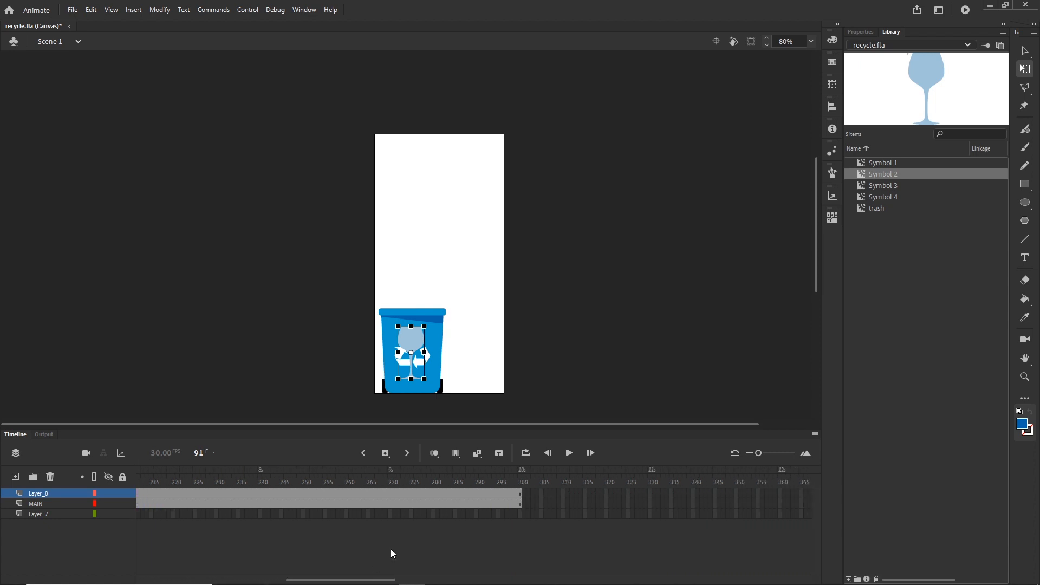
{"action": "left_click", "coordinate": [532, 490]}
{"action": "left_click_drag", "start_coordinate": [523, 479], "coordinate": [34, 463]}
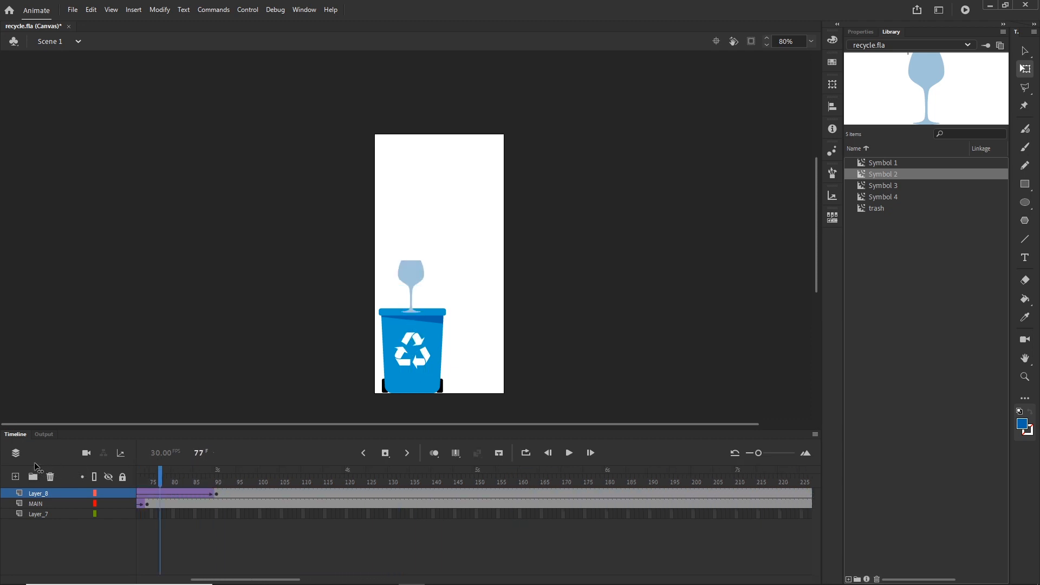
{"action": "left_click", "coordinate": [348, 494]}
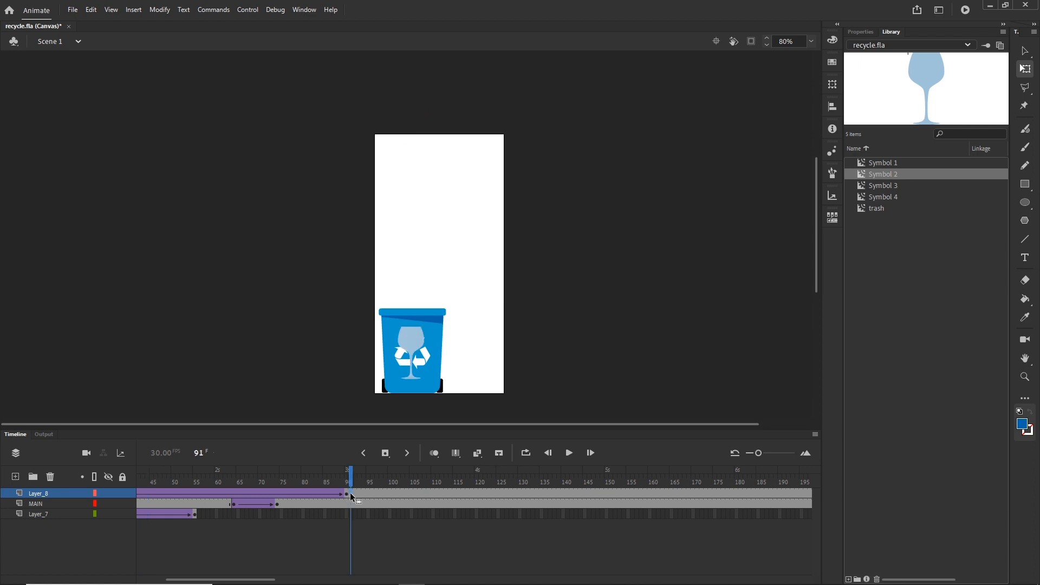
{"action": "left_click_drag", "start_coordinate": [241, 580], "coordinate": [385, 580]}
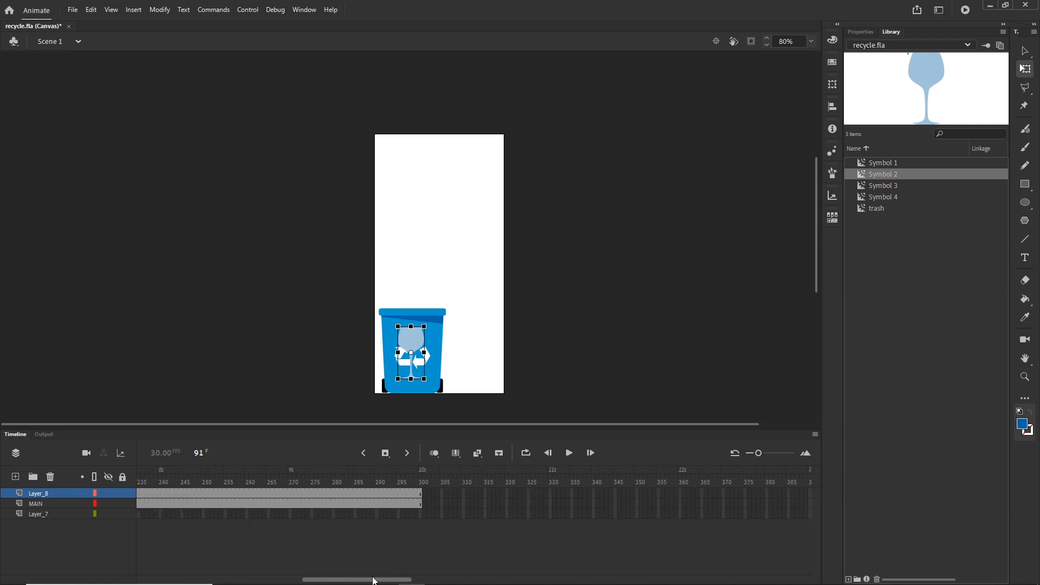
{"action": "left_click", "coordinate": [422, 493]}
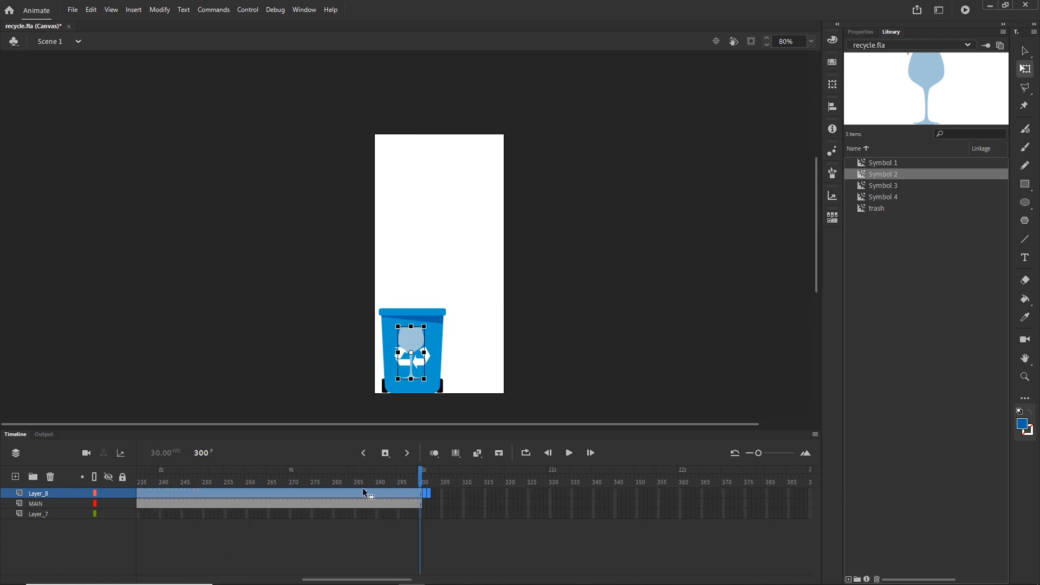
{"action": "right_click", "coordinate": [349, 494]}
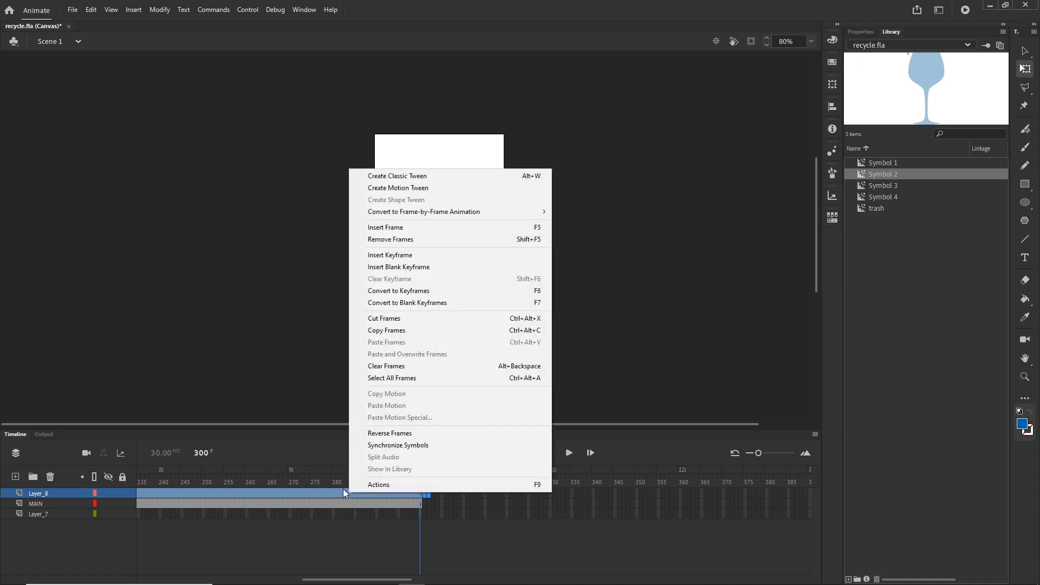
{"action": "left_click", "coordinate": [529, 239]}
{"action": "left_click_drag", "start_coordinate": [423, 480], "coordinate": [453, 493]}
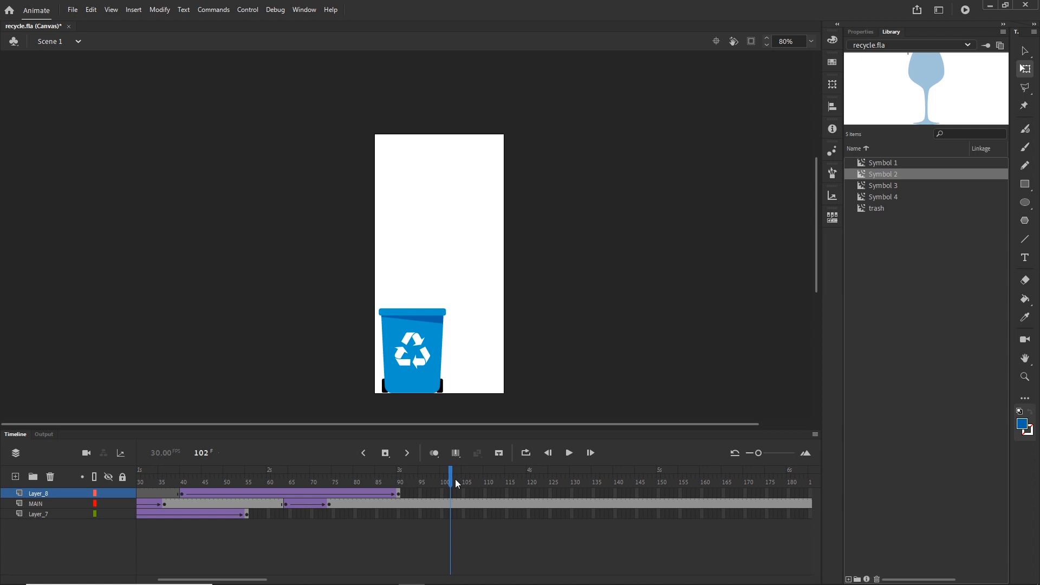
{"action": "left_click_drag", "start_coordinate": [456, 483], "coordinate": [431, 482]}
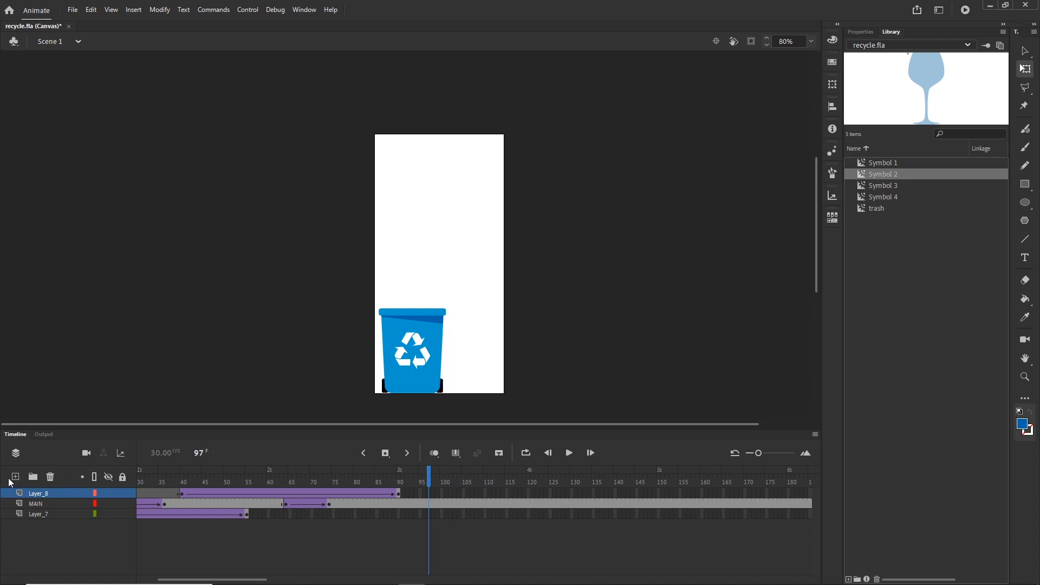
Step: Add a new layer above Layer_8 and place the bottle, Symbol 3, on it at the top centre of the canvas
{"action": "left_click", "coordinate": [15, 477]}
{"action": "left_click", "coordinate": [37, 496]}
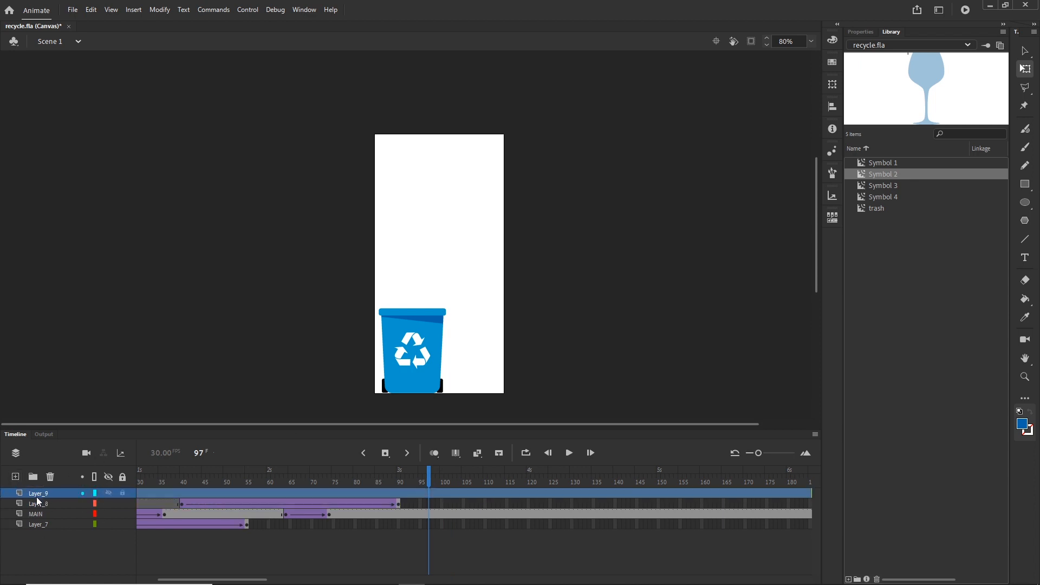
{"action": "left_click", "coordinate": [889, 187]}
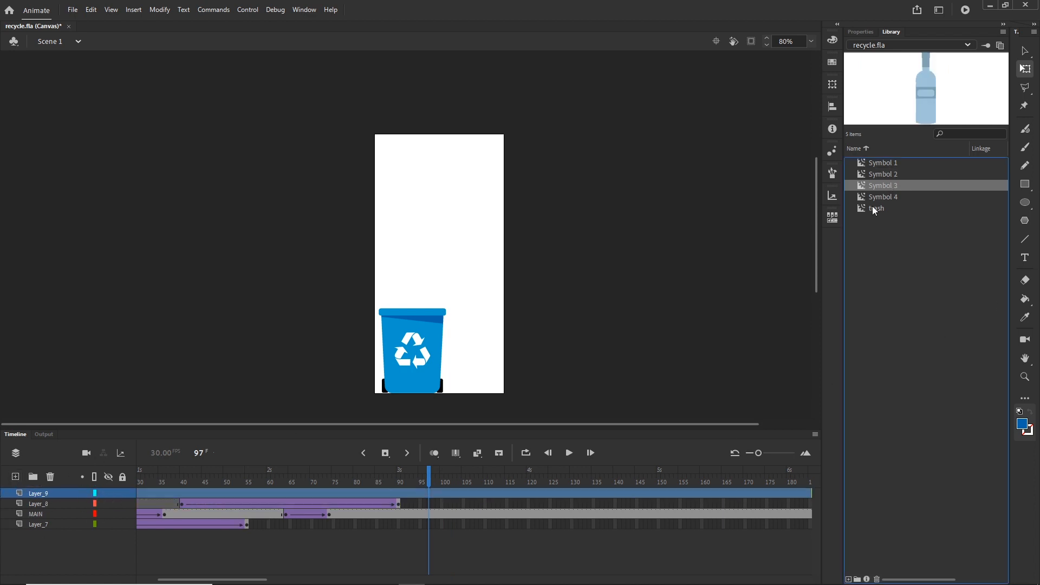
{"action": "left_click_drag", "start_coordinate": [879, 189], "coordinate": [438, 164]}
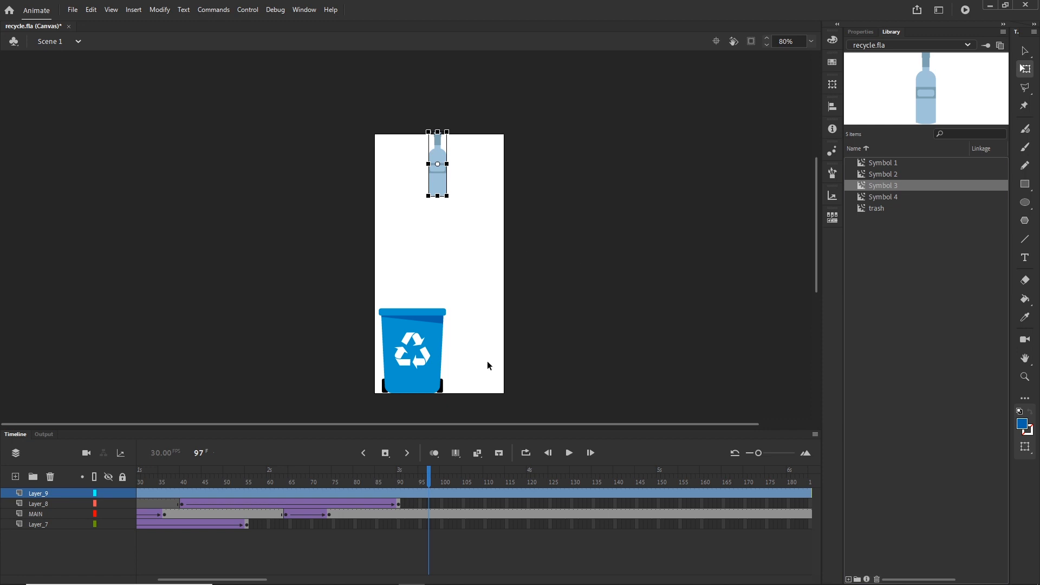
Step: Move the new bottle's starting keyframe on Layer_9 from frame 1 to frame 79
{"action": "left_click_drag", "start_coordinate": [258, 579], "coordinate": [236, 579]}
{"action": "left_click", "coordinate": [140, 498]}
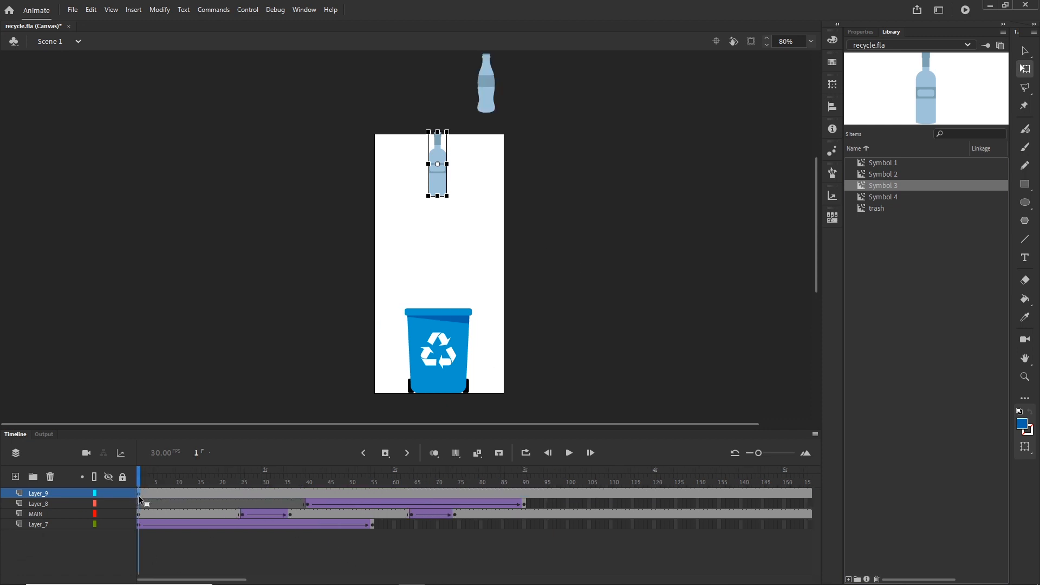
{"action": "left_click", "coordinate": [476, 493]}
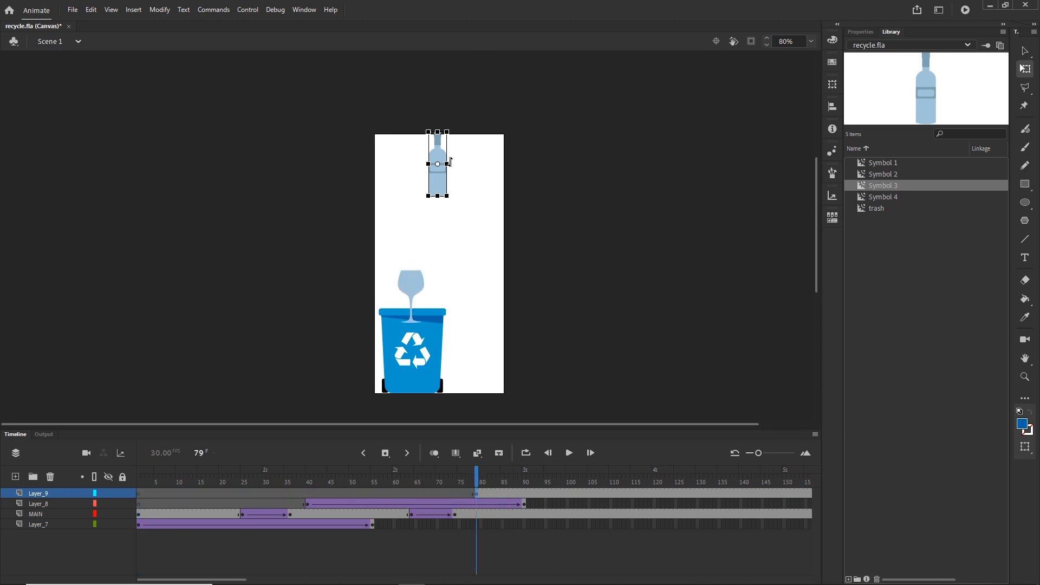
Step: Move the new bottle above the canvas at frame 79 and add a keyframe for it on Layer_9 at frame 138
{"action": "left_click_drag", "start_coordinate": [437, 176], "coordinate": [469, 107]}
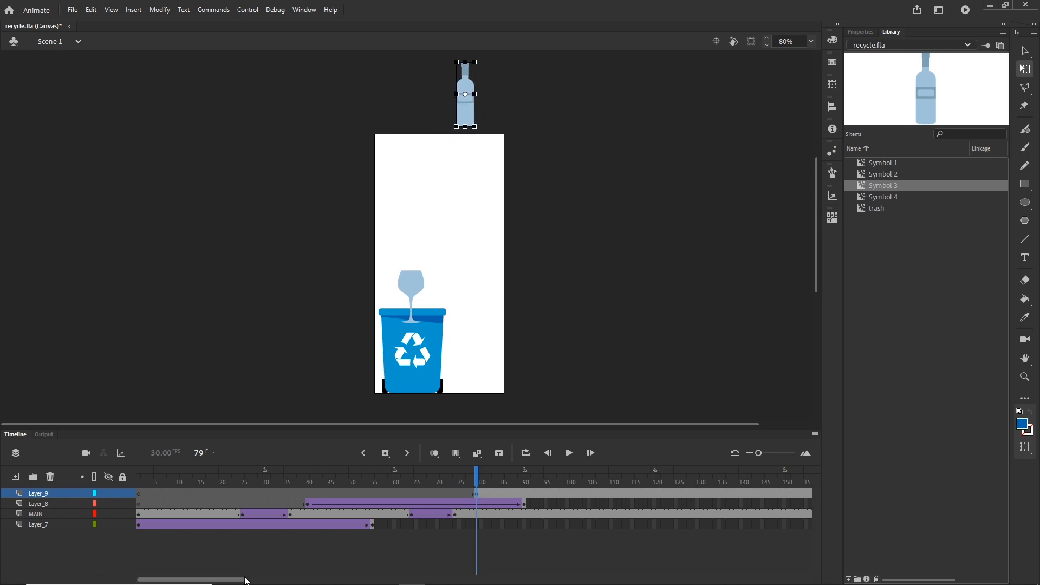
{"action": "scroll", "coordinate": [341, 550], "scroll_direction": "right", "scroll_amount": 5}
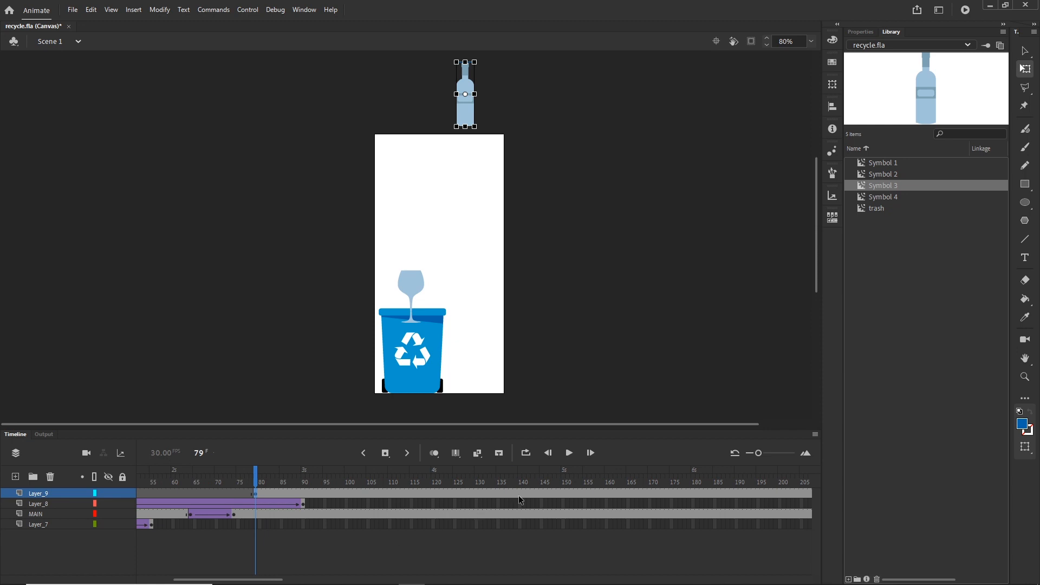
{"action": "left_click", "coordinate": [510, 493]}
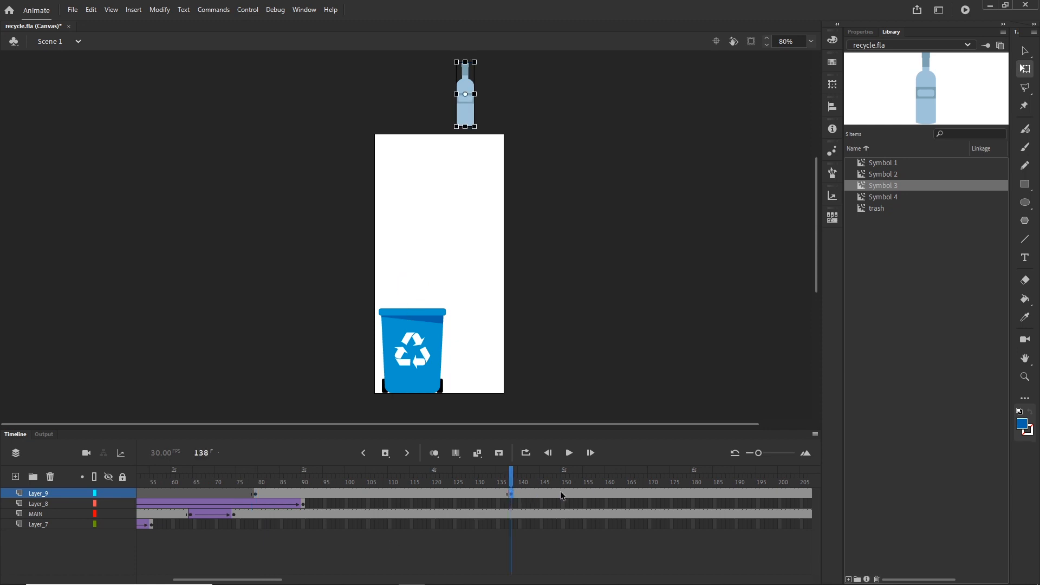
Step: At frame 138, move the bottle straight down until it stands beside the bin near the canvas's lower edge
{"action": "key", "text": "shift+Down"}
{"action": "key", "text": "shift+Down"}
{"action": "key", "text": "shift+Down"}
{"action": "key", "text": "shift+Down"}
{"action": "key", "text": "shift+Down"}
{"action": "key", "text": "shift+Down"}
{"action": "key", "text": "shift+Down"}
{"action": "key", "text": "shift+Down"}
{"action": "key", "text": "shift+Down"}
{"action": "key", "text": "shift+Down"}
{"action": "key", "text": "shift+Down"}
{"action": "key", "text": "shift+Down"}
{"action": "key", "text": "shift+Down"}
{"action": "key", "text": "shift+Down"}
{"action": "key", "text": "shift+Down"}
{"action": "key", "text": "shift+Down"}
{"action": "key", "text": "shift+Down"}
{"action": "key", "text": "shift+Down"}
{"action": "key", "text": "shift+Down"}
{"action": "key", "text": "shift+Down"}
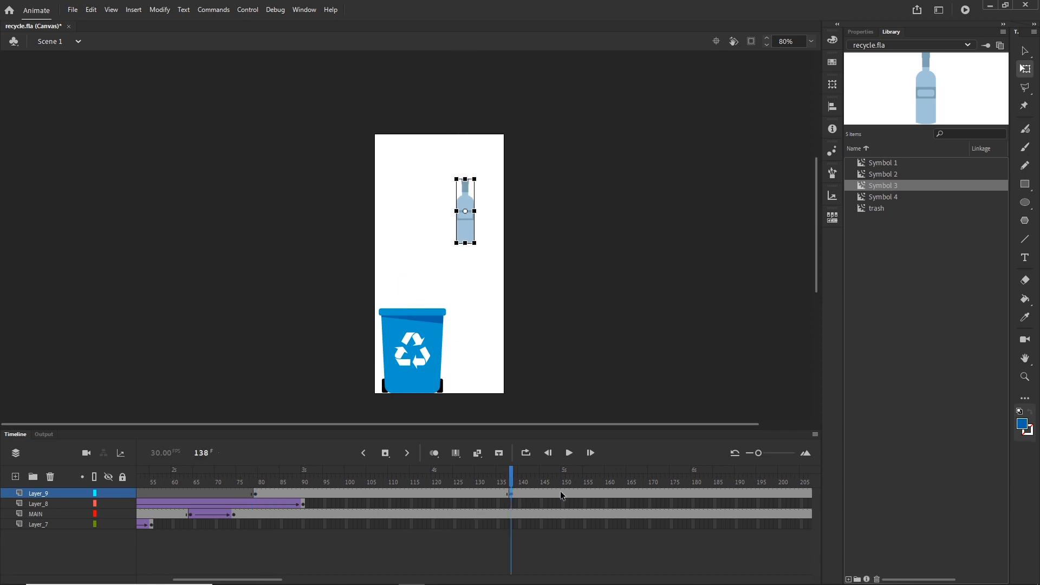
{"action": "key", "text": "shift+Down"}
{"action": "key", "text": "shift+Down"}
{"action": "key", "text": "shift+Down"}
{"action": "key", "text": "shift+Down"}
{"action": "key", "text": "shift+Down"}
{"action": "key", "text": "shift+Down"}
{"action": "key", "text": "shift+Down"}
{"action": "key", "text": "shift+Down"}
{"action": "key", "text": "shift+Down"}
{"action": "key", "text": "shift+Down"}
{"action": "key", "text": "shift+Down"}
{"action": "key", "text": "shift+Down"}
{"action": "key", "text": "shift+Down"}
{"action": "key", "text": "shift+Down"}
{"action": "key", "text": "shift+Down"}
{"action": "key", "text": "shift+Down"}
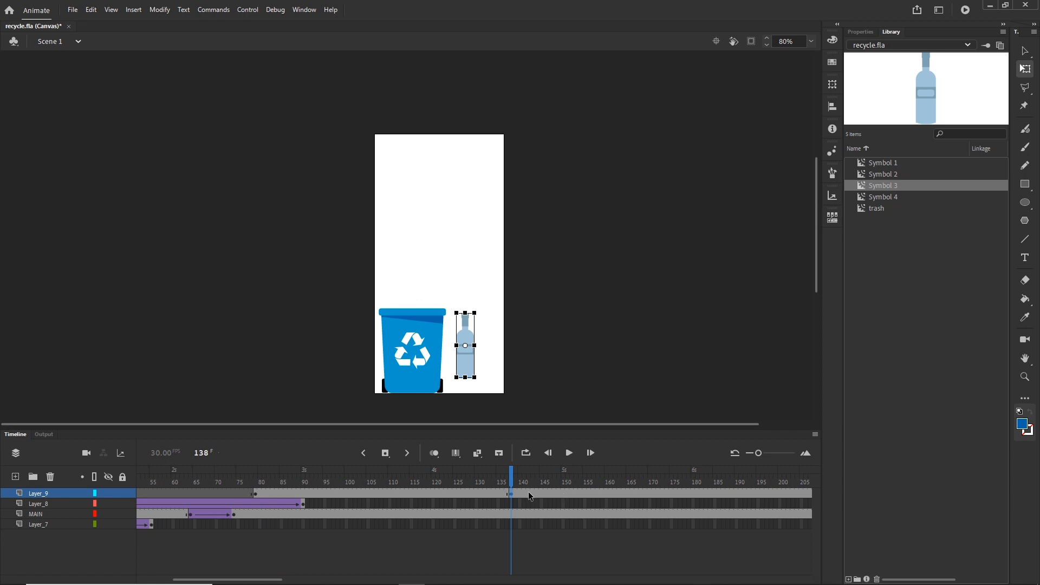
Step: Create a classic tween between the bottle's keyframes at frames 79 and 138 on Layer_9 and scrub through the fall
{"action": "right_click", "coordinate": [410, 496]}
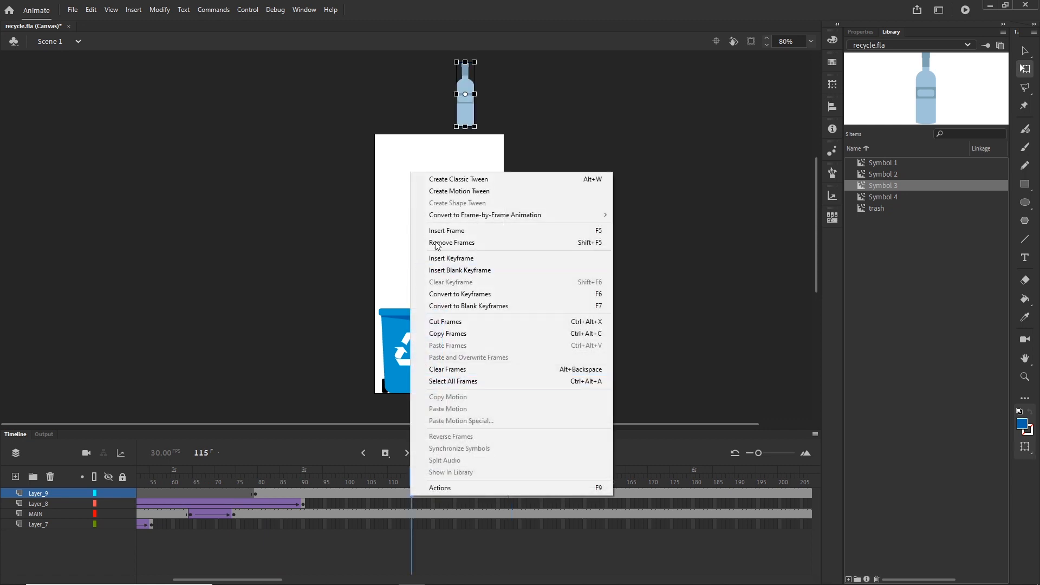
{"action": "left_click", "coordinate": [467, 179]}
{"action": "left_click_drag", "start_coordinate": [411, 476], "coordinate": [525, 474]}
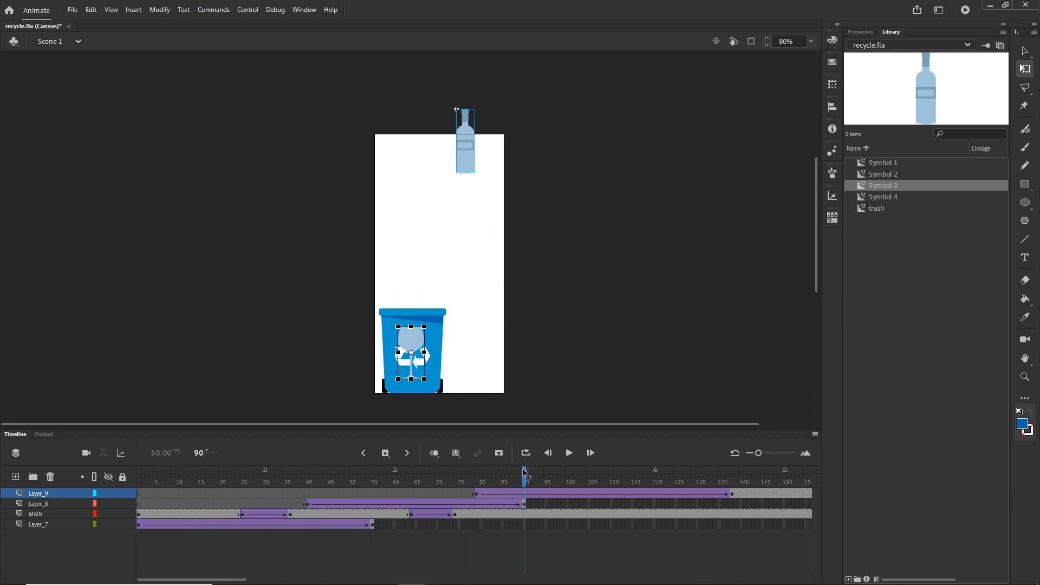
Step: Set the easing of the bin's second tween on the MAIN layer, starting at frame 64, to Quad Ease-In-Out
{"action": "left_click", "coordinate": [412, 514]}
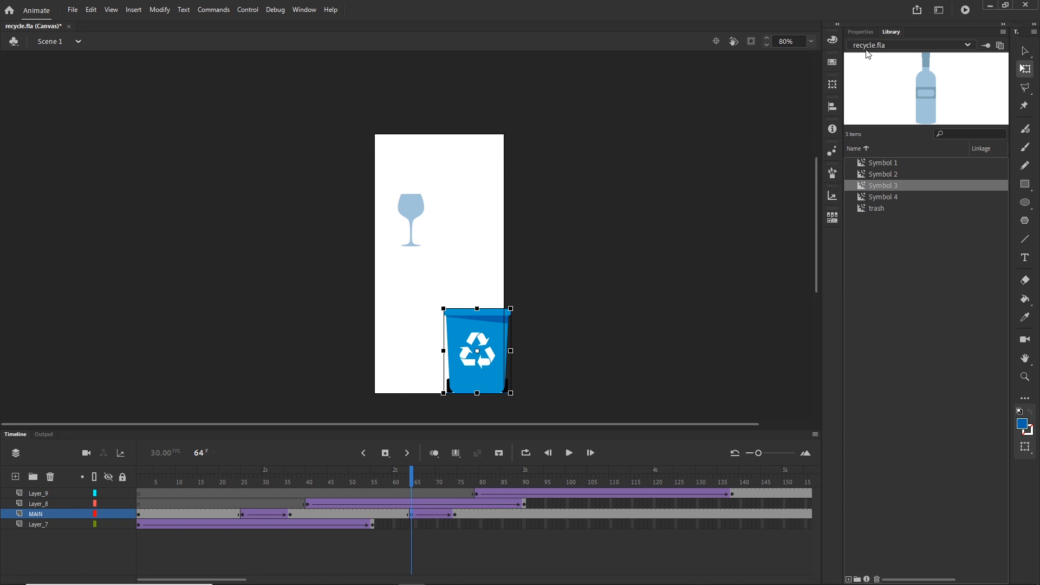
{"action": "left_click", "coordinate": [860, 34]}
{"action": "left_click", "coordinate": [918, 230]}
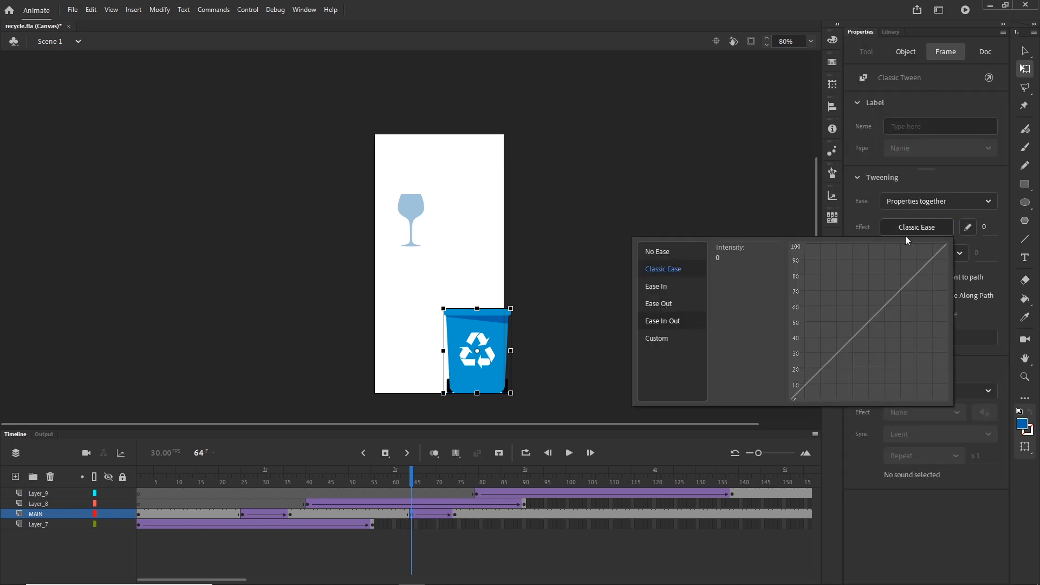
{"action": "left_click", "coordinate": [671, 319]}
{"action": "double_click", "coordinate": [740, 249]}
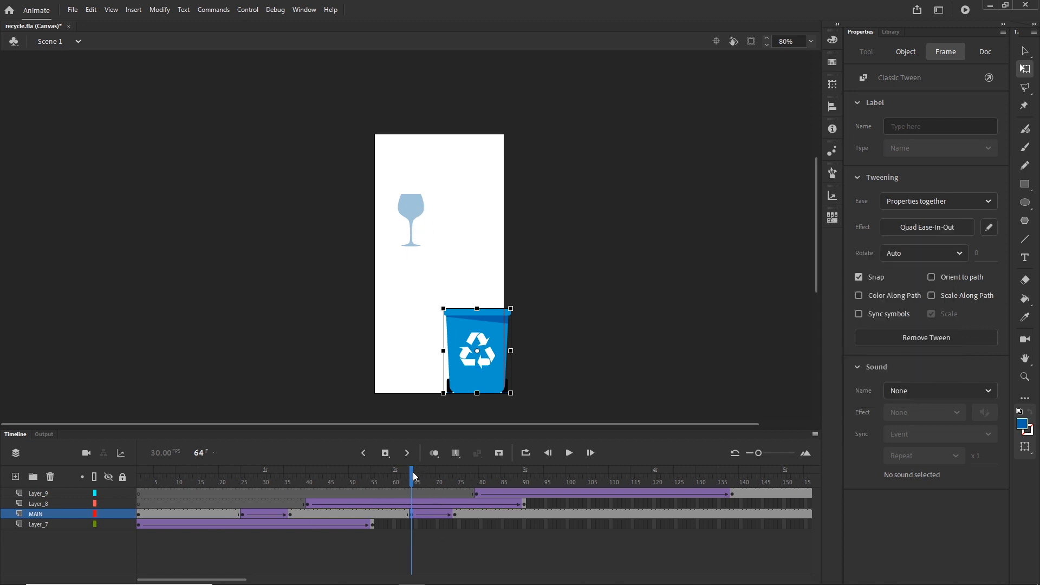
Step: Scrub through the bottle's fall and add keyframes for the bin on the MAIN layer at frames 114 and 123
{"action": "left_click_drag", "start_coordinate": [413, 477], "coordinate": [608, 476]}
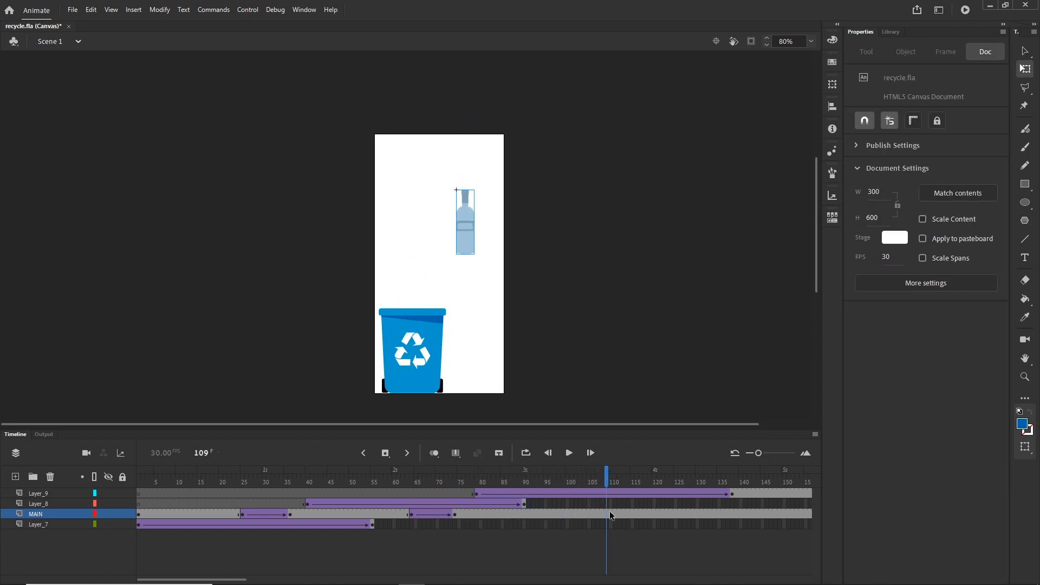
{"action": "left_click", "coordinate": [629, 517]}
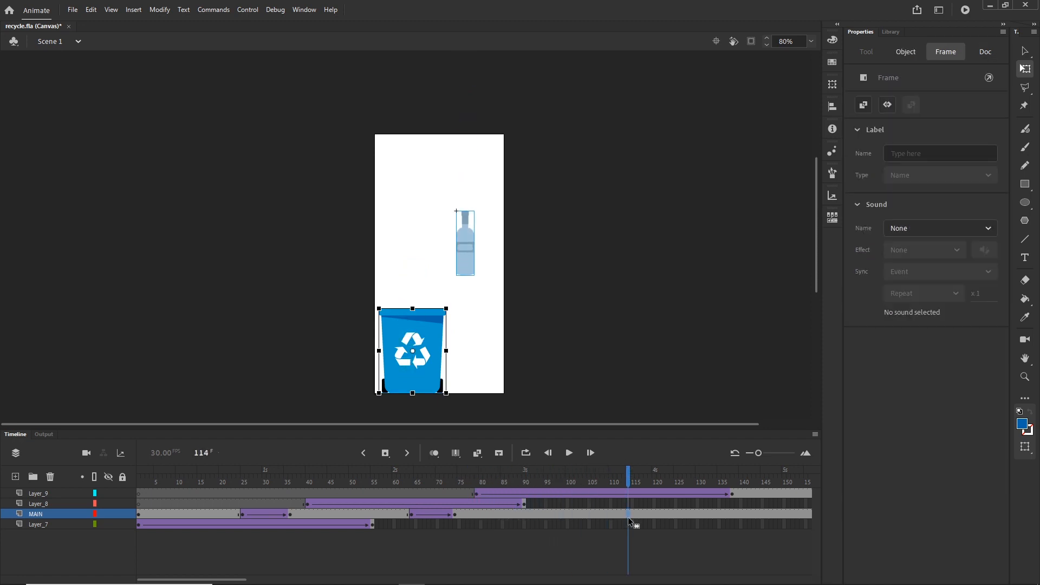
{"action": "left_click", "coordinate": [667, 515]}
{"action": "key", "text": "F6"}
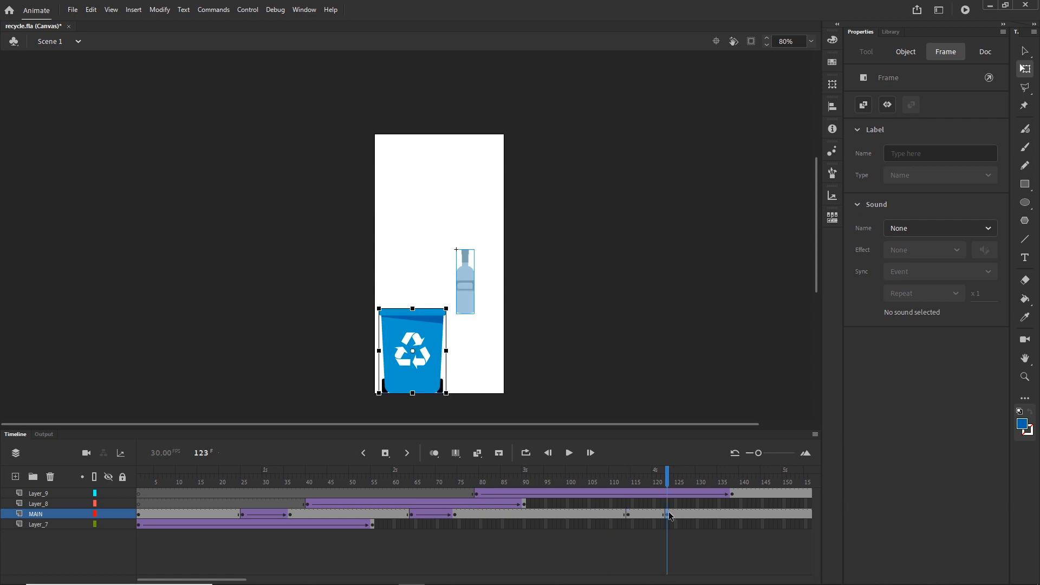
Step: At frame 123, slide the bin right by about 80 px so that it sits under the falling bottle
{"action": "key", "text": "shift+Right"}
{"action": "key", "text": "shift+Right"}
{"action": "key", "text": "shift+Right"}
{"action": "key", "text": "shift+Right"}
{"action": "key", "text": "shift+Right"}
{"action": "key", "text": "shift+Right"}
{"action": "key", "text": "shift+Right"}
{"action": "key", "text": "shift+Right"}
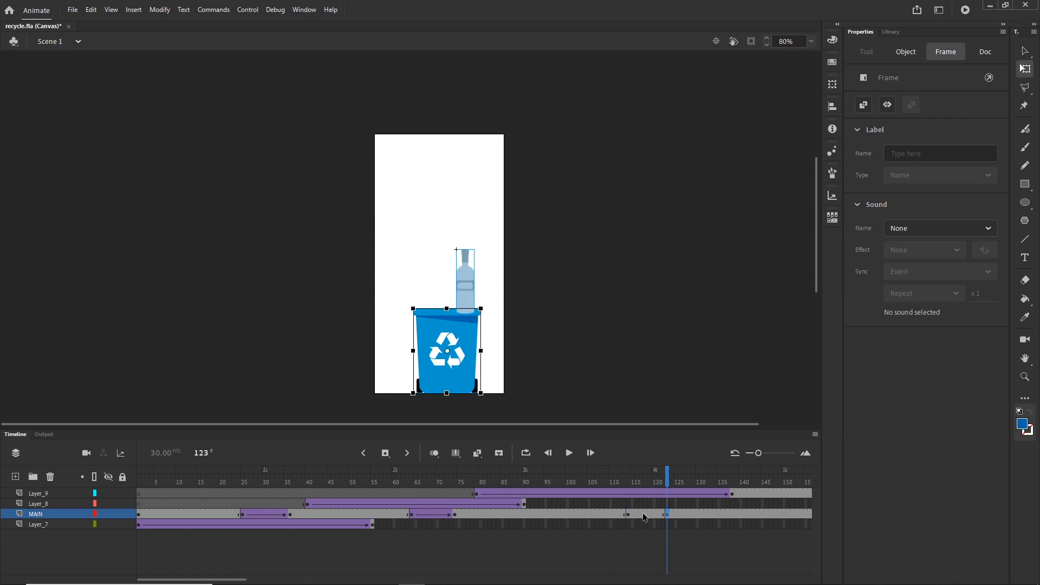
Step: Create a classic tween between the bin's last two keyframes on the MAIN layer and preview the motion up to frame 139
{"action": "left_click", "coordinate": [644, 514]}
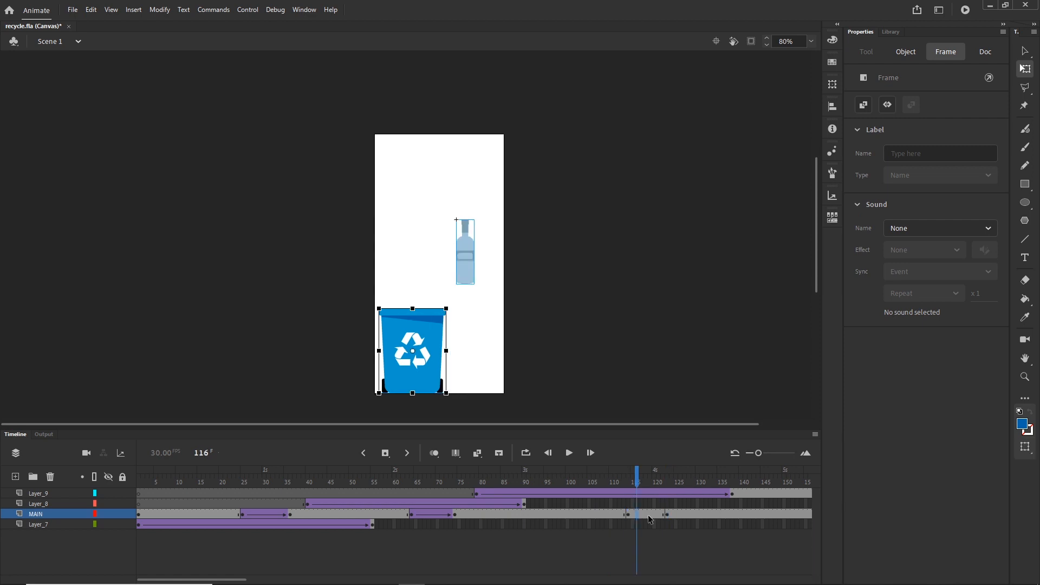
{"action": "right_click", "coordinate": [645, 515]}
{"action": "left_click", "coordinate": [699, 199]}
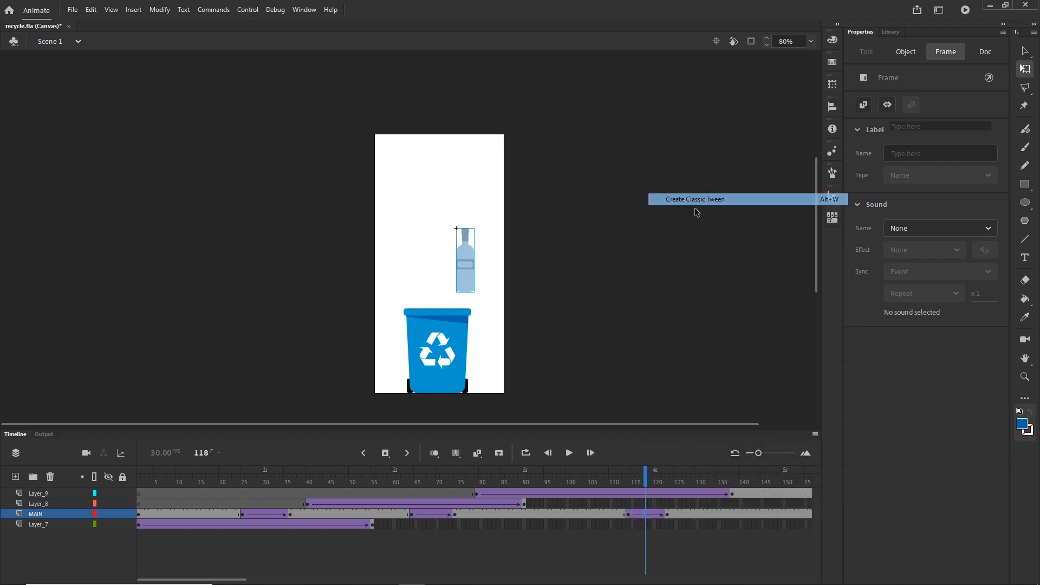
{"action": "left_click_drag", "start_coordinate": [646, 481], "coordinate": [737, 482]}
{"action": "left_click", "coordinate": [340, 555]}
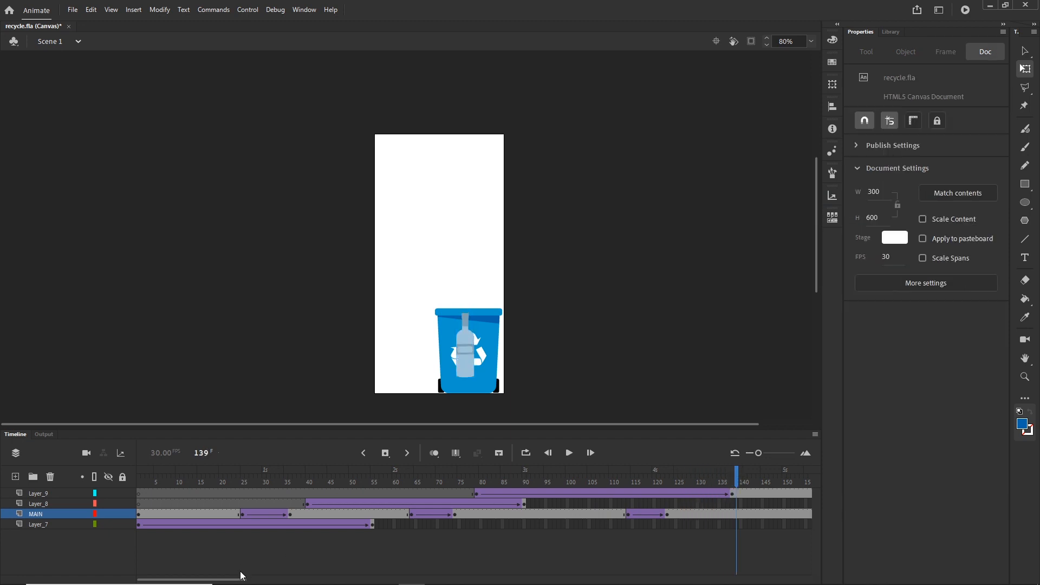
Step: Remove all frames of Layer_9 from frame 139 through the end of the layer
{"action": "left_click_drag", "start_coordinate": [242, 579], "coordinate": [297, 584]}
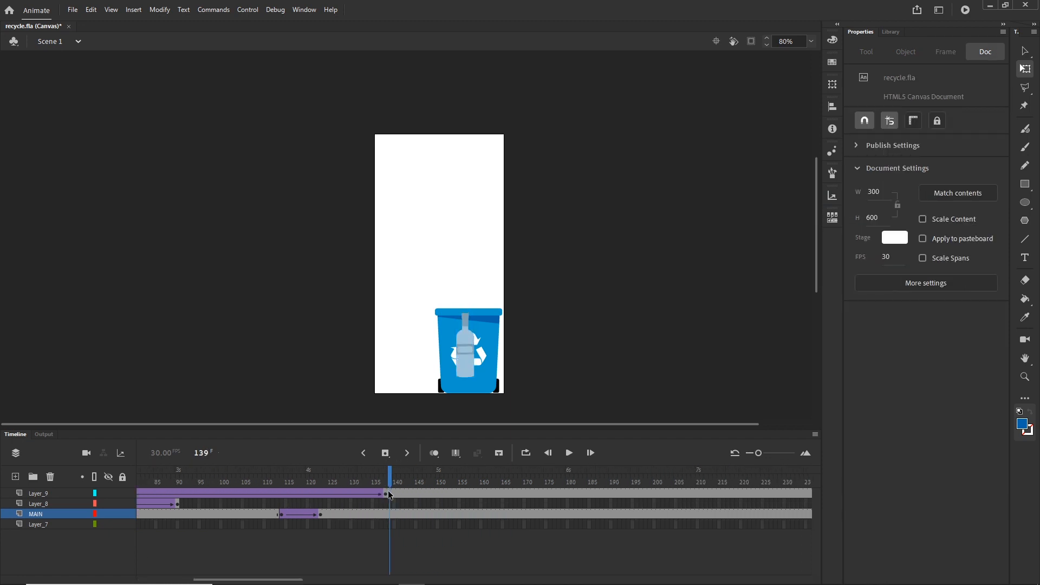
{"action": "left_click", "coordinate": [390, 494]}
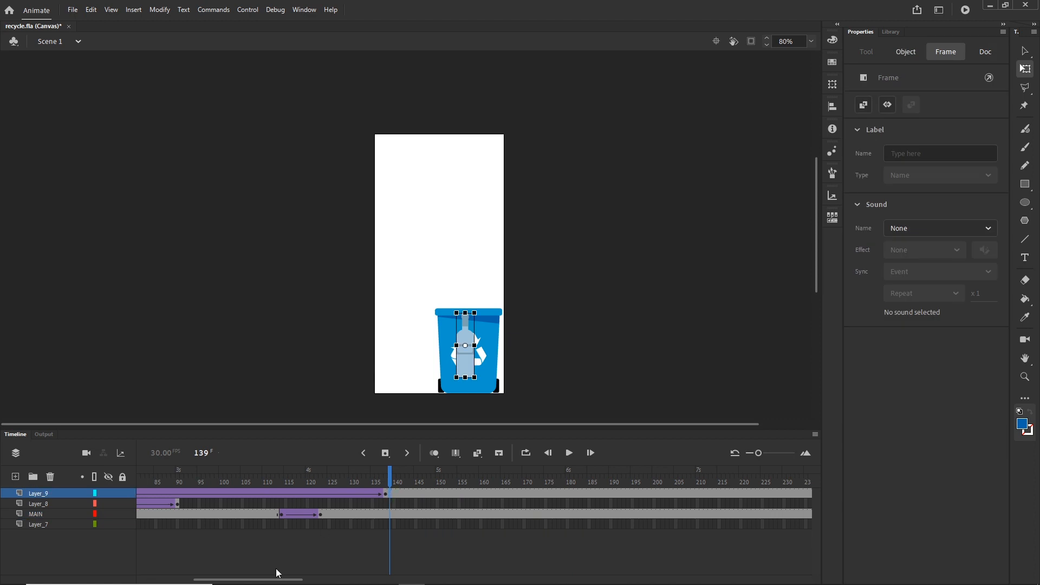
{"action": "left_click_drag", "start_coordinate": [283, 579], "coordinate": [378, 580]}
{"action": "left_click", "coordinate": [506, 494], "text": "shift"}
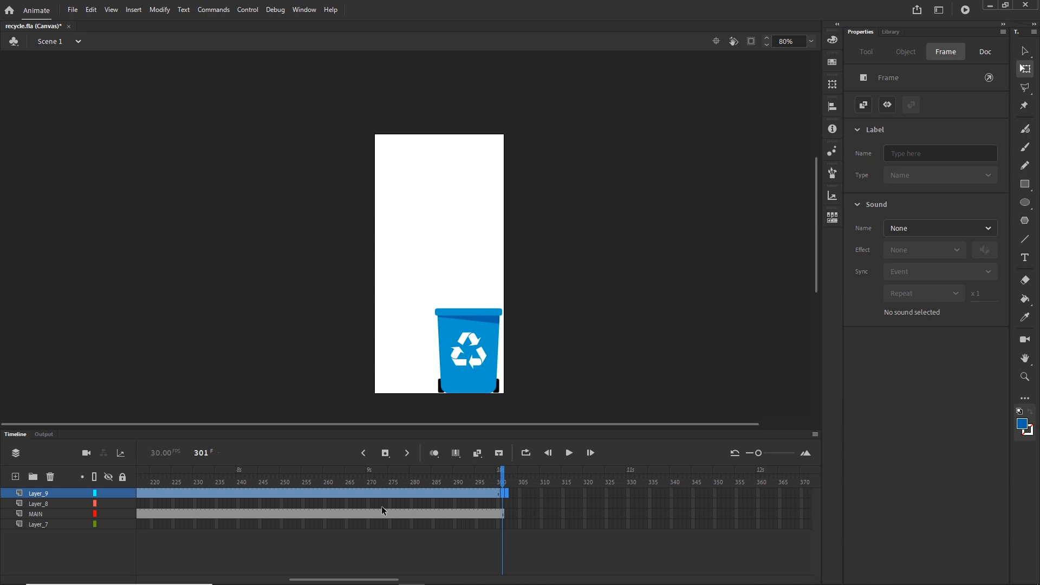
{"action": "key", "text": "shift+F5"}
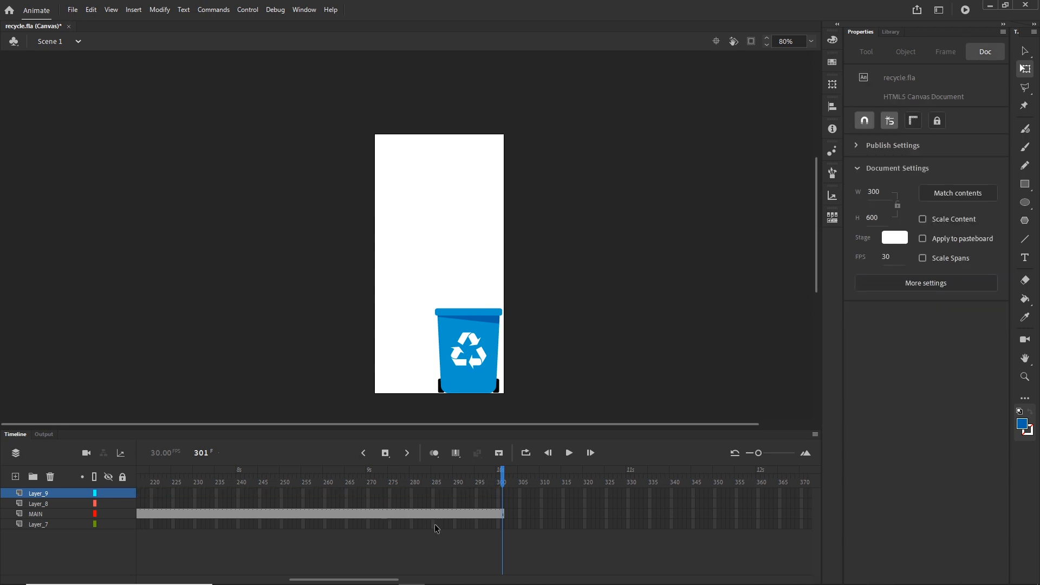
Step: Reorder the MAIN layer above Layer_9 so the bin covers the falling bottles, and preview up to frame 146
{"action": "left_click_drag", "start_coordinate": [502, 479], "coordinate": [381, 482]}
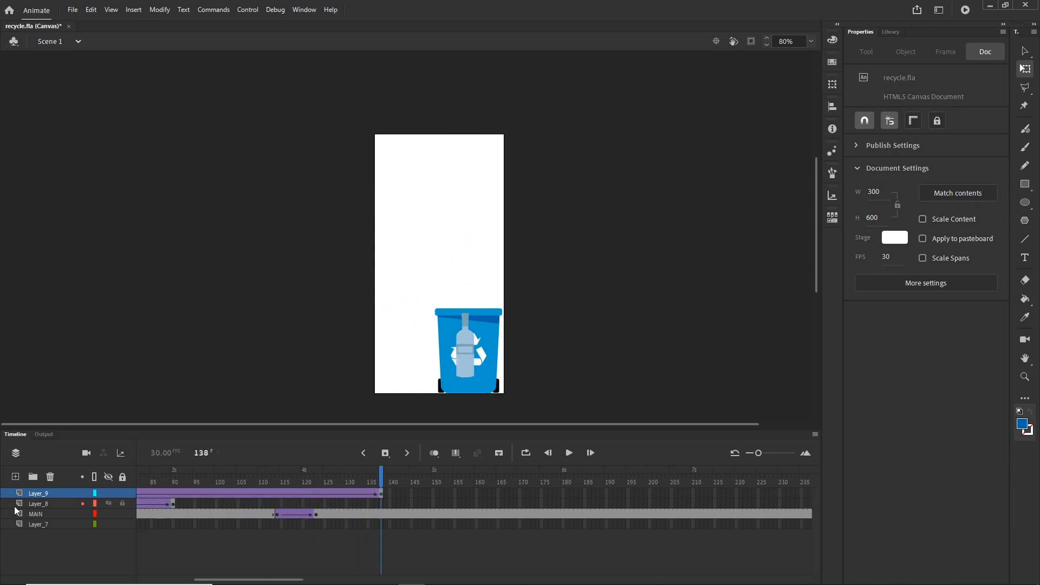
{"action": "left_click_drag", "start_coordinate": [42, 517], "coordinate": [38, 491]}
{"action": "left_click_drag", "start_coordinate": [381, 471], "coordinate": [413, 486]}
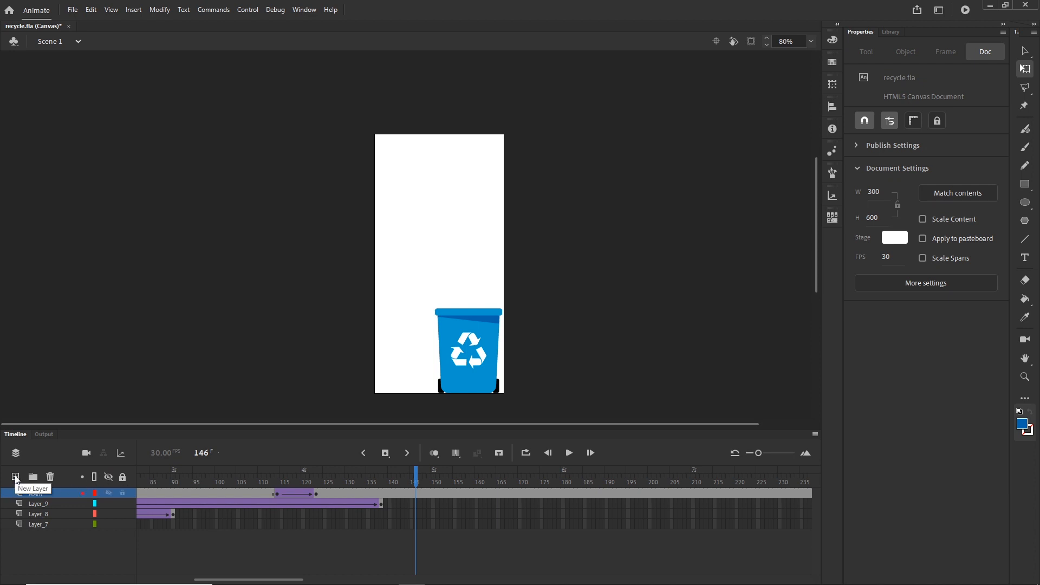
Step: Add a new layer above MAIN and name it more_glass
{"action": "left_click", "coordinate": [15, 478]}
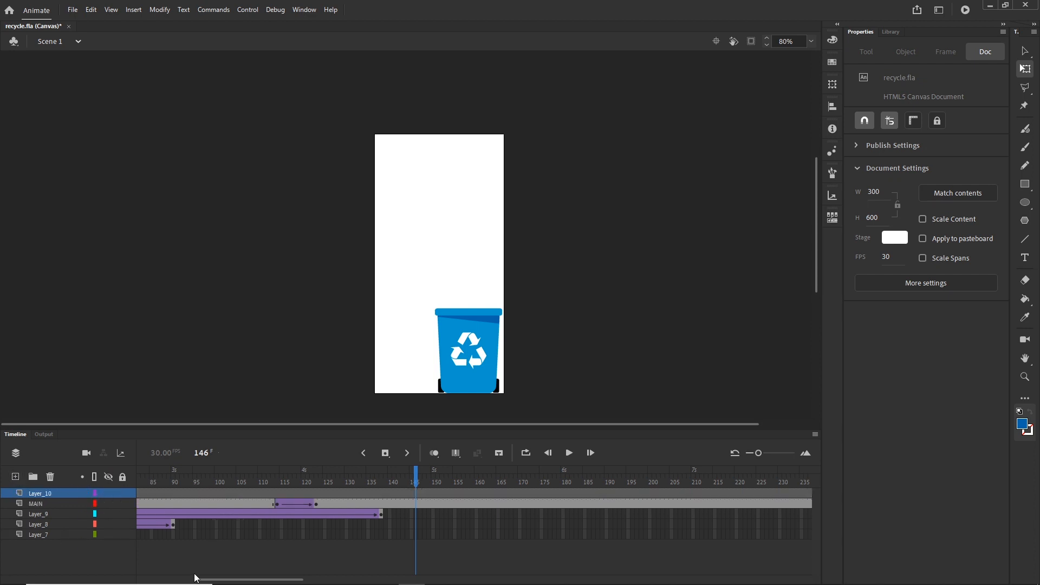
{"action": "double_click", "coordinate": [41, 494]}
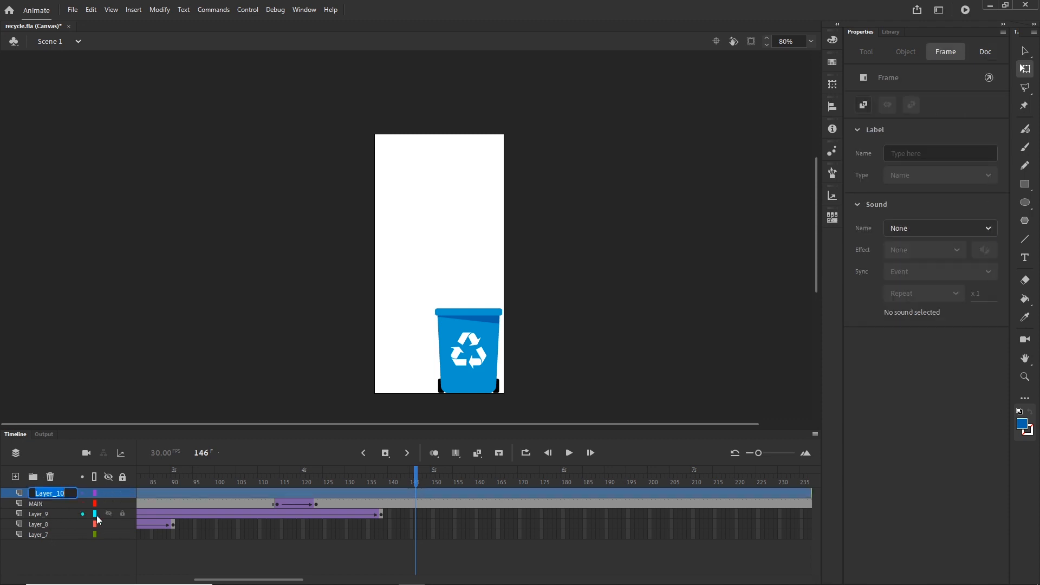
{"action": "type", "text": "more glass"}
{"action": "left_click", "coordinate": [59, 564]}
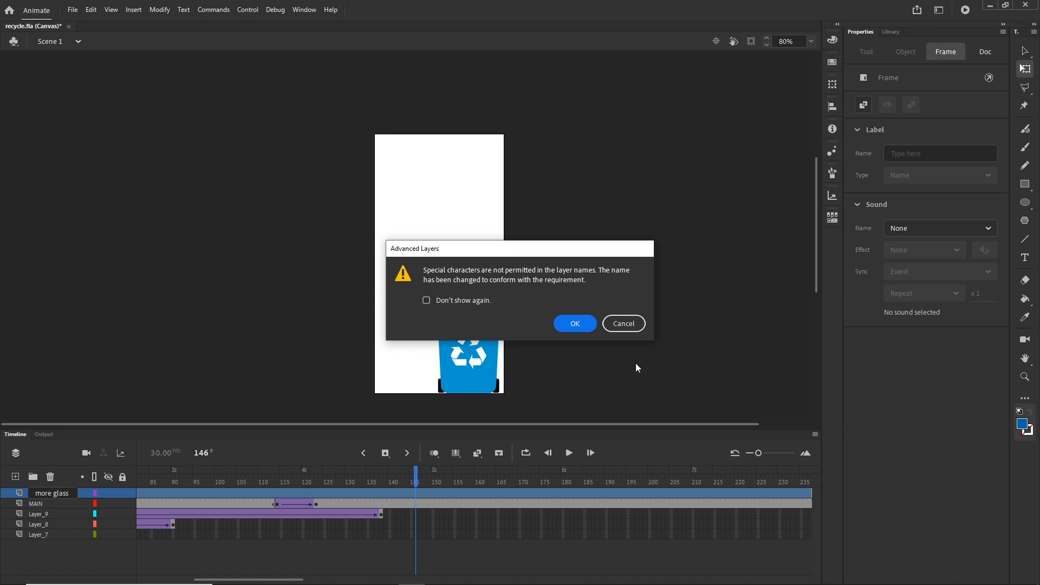
{"action": "left_click", "coordinate": [584, 326]}
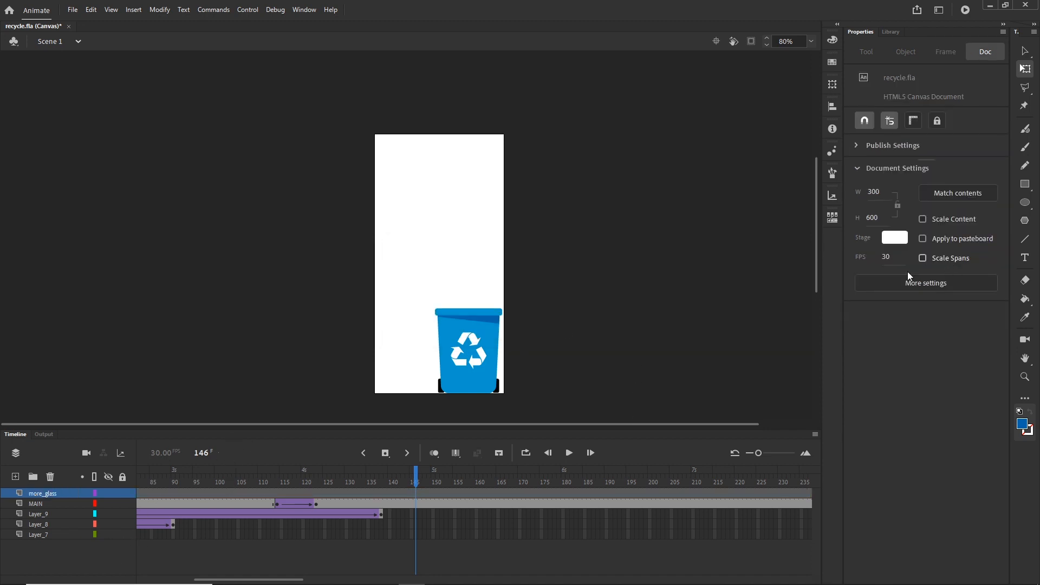
Step: Place the wine glass, Symbol 2, from the library near the stage's upper-left corner on the more_glass layer
{"action": "left_click_drag", "start_coordinate": [303, 579], "coordinate": [195, 569]}
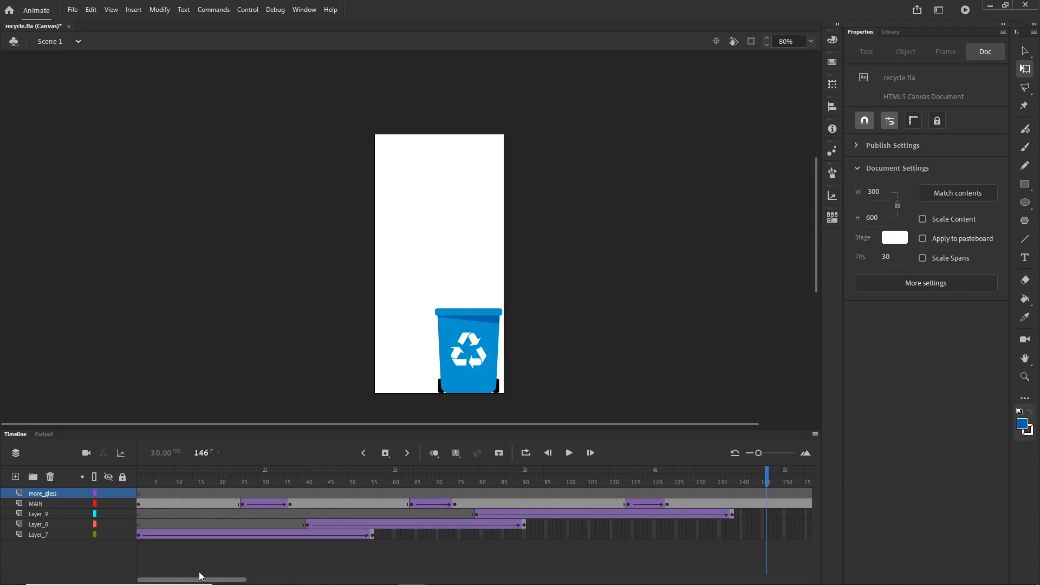
{"action": "left_click", "coordinate": [53, 502]}
{"action": "left_click", "coordinate": [53, 494]}
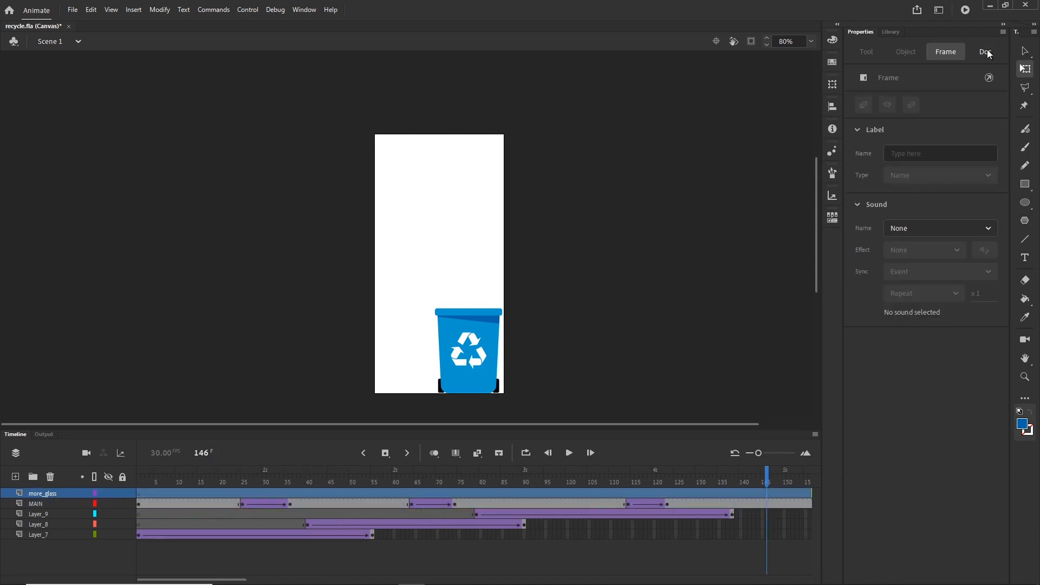
{"action": "left_click", "coordinate": [890, 32]}
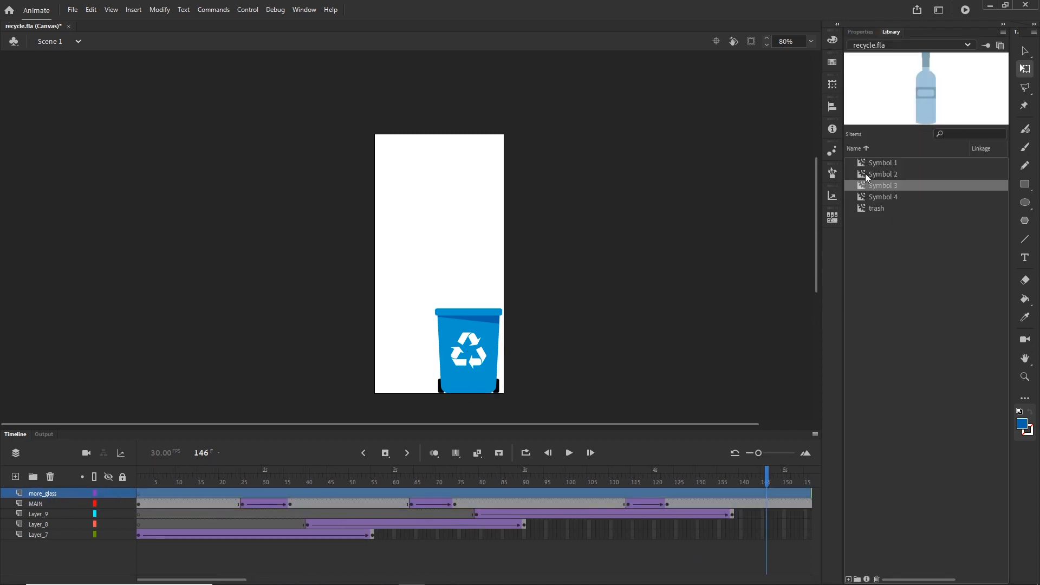
{"action": "left_click", "coordinate": [884, 163]}
{"action": "left_click", "coordinate": [880, 178]}
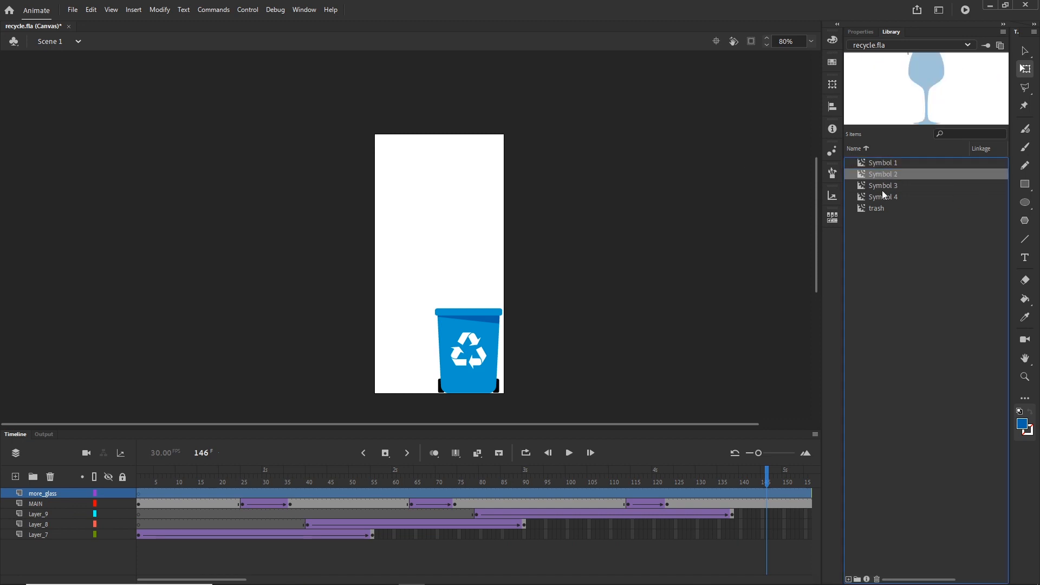
{"action": "left_click_drag", "start_coordinate": [882, 177], "coordinate": [403, 161]}
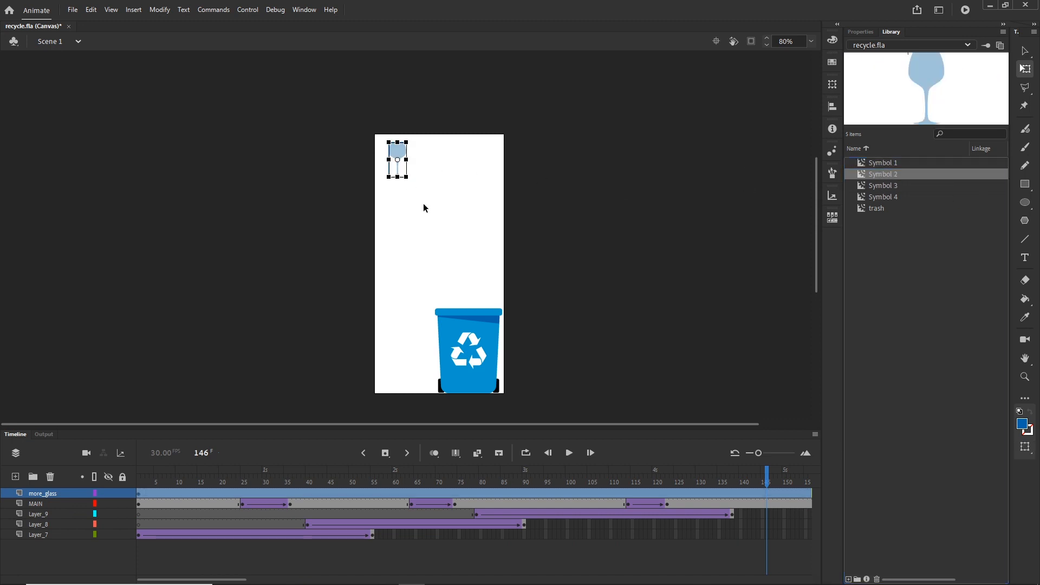
Step: Place Symbol 3 mid-stage, Symbol 4 at the stage's upper right, and Symbol 1 upright at its left on the more_glass layer
{"action": "left_click", "coordinate": [887, 186]}
{"action": "left_click_drag", "start_coordinate": [883, 190], "coordinate": [438, 230]}
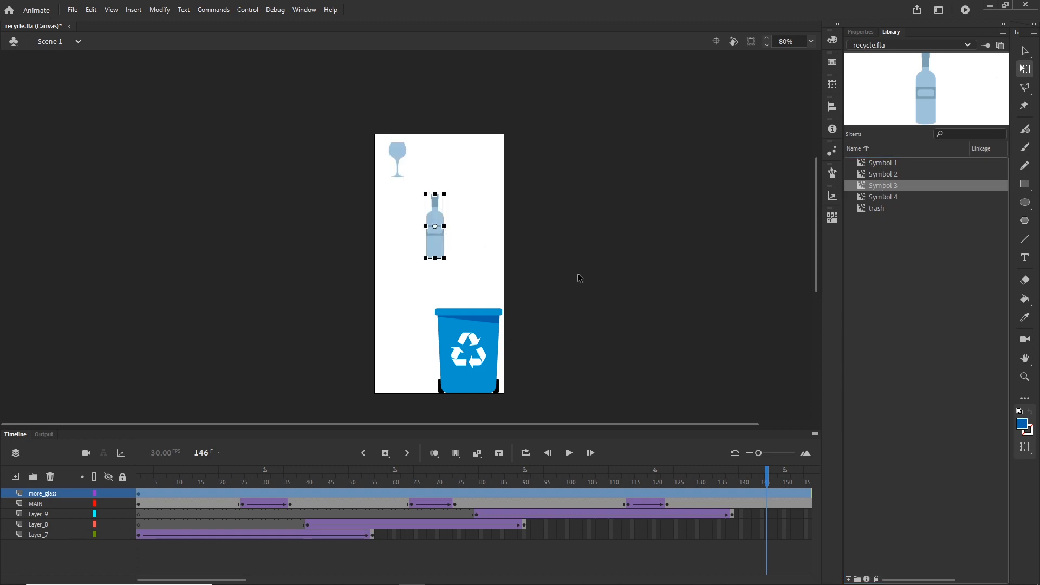
{"action": "left_click", "coordinate": [889, 198]}
{"action": "left_click_drag", "start_coordinate": [895, 199], "coordinate": [475, 163]}
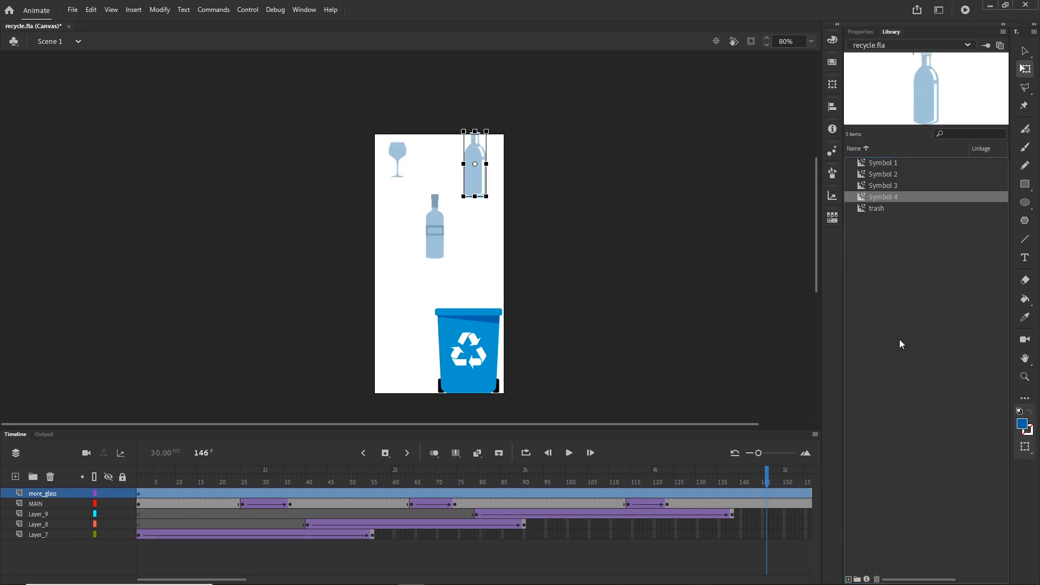
{"action": "left_click", "coordinate": [900, 339]}
{"action": "left_click_drag", "start_coordinate": [879, 166], "coordinate": [425, 241]}
{"action": "left_click", "coordinate": [1025, 51]}
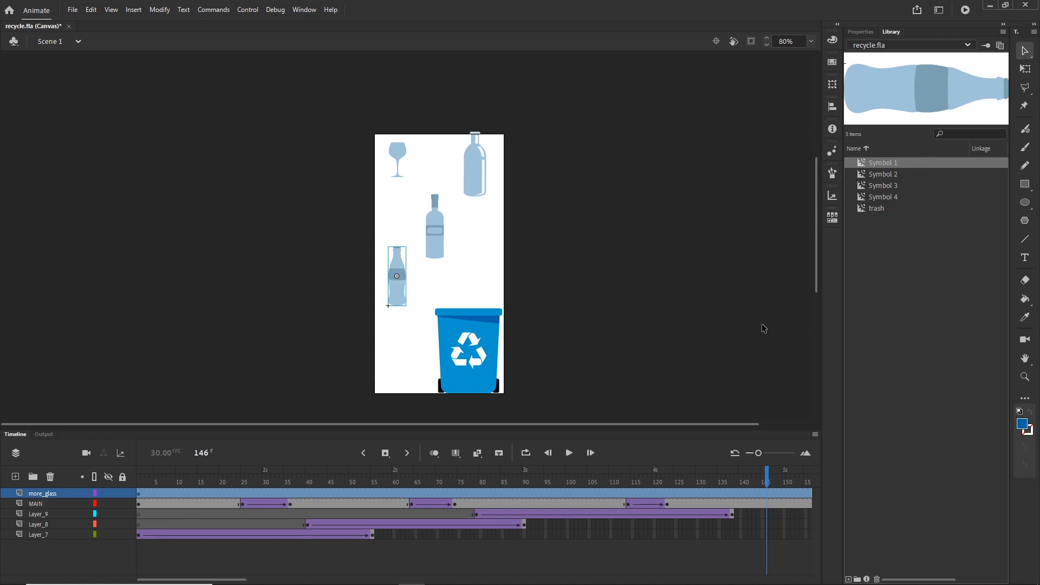
{"action": "left_click", "coordinate": [764, 329]}
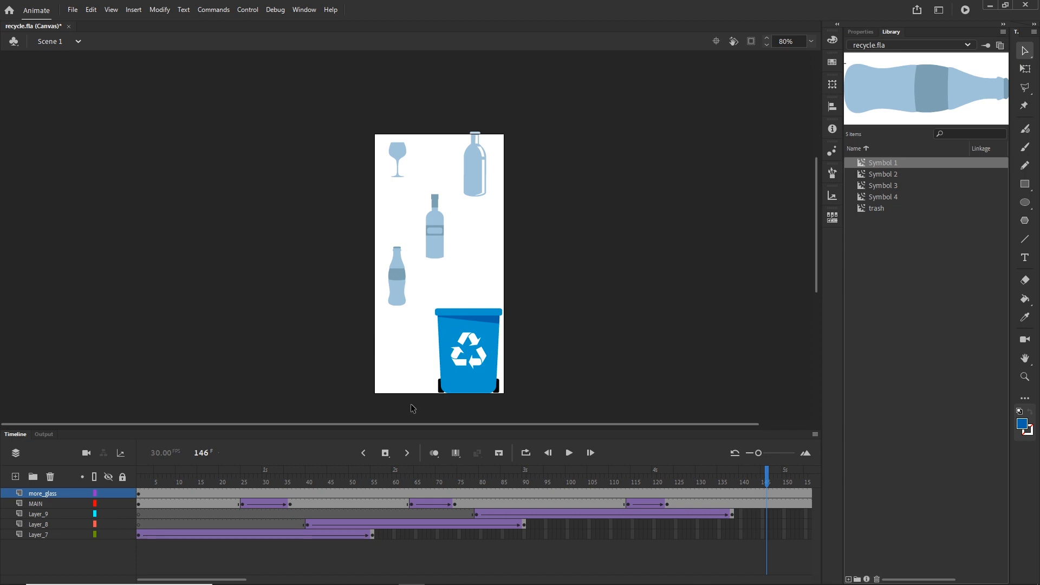
Step: Convert all the glass objects on the more_glass layer into one movie clip symbol named moreGlass
{"action": "left_click", "coordinate": [34, 494]}
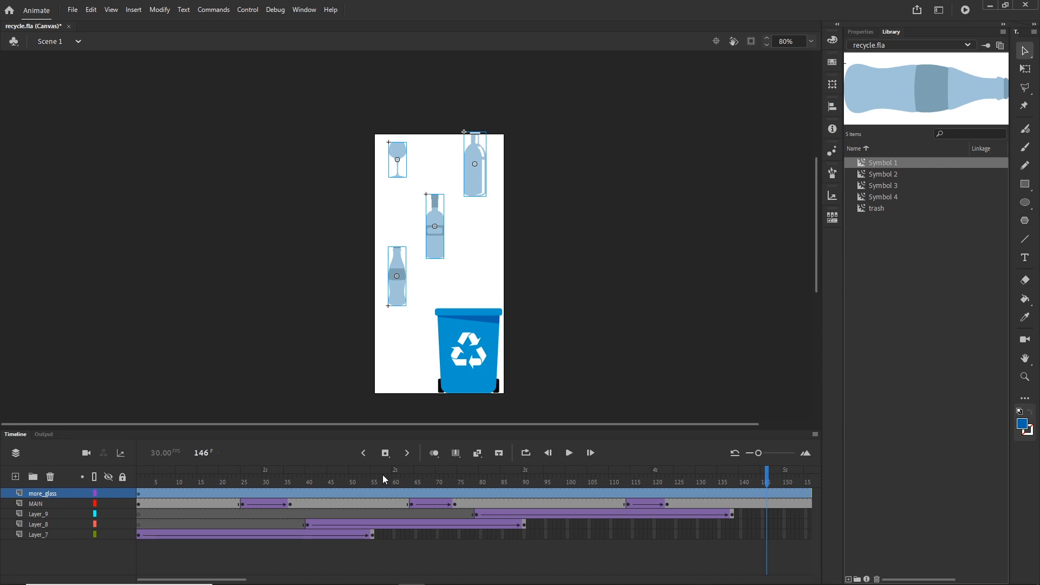
{"action": "key", "text": "F8"}
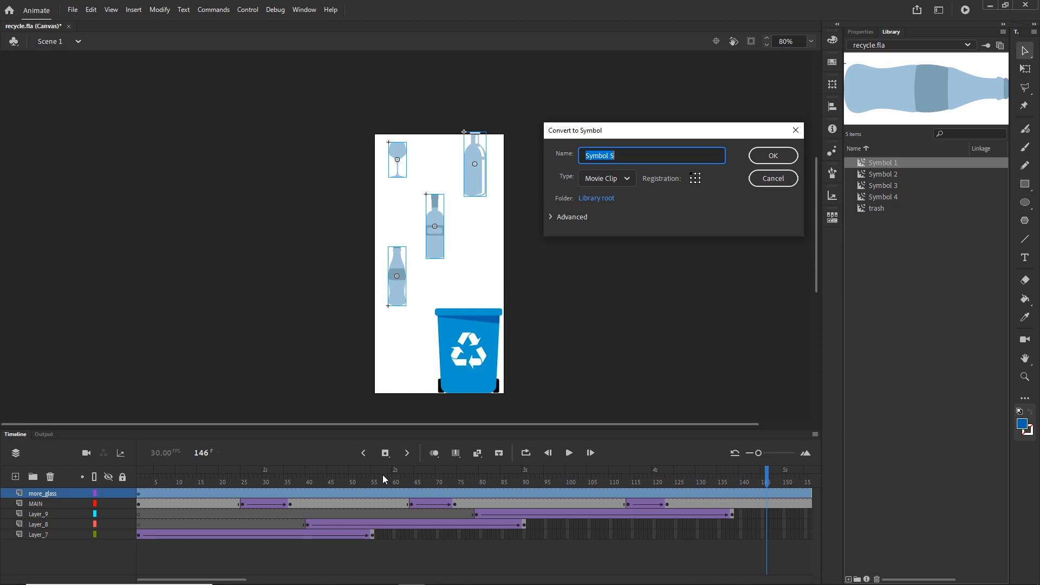
{"action": "type", "text": "moreGlass"}
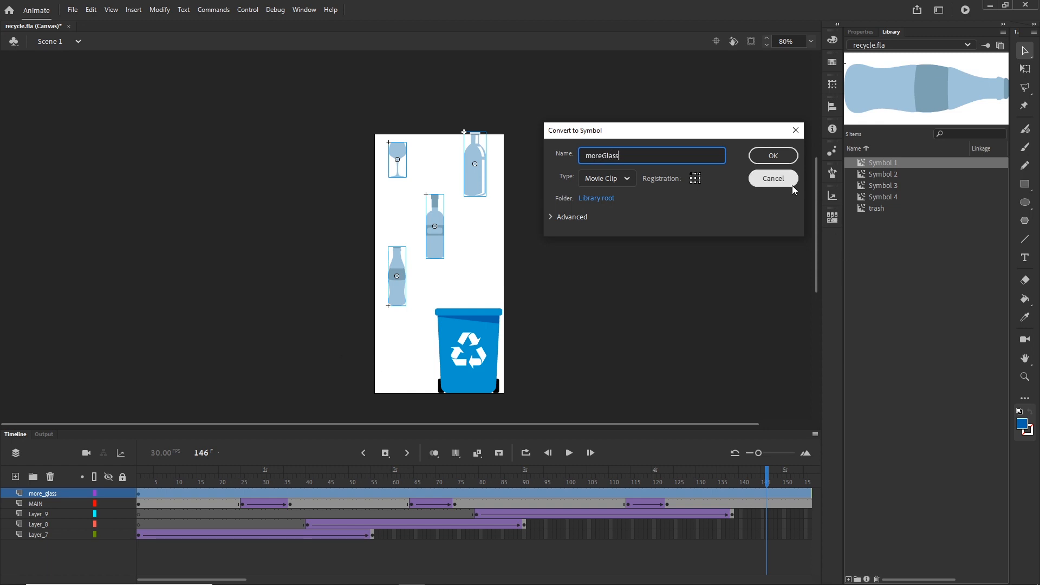
{"action": "left_click", "coordinate": [775, 160]}
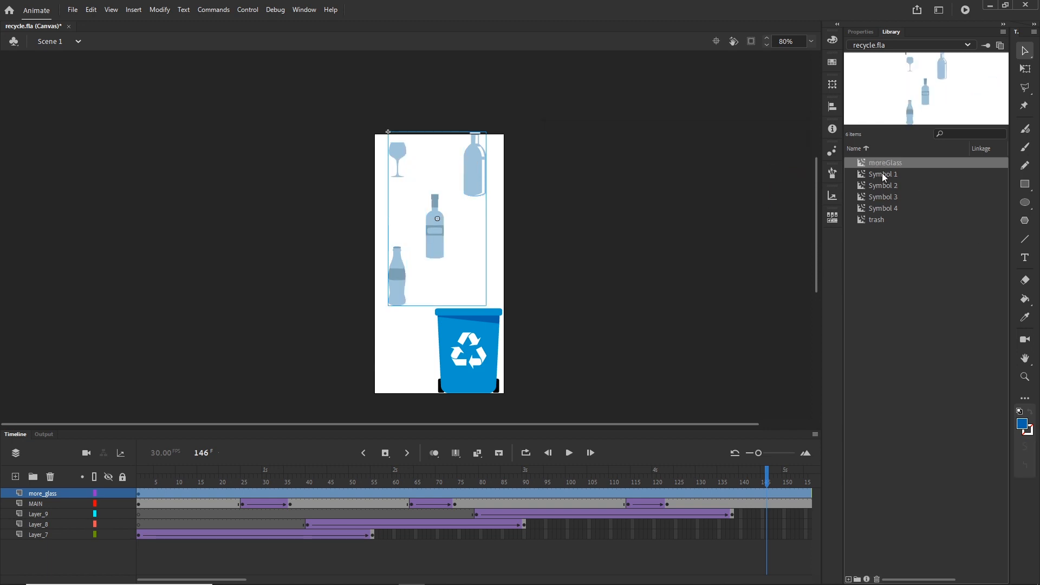
{"action": "left_click", "coordinate": [884, 175]}
{"action": "left_click", "coordinate": [884, 163]}
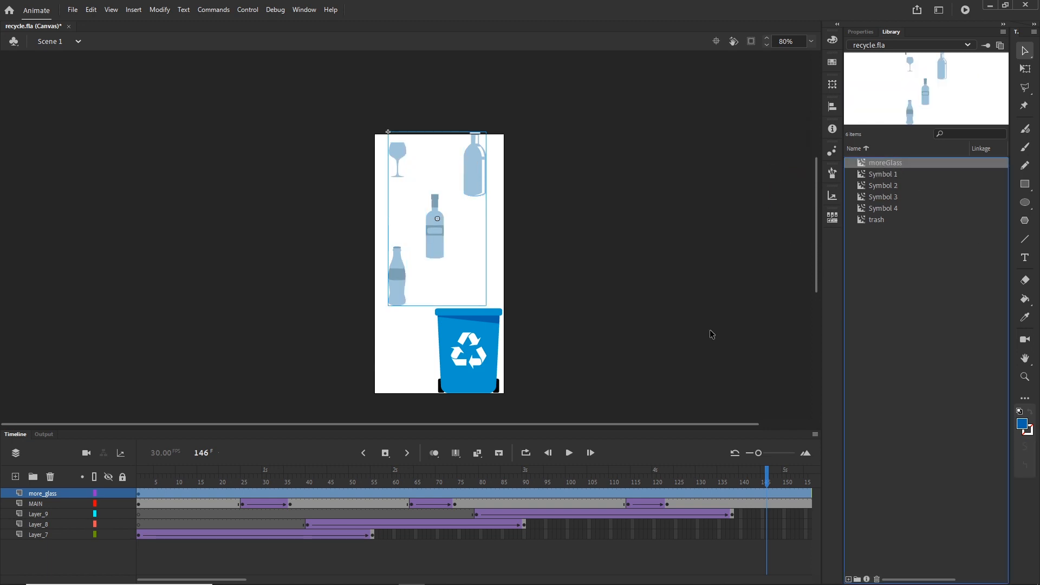
Step: Move the moreGlass instance straight up until it sits completely above the stage
{"action": "left_click_drag", "start_coordinate": [766, 482], "coordinate": [676, 447]}
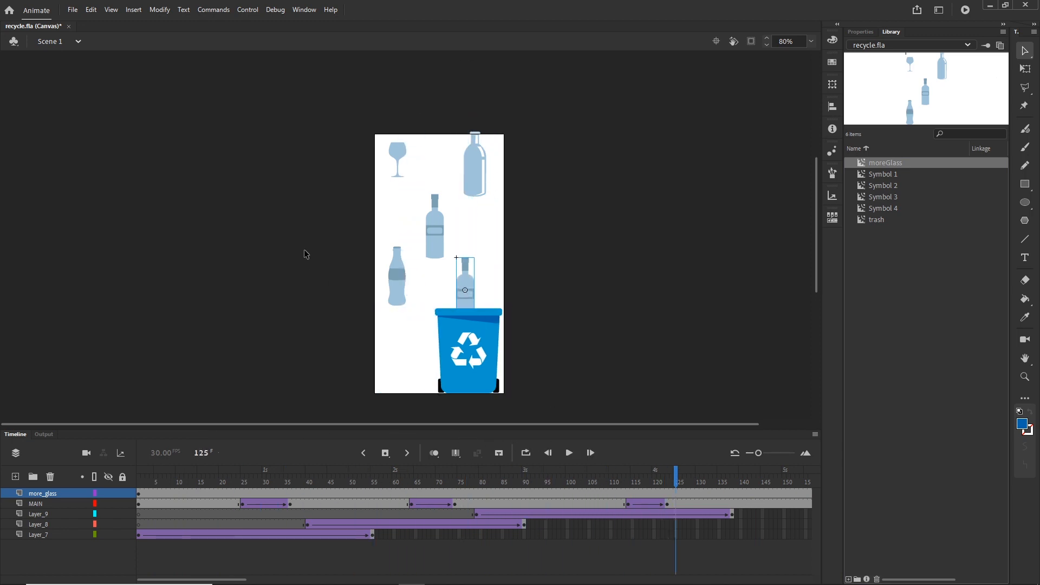
{"action": "left_click", "coordinate": [435, 236]}
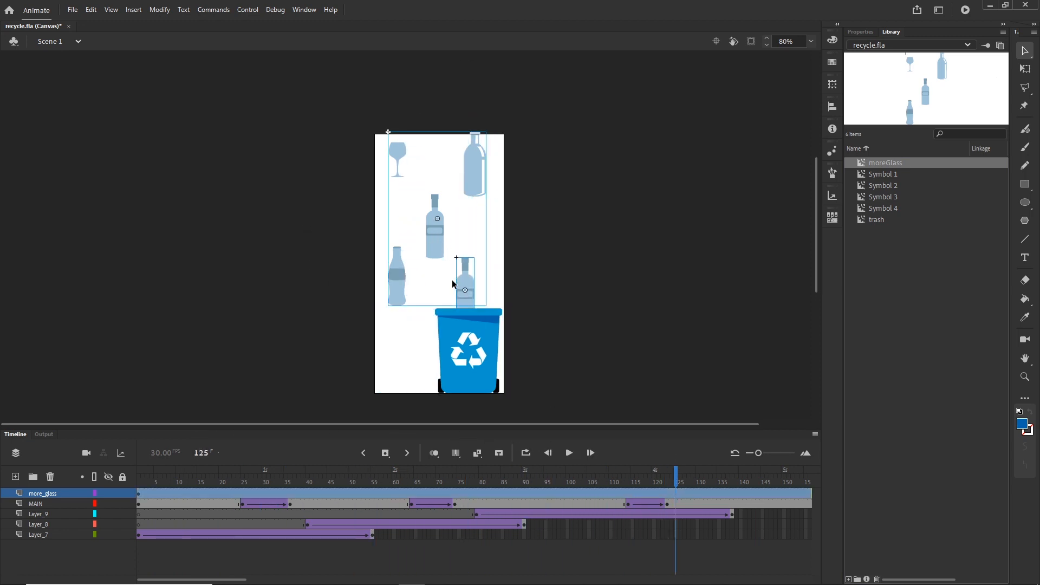
{"action": "key", "text": "shift+Up"}
{"action": "key", "text": "shift+Up"}
{"action": "key", "text": "shift+Up"}
{"action": "key", "text": "shift+Up"}
{"action": "key", "text": "shift+Up"}
{"action": "key", "text": "shift+Up"}
{"action": "key", "text": "shift+Up"}
{"action": "key", "text": "shift+Up"}
{"action": "key", "text": "shift+Up"}
{"action": "key", "text": "shift+Up"}
{"action": "key", "text": "shift+Up"}
{"action": "key", "text": "shift+Up"}
{"action": "key", "text": "shift+Up"}
{"action": "key", "text": "shift+Up"}
{"action": "key", "text": "shift+Up"}
{"action": "key", "text": "shift+Up"}
{"action": "key", "text": "shift+Up"}
{"action": "key", "text": "shift+Up"}
{"action": "key", "text": "shift+Up"}
{"action": "key", "text": "shift+Up"}
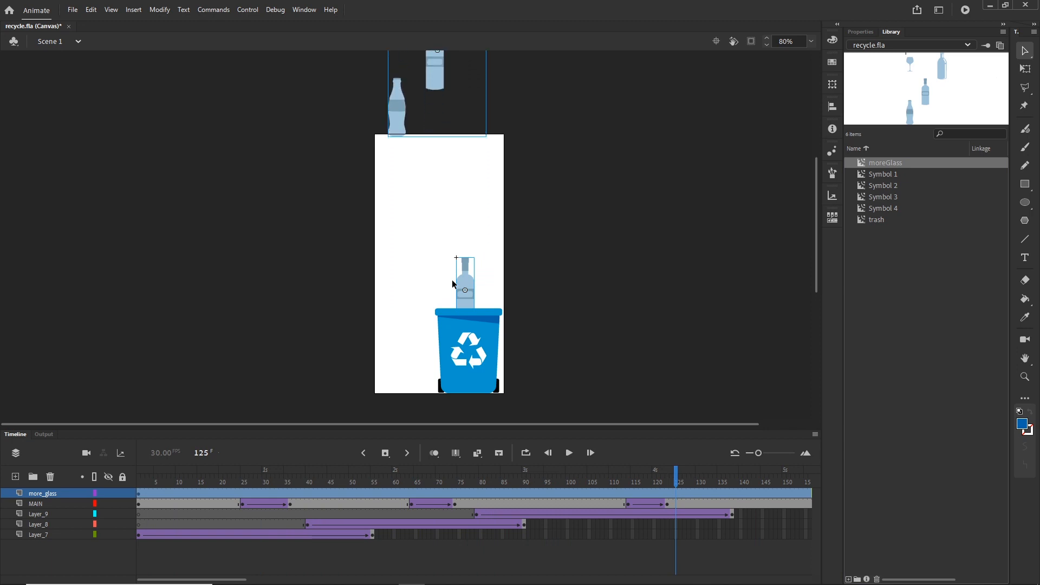
{"action": "key", "text": "shift+Up"}
{"action": "key", "text": "shift+Up"}
{"action": "key", "text": "shift+Up"}
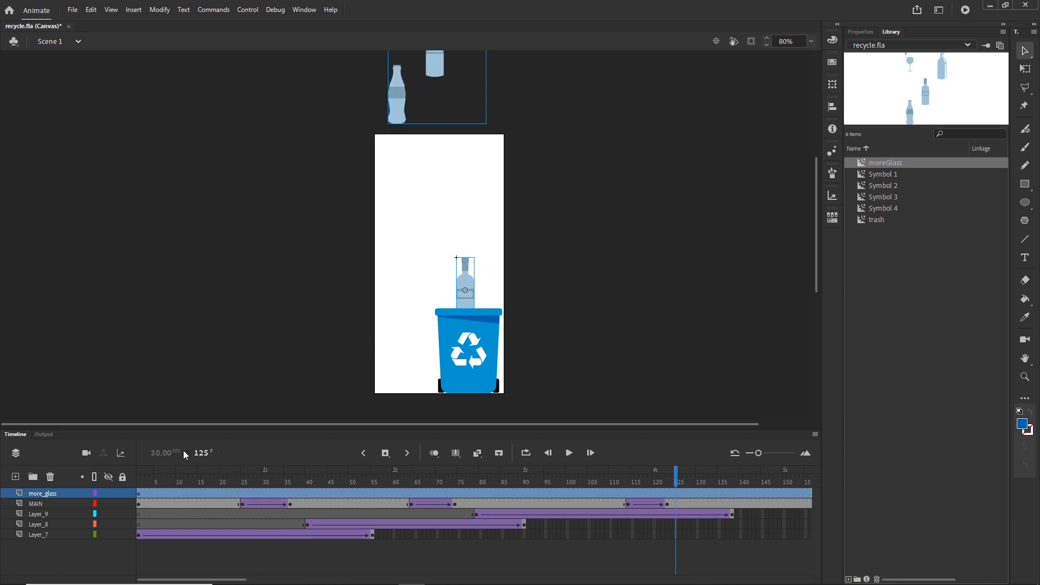
Step: Shift the more_glass layer's first keyframe to frame 127
{"action": "left_click", "coordinate": [140, 494]}
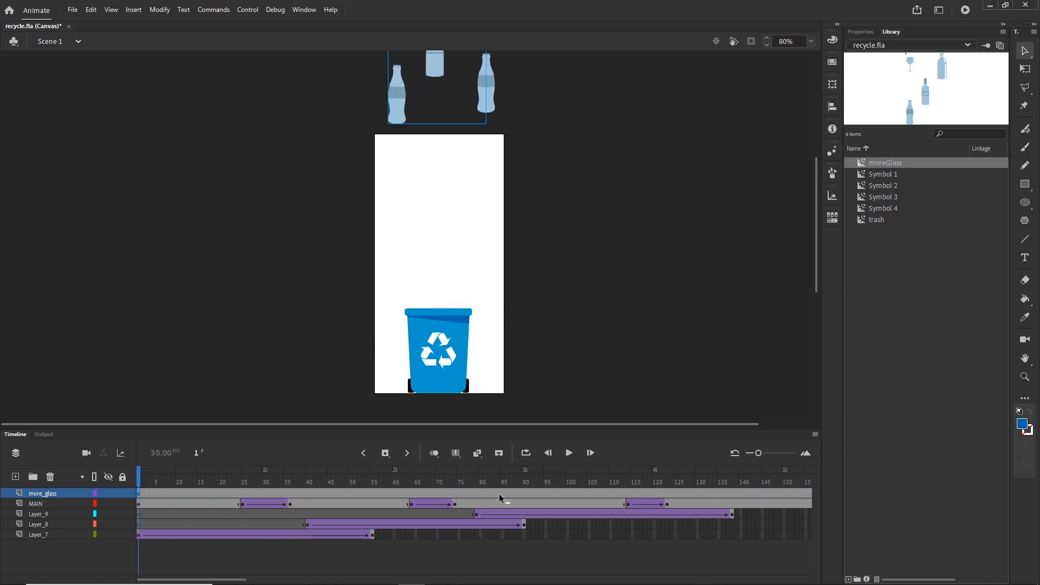
{"action": "left_click", "coordinate": [681, 493]}
{"action": "left_click", "coordinate": [684, 493]}
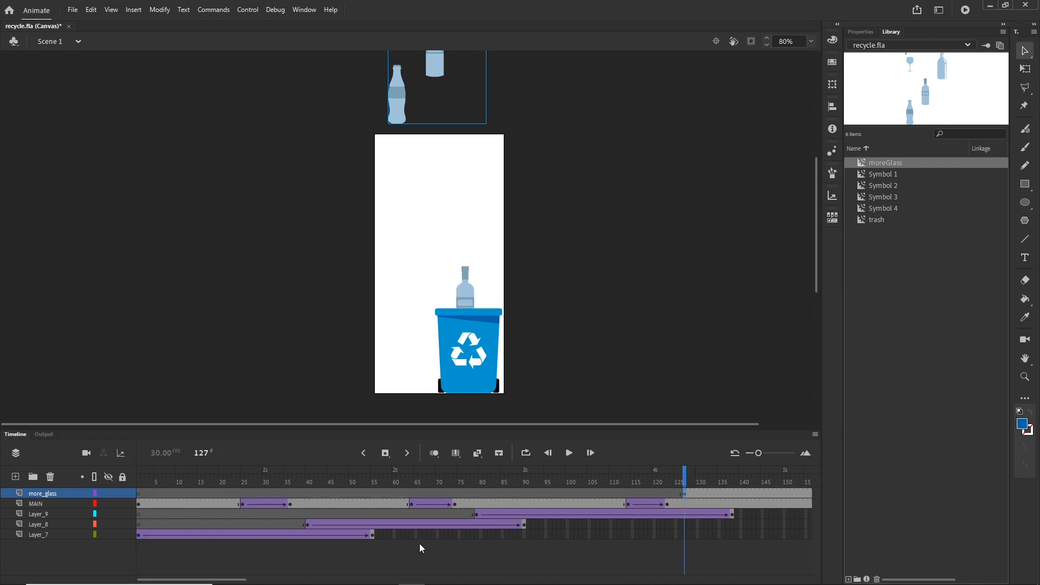
Step: Insert a keyframe at frame 181 on the more_glass layer and move the moreGlass instance straight down until it sits below the stage
{"action": "left_click_drag", "start_coordinate": [239, 581], "coordinate": [293, 581]}
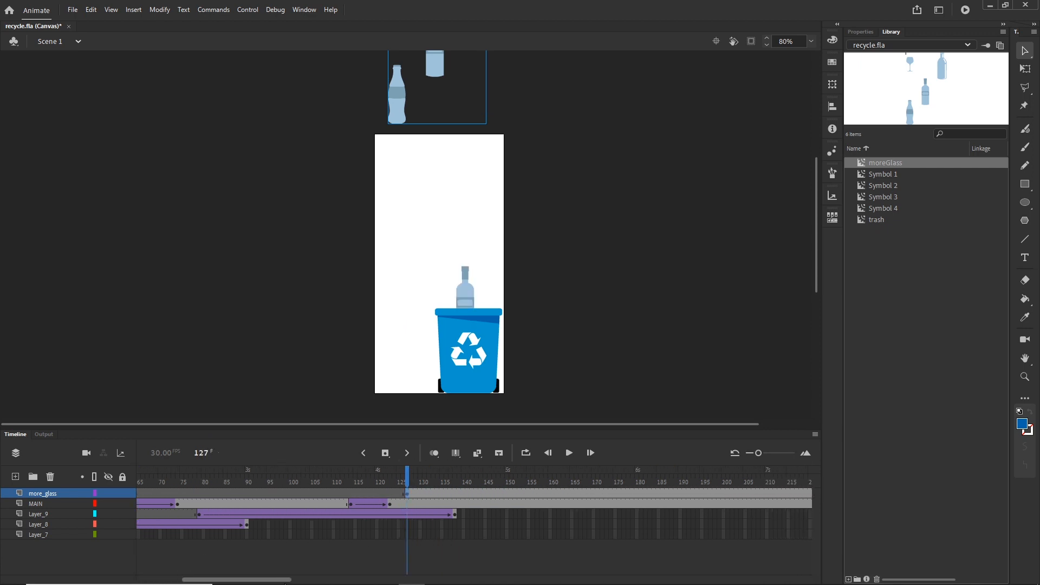
{"action": "left_click", "coordinate": [641, 493]}
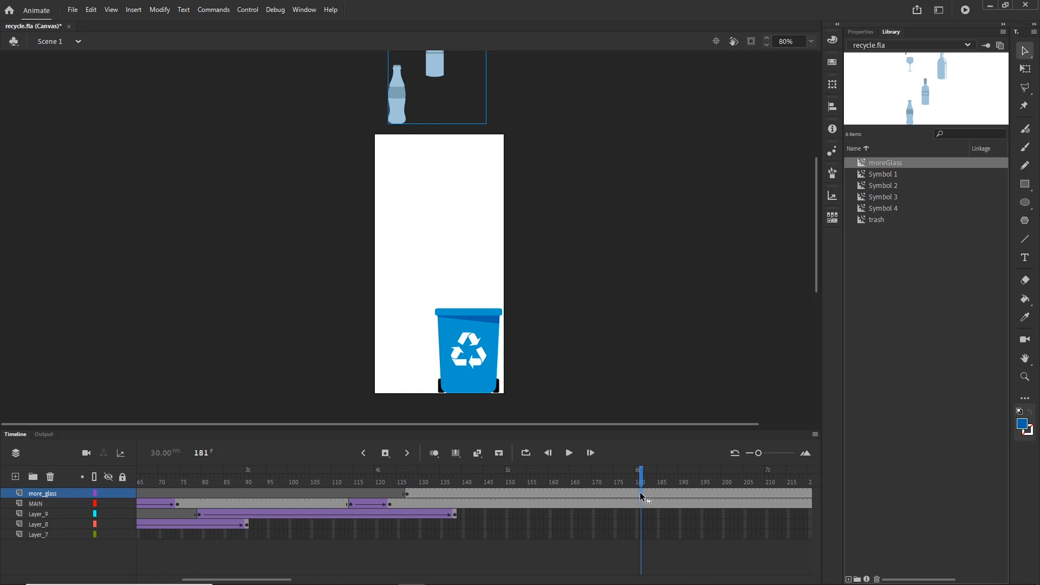
{"action": "key", "text": "shift+Down"}
{"action": "key", "text": "shift+Down"}
{"action": "key", "text": "shift+Down"}
{"action": "key", "text": "shift+Down"}
{"action": "key", "text": "shift+Down"}
{"action": "key", "text": "shift+Down"}
{"action": "key", "text": "shift+Down"}
{"action": "key", "text": "shift+Down"}
{"action": "key", "text": "shift+Down"}
{"action": "key", "text": "shift+Down"}
{"action": "key", "text": "shift+Down"}
{"action": "key", "text": "shift+Down"}
{"action": "key", "text": "shift+Down"}
{"action": "key", "text": "shift+Down"}
{"action": "key", "text": "shift+Down"}
{"action": "key", "text": "shift+Down"}
{"action": "key", "text": "shift+Down"}
{"action": "key", "text": "shift+Down"}
{"action": "key", "text": "shift+Down"}
{"action": "key", "text": "shift+Down"}
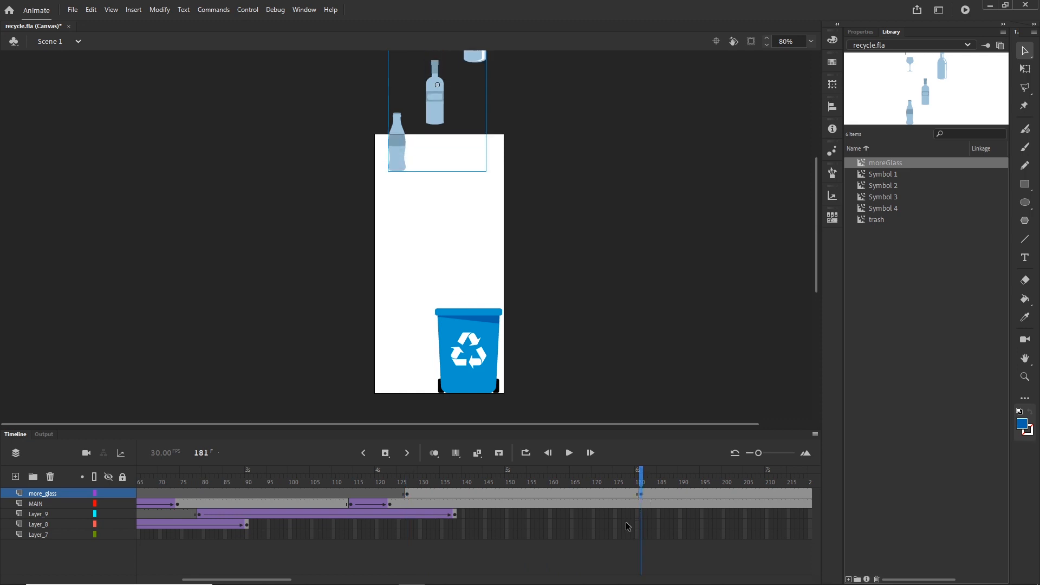
{"action": "key", "text": "shift+Down"}
{"action": "key", "text": "shift+Down"}
{"action": "key", "text": "shift+Down"}
{"action": "key", "text": "shift+Down"}
{"action": "key", "text": "shift+Down"}
{"action": "key", "text": "shift+Down"}
{"action": "key", "text": "shift+Down"}
{"action": "key", "text": "shift+Down"}
{"action": "key", "text": "shift+Down"}
{"action": "key", "text": "shift+Down"}
{"action": "key", "text": "shift+Down"}
{"action": "key", "text": "shift+Down"}
{"action": "key", "text": "shift+Down"}
{"action": "key", "text": "shift+Down"}
{"action": "key", "text": "shift+Down"}
{"action": "key", "text": "shift+Down"}
{"action": "key", "text": "shift+Down"}
{"action": "key", "text": "shift+Down"}
{"action": "key", "text": "shift+Down"}
{"action": "key", "text": "shift+Down"}
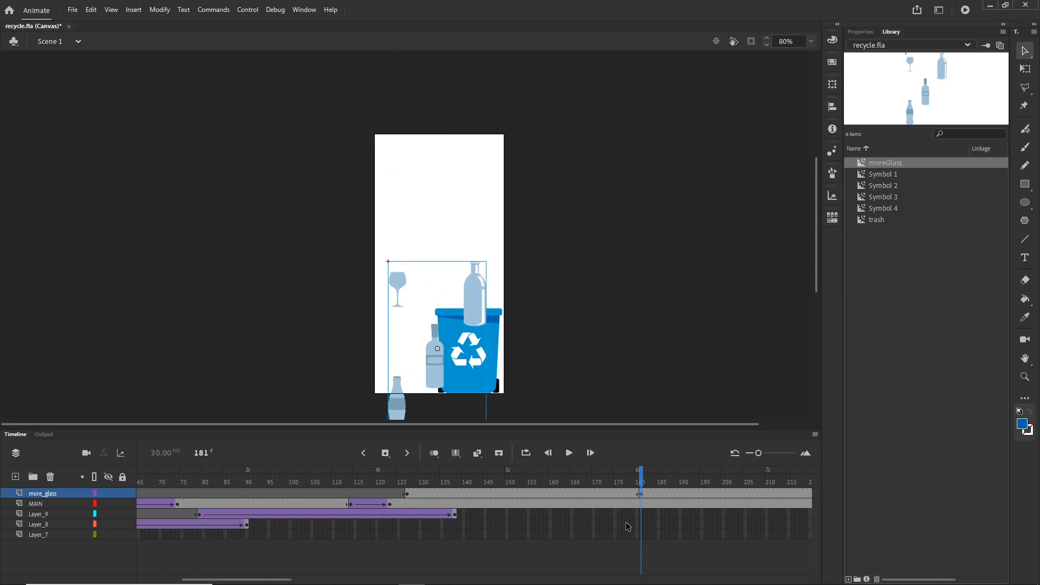
{"action": "key", "text": "shift+Down"}
{"action": "key", "text": "shift+Down"}
{"action": "key", "text": "shift+Down"}
{"action": "key", "text": "shift+Down"}
{"action": "key", "text": "shift+Down"}
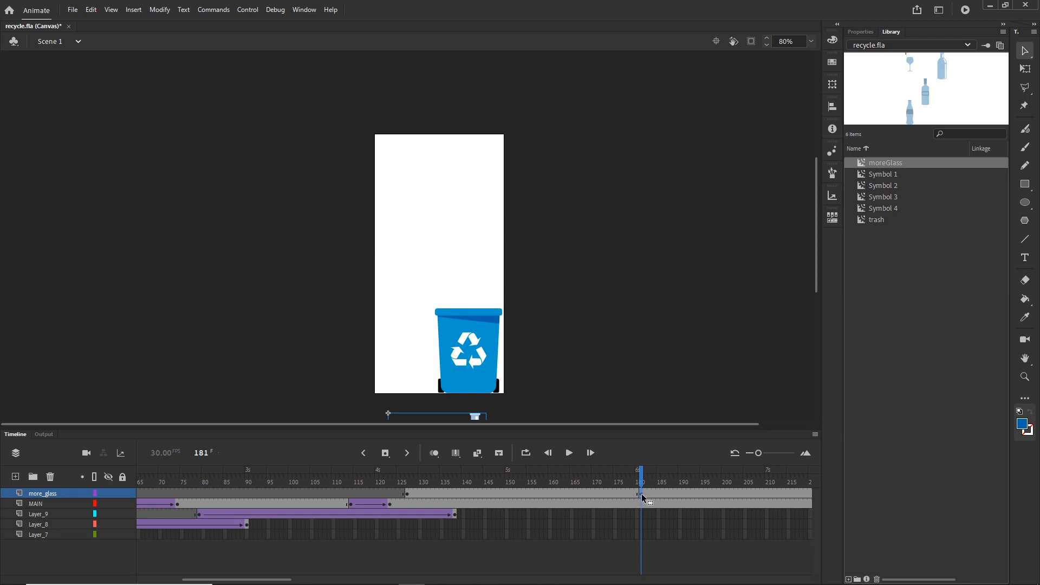
Step: Move the more_glass end keyframe to frame 203 and create a classic tween between it and the keyframe at frame 127
{"action": "left_click_drag", "start_coordinate": [706, 493], "coordinate": [736, 493]}
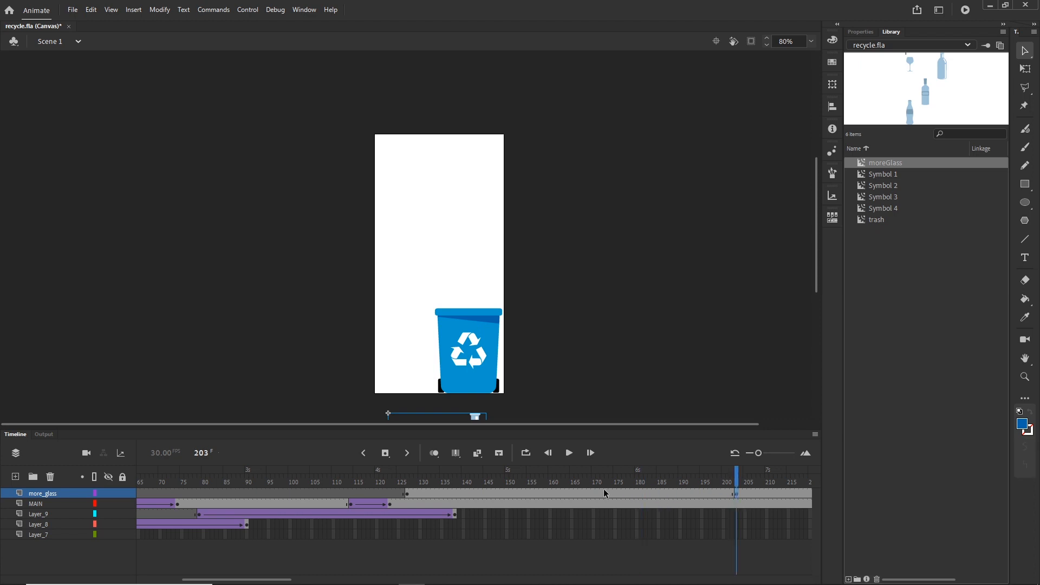
{"action": "left_click", "coordinate": [563, 493]}
{"action": "right_click", "coordinate": [563, 494]}
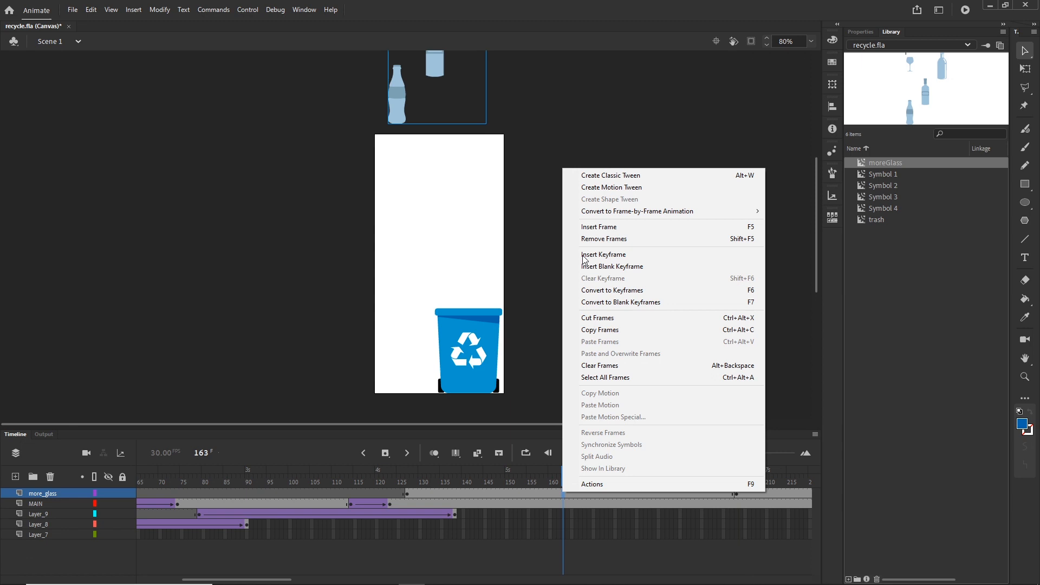
{"action": "left_click", "coordinate": [607, 174]}
{"action": "left_click_drag", "start_coordinate": [565, 475], "coordinate": [498, 477]}
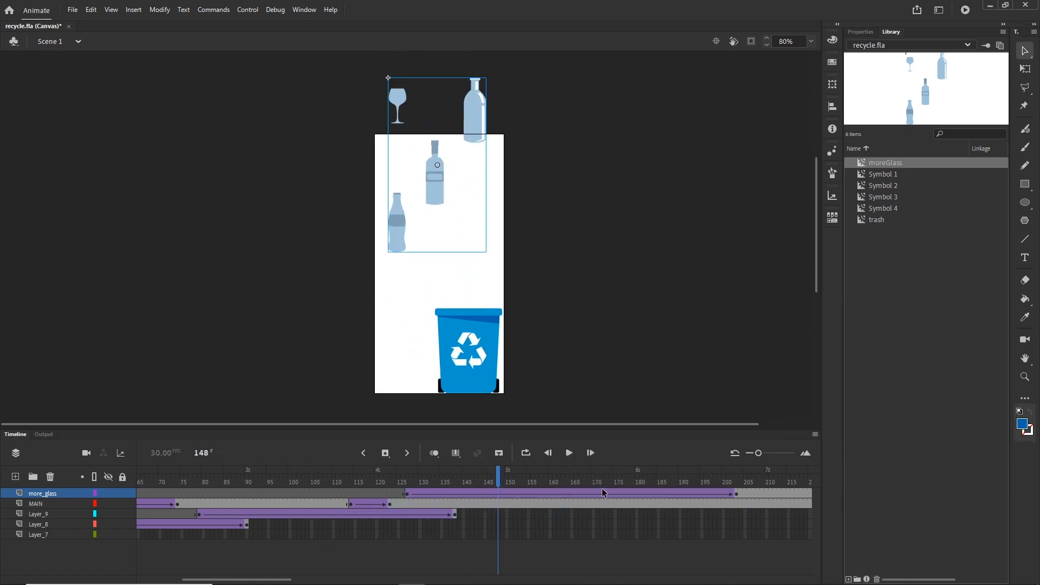
Step: Shift the entire more_glass tween earlier so that it runs from frame 111 to frame 187
{"action": "left_click", "coordinate": [736, 493]}
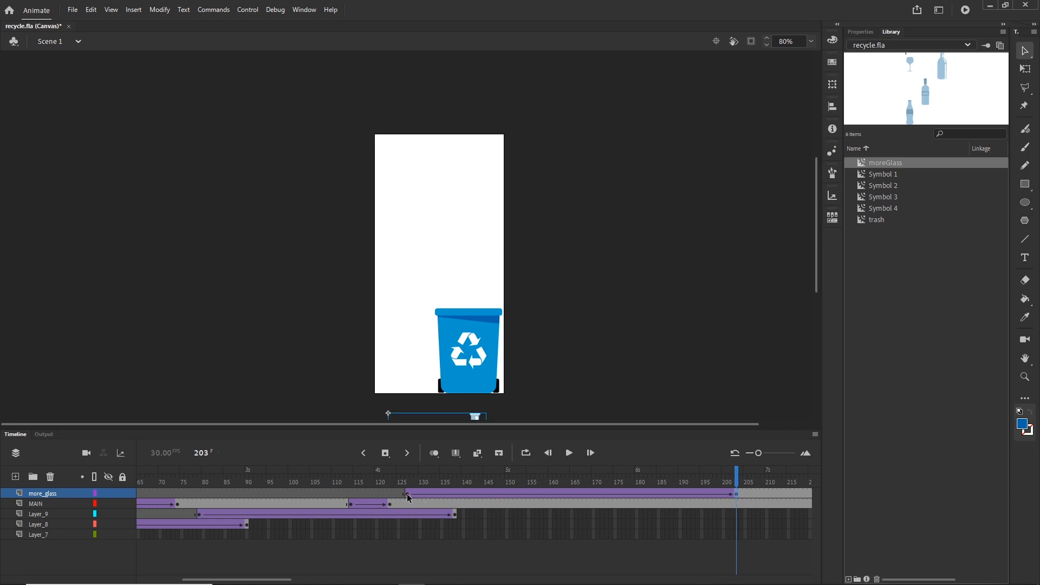
{"action": "left_click_drag", "start_coordinate": [407, 494], "coordinate": [383, 494]}
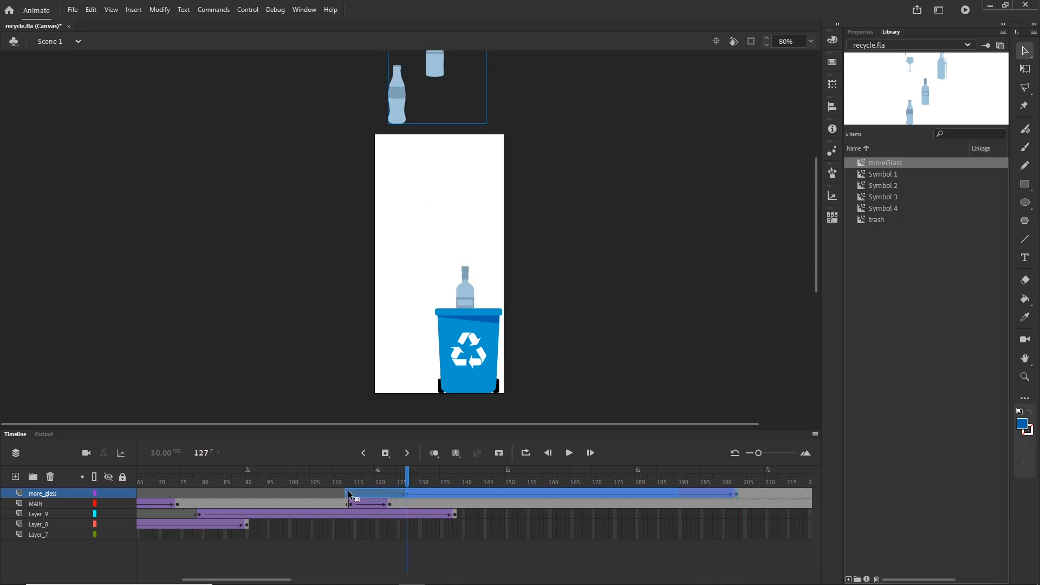
{"action": "left_click_drag", "start_coordinate": [314, 492], "coordinate": [451, 479]}
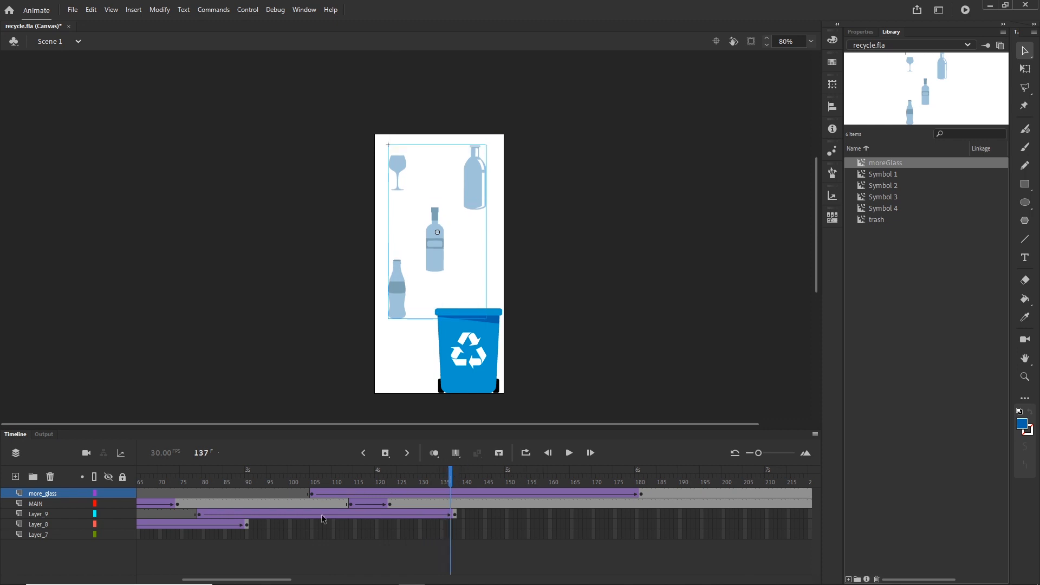
{"action": "left_click", "coordinate": [641, 495]}
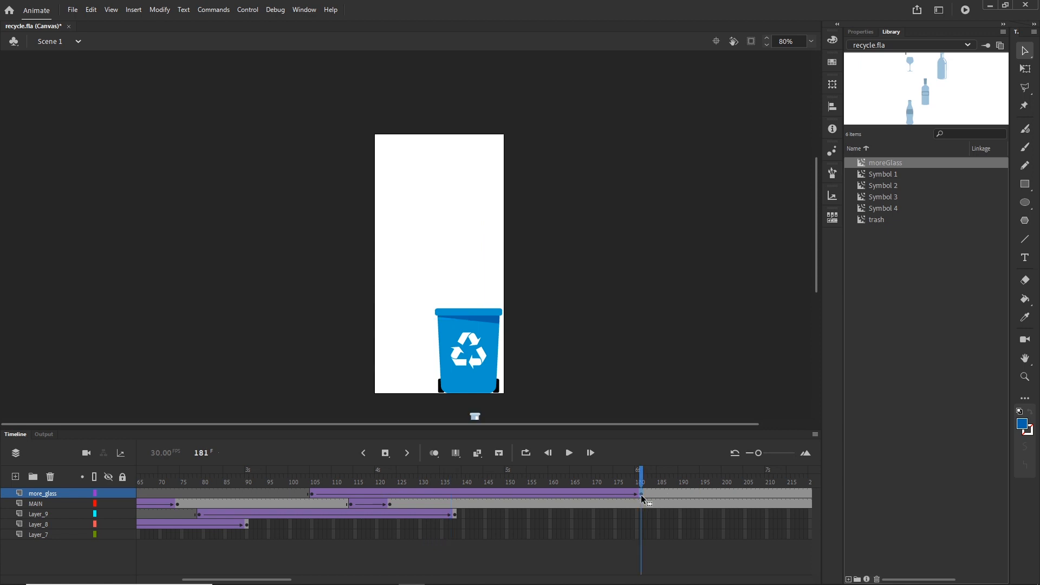
{"action": "left_click", "coordinate": [311, 493]}
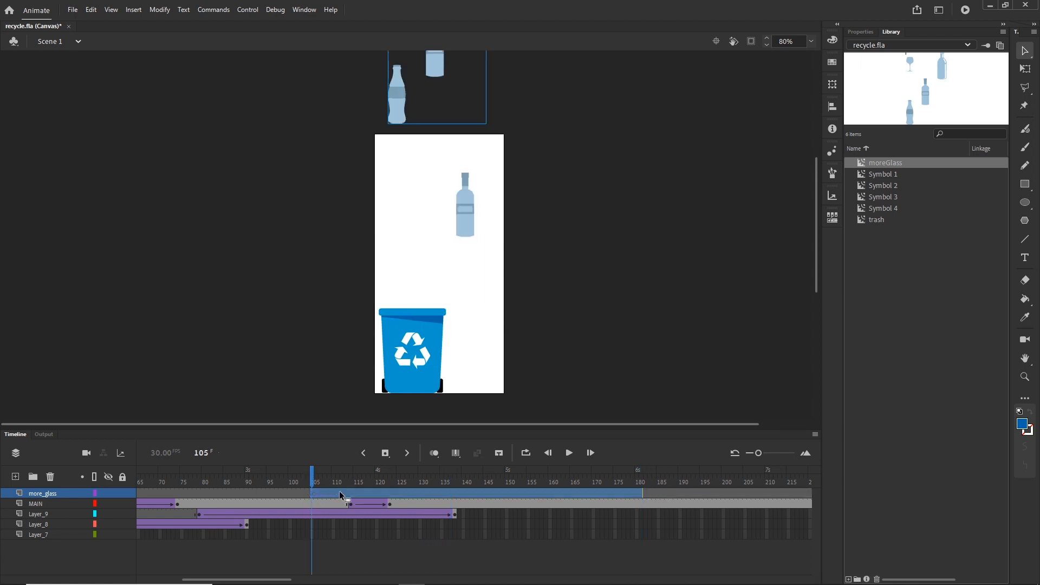
{"action": "left_click_drag", "start_coordinate": [313, 493], "coordinate": [459, 471]}
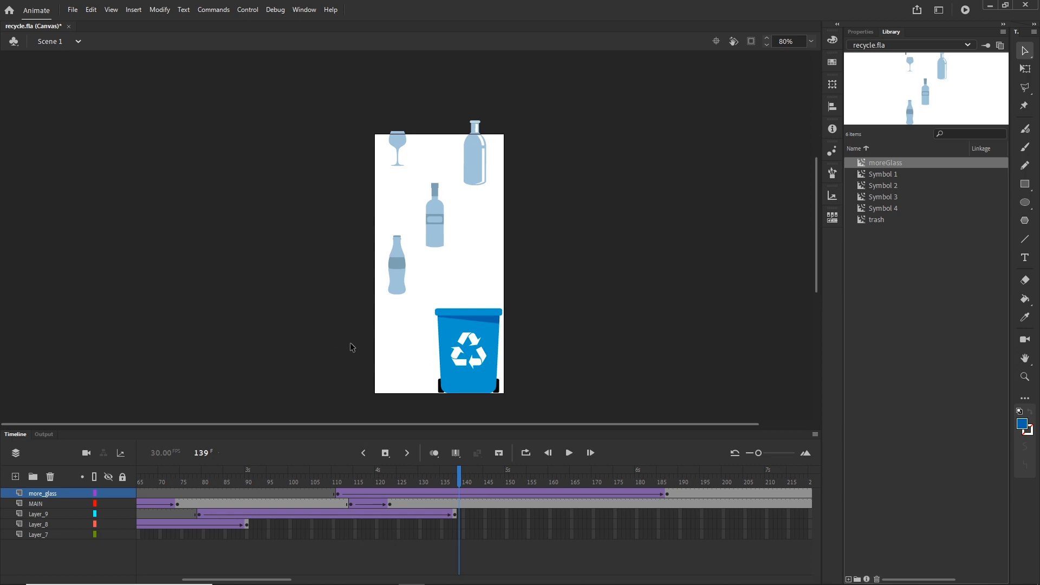
Step: Insert keyframes at frames 139 and 148 on the MAIN layer and move the bin about 150 px left at frame 148
{"action": "left_click", "coordinate": [38, 504]}
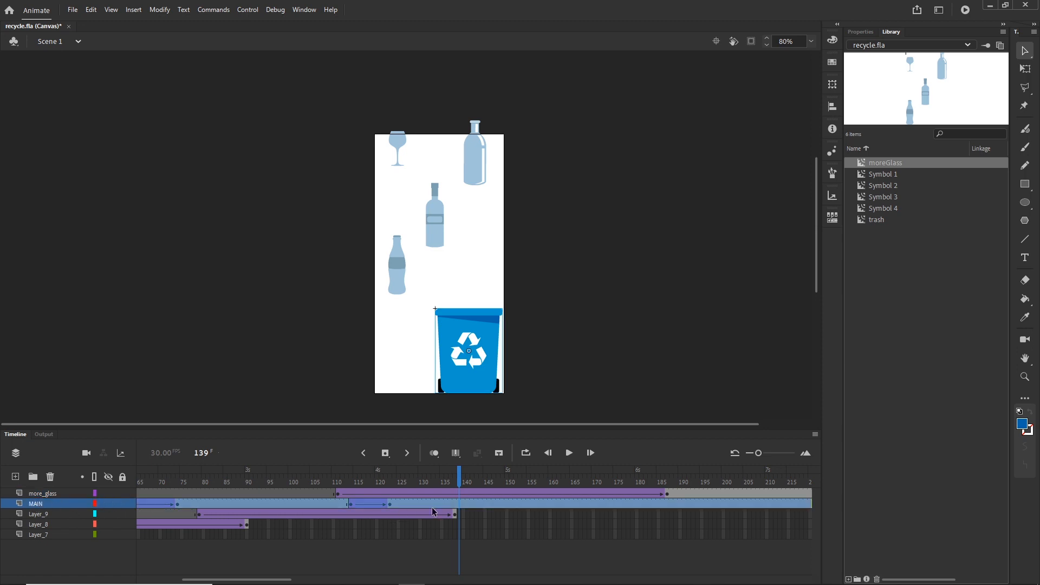
{"action": "left_click", "coordinate": [460, 506]}
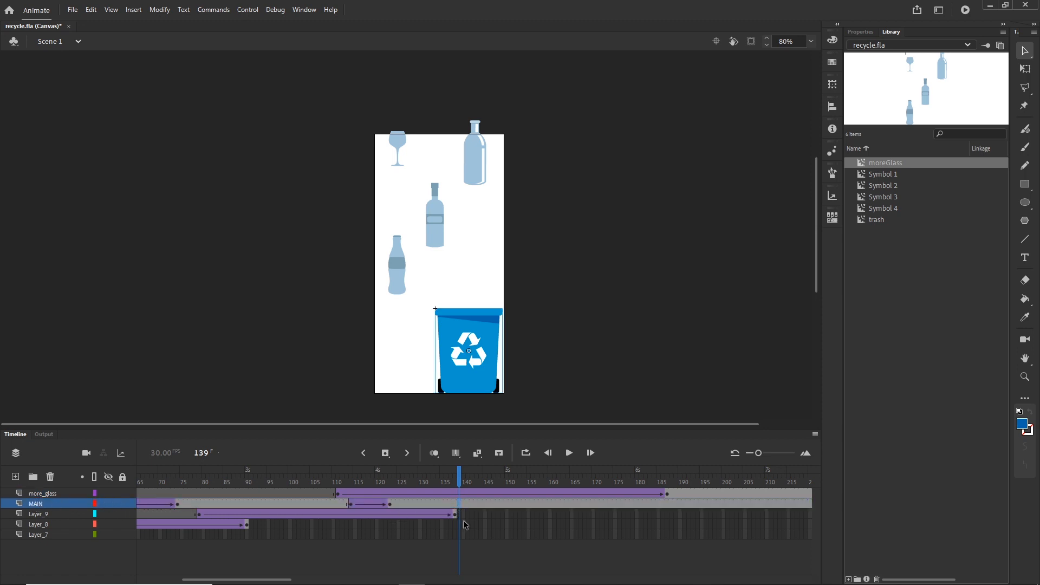
{"action": "key", "text": "F6"}
{"action": "left_click", "coordinate": [496, 502]}
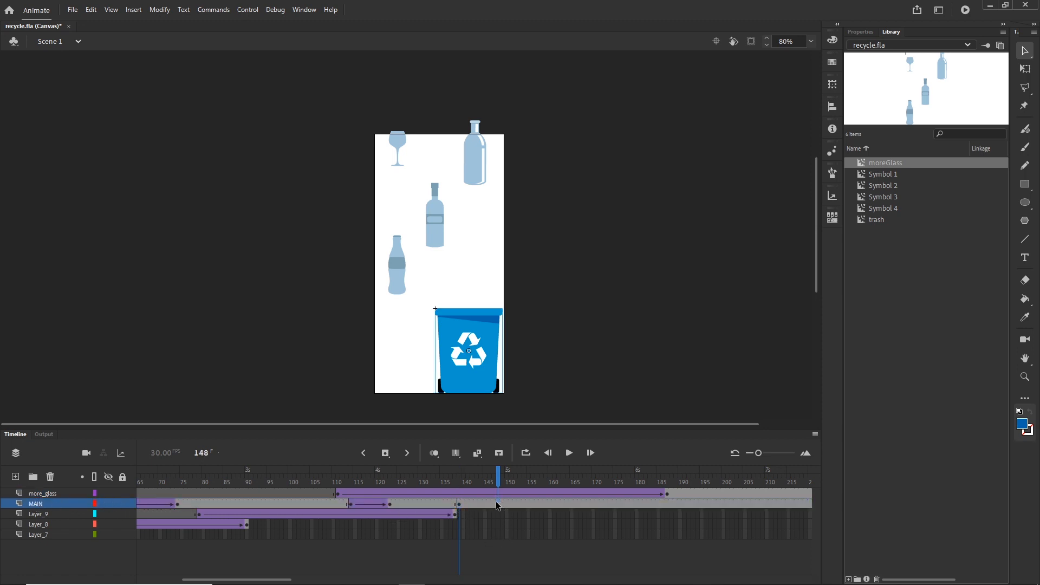
{"action": "key", "text": "F6"}
{"action": "key", "text": "shift+Left"}
{"action": "key", "text": "shift+Left"}
{"action": "key", "text": "shift+Left"}
{"action": "key", "text": "shift+Left"}
{"action": "key", "text": "shift+Left"}
{"action": "key", "text": "shift+Left"}
{"action": "key", "text": "shift+Left"}
{"action": "key", "text": "shift+Left"}
{"action": "key", "text": "shift+Left"}
{"action": "key", "text": "shift+Left"}
{"action": "key", "text": "shift+Left"}
{"action": "key", "text": "shift+Left"}
{"action": "key", "text": "shift+Left"}
{"action": "key", "text": "shift+Left"}
{"action": "key", "text": "shift+Left"}
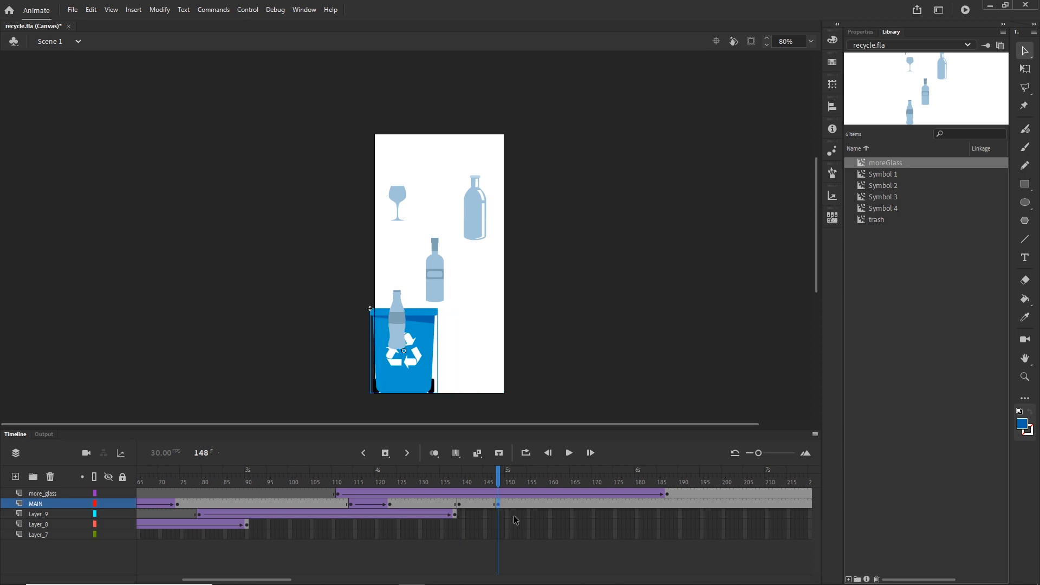
Step: Create a classic tween between frames 139 and 148 on MAIN and place the MAIN layer above more_glass
{"action": "right_click", "coordinate": [477, 504]}
{"action": "left_click", "coordinate": [524, 188]}
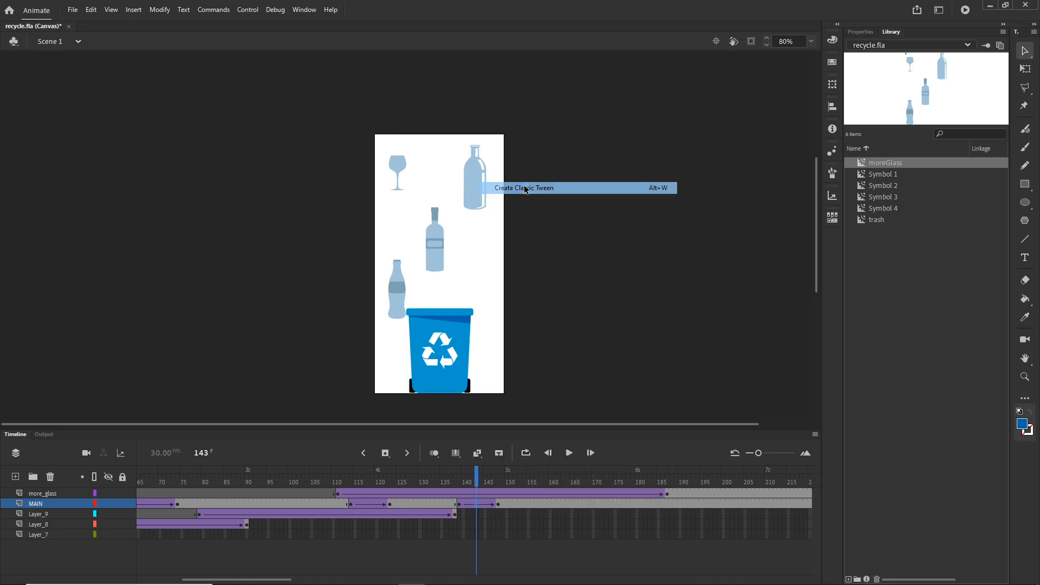
{"action": "mouse_move", "coordinate": [476, 474]}
{"action": "left_mouse_down"}
{"action": "mouse_move", "coordinate": [466, 475]}
{"action": "mouse_move", "coordinate": [490, 474]}
{"action": "left_mouse_up"}
{"action": "left_click_drag", "start_coordinate": [39, 504], "coordinate": [40, 492]}
{"action": "mouse_move", "coordinate": [485, 474]}
{"action": "left_mouse_down"}
{"action": "mouse_move", "coordinate": [463, 475]}
{"action": "mouse_move", "coordinate": [497, 481]}
{"action": "left_mouse_up"}
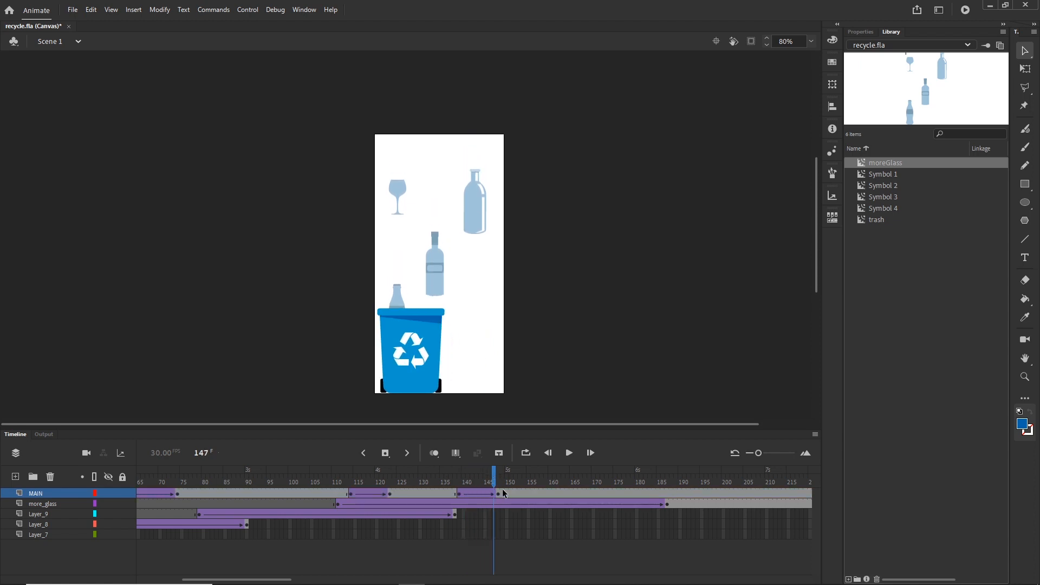
Step: Shift the entire more_glass tween later so that it runs from frame 117 to frame 193
{"action": "left_click", "coordinate": [667, 504]}
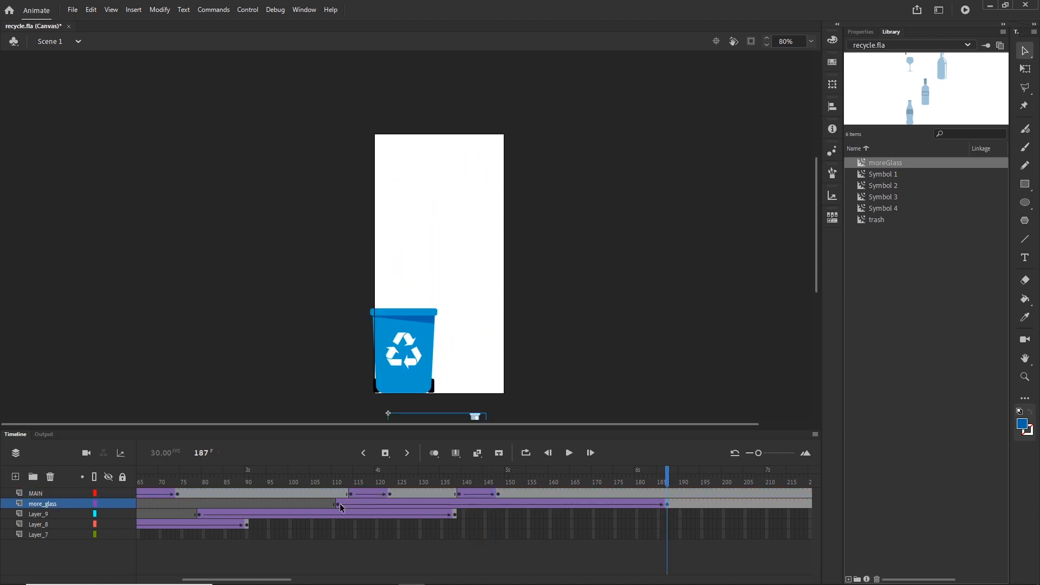
{"action": "left_click_drag", "start_coordinate": [340, 505], "coordinate": [547, 485]}
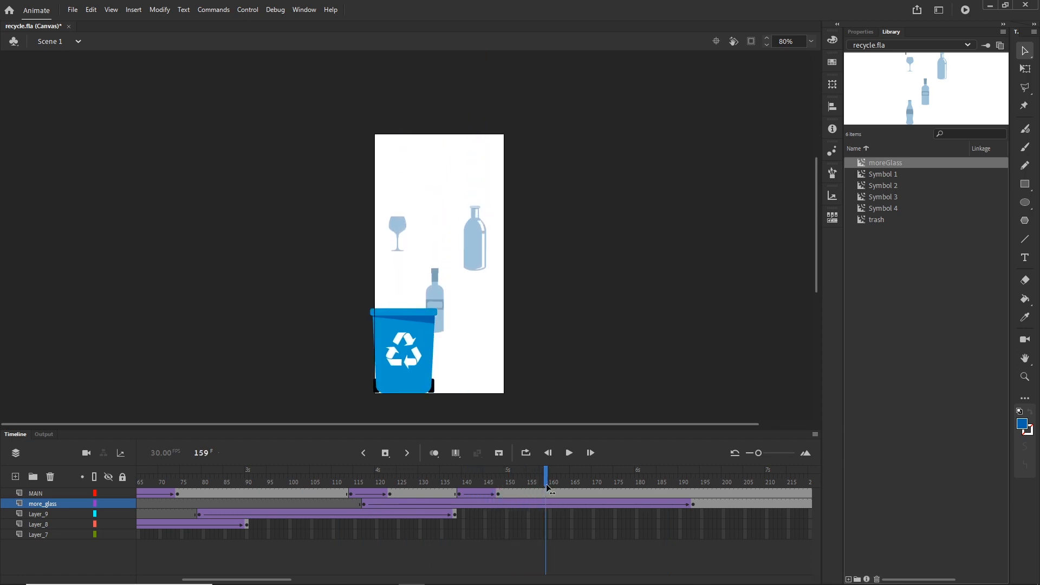
{"action": "left_click", "coordinate": [694, 504]}
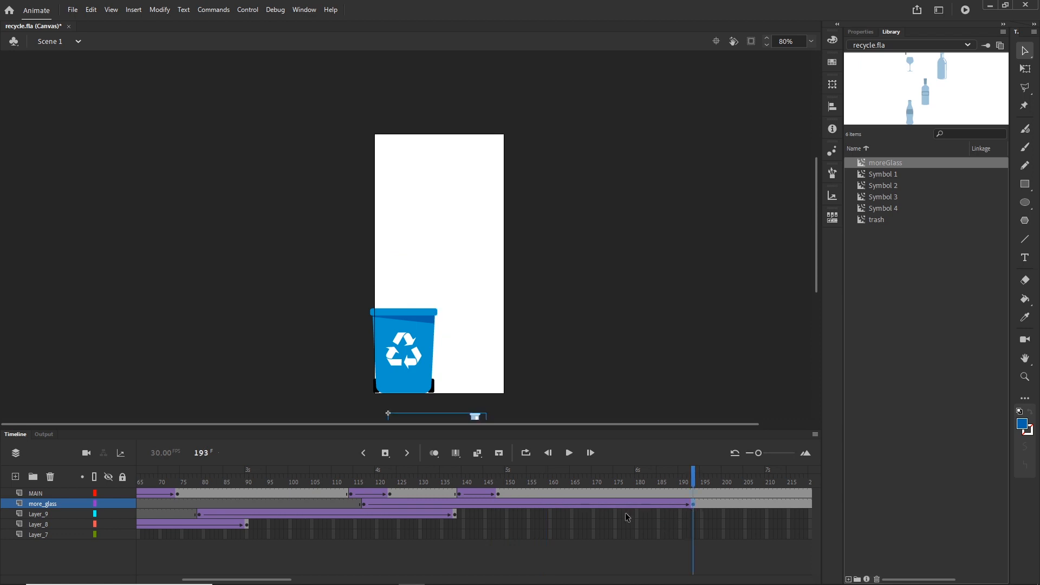
Step: Move the bin about 30 px to the right at the MAIN layer's frame 148 keyframe
{"action": "key", "text": "shift+Right"}
{"action": "key", "text": "shift+Left"}
{"action": "left_click", "coordinate": [499, 493]}
{"action": "key", "text": "shift+Right"}
{"action": "key", "text": "shift+Right"}
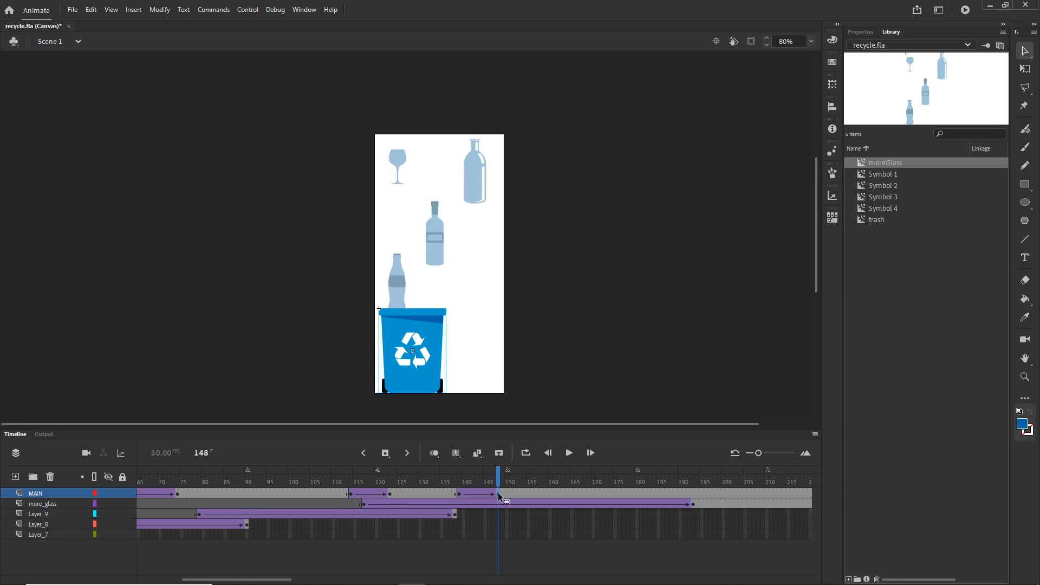
{"action": "key", "text": "shift+Right"}
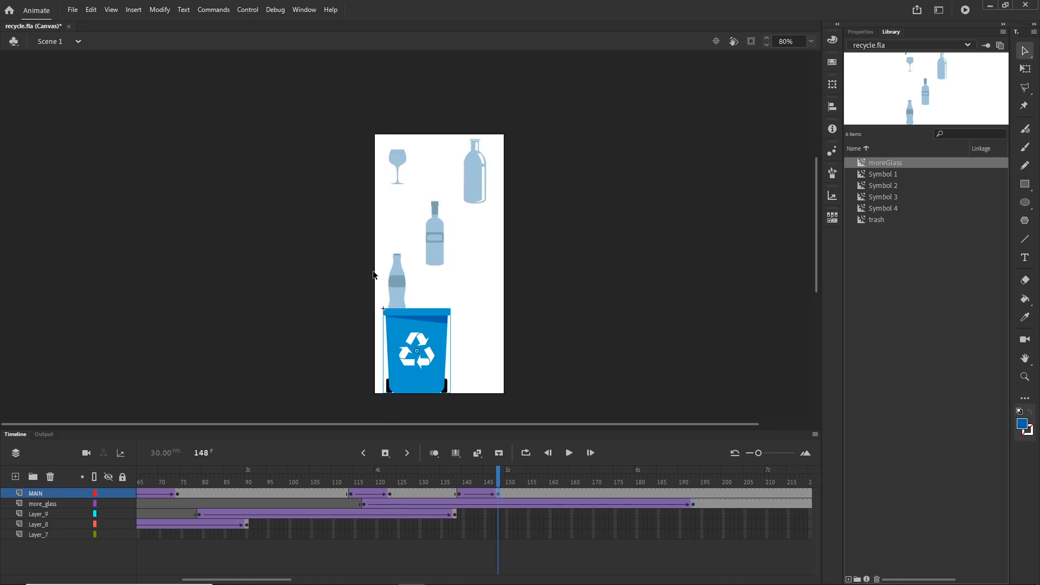
Step: Preview the falling glass from frame 148 to frame 174, temporarily clipping the content outside the stage
{"action": "left_click_drag", "start_coordinate": [501, 479], "coordinate": [573, 479]}
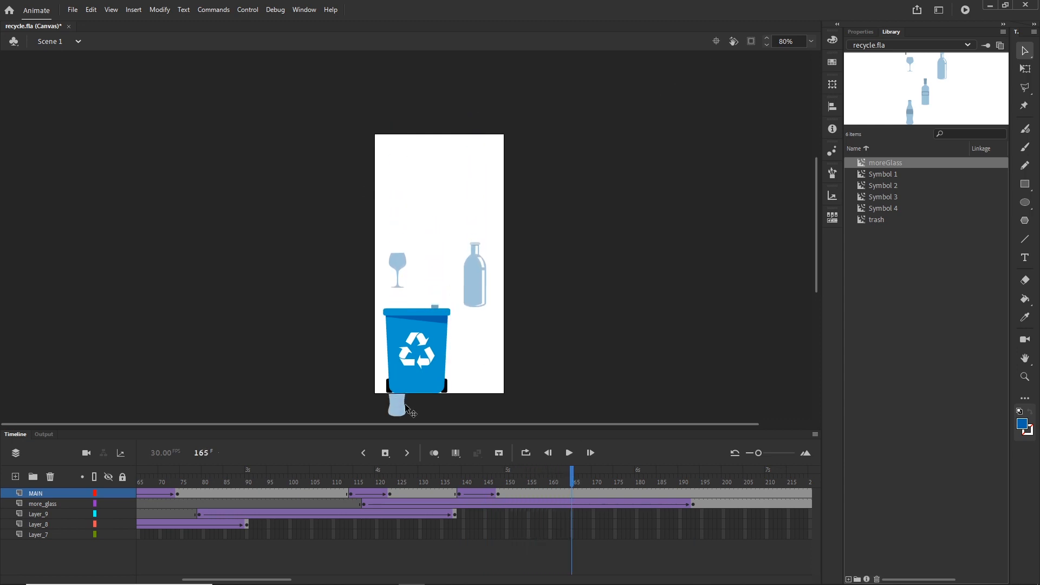
{"action": "left_click", "coordinate": [751, 41]}
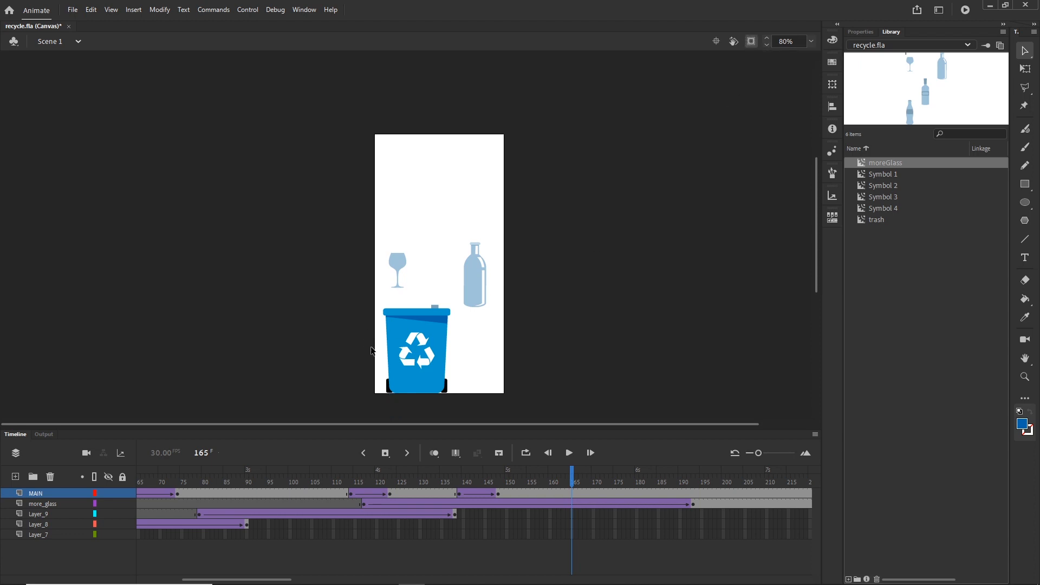
{"action": "left_click", "coordinate": [751, 41]}
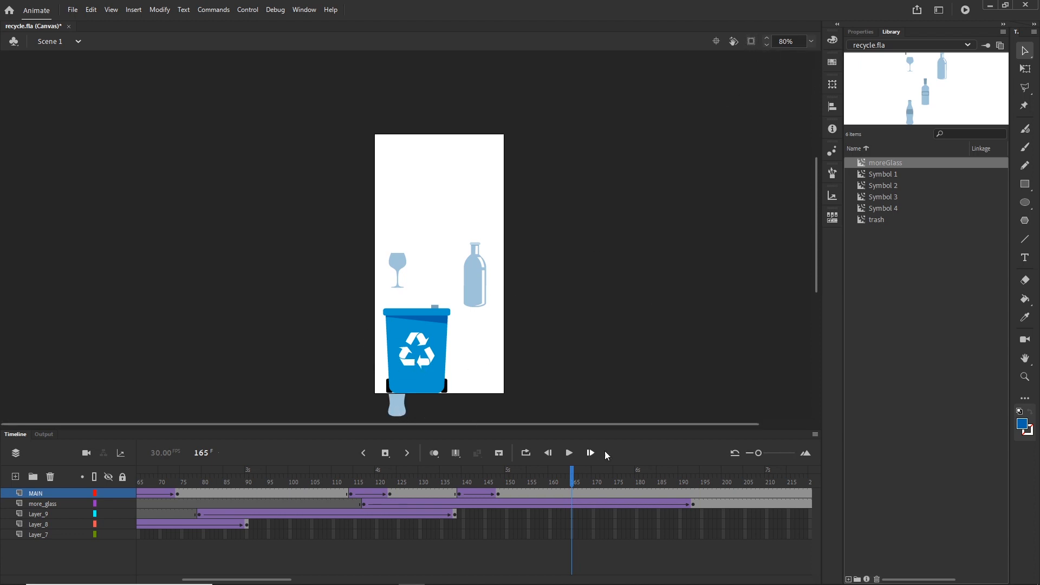
{"action": "left_click_drag", "start_coordinate": [575, 476], "coordinate": [611, 470]}
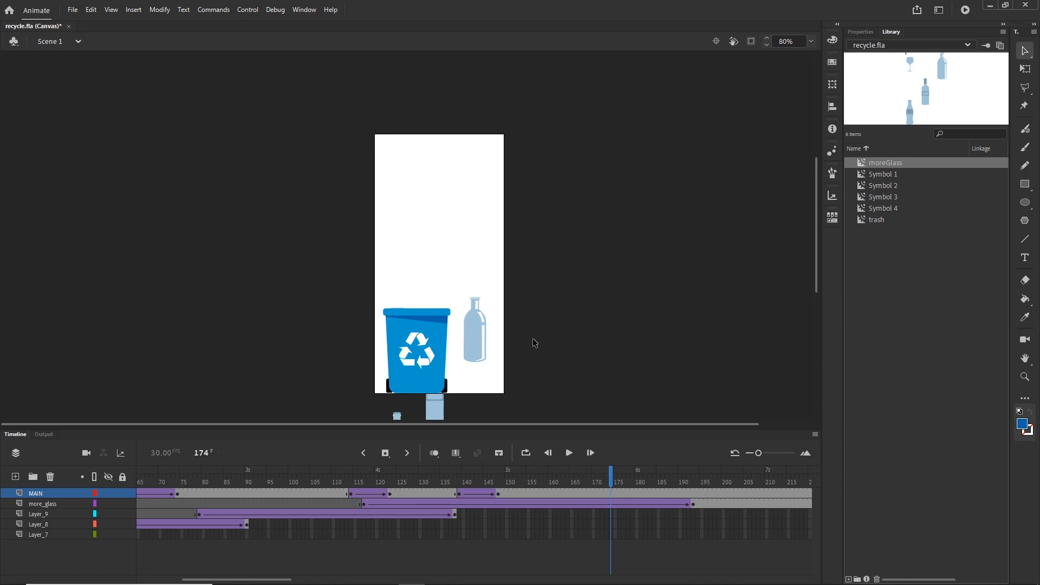
Step: Add a new layer above MAIN and draw a red rectangle without a stroke on it, covering the whole stage
{"action": "left_click", "coordinate": [15, 477]}
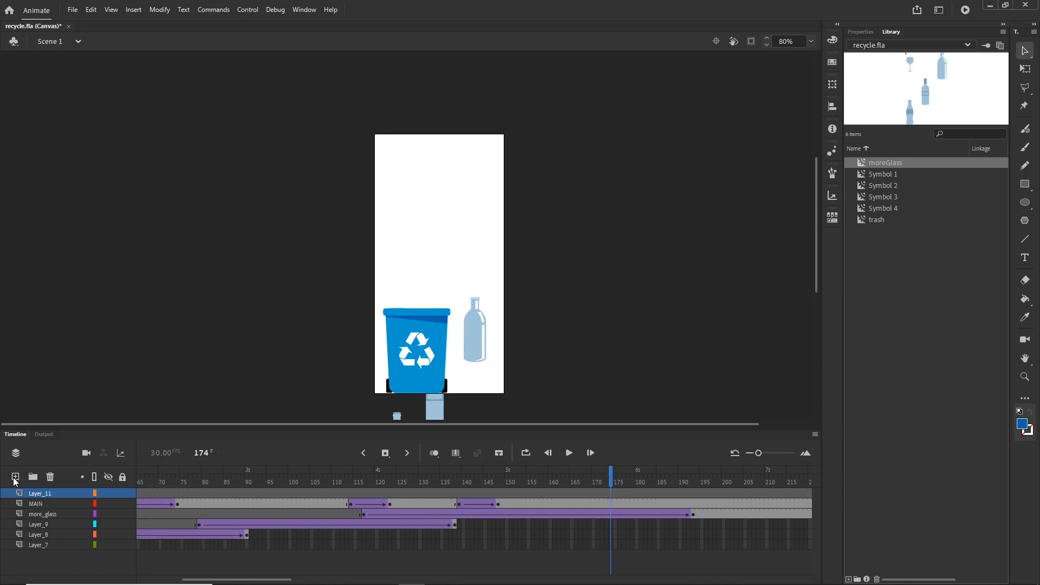
{"action": "left_click", "coordinate": [1025, 185]}
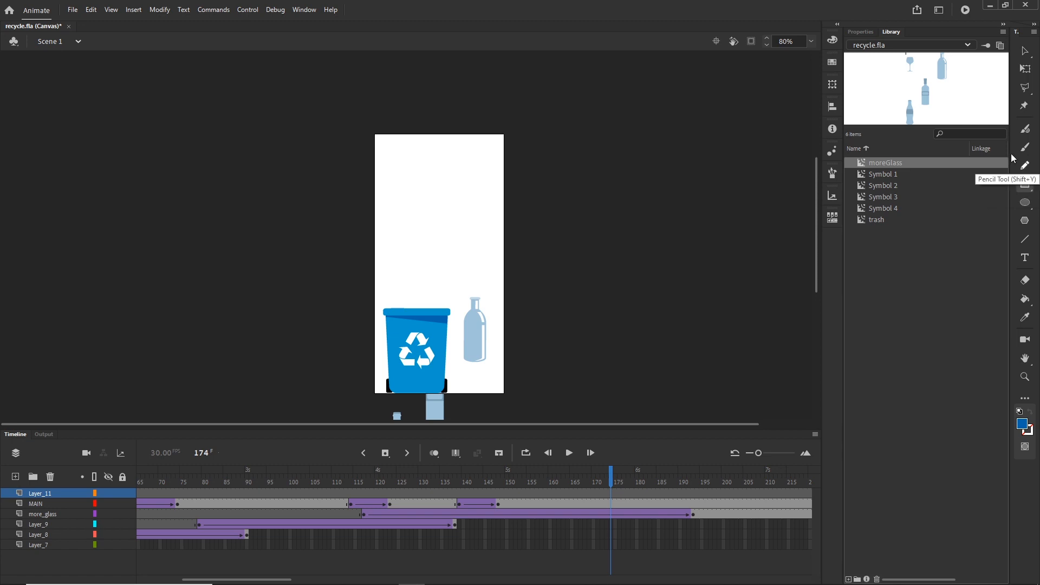
{"action": "left_click", "coordinate": [865, 33]}
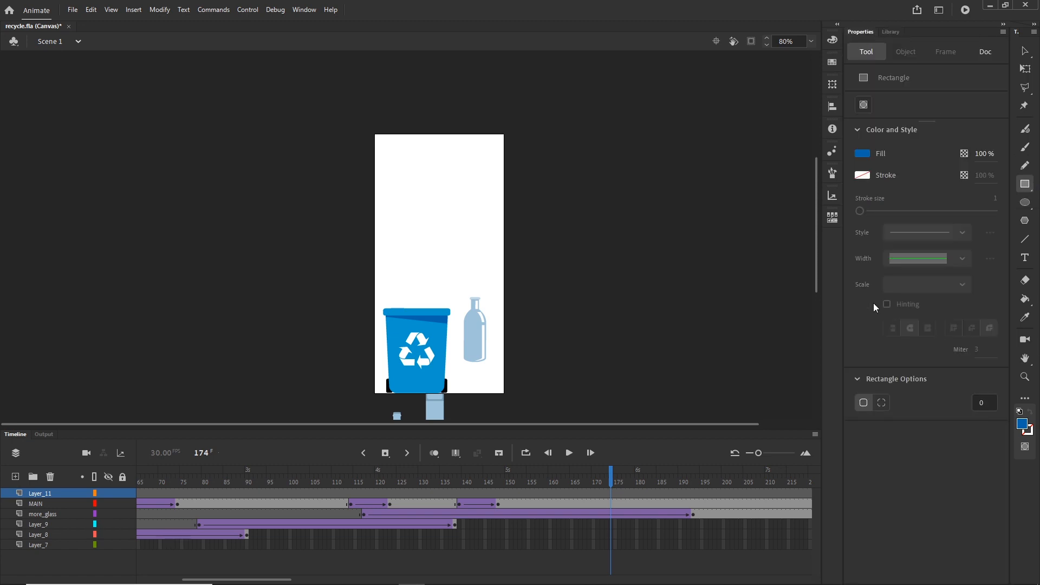
{"action": "left_click", "coordinate": [861, 154]}
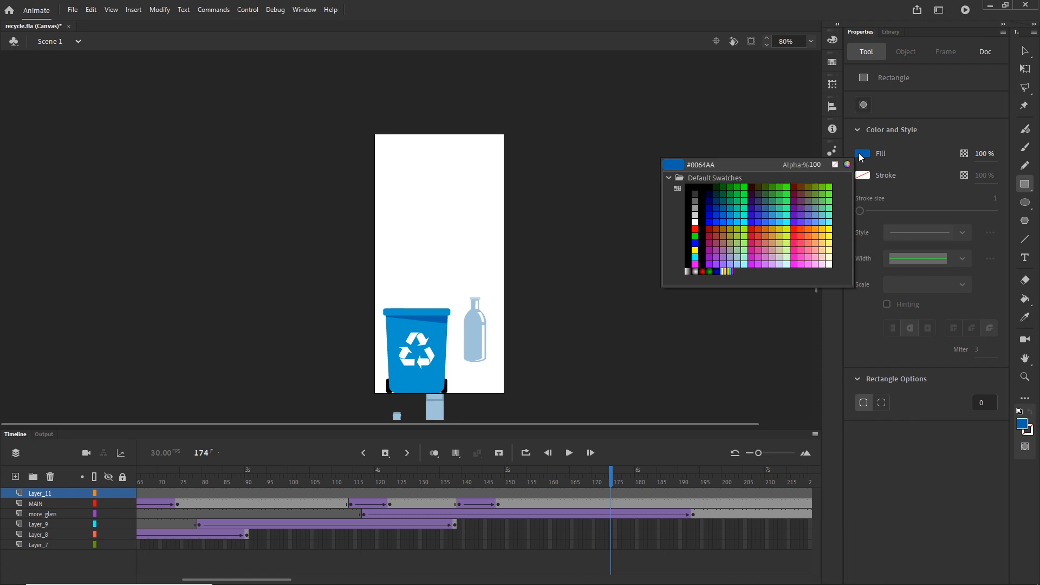
{"action": "left_click", "coordinate": [798, 228]}
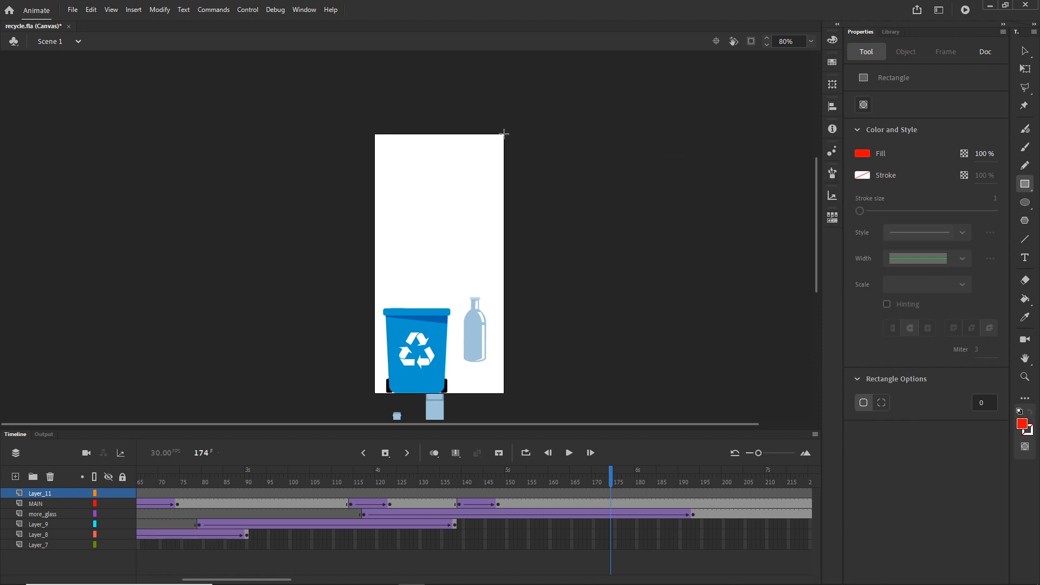
{"action": "left_click_drag", "start_coordinate": [504, 139], "coordinate": [372, 399]}
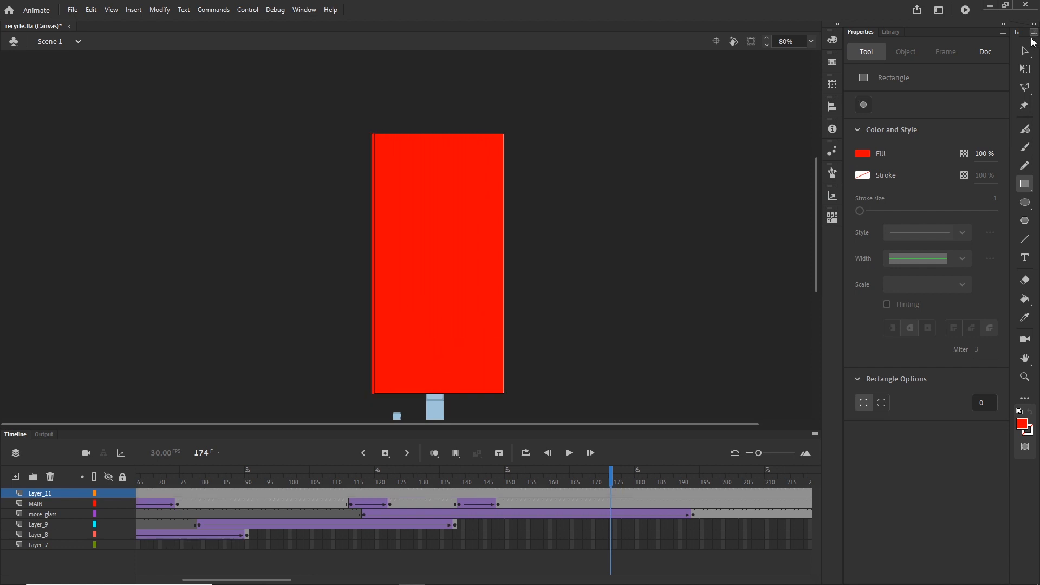
Step: Convert the red rectangle into a movie clip symbol named eror
{"action": "left_click", "coordinate": [1025, 51]}
{"action": "left_click", "coordinate": [445, 235]}
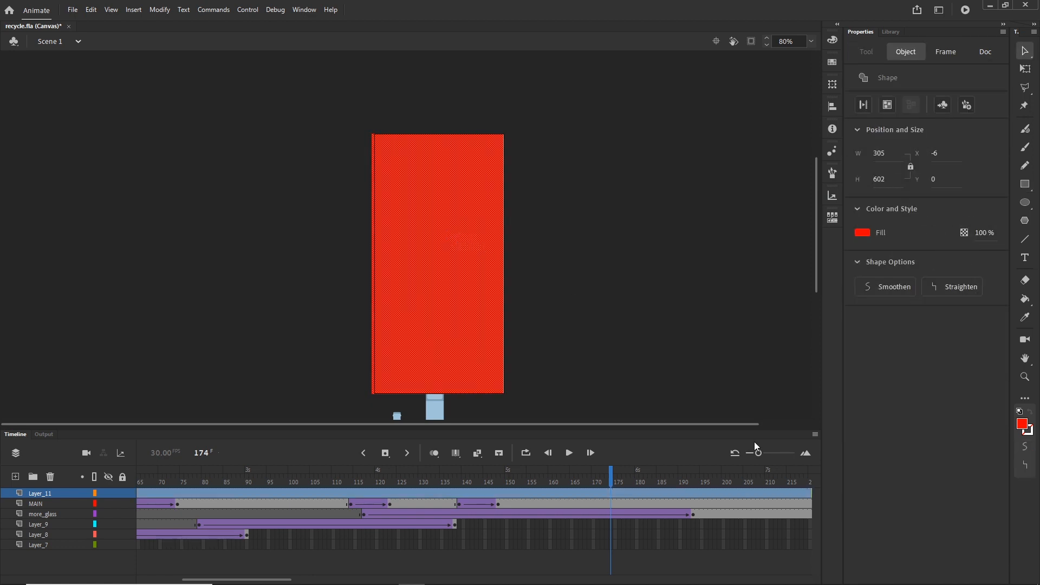
{"action": "key", "text": "F8"}
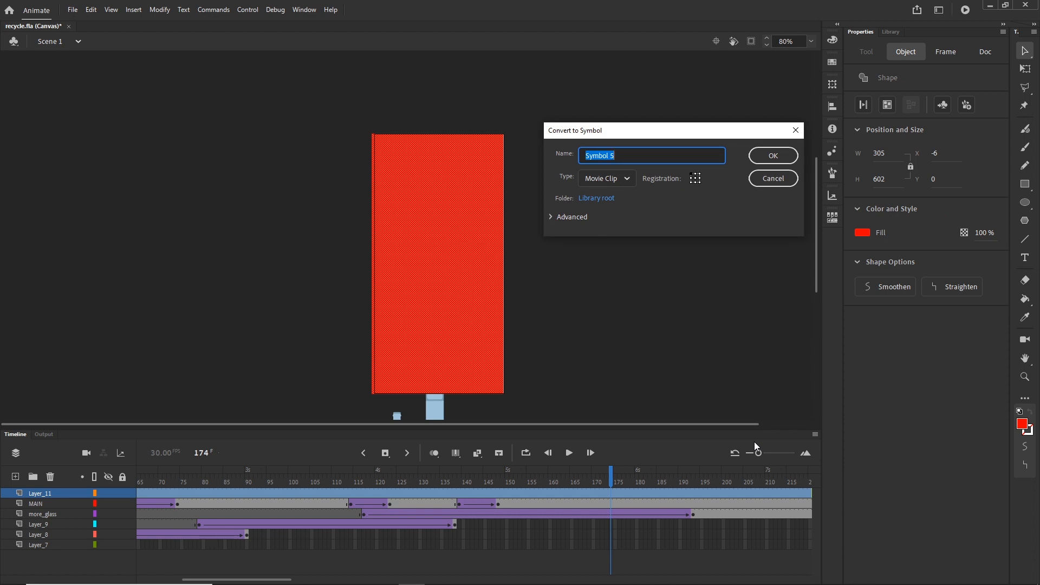
{"action": "type", "text": "eror"}
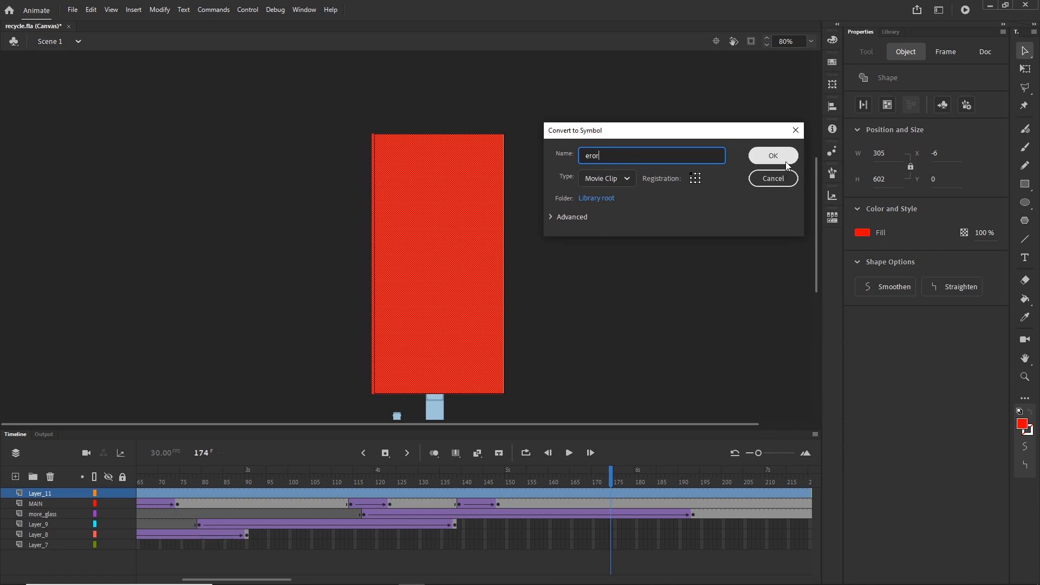
{"action": "left_click", "coordinate": [784, 163]}
{"action": "left_click", "coordinate": [641, 314]}
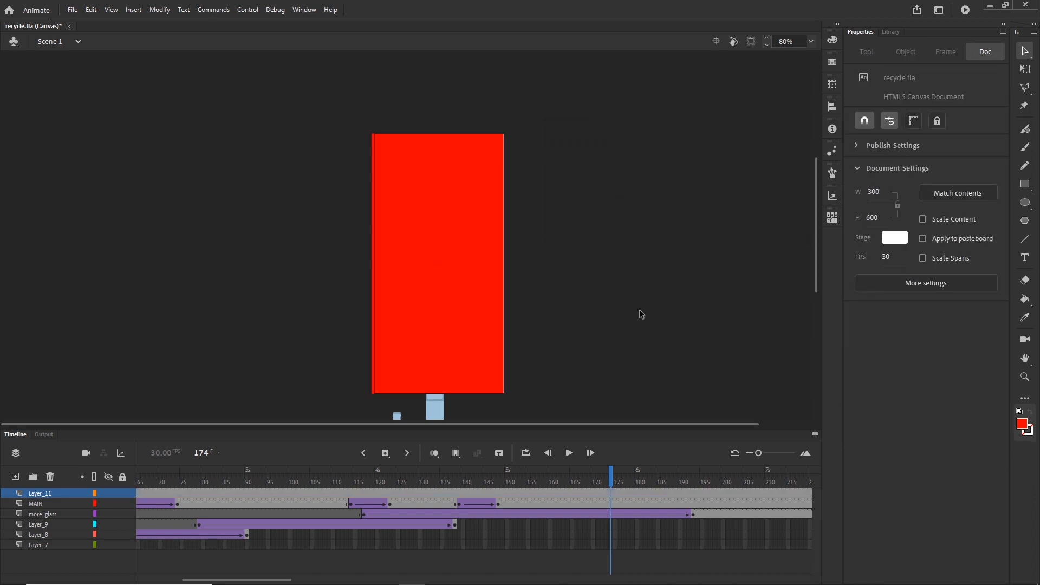
Step: Apply an Alpha color effect of 30% to the red rectangle's movie clip
{"action": "left_click", "coordinate": [452, 222]}
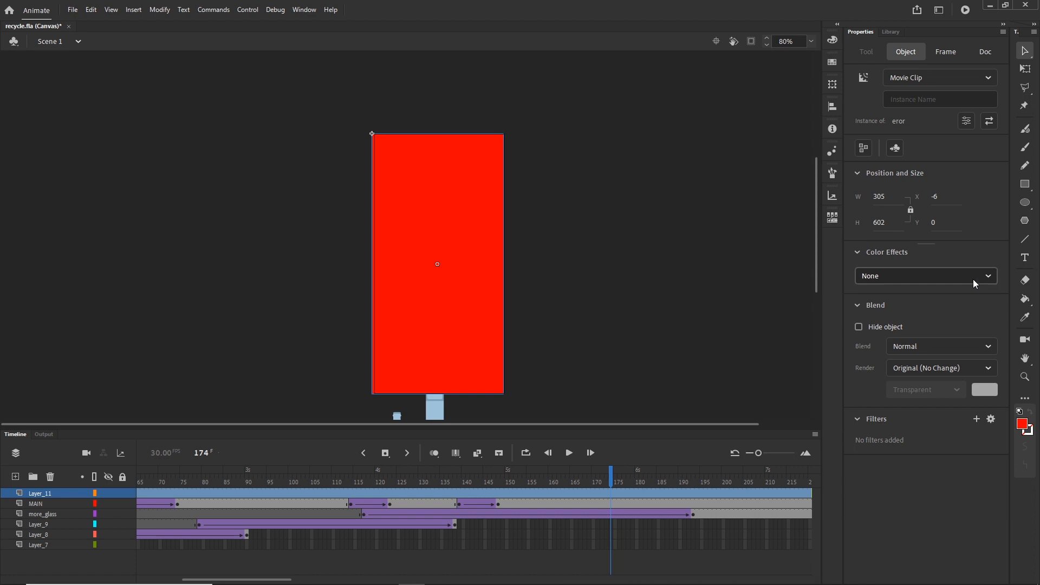
{"action": "left_click", "coordinate": [989, 279]}
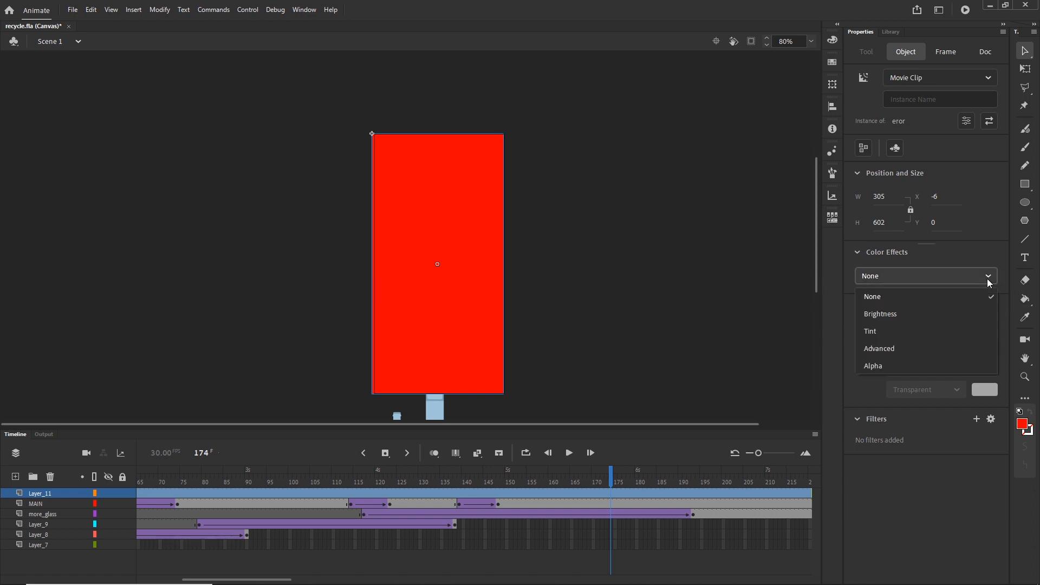
{"action": "left_click", "coordinate": [878, 367]}
{"action": "left_click_drag", "start_coordinate": [869, 307], "coordinate": [897, 307]}
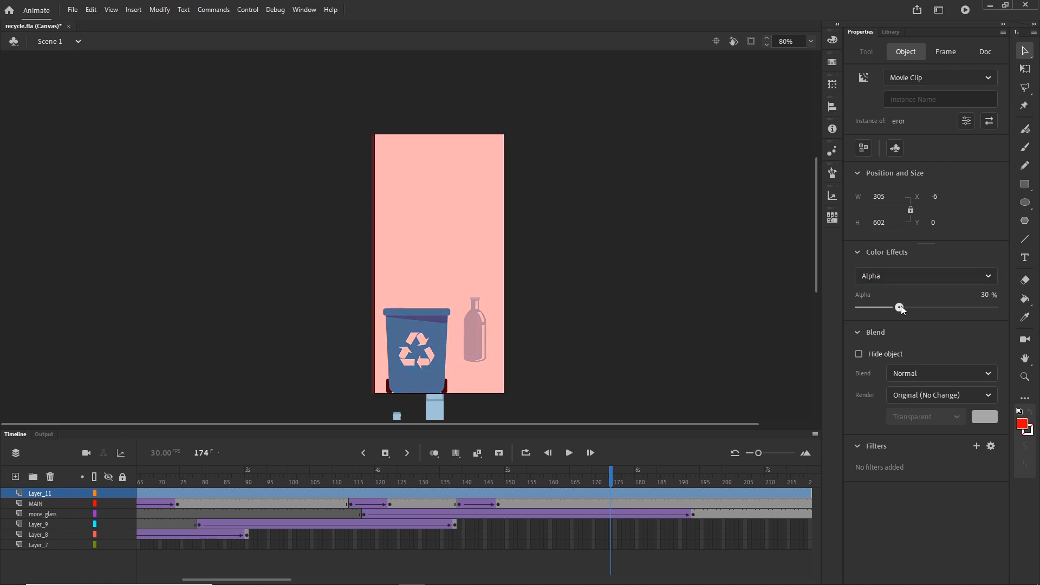
{"action": "left_click", "coordinate": [686, 314]}
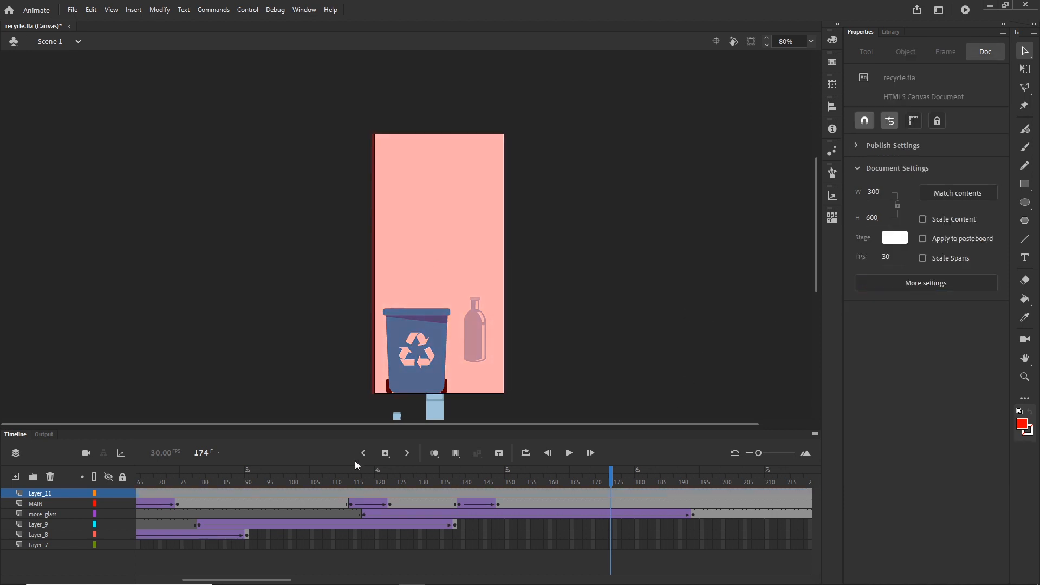
Step: Move the red rectangle layer's first keyframe from frame 1 to frame 138
{"action": "left_click_drag", "start_coordinate": [293, 577], "coordinate": [217, 559]}
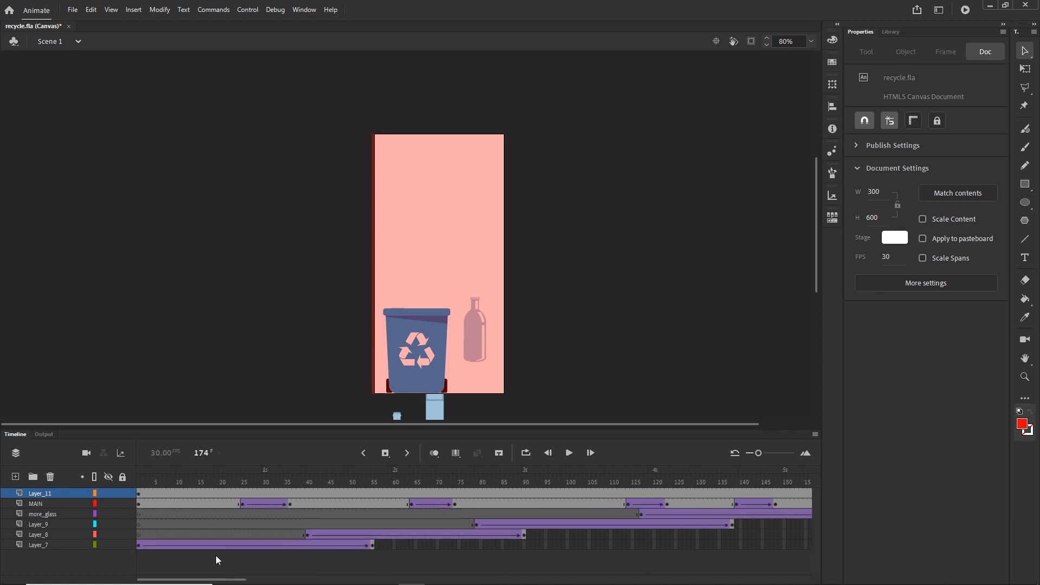
{"action": "left_click", "coordinate": [139, 494]}
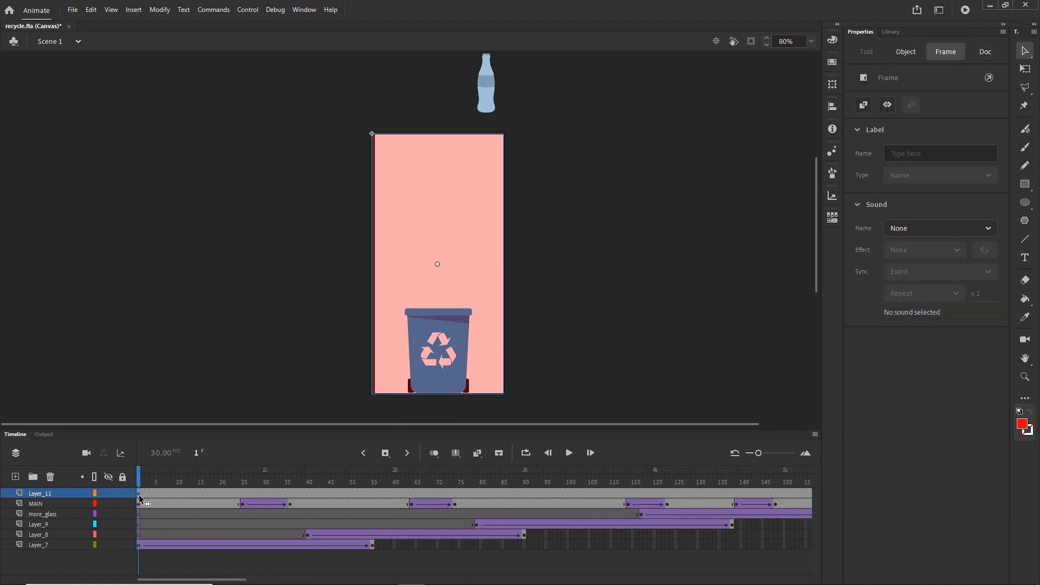
{"action": "left_click_drag", "start_coordinate": [140, 494], "coordinate": [367, 491]}
{"action": "left_click_drag", "start_coordinate": [772, 489], "coordinate": [580, 480]}
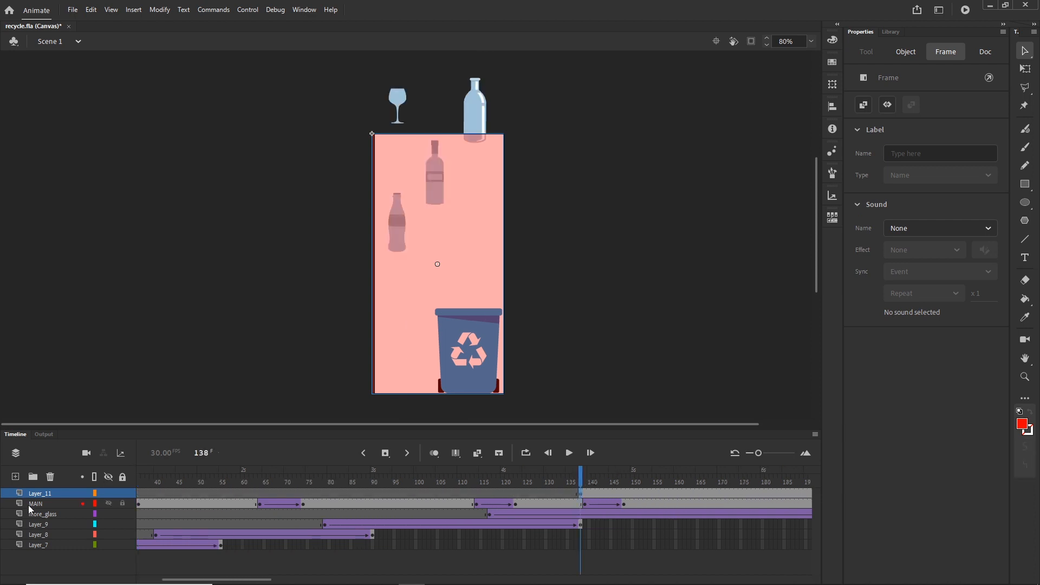
Step: Rename the red rectangle's layer as Error
{"action": "left_click", "coordinate": [35, 495]}
{"action": "double_click", "coordinate": [35, 494]}
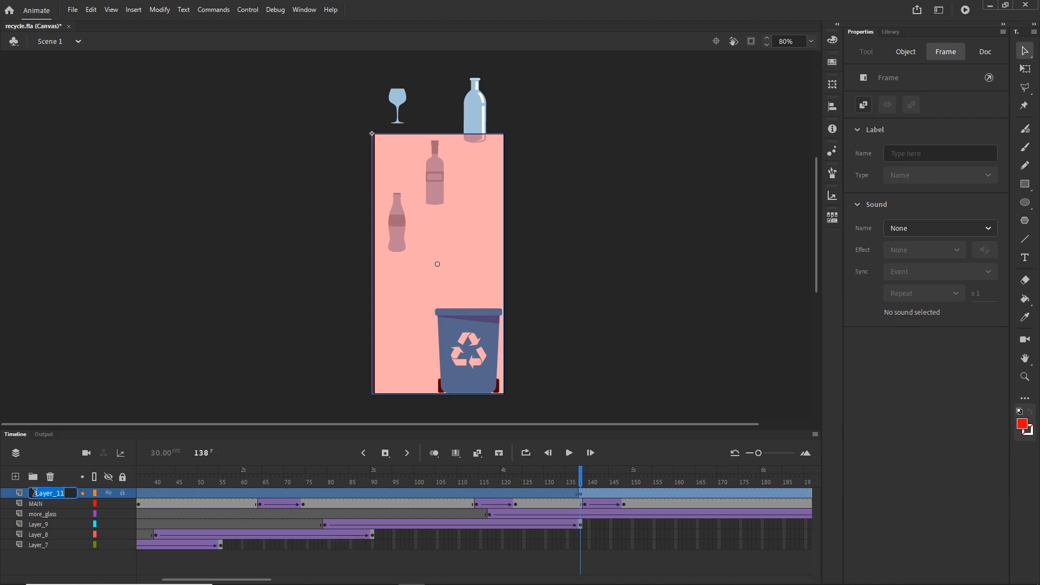
{"action": "type", "text": "Error"}
{"action": "left_click", "coordinate": [93, 339]}
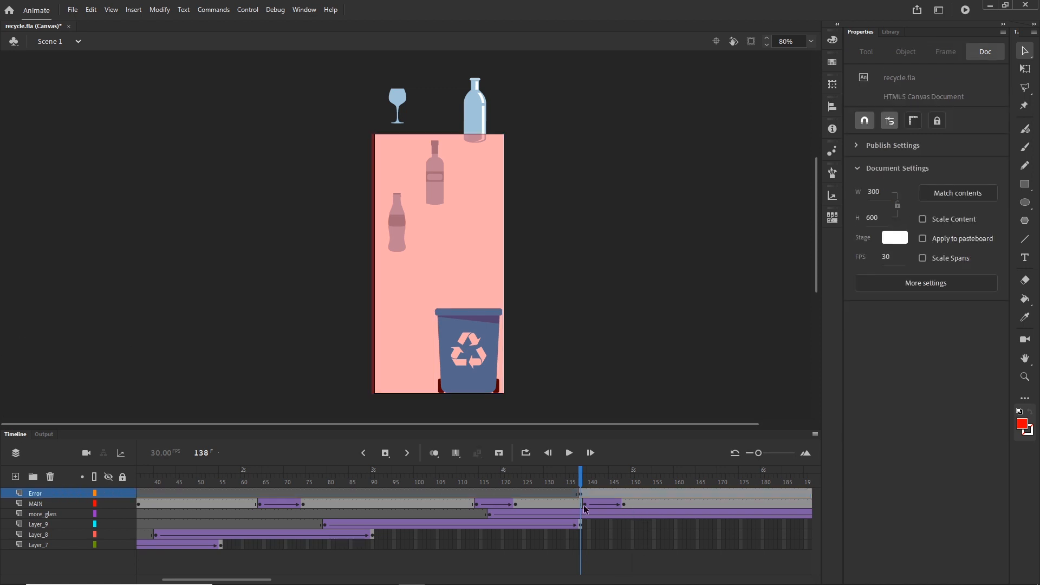
Step: Add a keyframe at frame 154 of the Error layer and set the rectangle's alpha to 0% at frame 138
{"action": "left_click", "coordinate": [649, 492]}
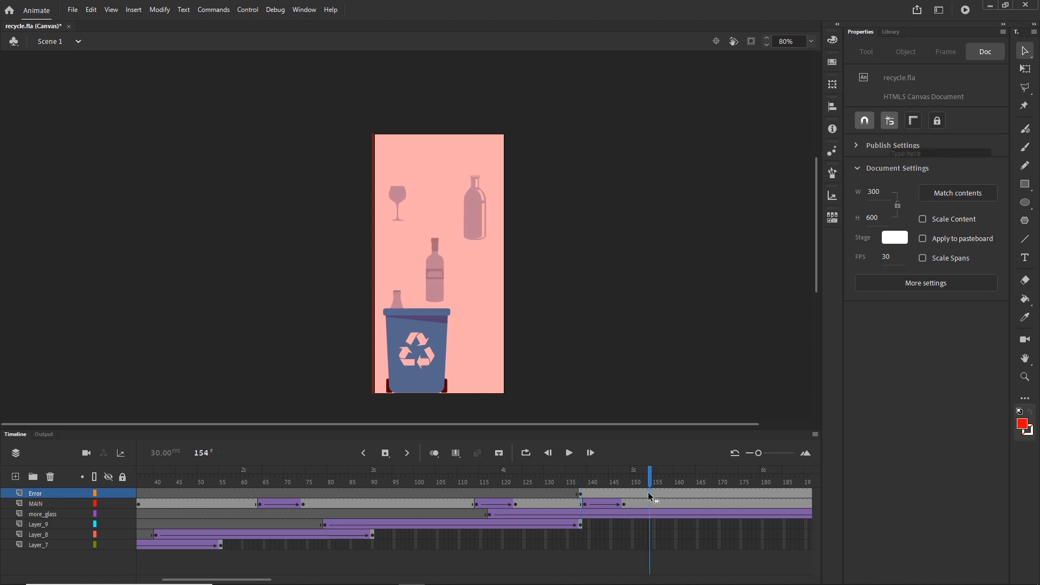
{"action": "left_click", "coordinate": [580, 494]}
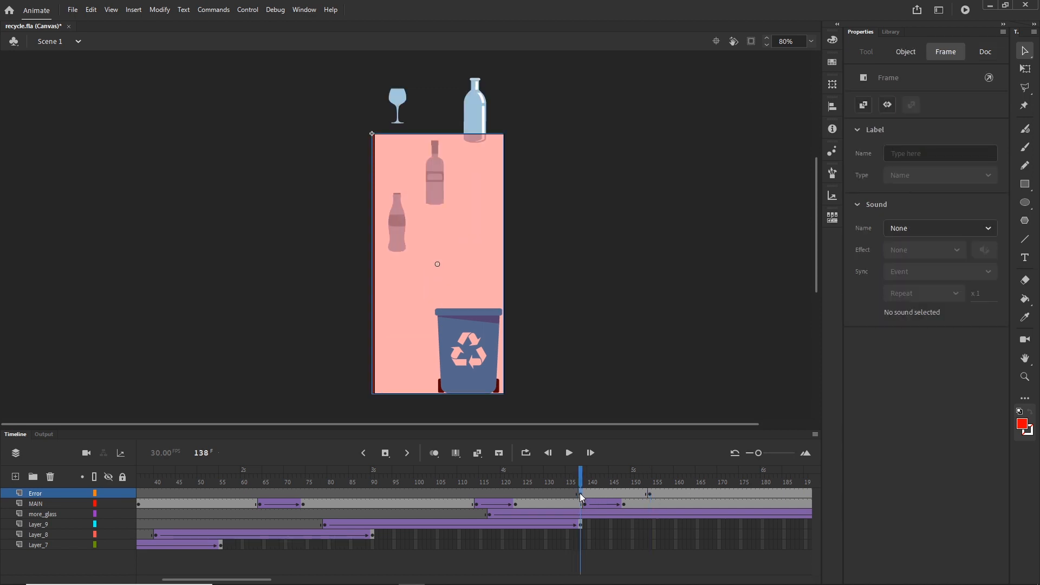
{"action": "left_click", "coordinate": [473, 264]}
{"action": "left_click_drag", "start_coordinate": [904, 307], "coordinate": [854, 310]}
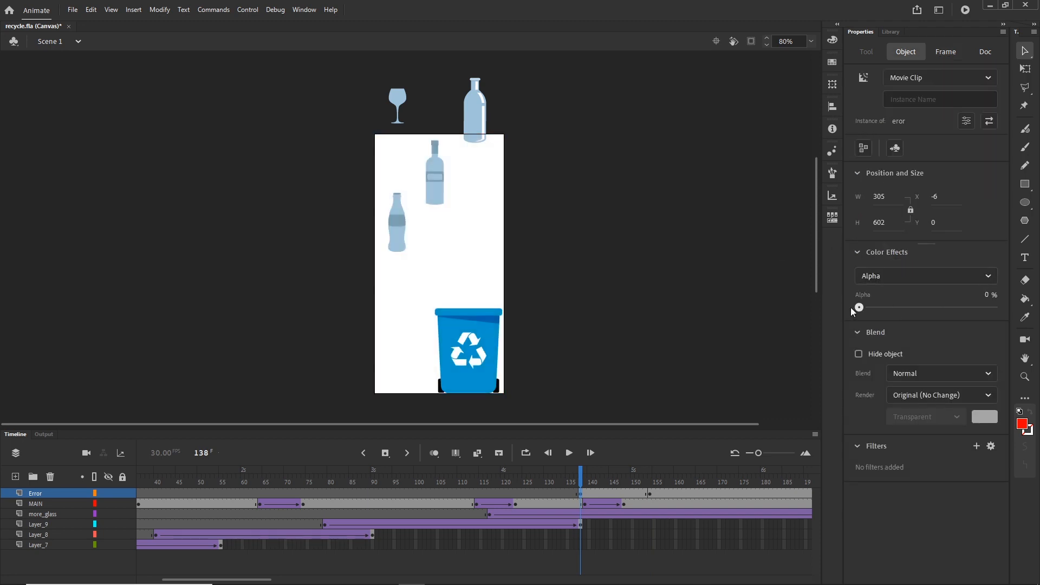
Step: Create a classic tween on the Error layer between frames 138 and 154, and preview the fade-in
{"action": "right_click", "coordinate": [610, 493]}
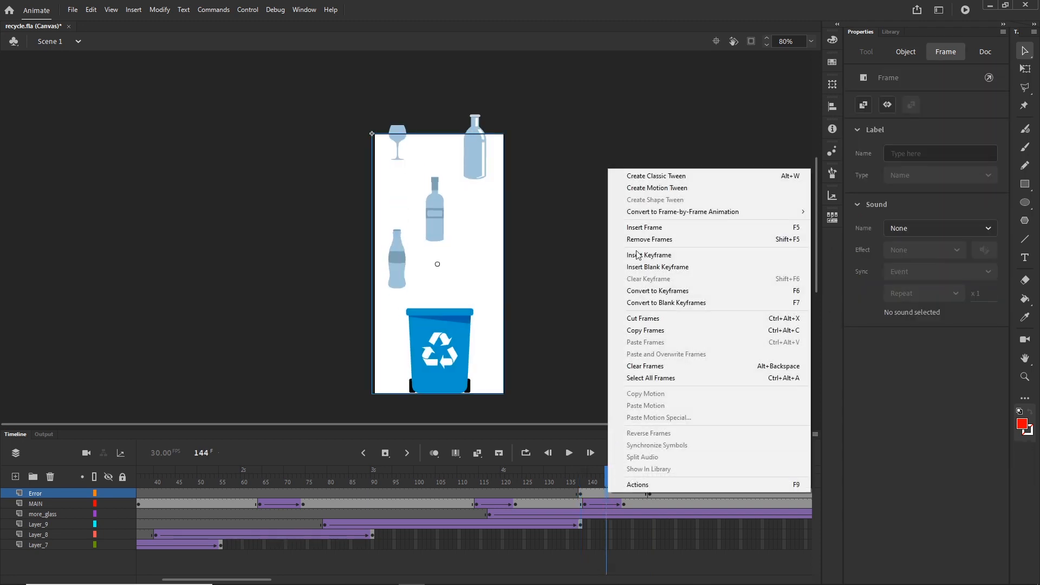
{"action": "left_click", "coordinate": [651, 176]}
{"action": "left_click", "coordinate": [582, 481]}
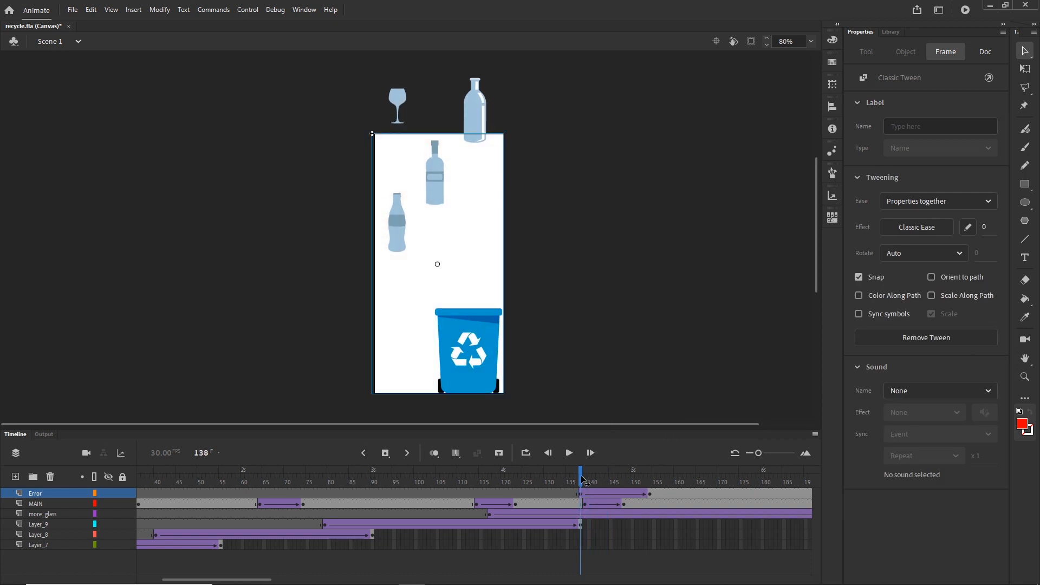
{"action": "left_click_drag", "start_coordinate": [584, 480], "coordinate": [650, 481]}
{"action": "left_click", "coordinate": [580, 495]}
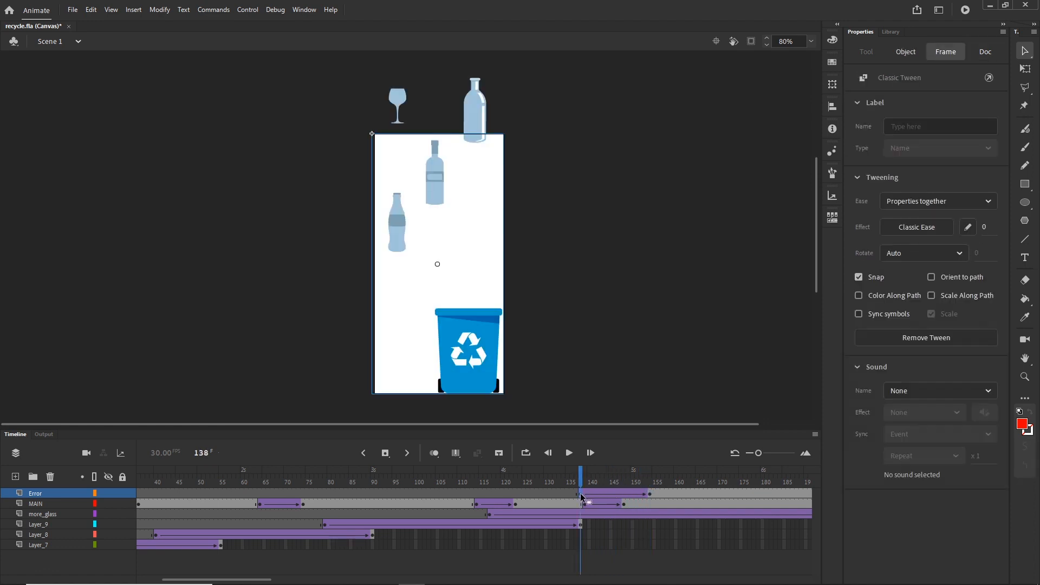
{"action": "left_click_drag", "start_coordinate": [587, 498], "coordinate": [713, 491]}
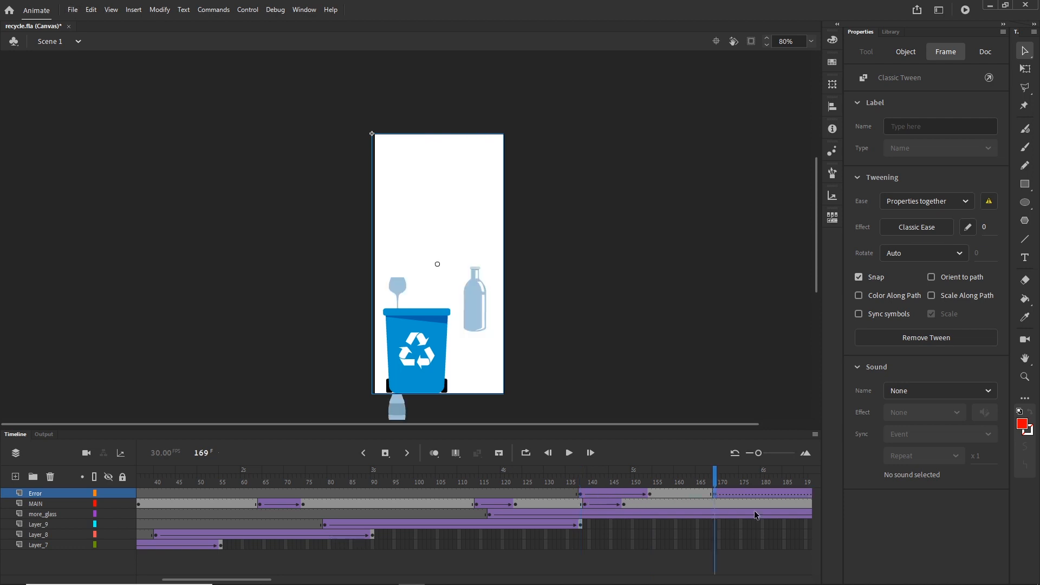
{"action": "key", "text": "ctrl+z"}
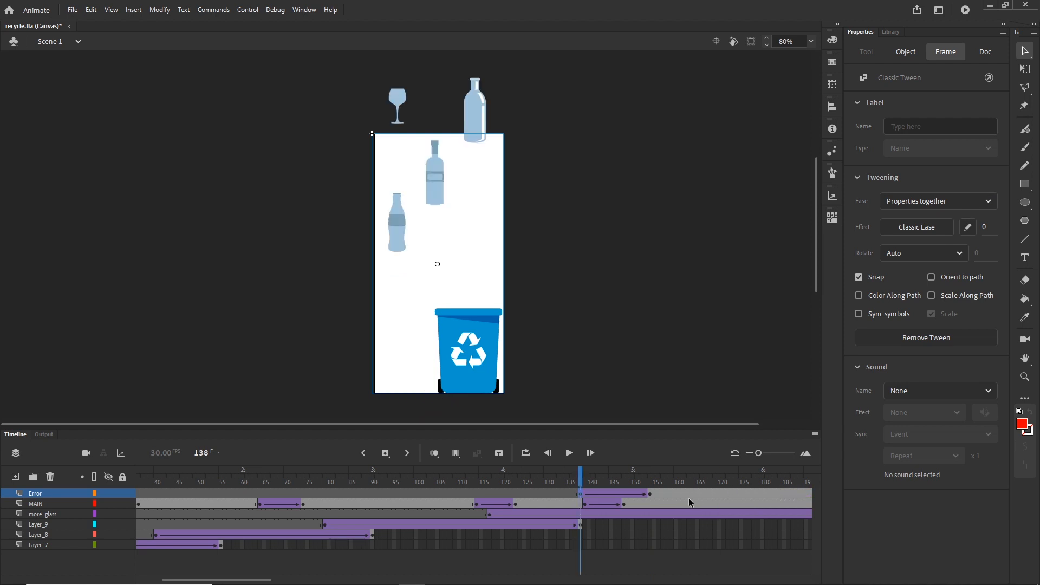
Step: Add an Error keyframe at frame 168 with the rectangle's alpha at 0%, and create a classic tween from frame 154 to it
{"action": "left_click", "coordinate": [708, 494]}
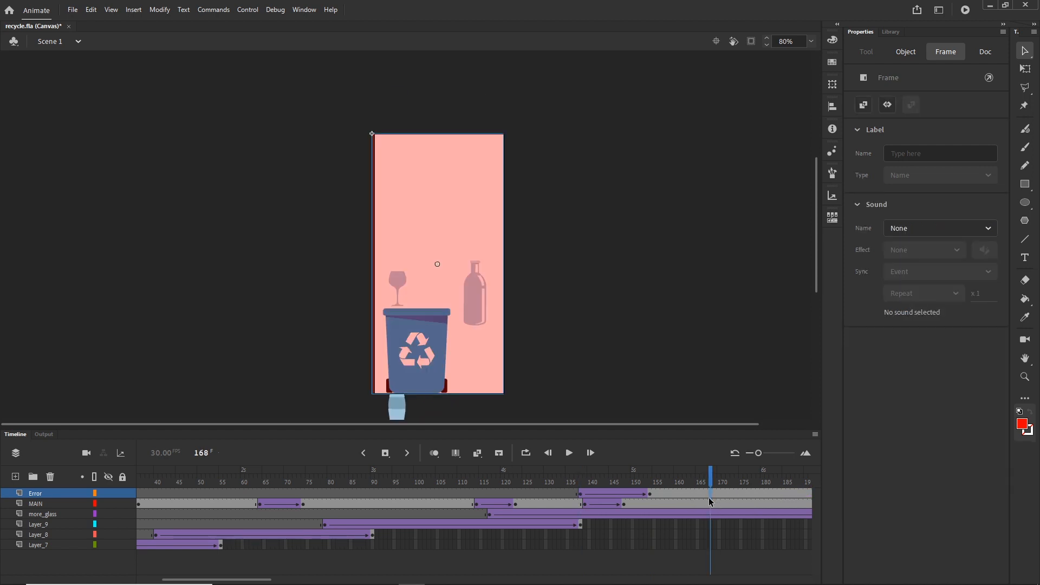
{"action": "left_click", "coordinate": [441, 197]}
{"action": "left_click_drag", "start_coordinate": [903, 308], "coordinate": [860, 307]}
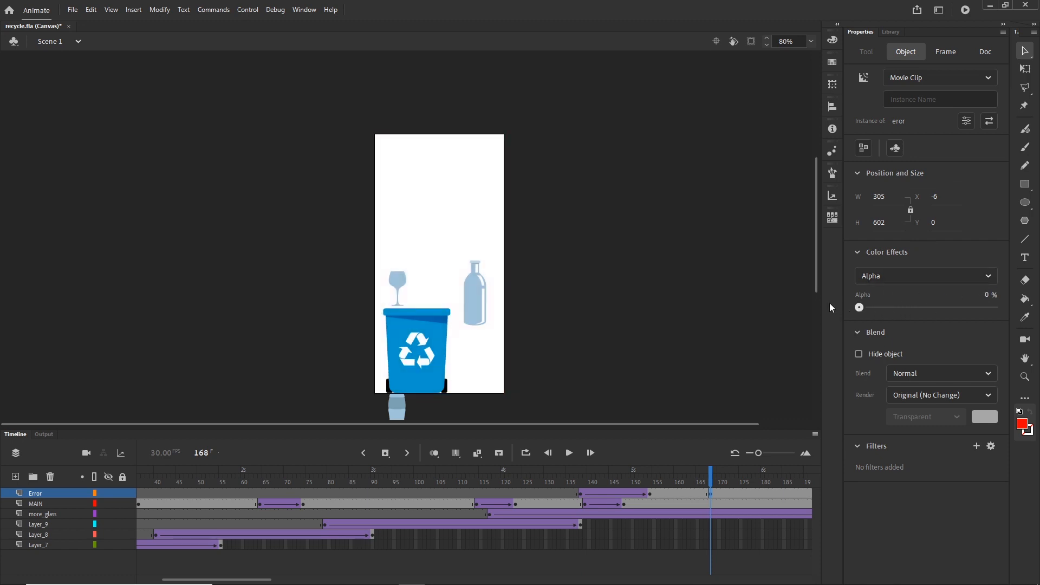
{"action": "right_click", "coordinate": [682, 494]}
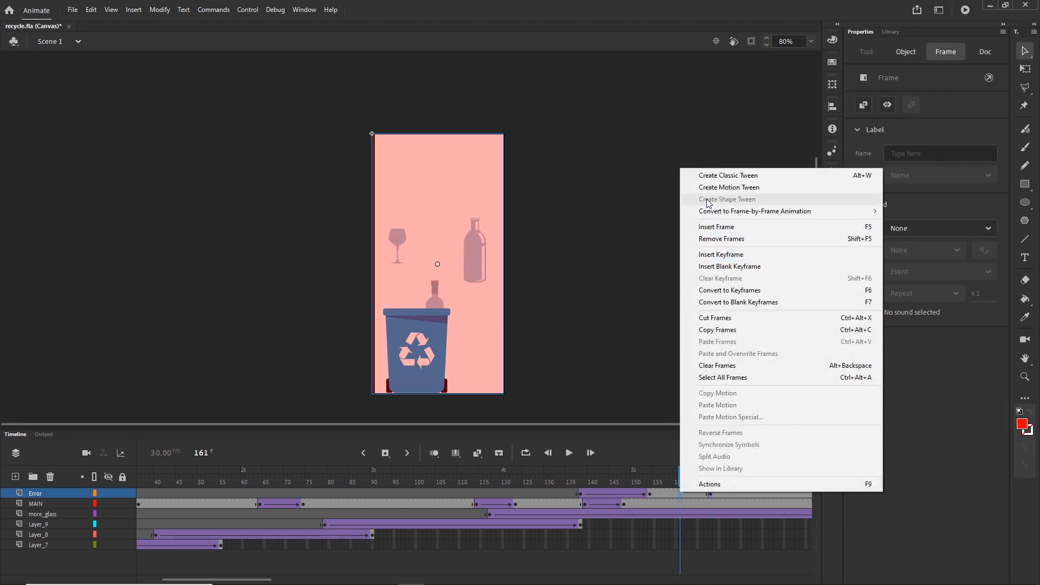
{"action": "left_click", "coordinate": [714, 179]}
{"action": "left_click_drag", "start_coordinate": [682, 481], "coordinate": [710, 495]}
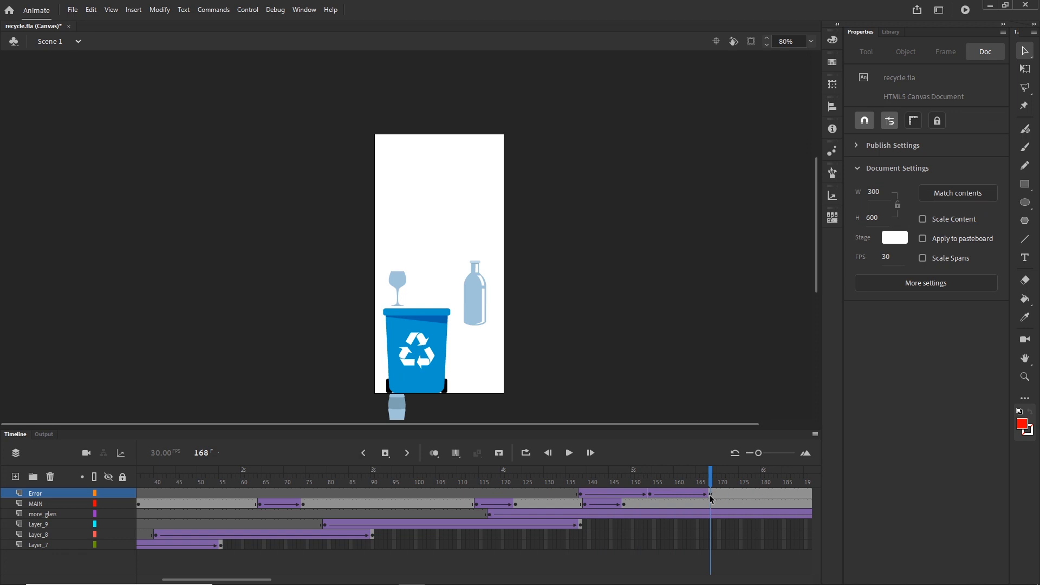
Step: Duplicate the Error layer's fade frames 138 to 168 so that the copy starts at frame 168, and preview the repeated flash
{"action": "left_click", "coordinate": [711, 494]}
{"action": "left_click", "coordinate": [582, 494]}
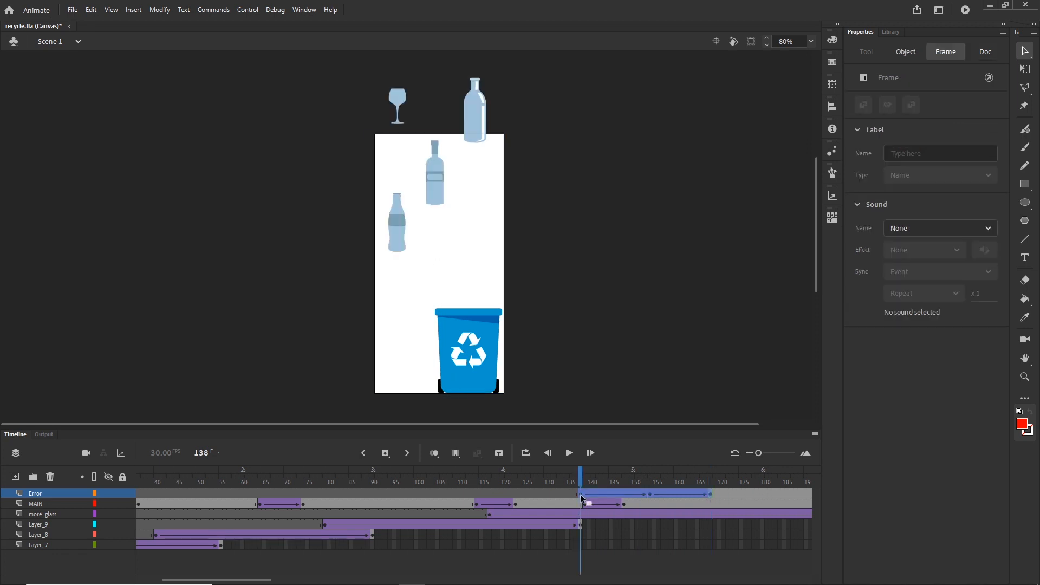
{"action": "left_click_drag", "start_coordinate": [582, 495], "coordinate": [728, 461]}
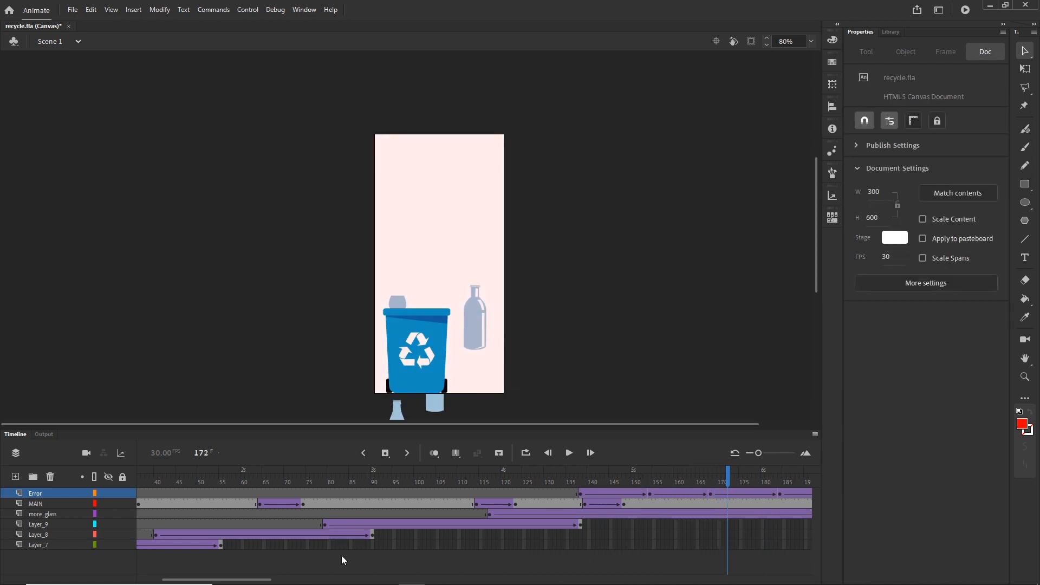
Step: Shift the Error layer's whole double flash so that it runs from frame 174 to frame 234, and play it back
{"action": "left_click_drag", "start_coordinate": [256, 580], "coordinate": [292, 580]}
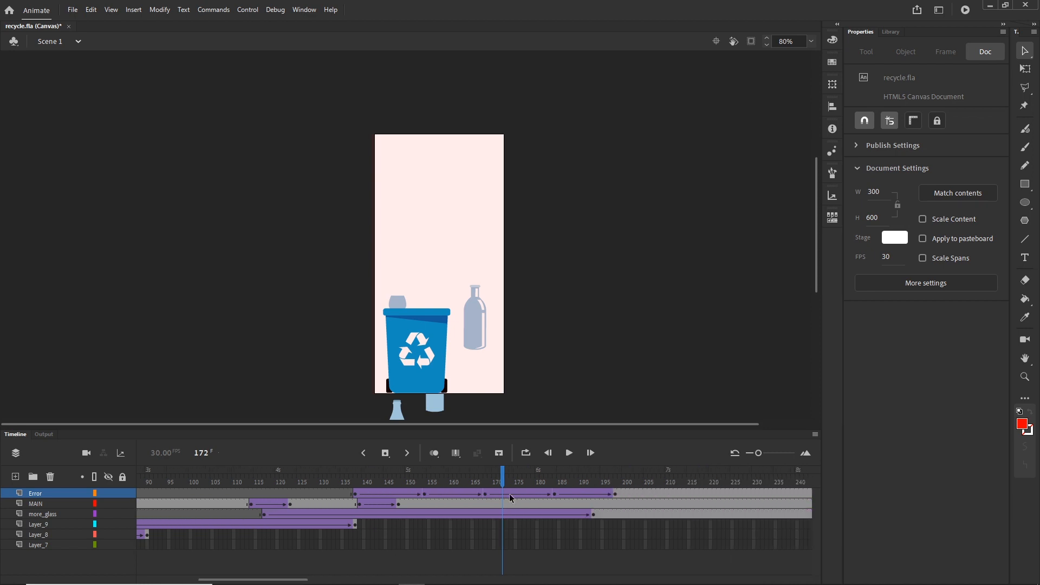
{"action": "left_click", "coordinate": [616, 494]}
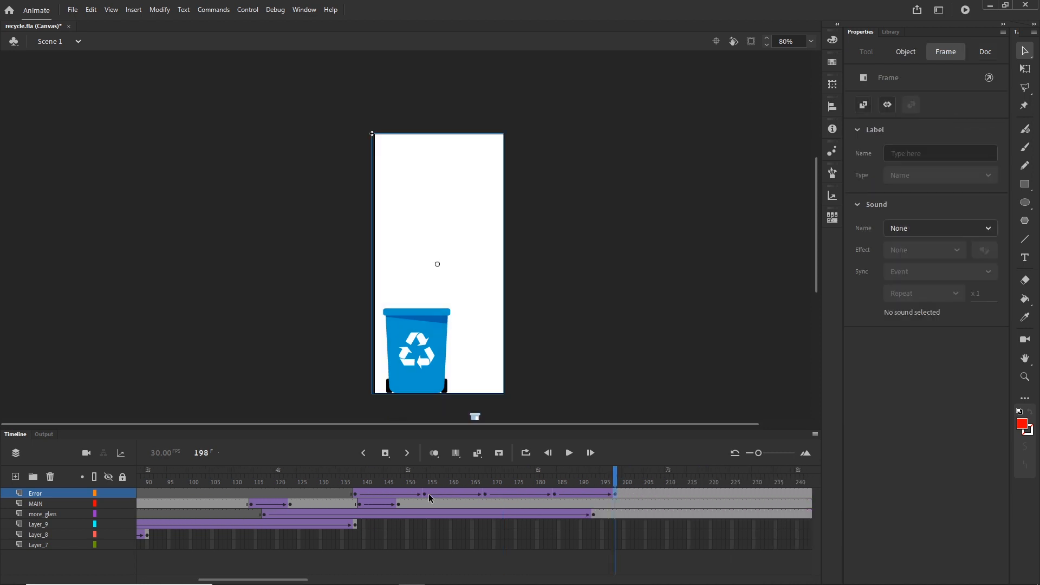
{"action": "left_click", "coordinate": [355, 494], "text": "shift"}
{"action": "left_click_drag", "start_coordinate": [355, 495], "coordinate": [574, 454]}
{"action": "left_click", "coordinate": [570, 453]}
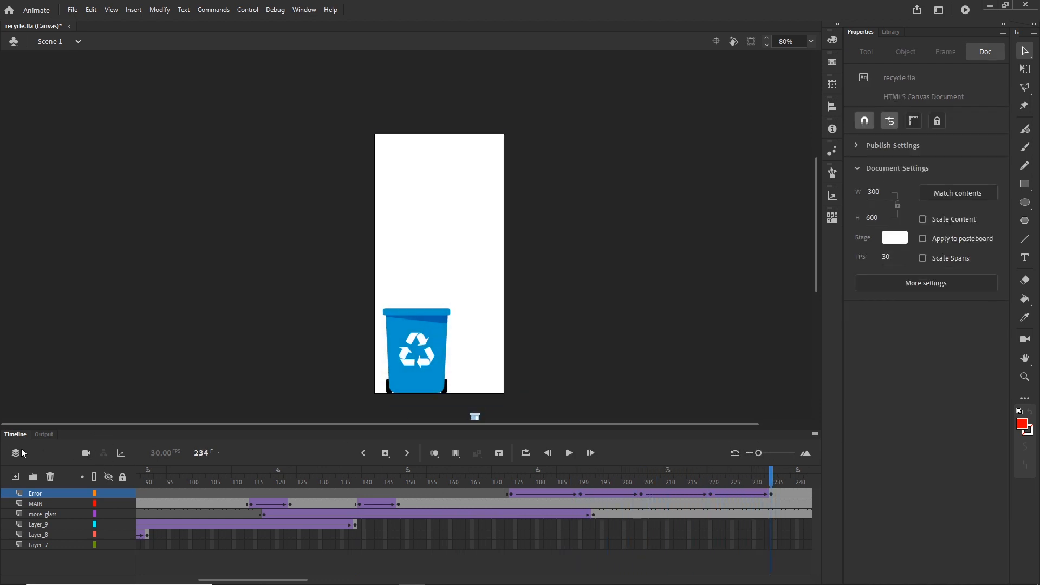
Step: On a new layer above Error, add the 36 pt text "we cant do it" / "Alone" with its fill sampled from the bin's dark blue
{"action": "left_click", "coordinate": [16, 477]}
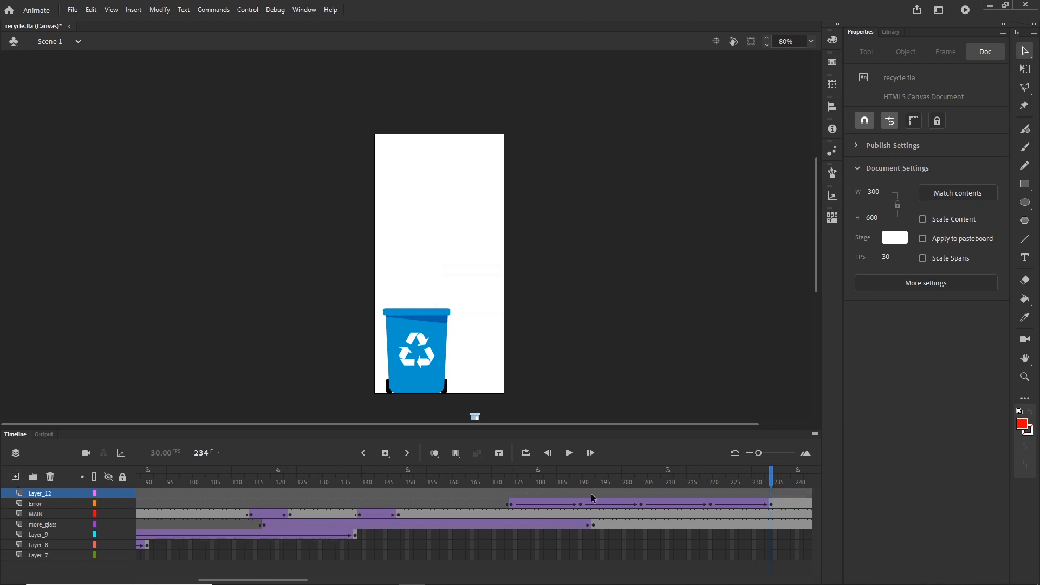
{"action": "left_click", "coordinate": [1026, 258]}
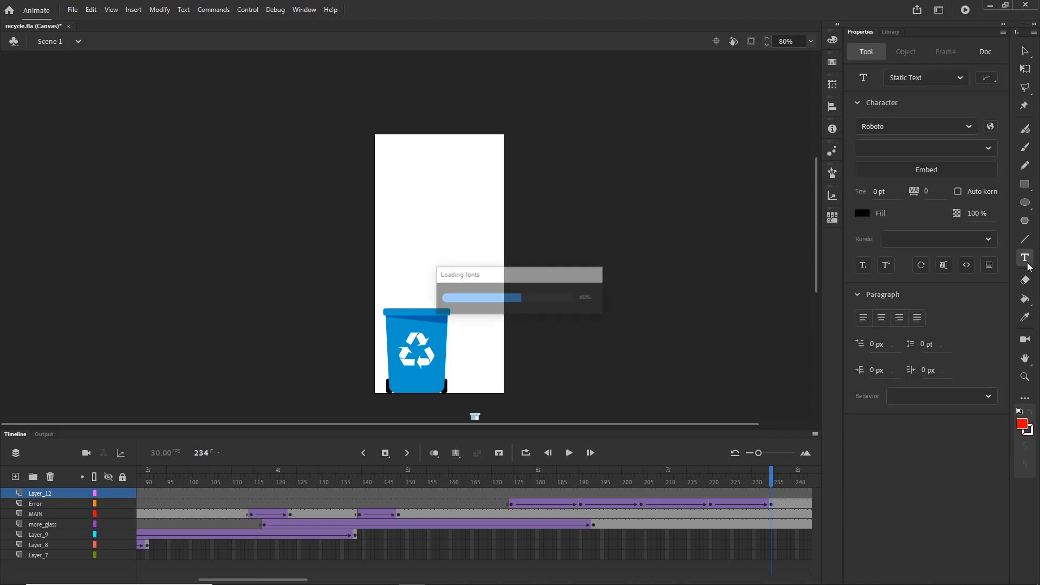
{"action": "left_click", "coordinate": [864, 213]}
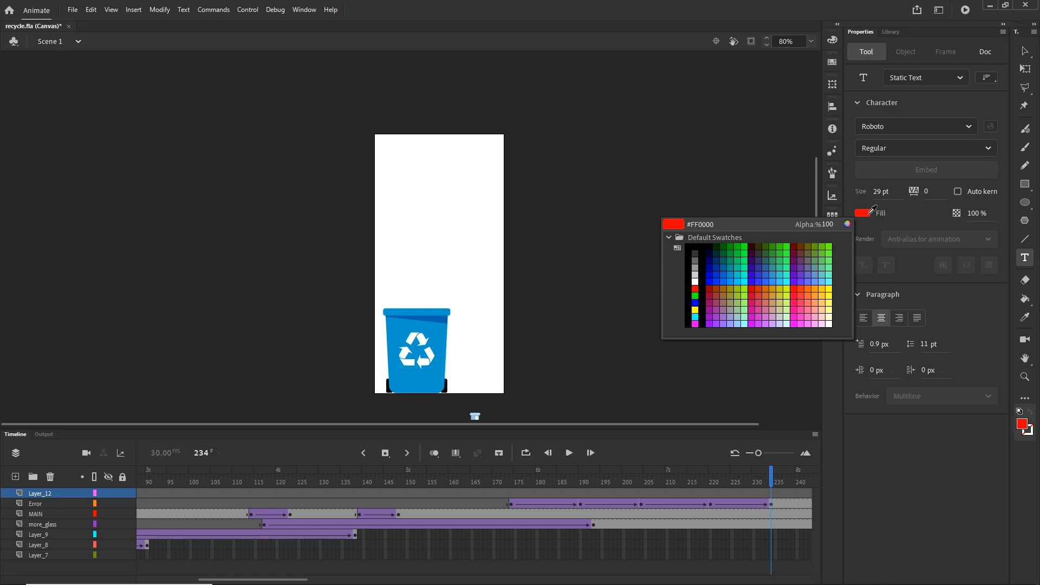
{"action": "left_click", "coordinate": [440, 314]}
{"action": "left_click", "coordinate": [445, 315]}
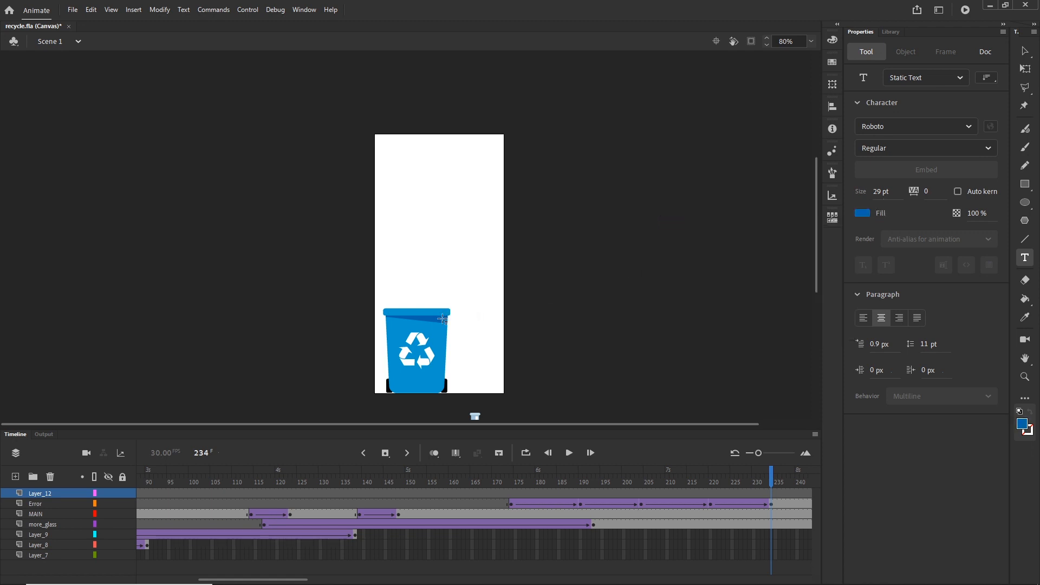
{"action": "left_click", "coordinate": [400, 173]}
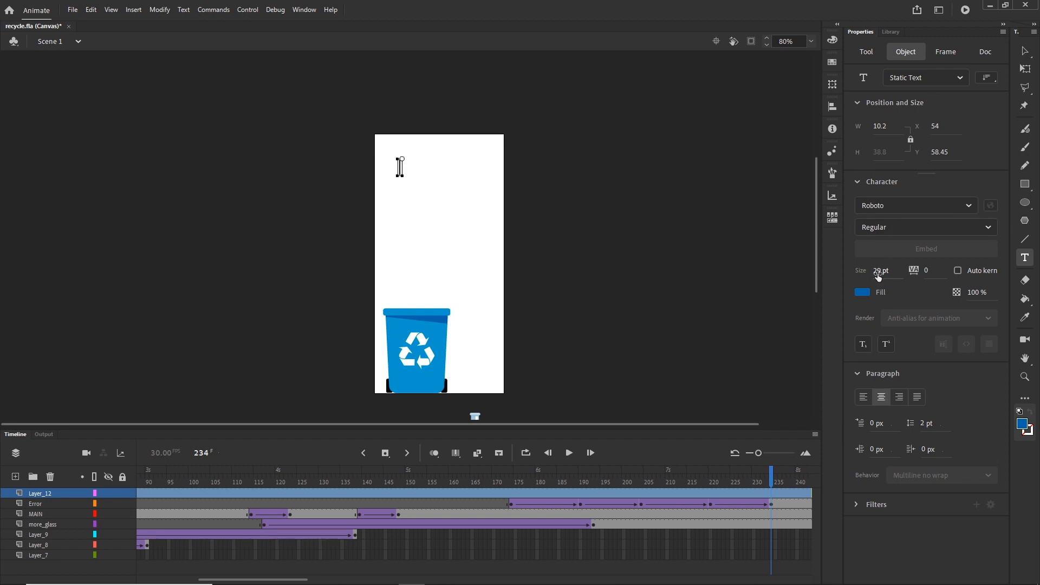
{"action": "left_click_drag", "start_coordinate": [877, 271], "coordinate": [882, 272]}
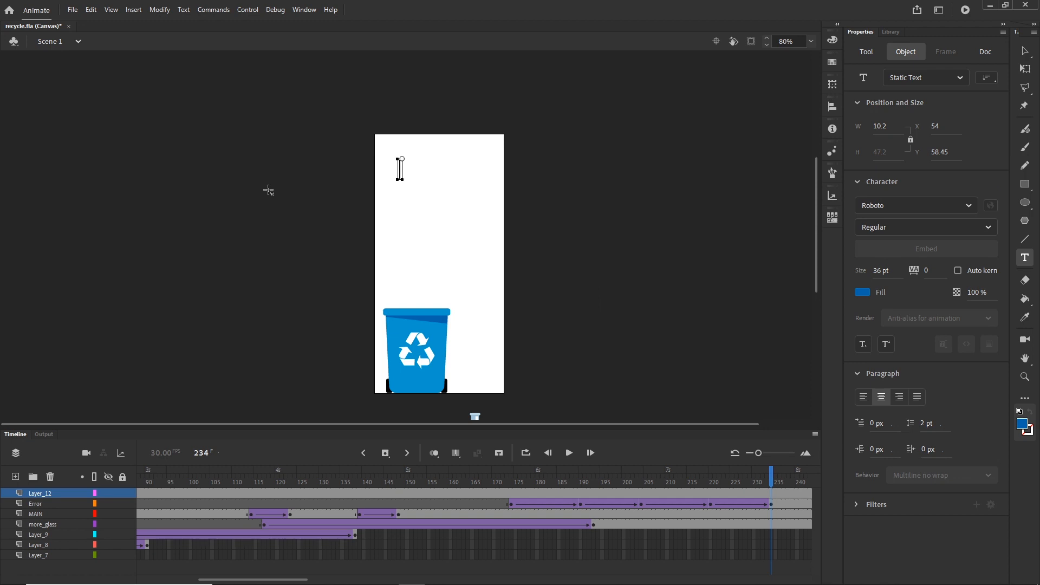
{"action": "type", "text": "we ca"}
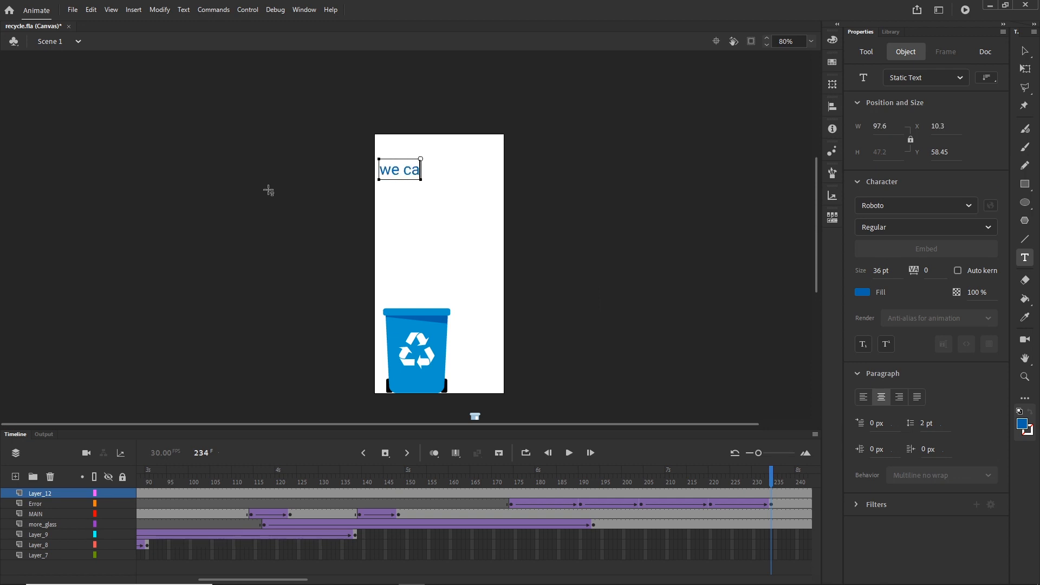
{"action": "type", "text": "nt do it"}
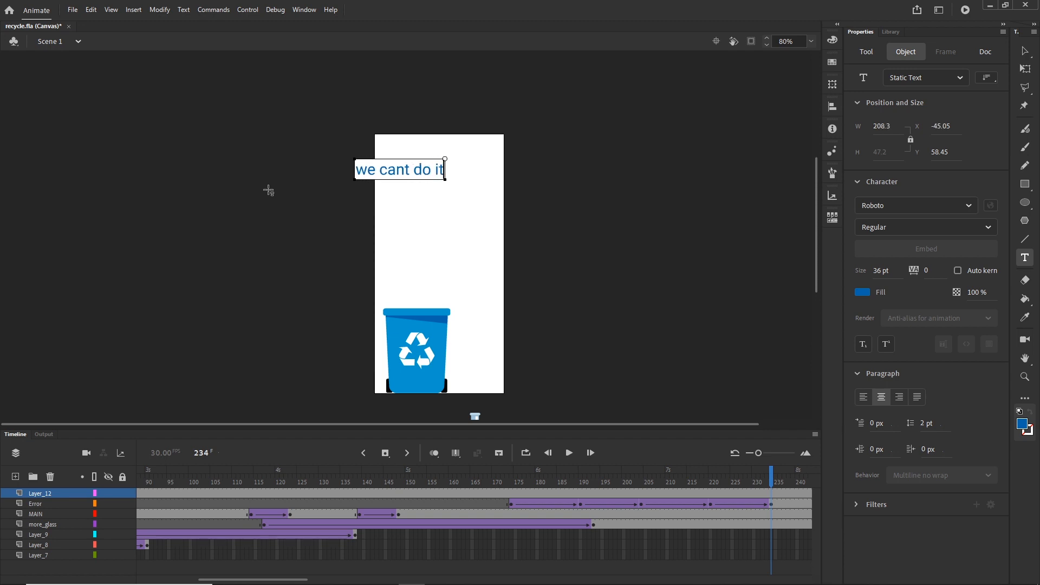
{"action": "key", "text": "Return"}
{"action": "type", "text": "Alone"}
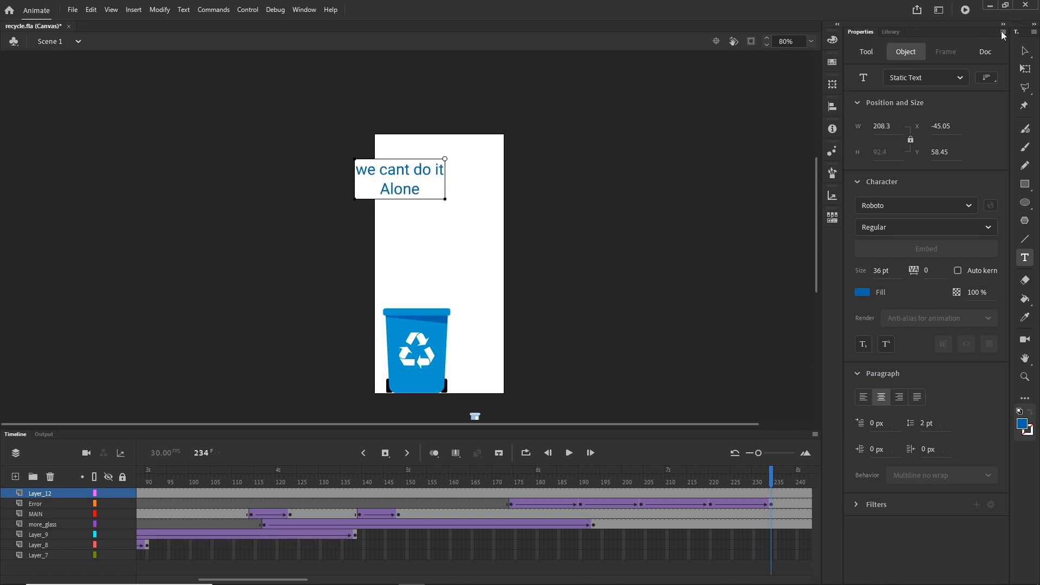
Step: Move the heading text to the upper middle of the banner and set its font size to 37 pt
{"action": "left_click", "coordinate": [1025, 51]}
{"action": "left_click_drag", "start_coordinate": [403, 171], "coordinate": [442, 165]}
{"action": "left_click", "coordinate": [634, 204]}
{"action": "left_click", "coordinate": [588, 223]}
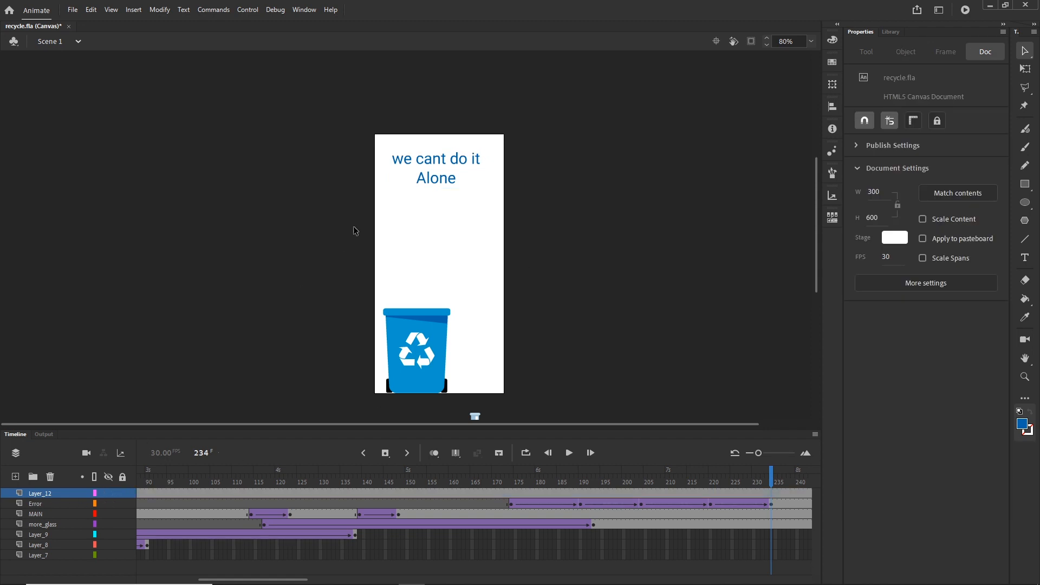
{"action": "left_click", "coordinate": [427, 162]}
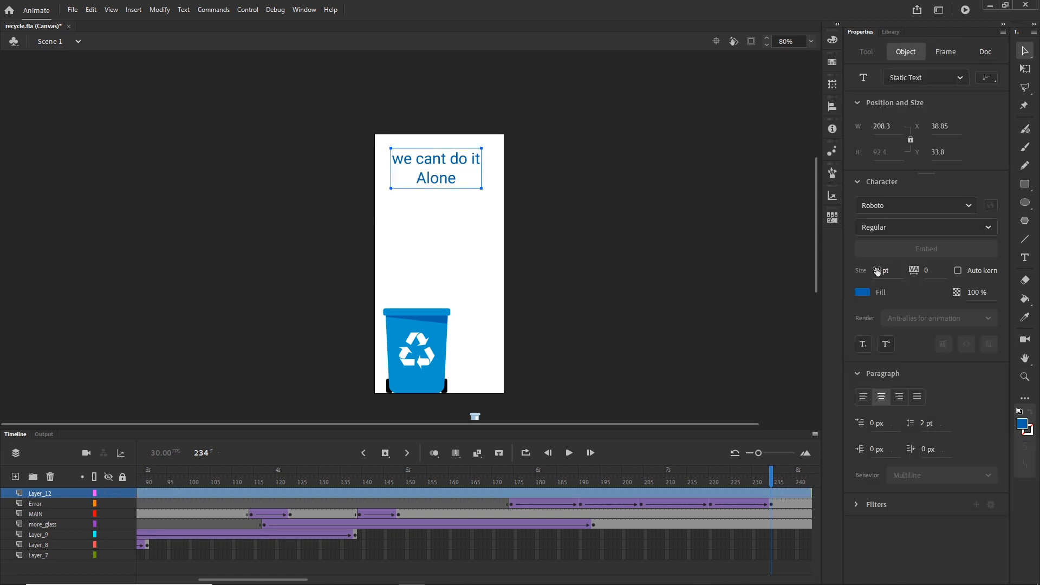
{"action": "left_click_drag", "start_coordinate": [879, 271], "coordinate": [880, 271]}
Step: Reflow the heading into the two lines "we cant do" / "it alone" with a lowercase a, and nudge it slightly up
{"action": "double_click", "coordinate": [470, 155]}
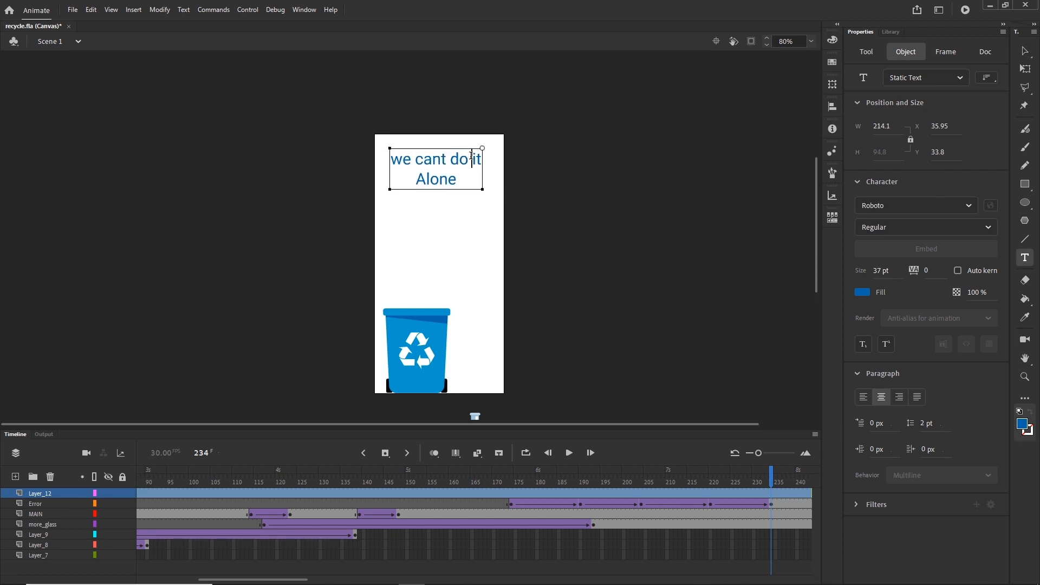
{"action": "key", "text": "Return"}
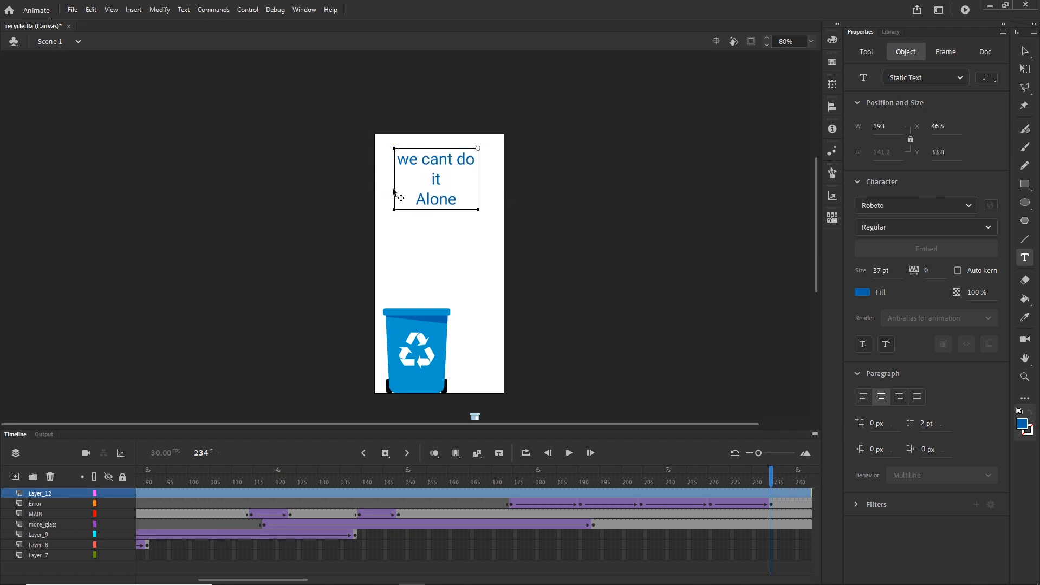
{"action": "key", "text": "BackSpace"}
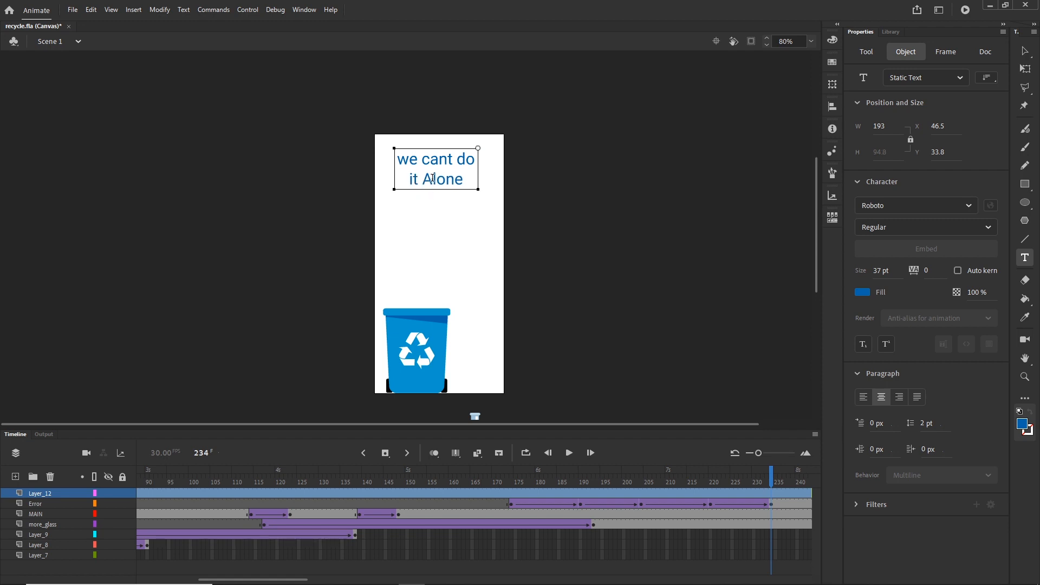
{"action": "left_click", "coordinate": [433, 178]}
{"action": "key", "text": "BackSpace"}
{"action": "type", "text": "a"}
{"action": "left_click", "coordinate": [1024, 51]}
{"action": "left_click", "coordinate": [655, 241]}
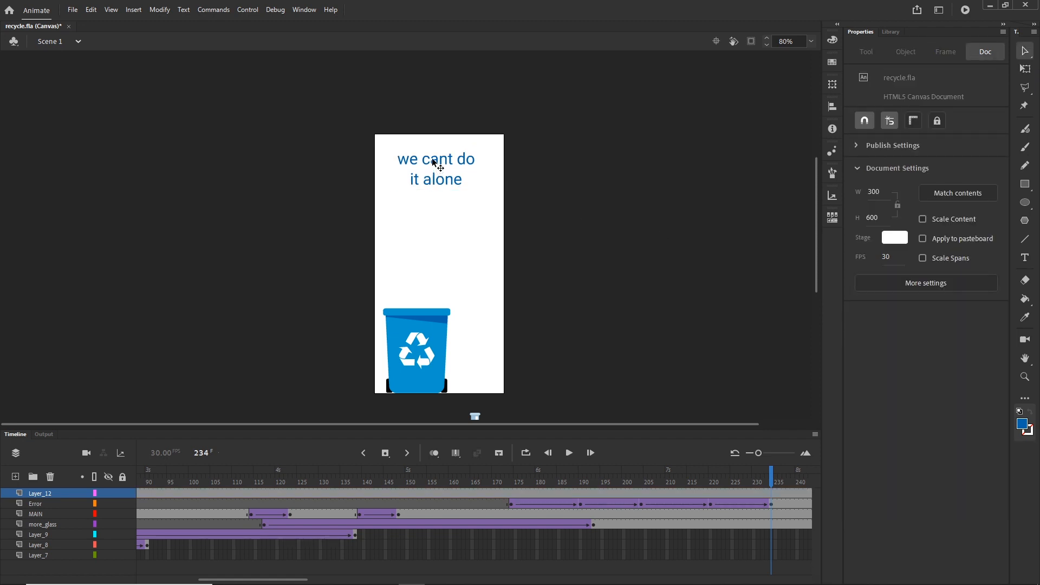
{"action": "left_click_drag", "start_coordinate": [432, 164], "coordinate": [431, 159]}
{"action": "left_click", "coordinate": [538, 185]}
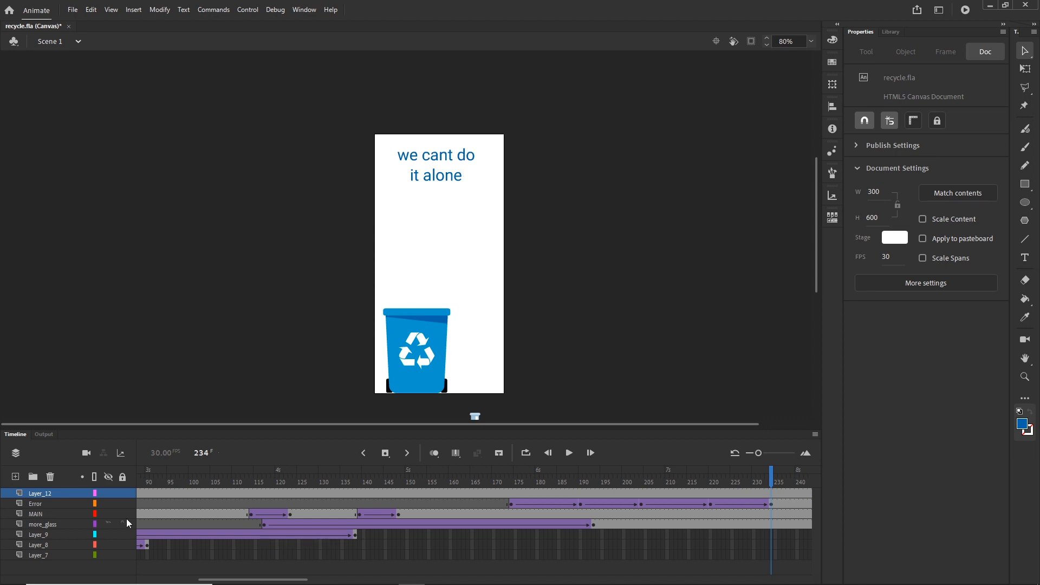
Step: On a new layer, draw an orange #FF9900 rounded rectangle with corner radius 40 as a button below the heading
{"action": "left_click", "coordinate": [16, 477]}
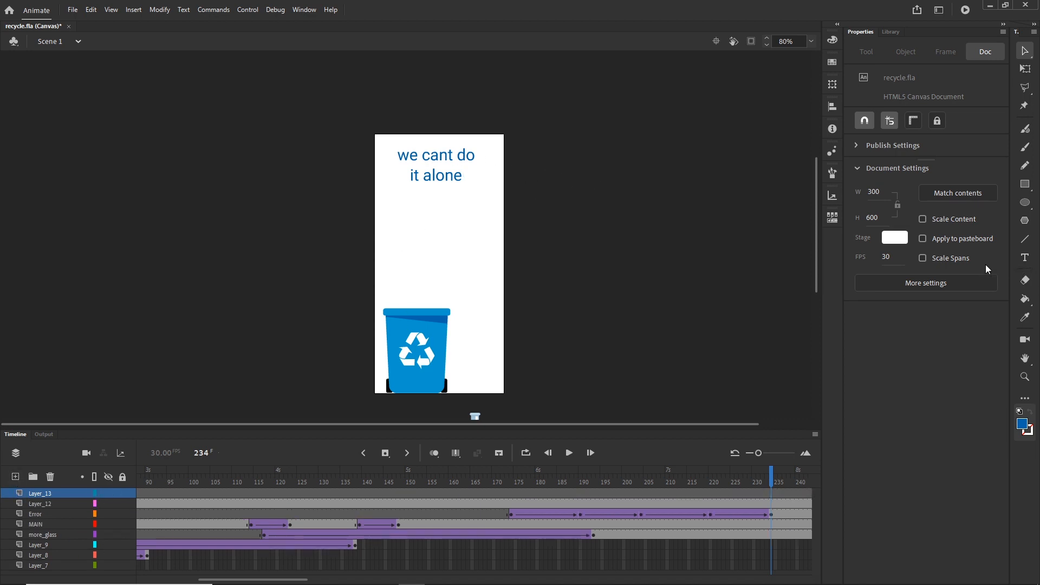
{"action": "left_click", "coordinate": [1030, 188]}
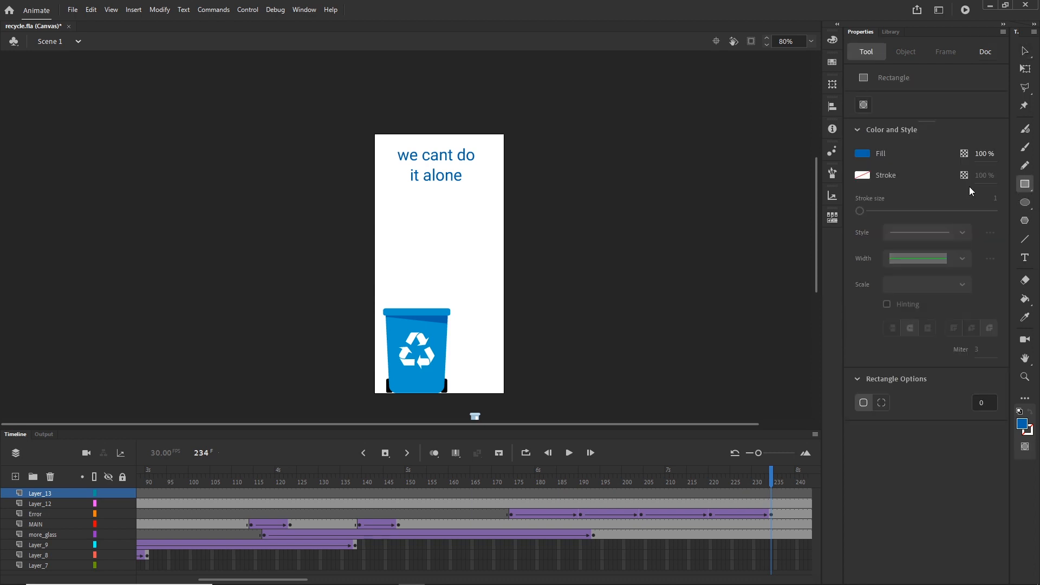
{"action": "left_click", "coordinate": [863, 154]}
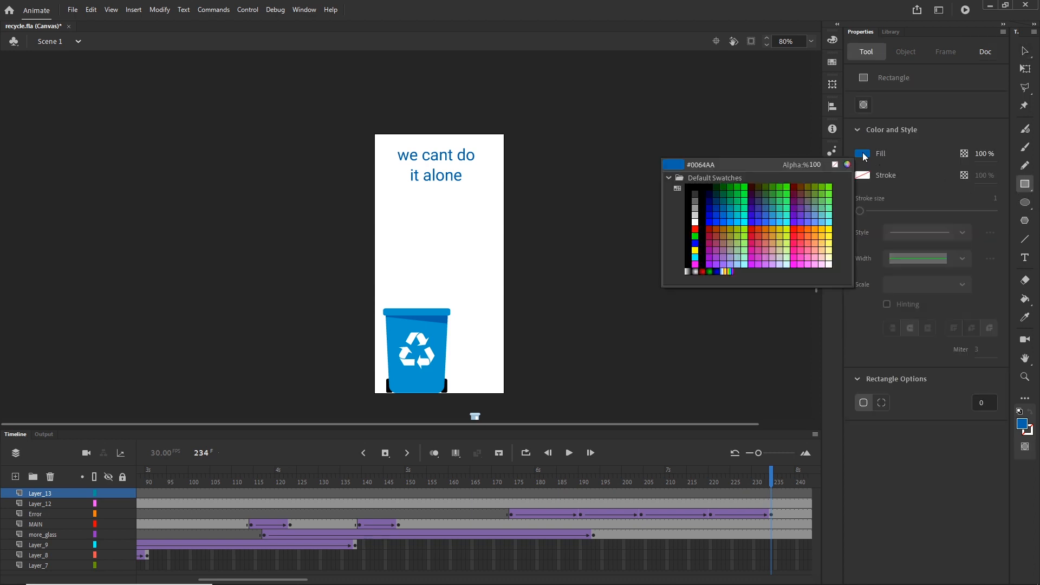
{"action": "left_click", "coordinate": [819, 227]}
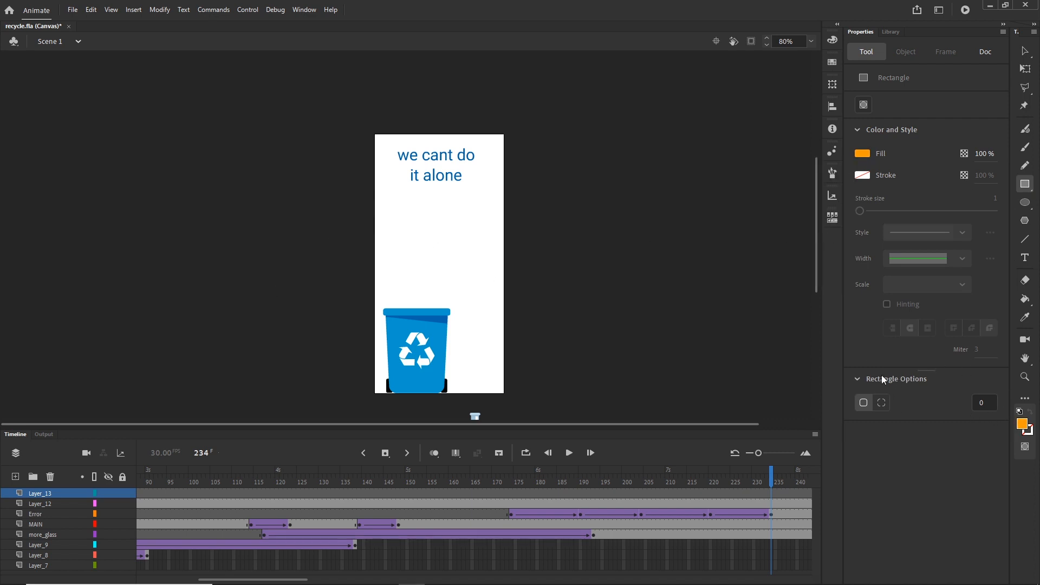
{"action": "left_click", "coordinate": [983, 403]}
{"action": "type", "text": "40"}
{"action": "left_click", "coordinate": [981, 434]}
{"action": "left_click_drag", "start_coordinate": [393, 211], "coordinate": [485, 233]}
{"action": "left_click", "coordinate": [1023, 49]}
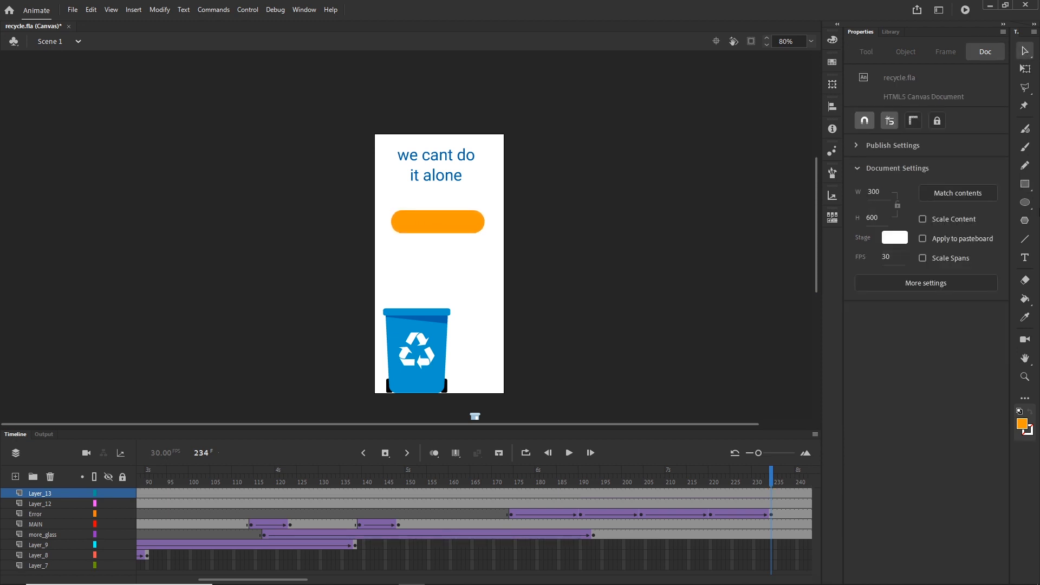
Step: Add the white 37 pt text "help us" and position it over the orange button
{"action": "left_click", "coordinate": [1031, 258]}
{"action": "left_click", "coordinate": [863, 213]}
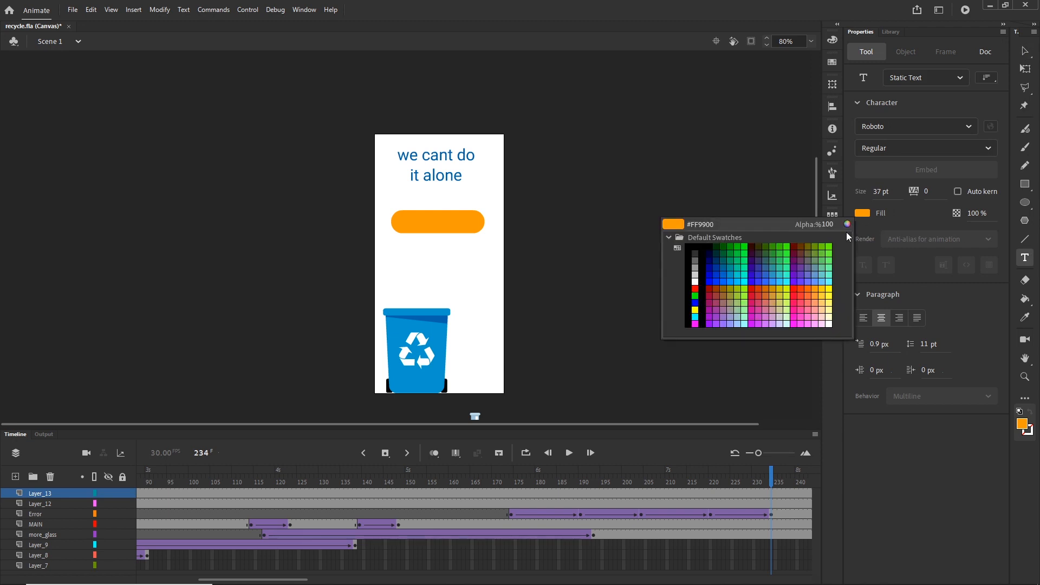
{"action": "left_click", "coordinate": [698, 275]}
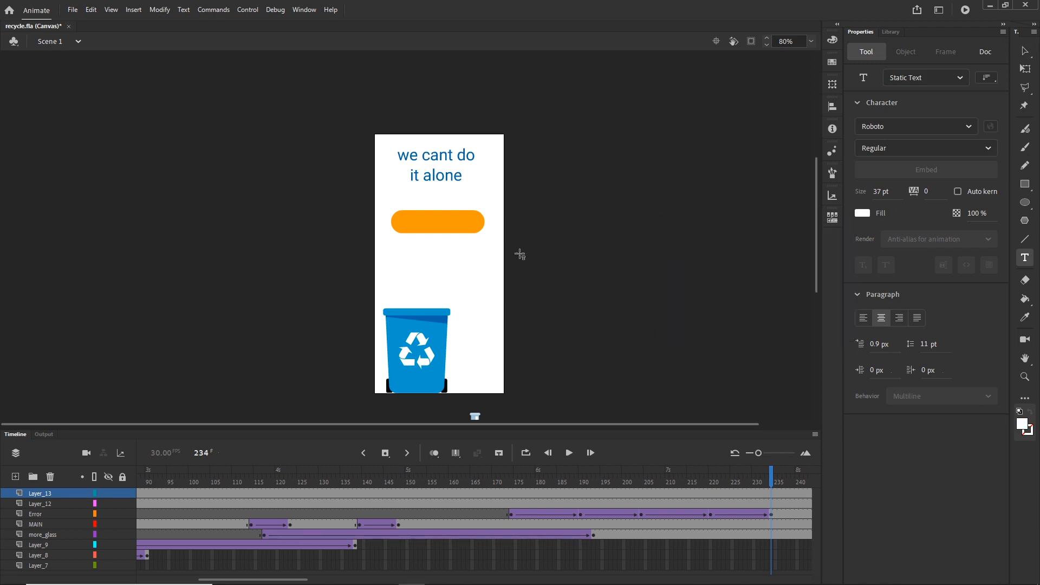
{"action": "left_click", "coordinate": [412, 217]}
{"action": "type", "text": "help us"}
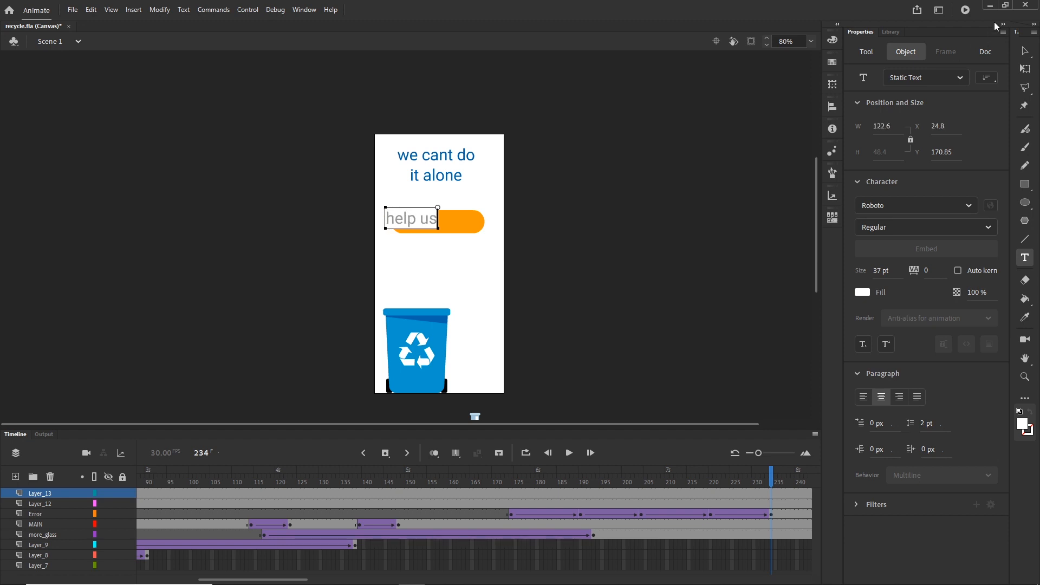
{"action": "left_click", "coordinate": [1025, 52]}
{"action": "left_click_drag", "start_coordinate": [425, 222], "coordinate": [449, 222]}
{"action": "key", "text": "Left"}
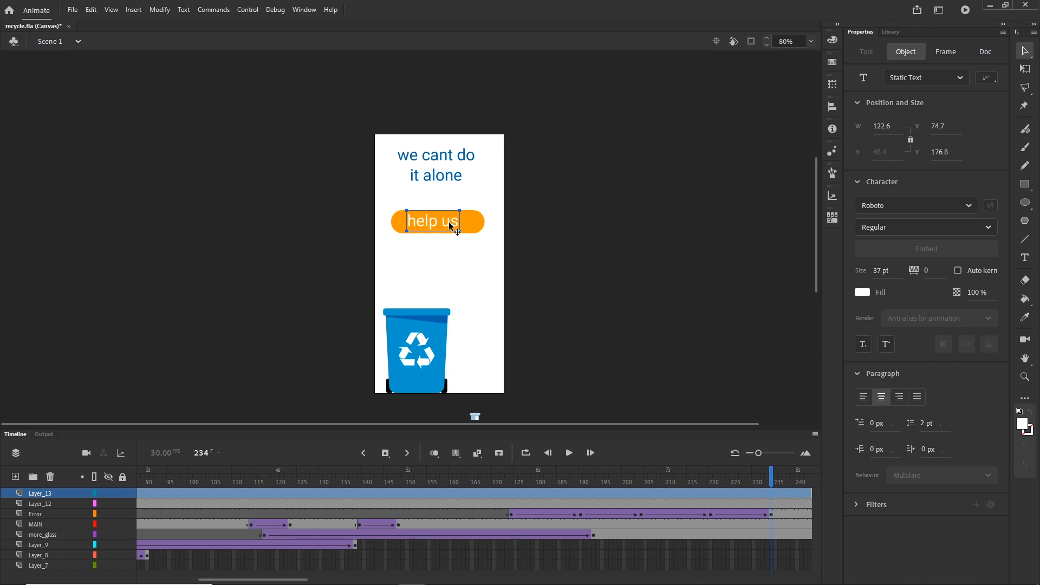
Step: On a new layer, add the text "save the planet" below the button in the bin's dark blue
{"action": "left_click", "coordinate": [15, 478]}
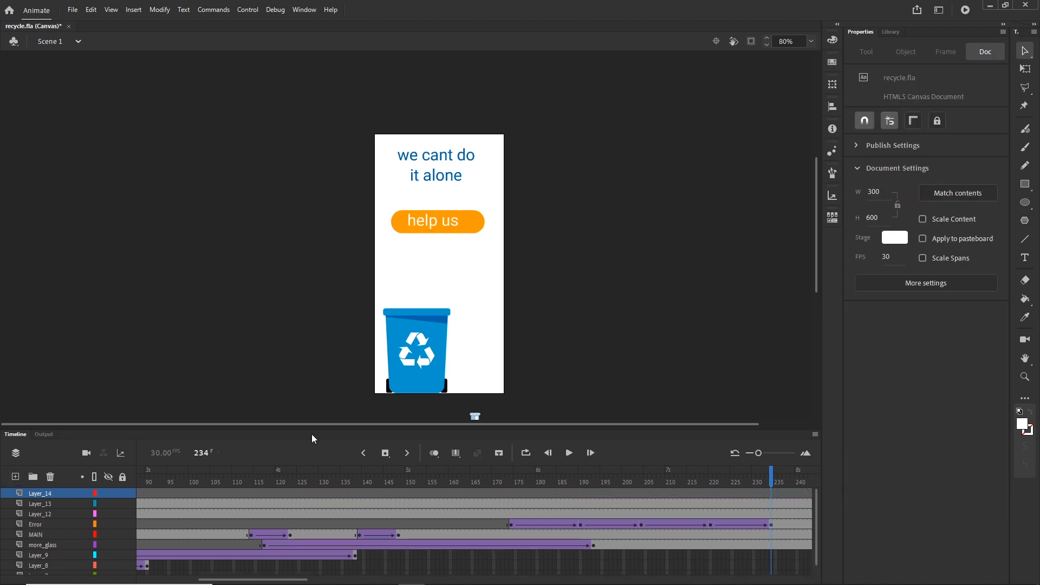
{"action": "left_click", "coordinate": [1025, 258]}
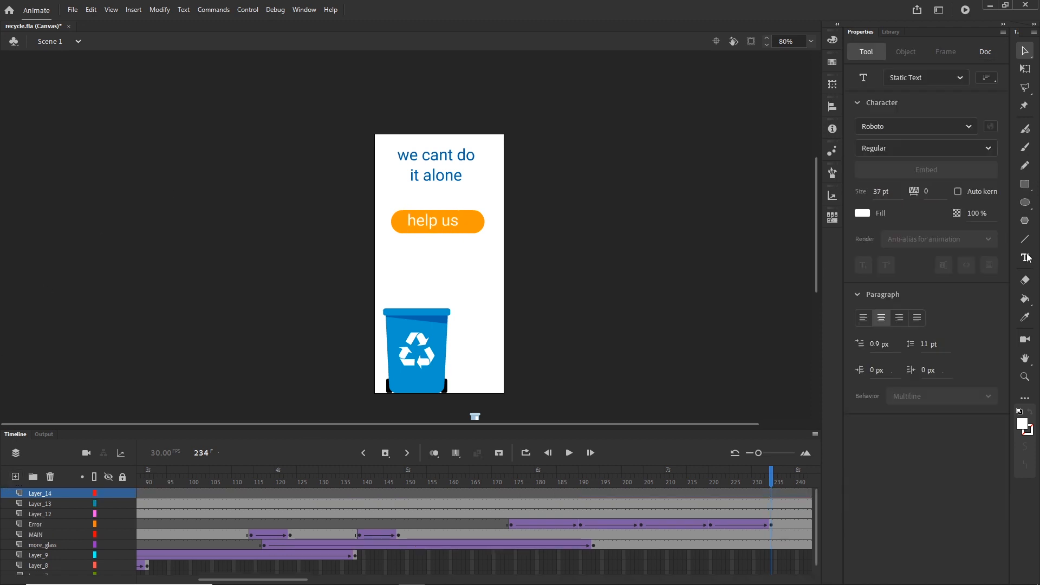
{"action": "left_click", "coordinate": [862, 213]}
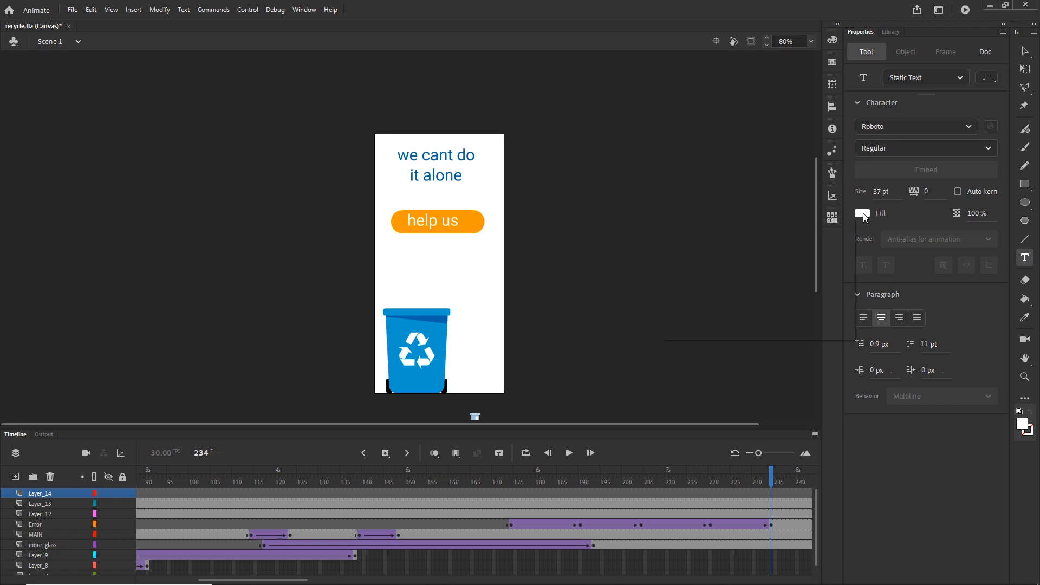
{"action": "left_click", "coordinate": [449, 314]}
{"action": "left_click", "coordinate": [413, 263]}
{"action": "type", "text": "s"}
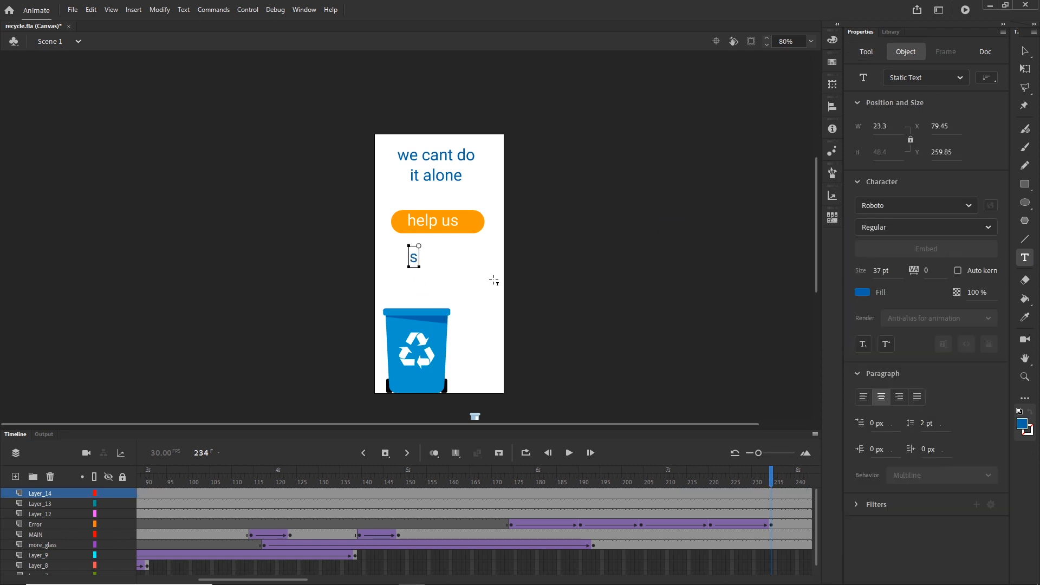
{"action": "type", "text": "ave the planet"}
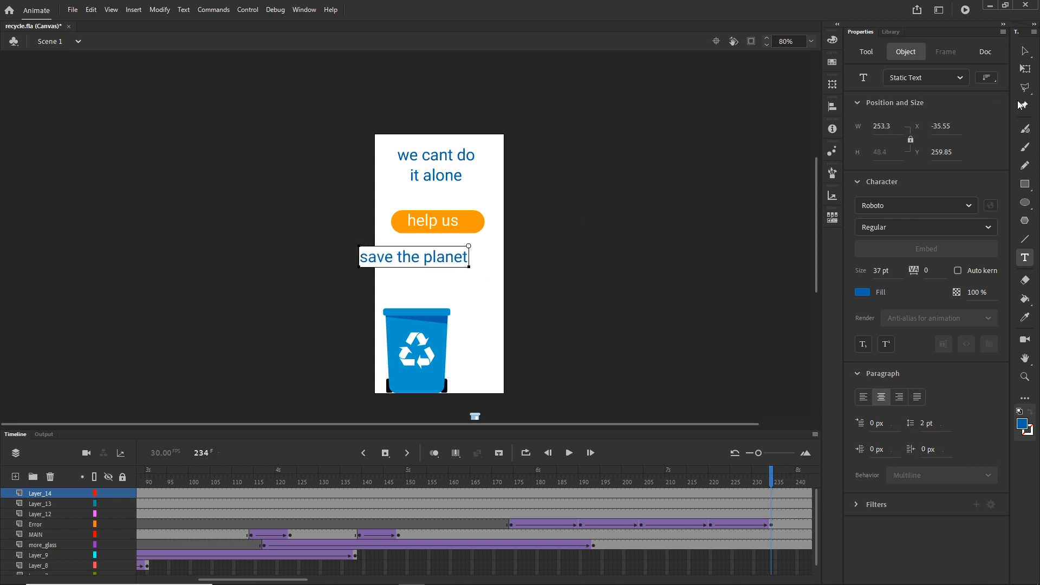
Step: Set the "save the planet" text to 27 pt, centre it under the button and nudge it slightly down
{"action": "left_click", "coordinate": [1024, 50]}
{"action": "left_click_drag", "start_coordinate": [436, 260], "coordinate": [456, 258]}
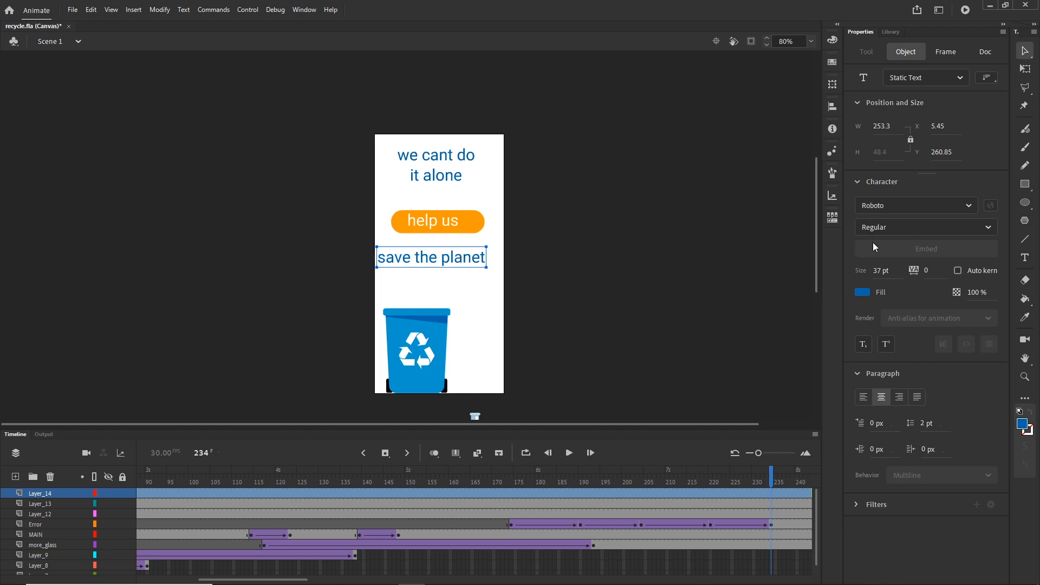
{"action": "left_click_drag", "start_coordinate": [884, 271], "coordinate": [869, 271]}
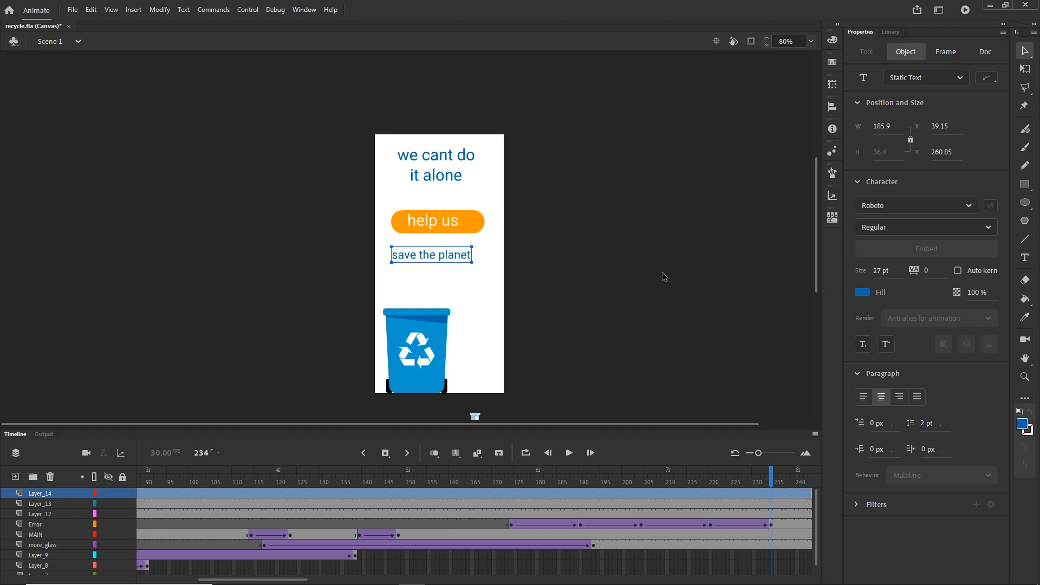
{"action": "left_click", "coordinate": [662, 272]}
{"action": "left_click", "coordinate": [444, 258]}
{"action": "key", "text": "shift+Right"}
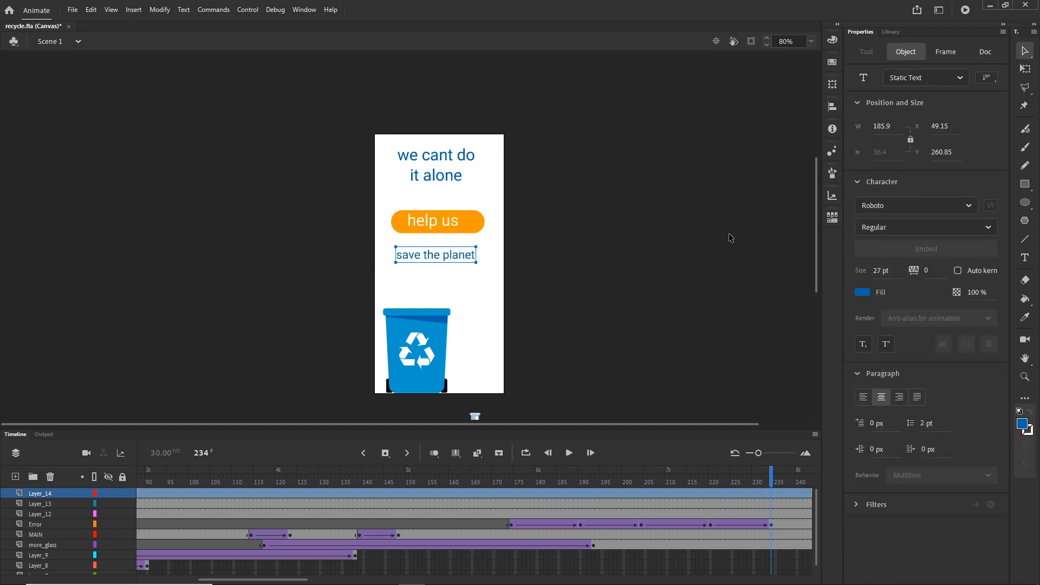
{"action": "key", "text": "Down"}
{"action": "key", "text": "Down"}
{"action": "key", "text": "Down"}
{"action": "left_click", "coordinate": [787, 234]}
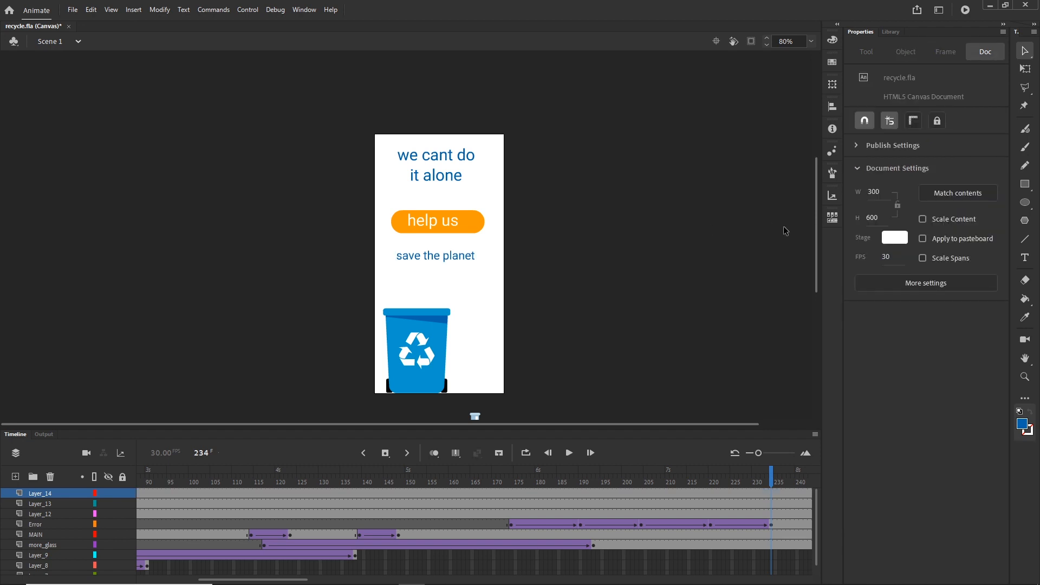
Step: Rename the heading's layer to text1, the orange button's layer to button and the "save the planet" layer to text2
{"action": "left_click", "coordinate": [41, 515]}
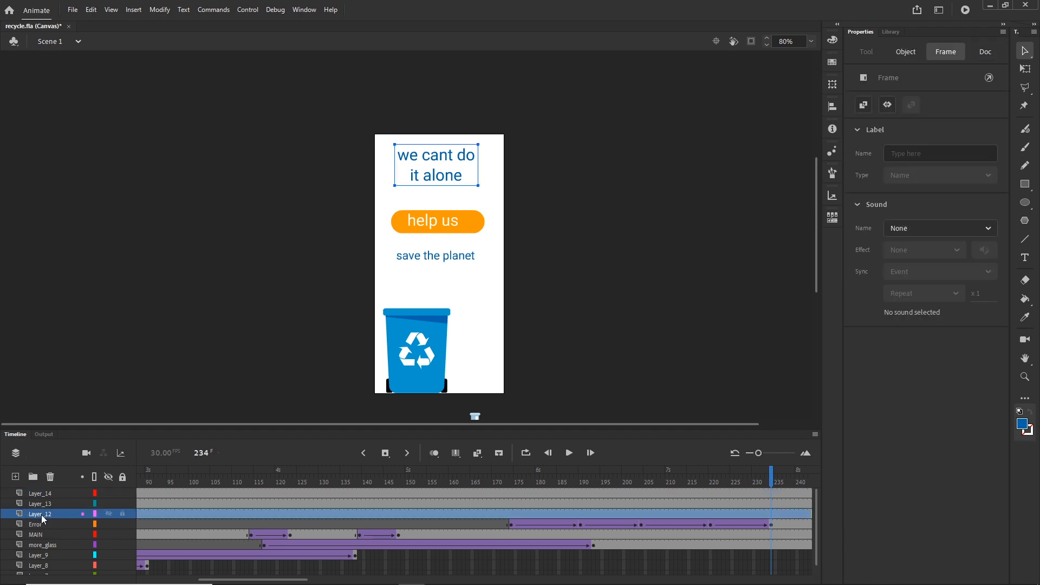
{"action": "double_click", "coordinate": [41, 514]}
{"action": "type", "text": "text1"}
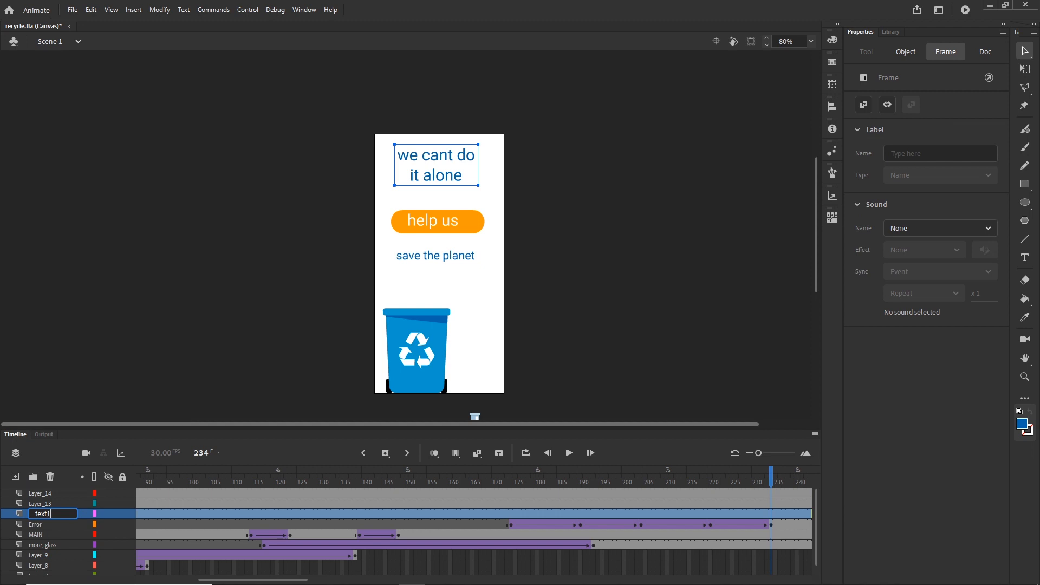
{"action": "left_click", "coordinate": [206, 348]}
{"action": "left_click", "coordinate": [47, 504]}
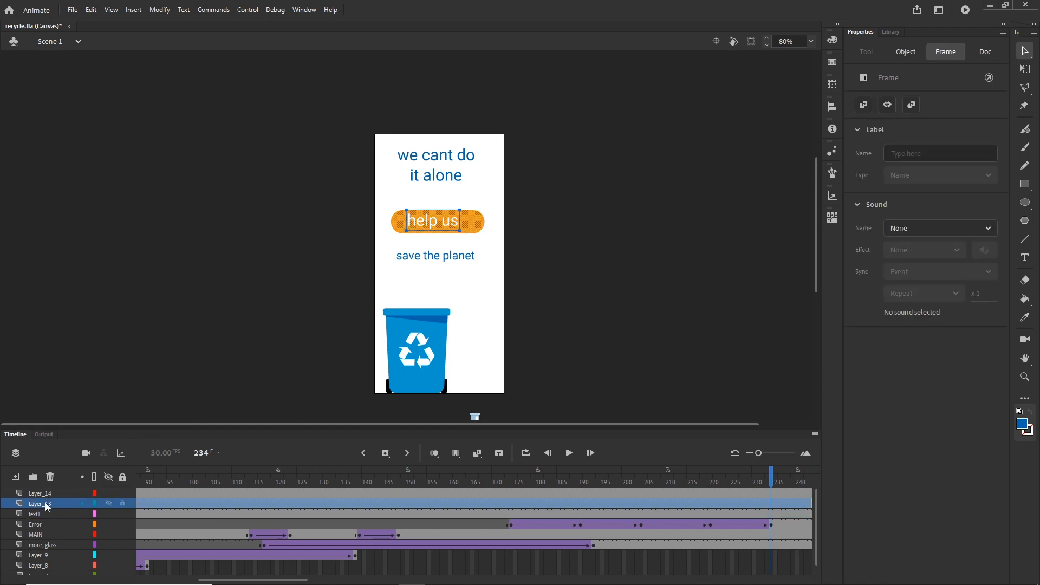
{"action": "double_click", "coordinate": [47, 505]}
{"action": "type", "text": "button"}
{"action": "double_click", "coordinate": [52, 493]}
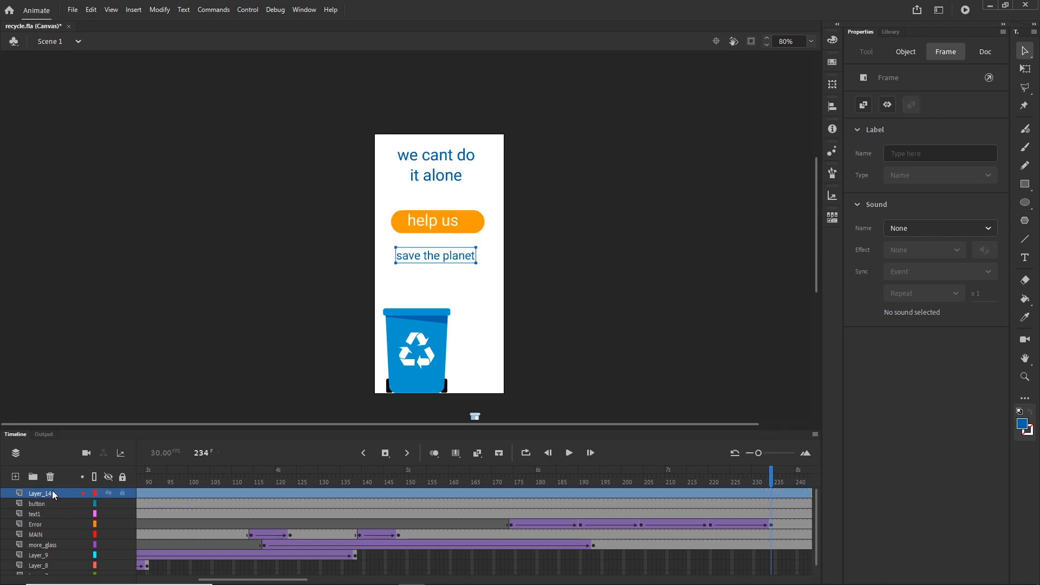
{"action": "type", "text": "text2"}
{"action": "key", "text": "Return"}
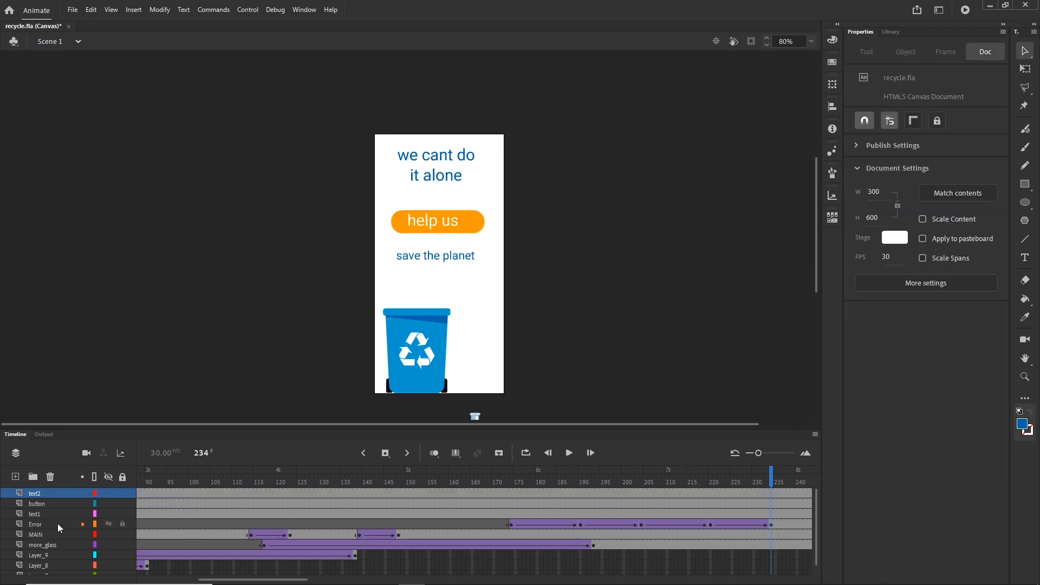
Step: Convert the heading, the "help us" button and the "save the planet" text each into a movie clip symbol with the default name
{"action": "left_click", "coordinate": [47, 513]}
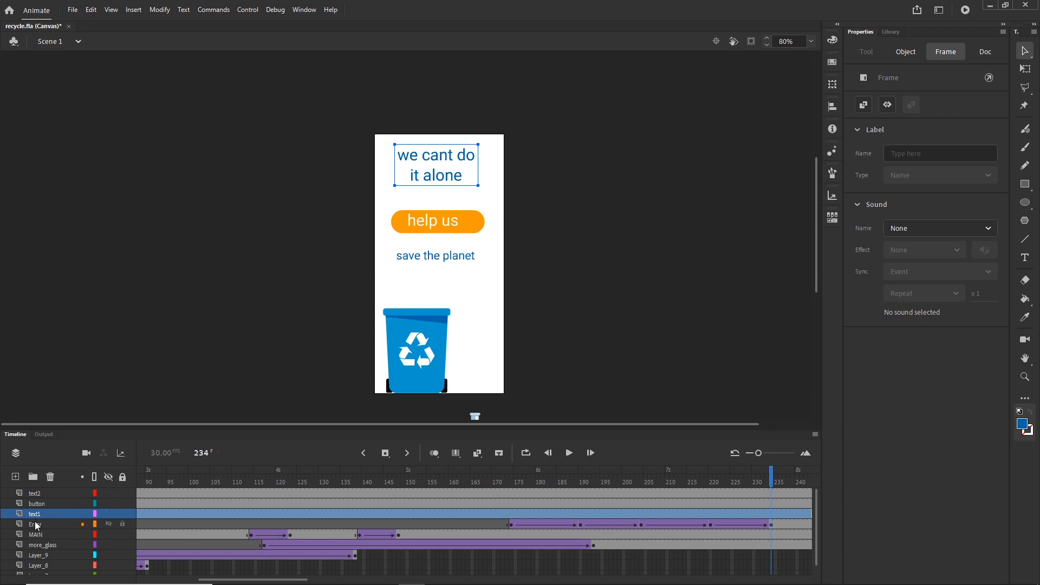
{"action": "left_click", "coordinate": [37, 525]}
{"action": "left_click", "coordinate": [38, 514]}
{"action": "key", "text": "F8"}
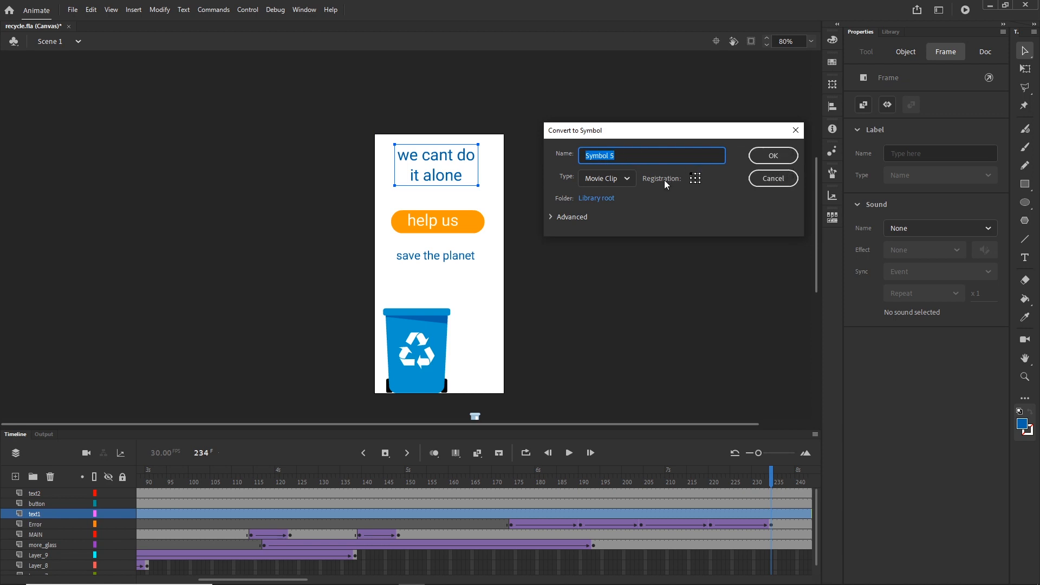
{"action": "left_click", "coordinate": [778, 161]}
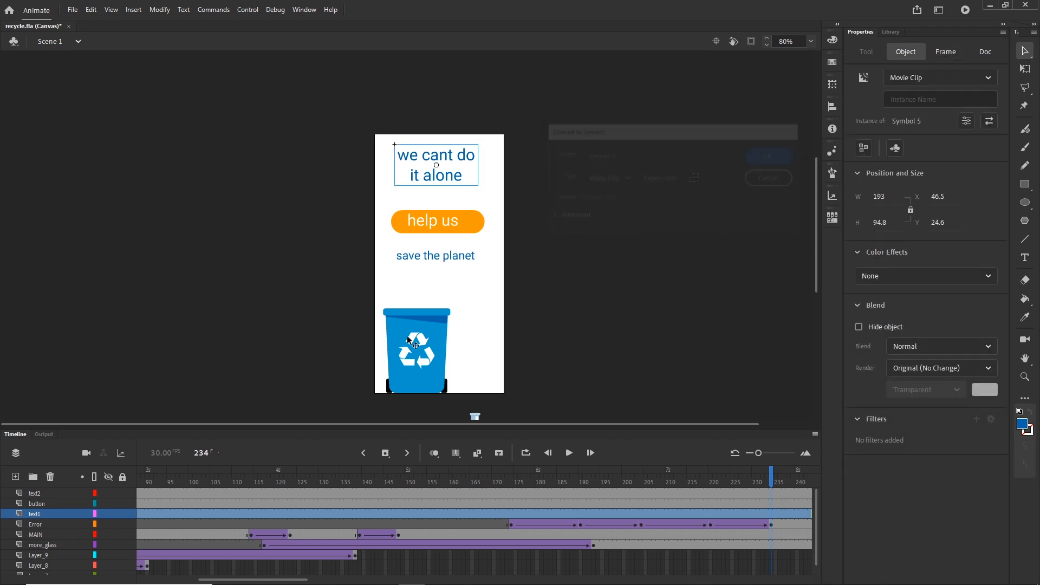
{"action": "left_click", "coordinate": [37, 504]}
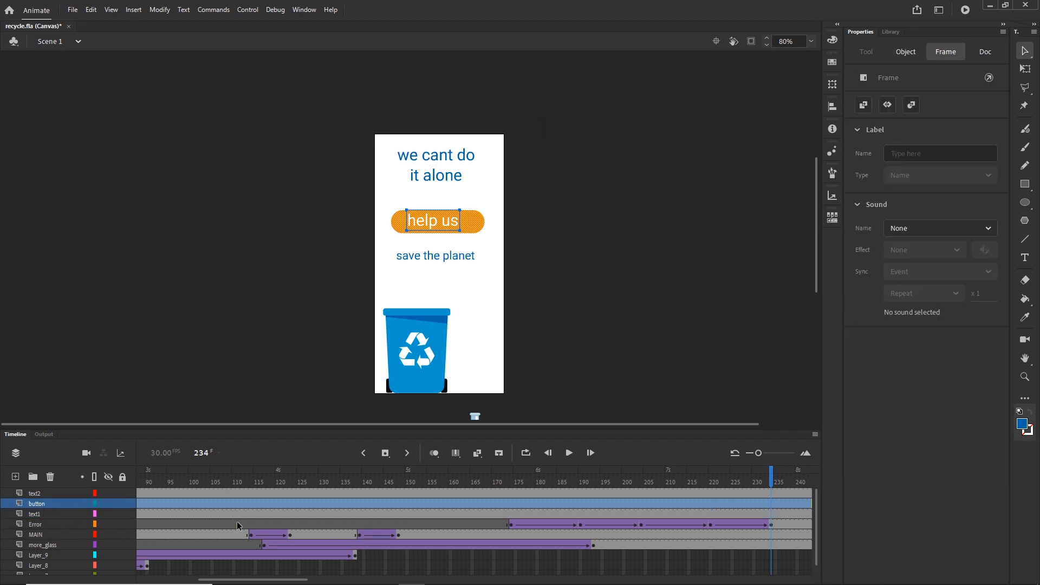
{"action": "key", "text": "F8"}
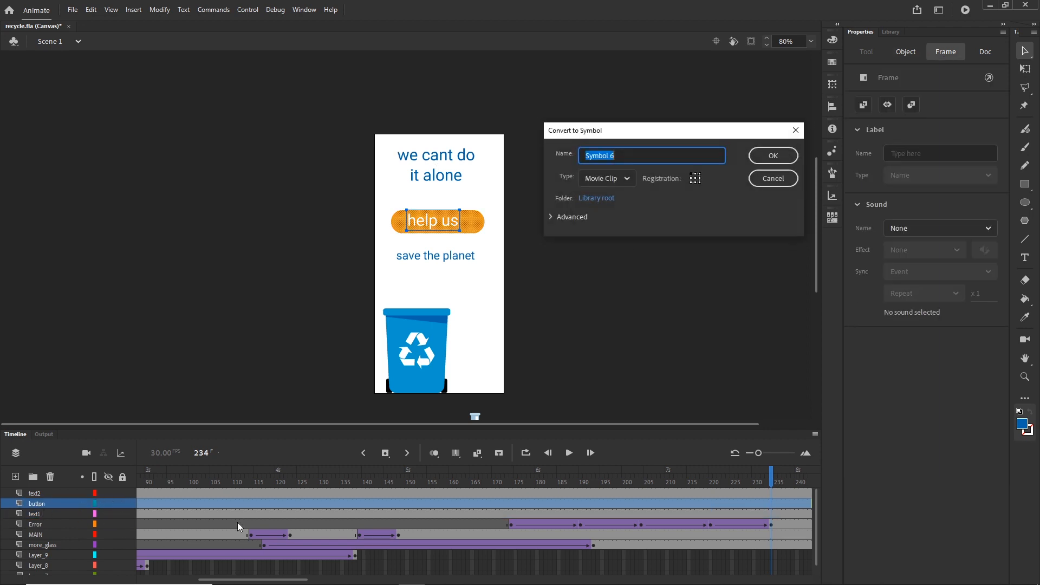
{"action": "left_click", "coordinate": [773, 155]}
{"action": "left_click", "coordinate": [44, 494]}
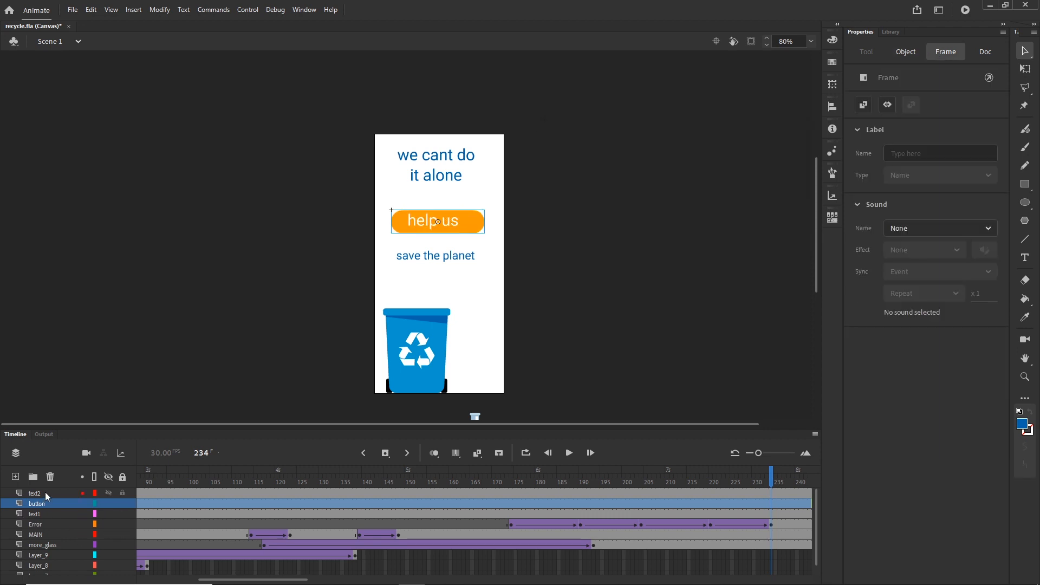
{"action": "key", "text": "F8"}
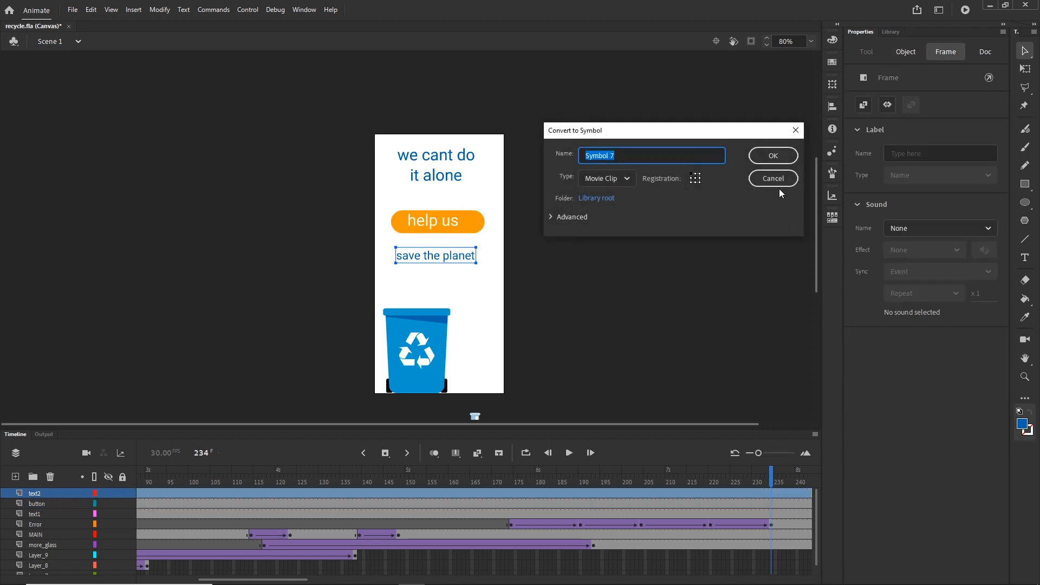
{"action": "left_click", "coordinate": [763, 161]}
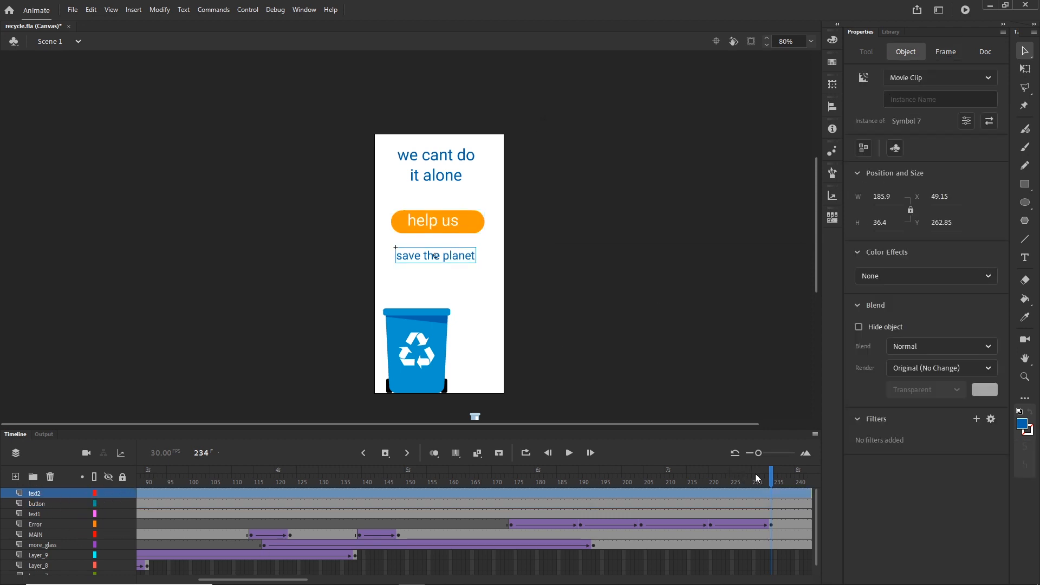
Step: Move the starting keyframes of the text1, button and text2 layers from frame 1 to frame 241
{"action": "left_click_drag", "start_coordinate": [771, 477], "coordinate": [15, 443]}
{"action": "left_click", "coordinate": [138, 515]}
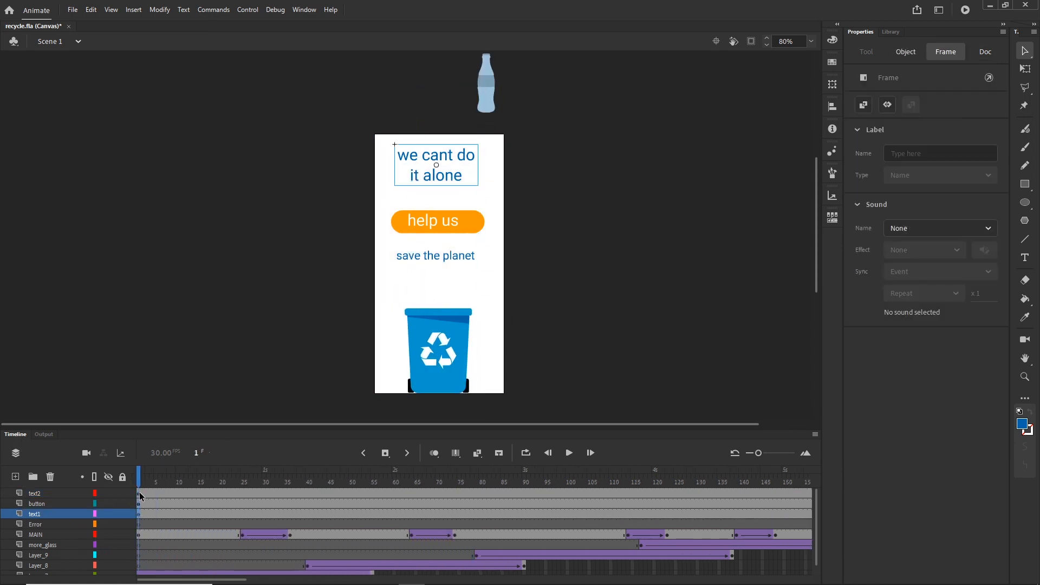
{"action": "left_click", "coordinate": [138, 494], "text": "shift"}
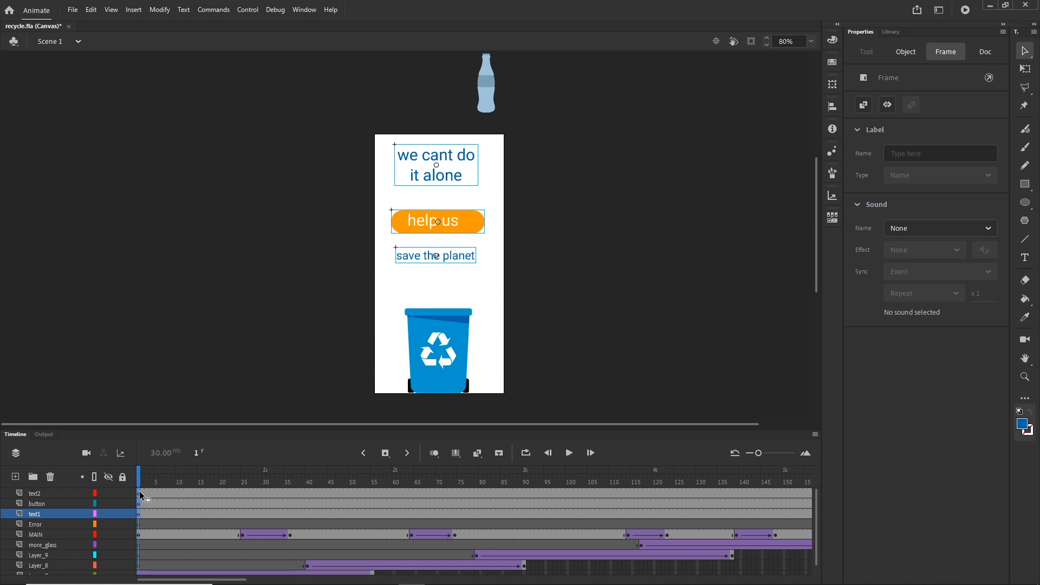
{"action": "left_click_drag", "start_coordinate": [140, 494], "coordinate": [422, 496]}
{"action": "mouse_move", "coordinate": [778, 492]}
{"action": "left_mouse_down"}
{"action": "mouse_move", "coordinate": [828, 484]}
{"action": "mouse_move", "coordinate": [698, 479]}
{"action": "mouse_move", "coordinate": [689, 530]}
{"action": "mouse_move", "coordinate": [687, 495]}
{"action": "mouse_move", "coordinate": [593, 494]}
{"action": "left_mouse_up"}
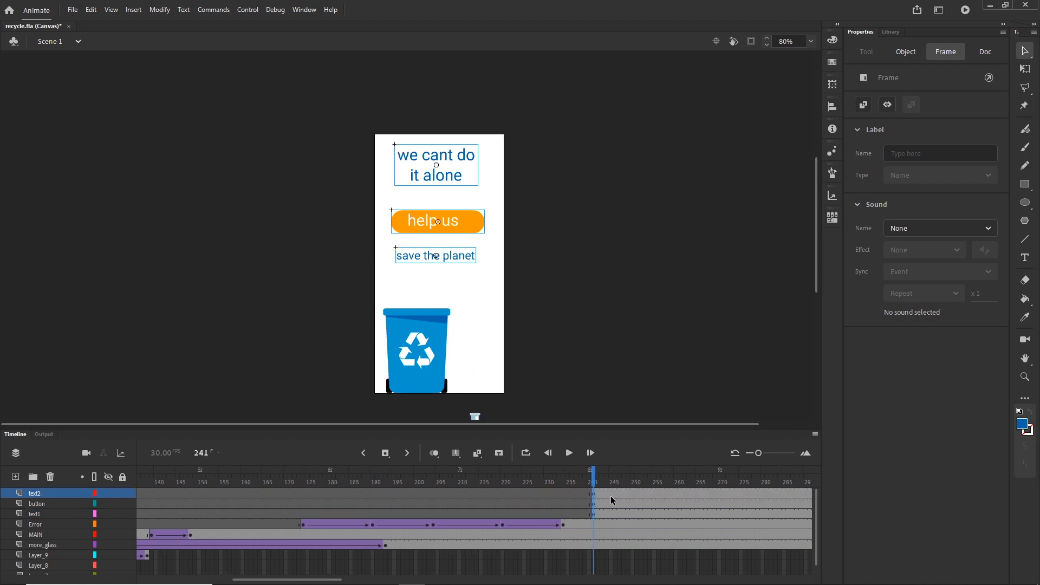
{"action": "key", "text": "Return"}
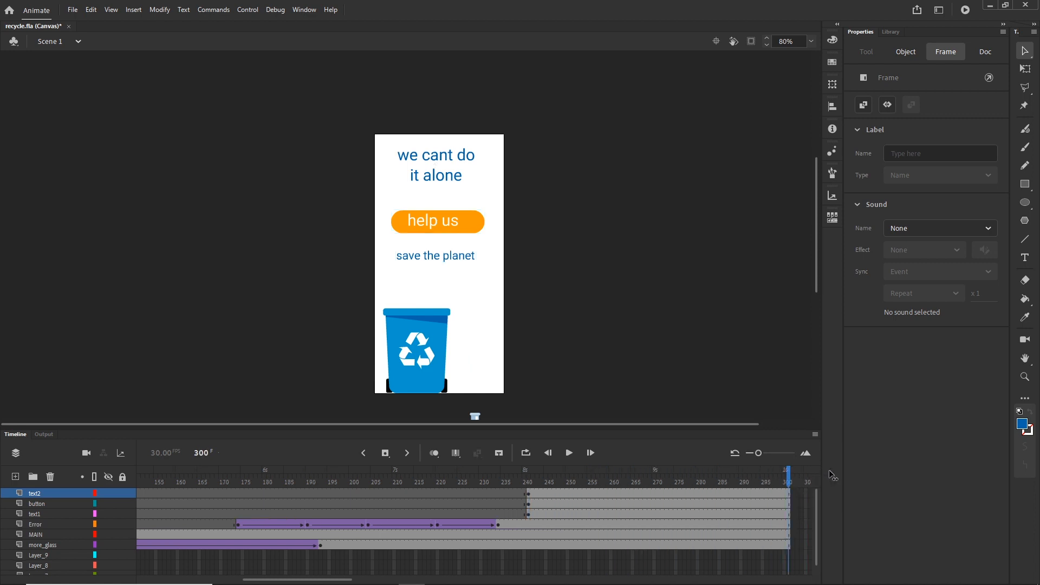
Step: Insert keyframes at frame 279 on the text1, button and text2 layers
{"action": "left_click_drag", "start_coordinate": [653, 452], "coordinate": [572, 458]}
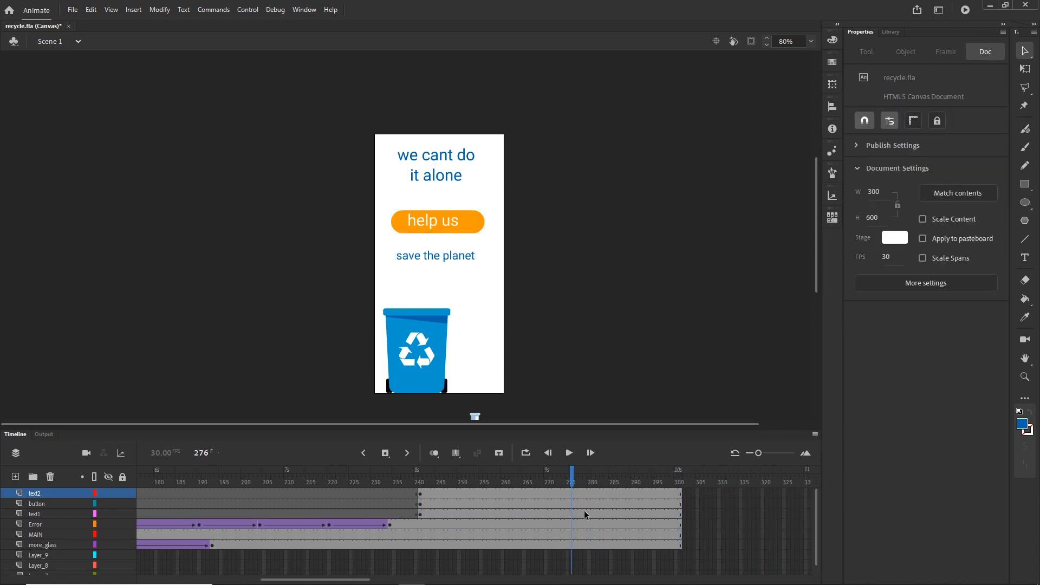
{"action": "left_click", "coordinate": [585, 514]}
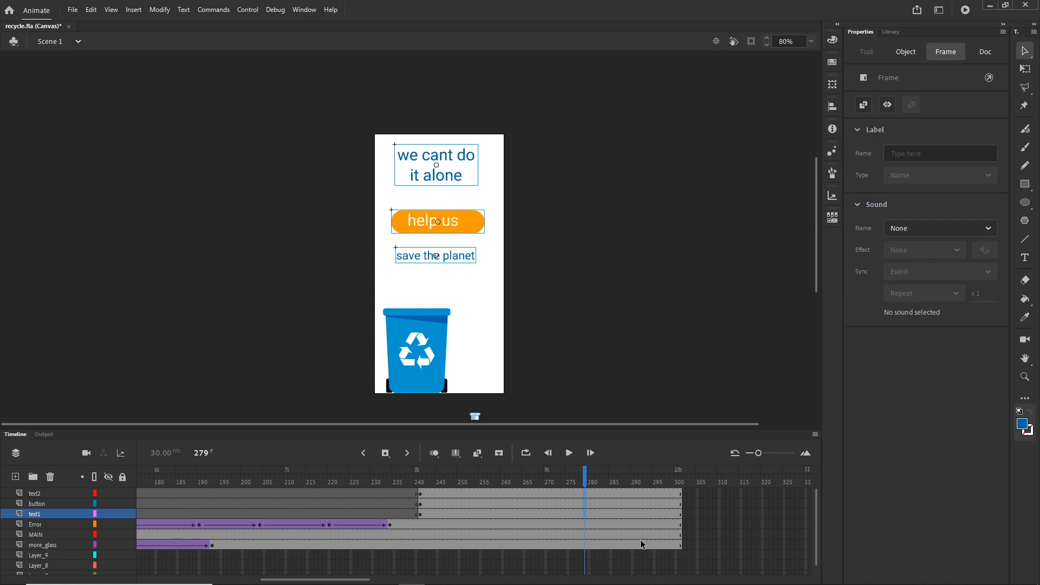
{"action": "key", "text": "F6"}
Step: Set the alpha of the heading, button and "save the planet" clips to 0% at frame 241
{"action": "left_click", "coordinate": [420, 514]}
{"action": "left_click", "coordinate": [453, 178]}
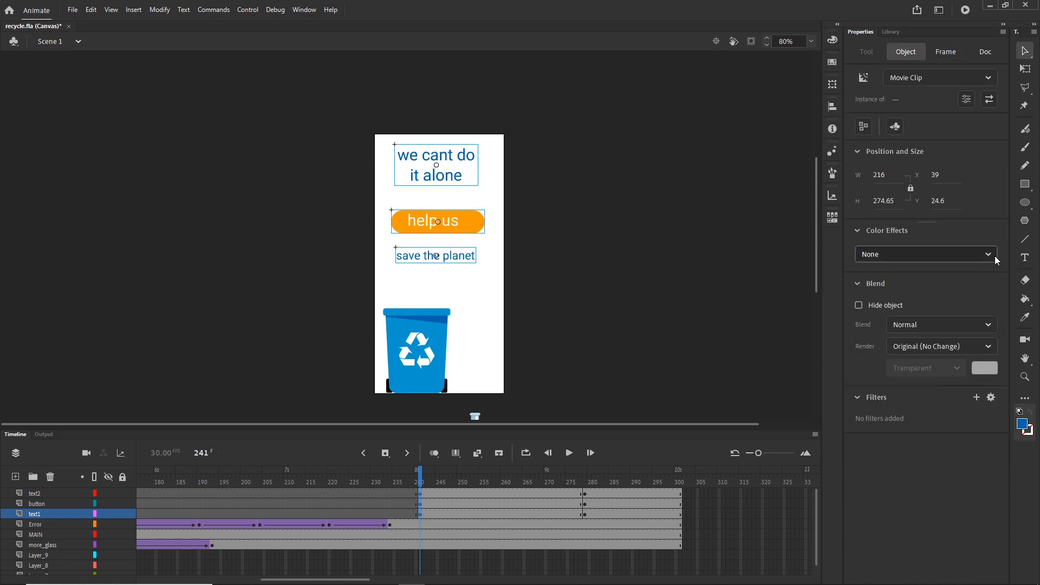
{"action": "left_click", "coordinate": [995, 257]}
{"action": "left_click", "coordinate": [887, 340]}
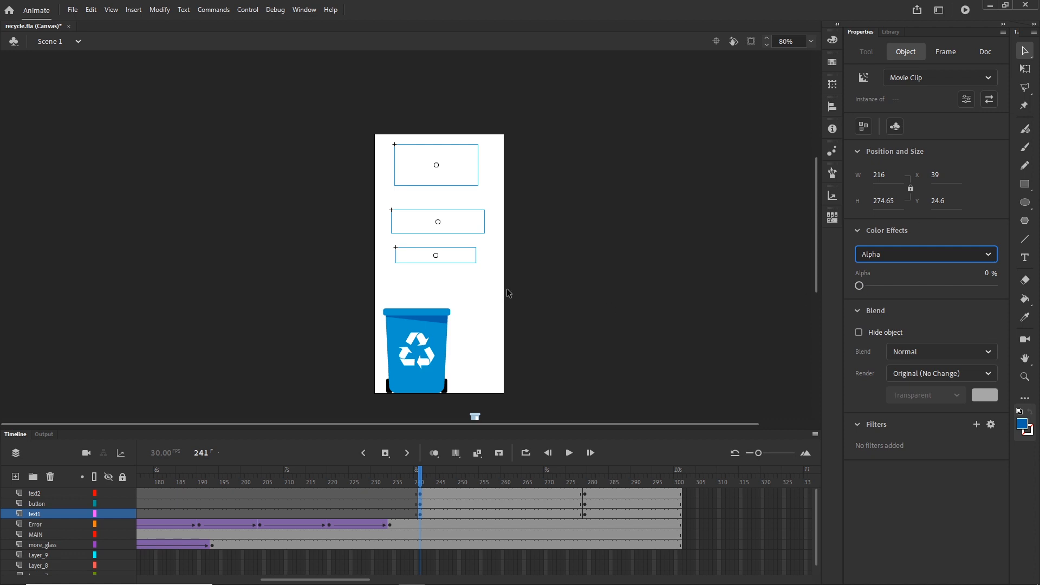
{"action": "left_click", "coordinate": [586, 250]}
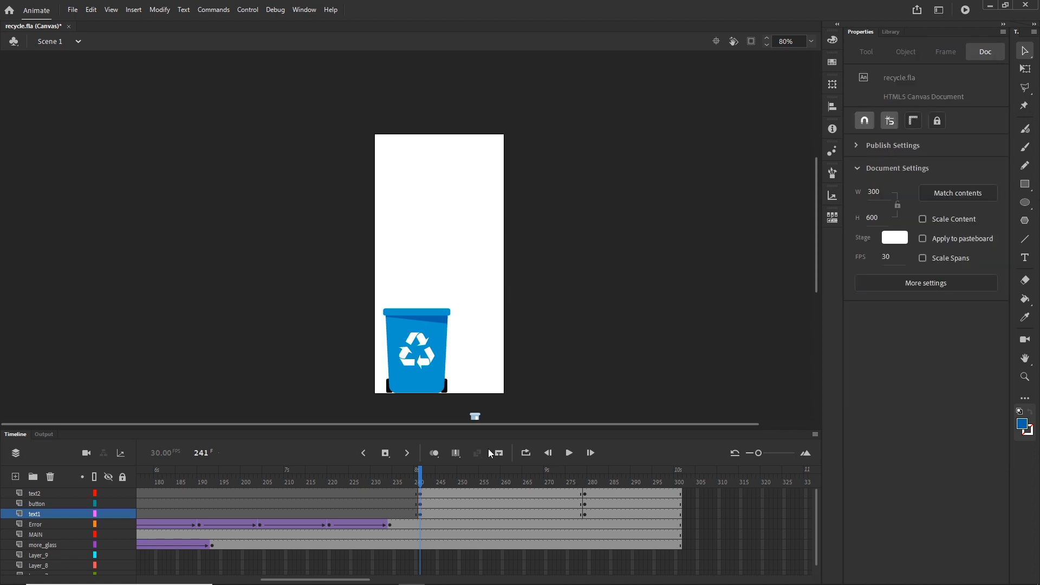
Step: Shift the button and "save the planet" clips down by 40 px at frame 241
{"action": "left_click", "coordinate": [422, 516]}
{"action": "left_click", "coordinate": [486, 503]}
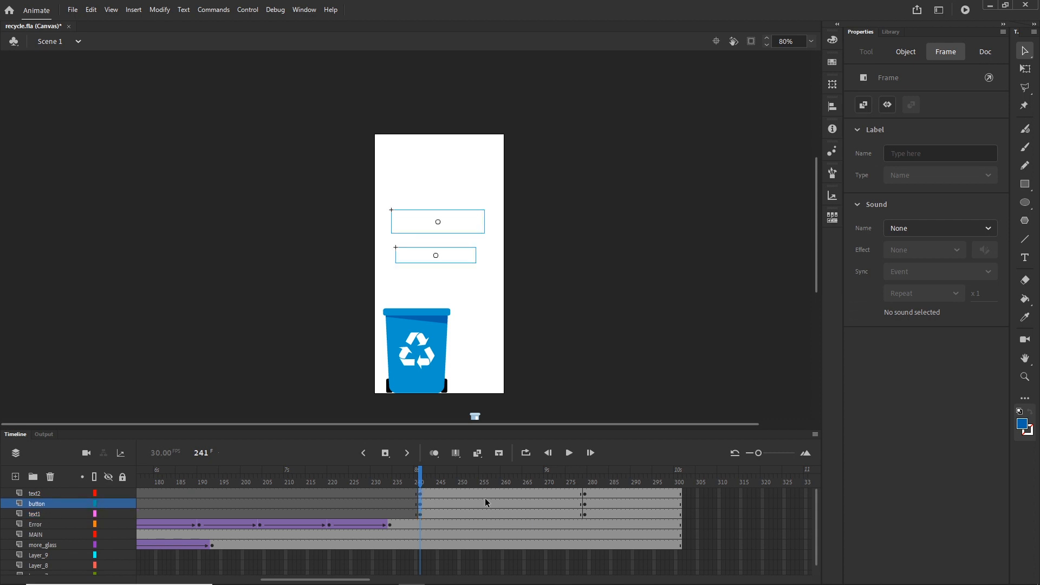
{"action": "key", "text": "shift+Down"}
{"action": "key", "text": "shift+Down"}
{"action": "key", "text": "shift+Down"}
{"action": "key", "text": "shift+Down"}
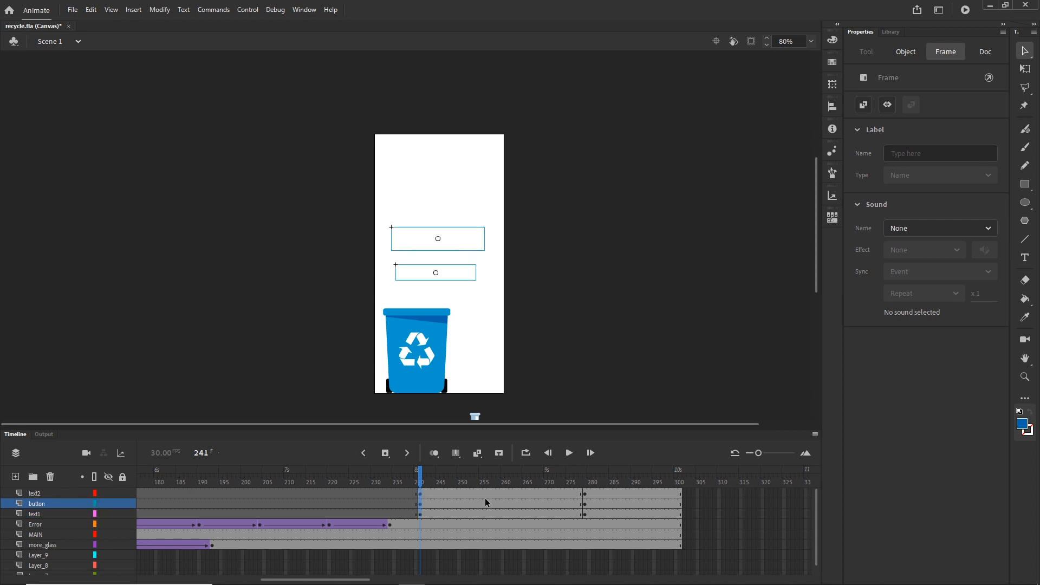
Step: Shift the heading clip down by 70 px at frame 241
{"action": "left_click", "coordinate": [421, 515]}
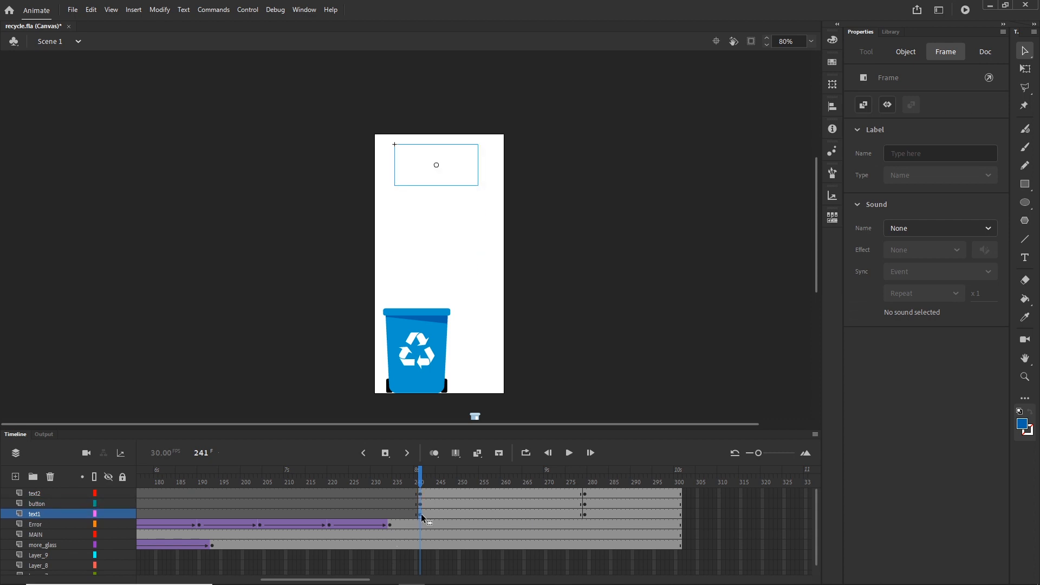
{"action": "key", "text": "shift+Down"}
{"action": "key", "text": "shift+Down"}
{"action": "key", "text": "shift+Down"}
{"action": "key", "text": "shift+Down"}
{"action": "key", "text": "shift+Down"}
{"action": "key", "text": "shift+Down"}
{"action": "key", "text": "shift+Down"}
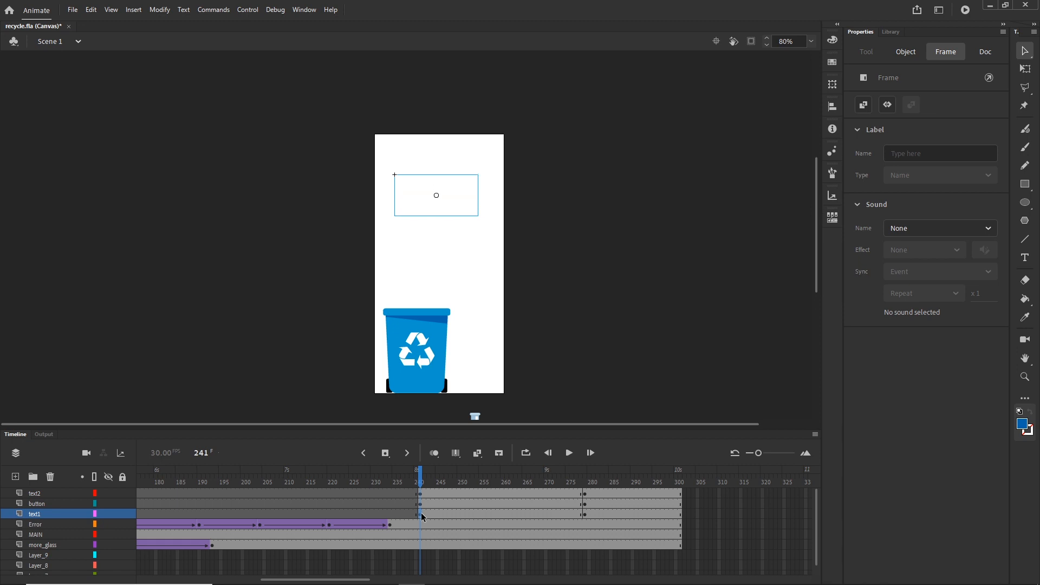
Step: Create classic tweens on the text1, button and text2 layers between frames 241 and 279 and preview the fade-in
{"action": "left_click", "coordinate": [489, 505]}
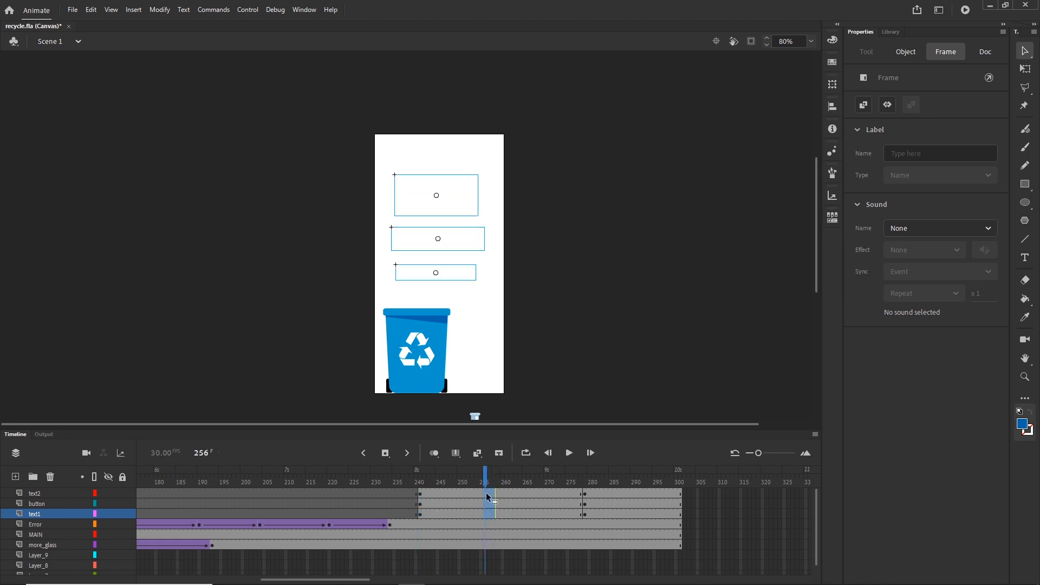
{"action": "right_click", "coordinate": [486, 494]}
{"action": "left_click", "coordinate": [536, 177]}
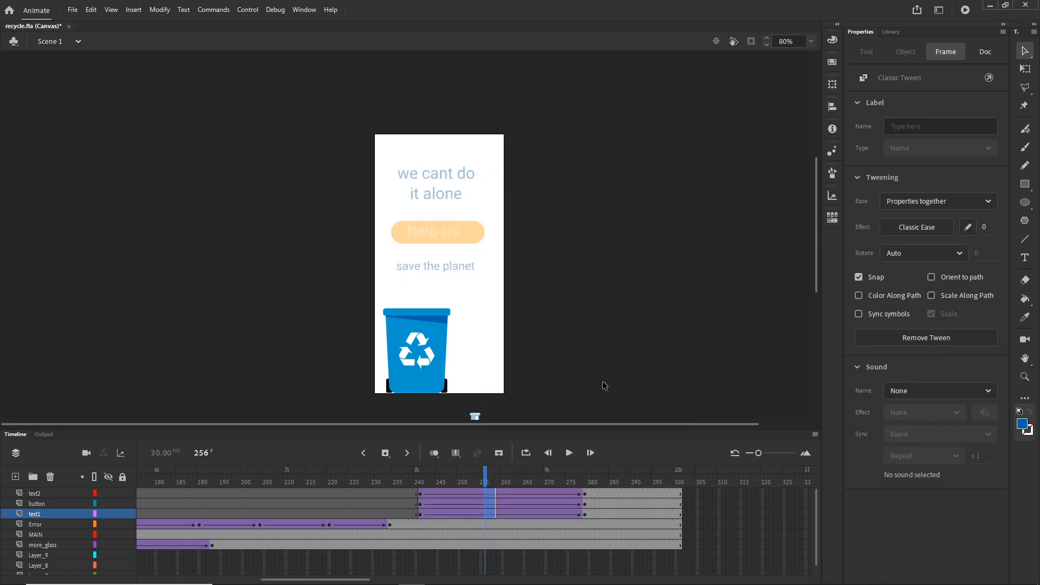
{"action": "left_click_drag", "start_coordinate": [484, 476], "coordinate": [431, 477]}
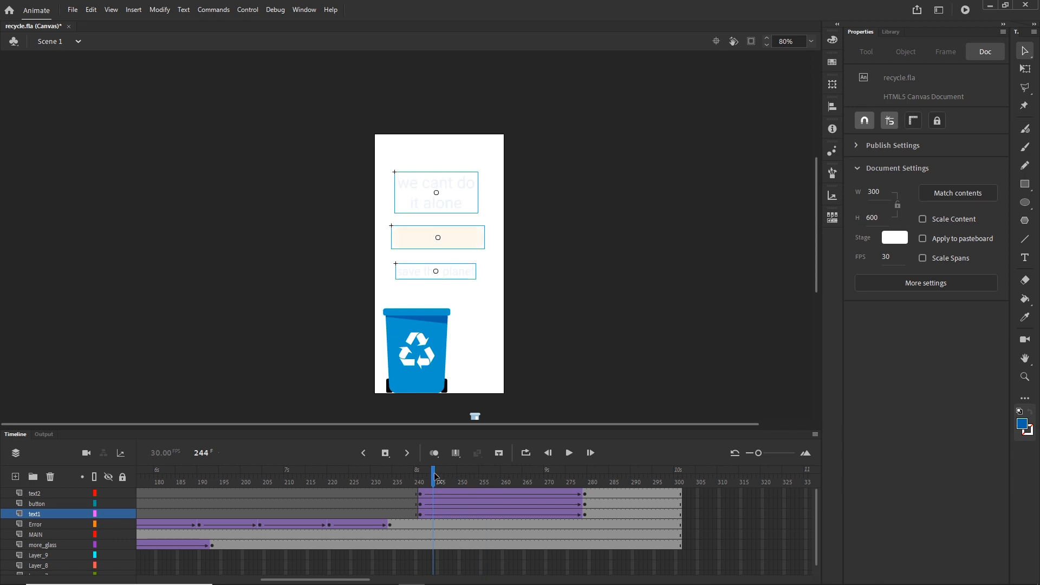
{"action": "left_click_drag", "start_coordinate": [435, 477], "coordinate": [581, 481]}
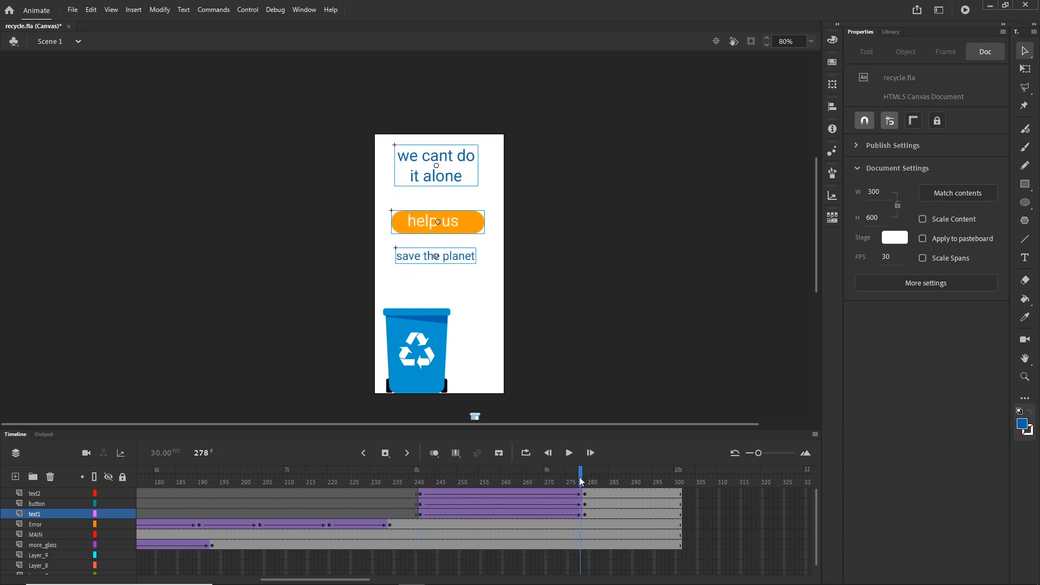
Step: Shorten the three fade-in tweens by moving their end keyframes from frame 279 to frame 264
{"action": "left_click", "coordinate": [586, 515]}
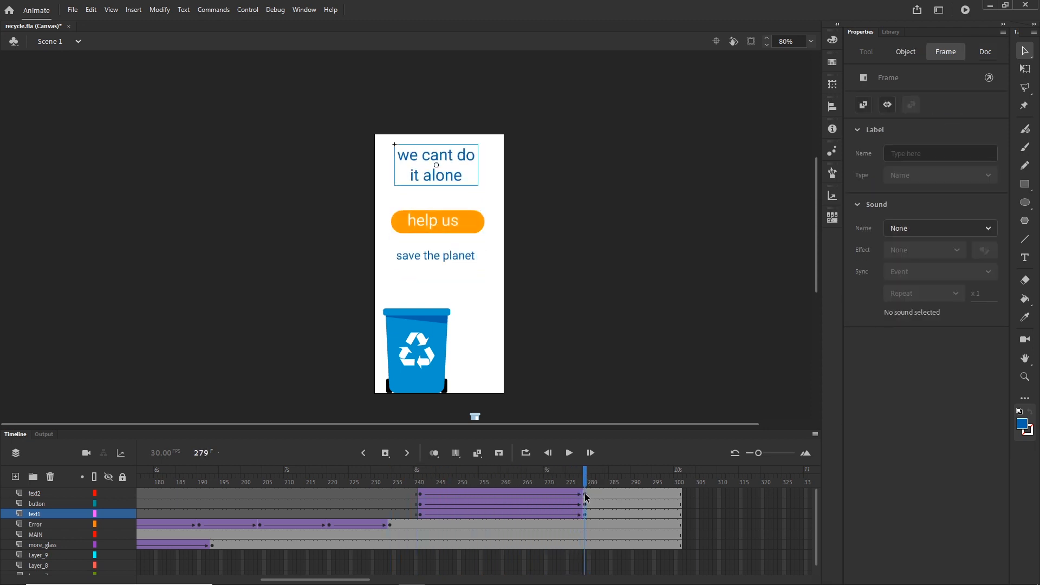
{"action": "left_click", "coordinate": [586, 497], "text": "shift"}
{"action": "left_click_drag", "start_coordinate": [523, 495], "coordinate": [459, 479]}
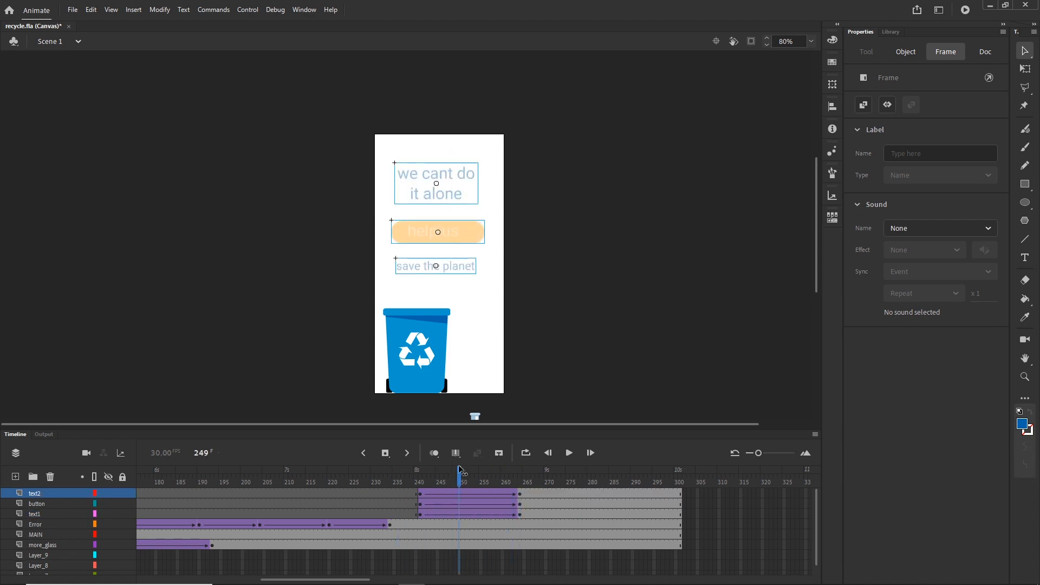
Step: Apply a Quad Ease-Out effect to the fade-in tweens on text1, button and text2 and preview the motion
{"action": "left_click", "coordinate": [421, 514]}
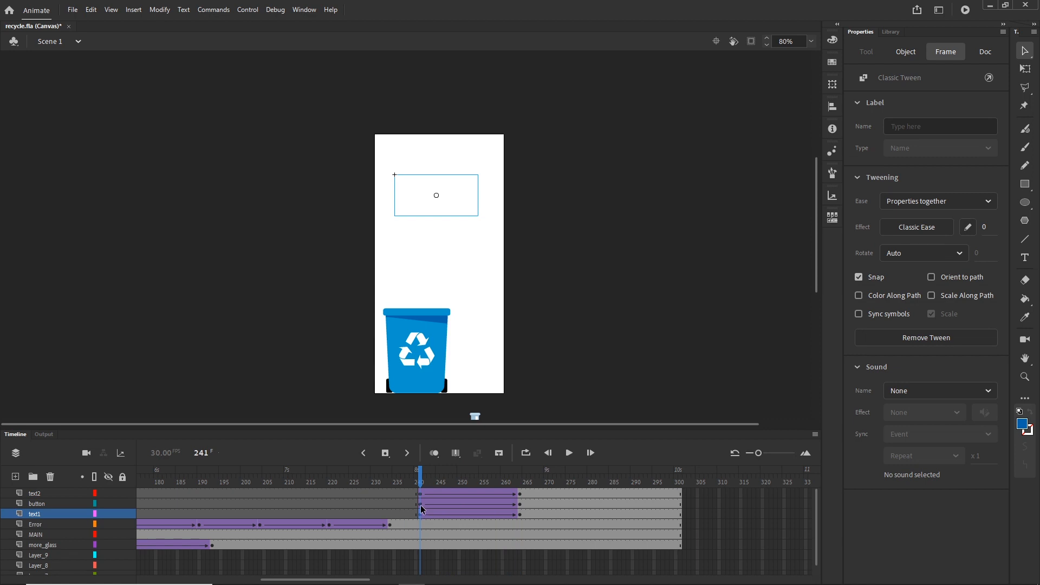
{"action": "left_click_drag", "start_coordinate": [420, 514], "coordinate": [421, 493]}
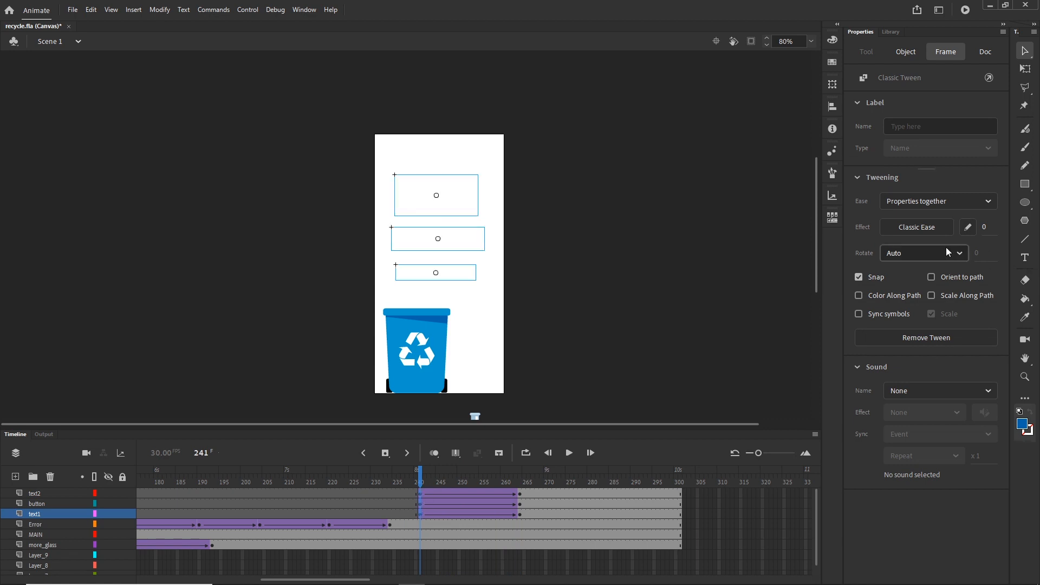
{"action": "left_click", "coordinate": [928, 234]}
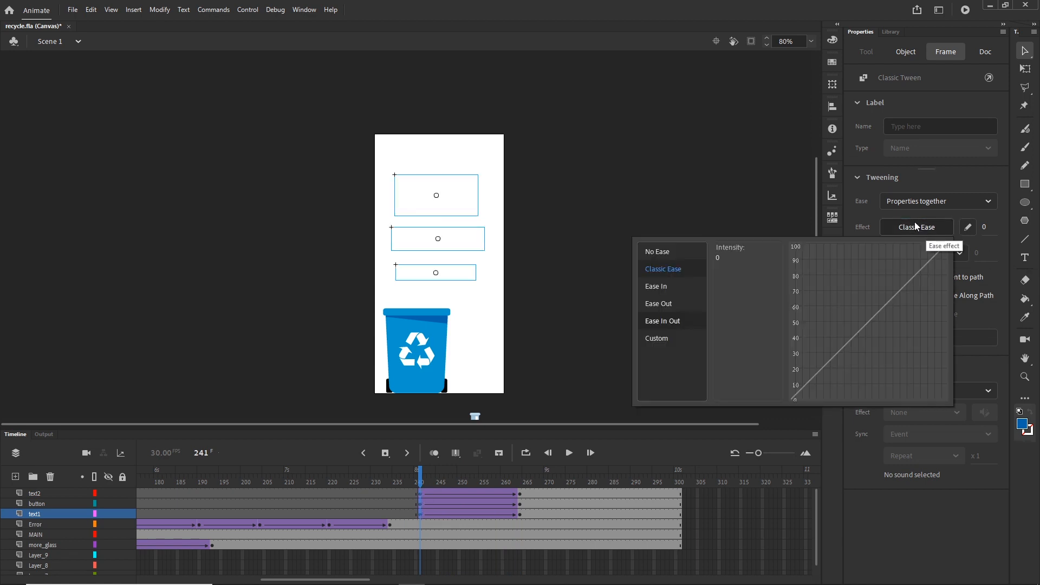
{"action": "left_click", "coordinate": [665, 291]}
{"action": "left_click", "coordinate": [664, 305]}
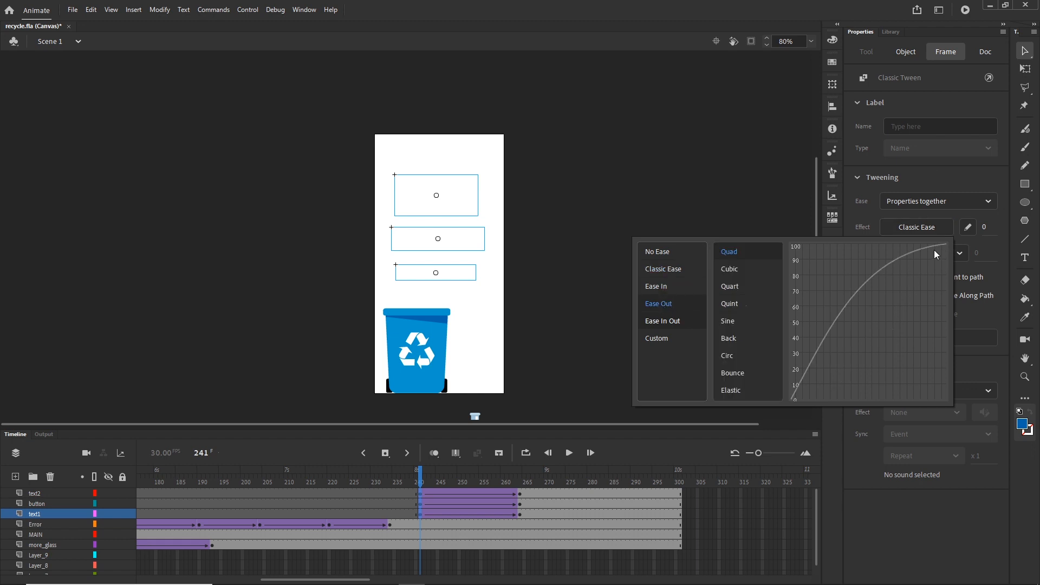
{"action": "left_click", "coordinate": [729, 252]}
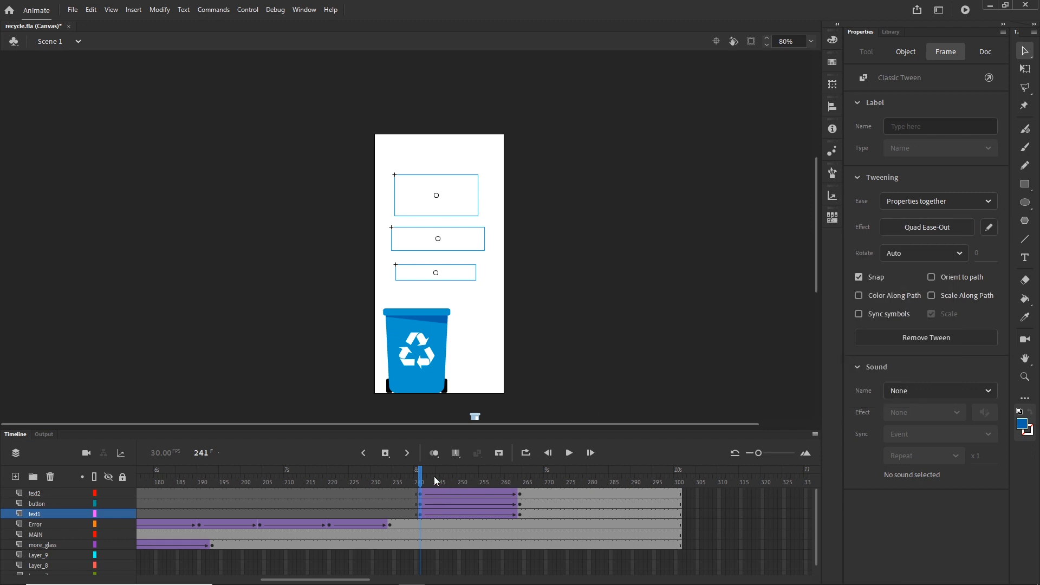
{"action": "left_click_drag", "start_coordinate": [424, 478], "coordinate": [509, 476]}
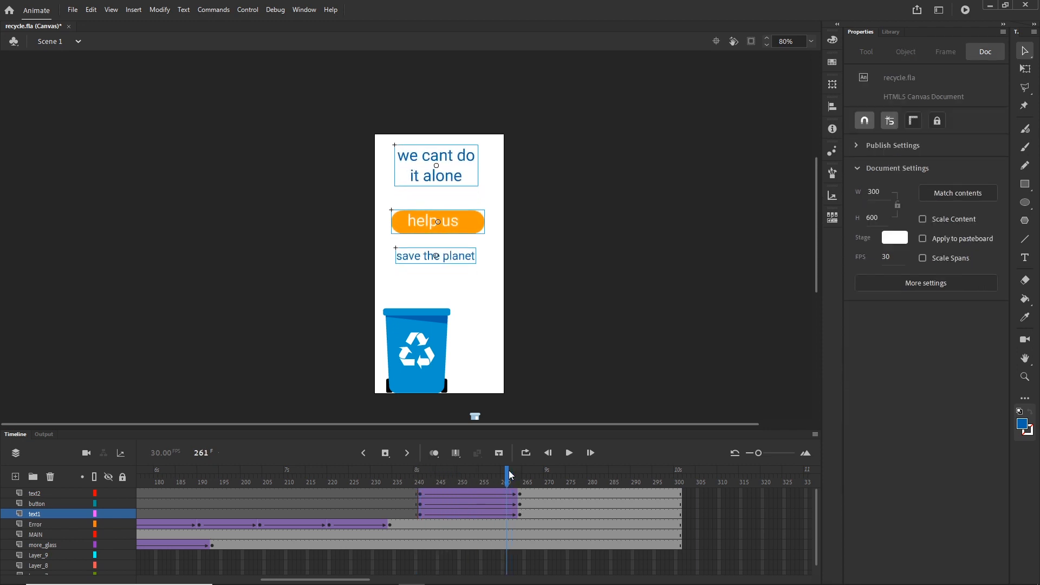
Step: Delay the fade-in tweens on the button and text2 layers so they run from frame 267 to 290
{"action": "left_click", "coordinate": [521, 505]}
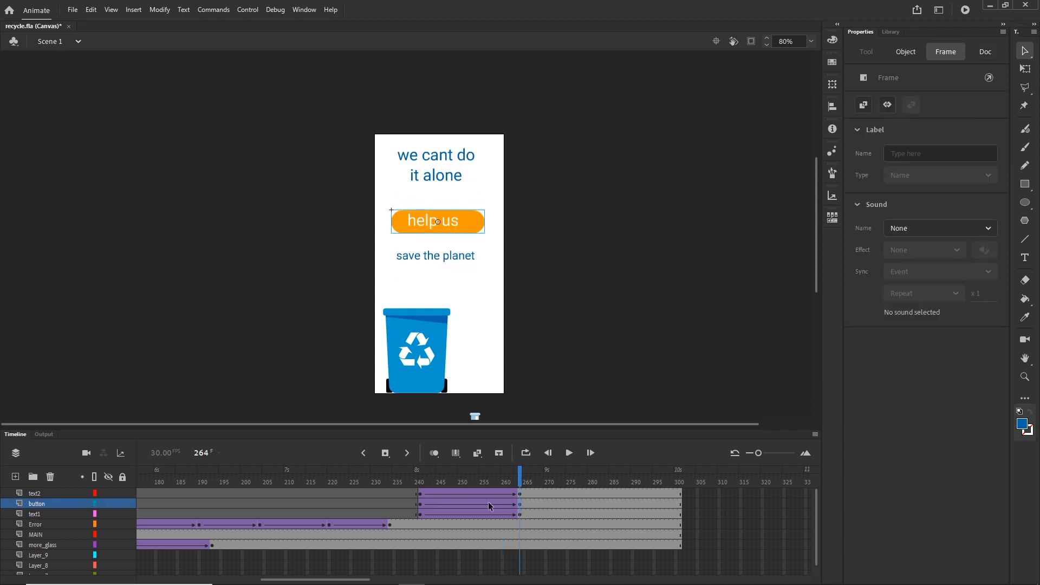
{"action": "left_click", "coordinate": [422, 494], "text": "shift"}
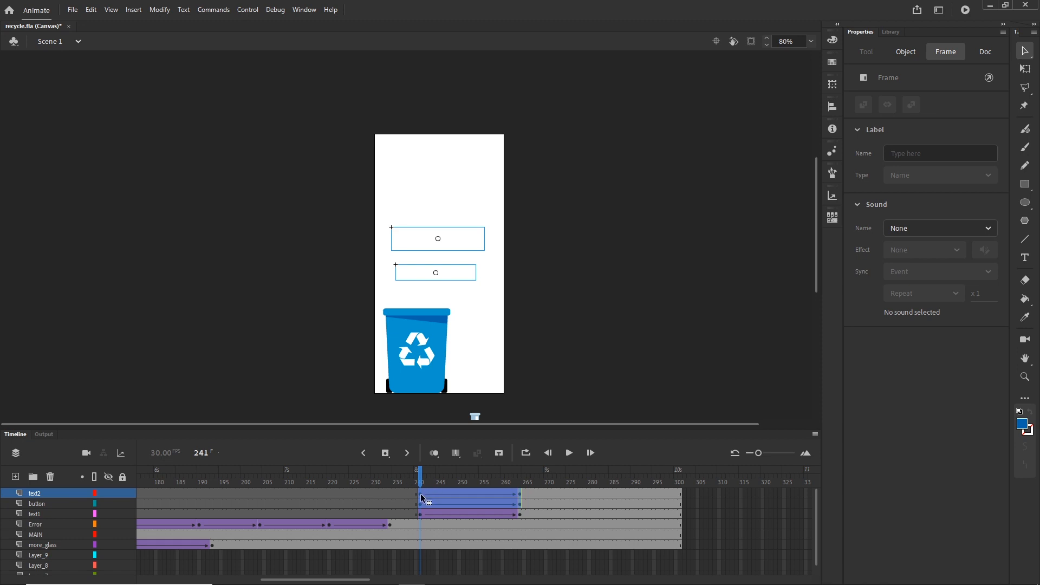
{"action": "left_click_drag", "start_coordinate": [421, 497], "coordinate": [593, 483]}
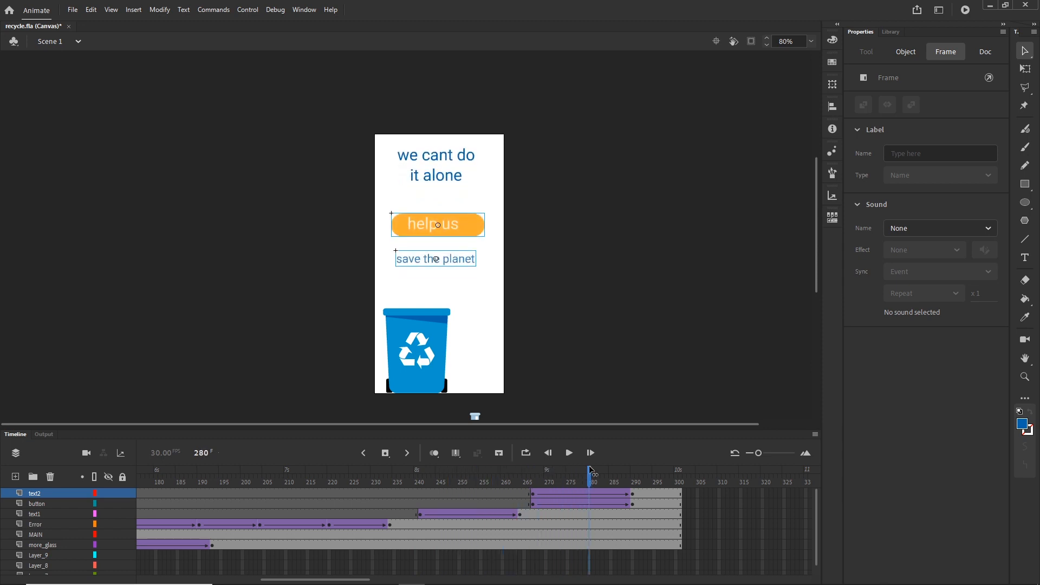
Step: Delay the text2 fade-in tween further so it runs from frame 294 to 317
{"action": "left_click", "coordinate": [633, 497]}
{"action": "left_click", "coordinate": [533, 495], "text": "shift"}
{"action": "left_click_drag", "start_coordinate": [533, 495], "coordinate": [771, 484]}
{"action": "left_click_drag", "start_coordinate": [330, 581], "coordinate": [391, 582]}
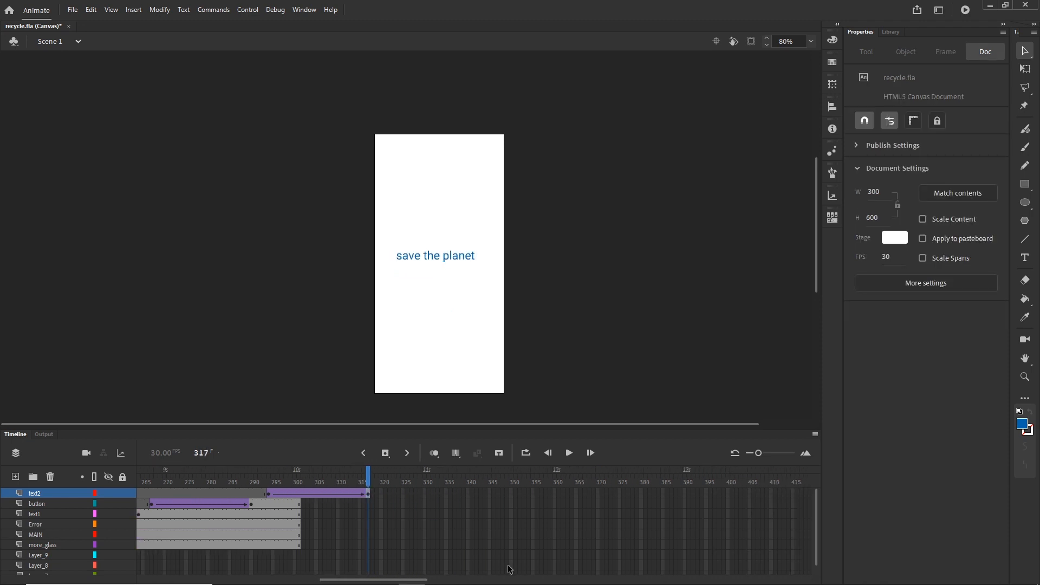
Step: Scrub through the whole animation and examine where the bottle, glass, bin and text layers end
{"action": "scroll", "coordinate": [555, 571], "scroll_direction": "down", "scroll_amount": 1}
{"action": "left_click", "coordinate": [555, 566]}
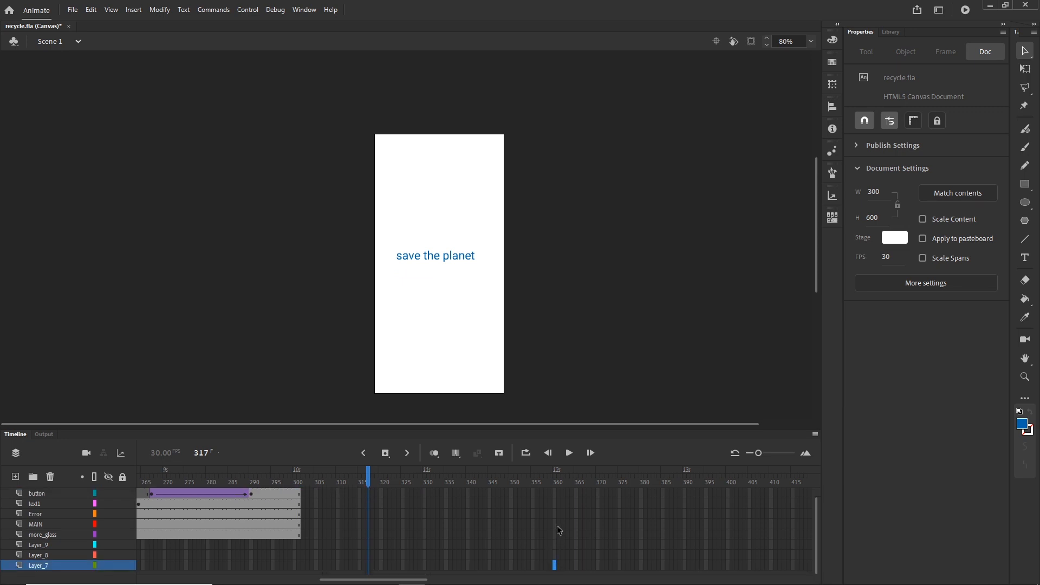
{"action": "scroll", "coordinate": [557, 525], "scroll_direction": "up", "scroll_amount": 1}
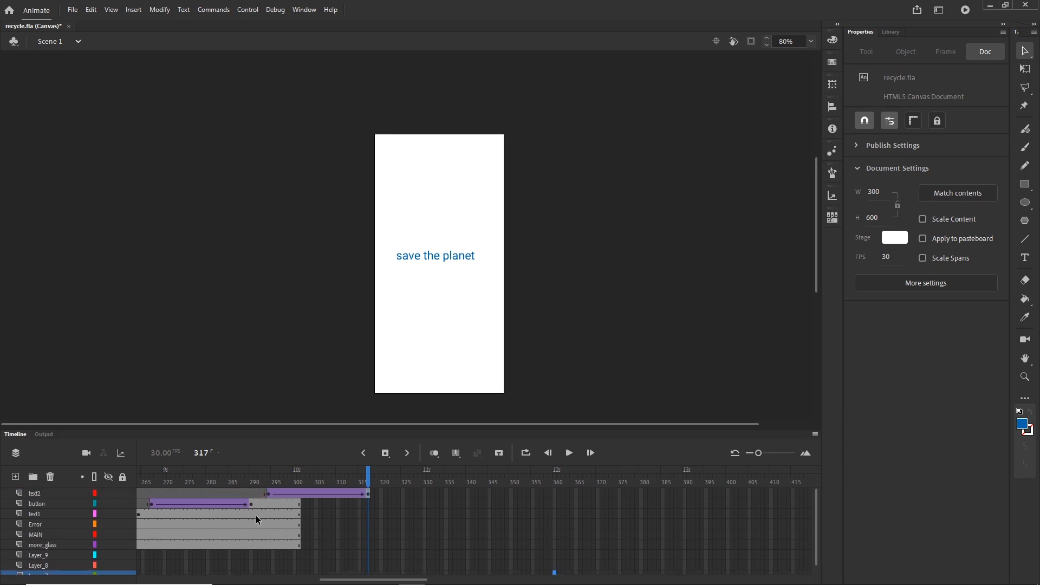
{"action": "left_click_drag", "start_coordinate": [371, 476], "coordinate": [51, 475]}
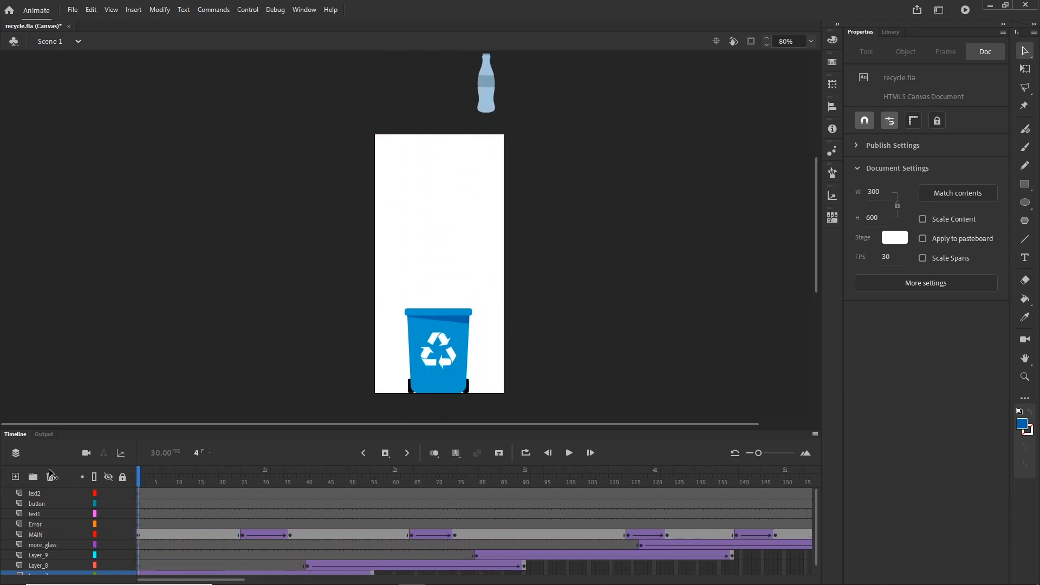
{"action": "left_click_drag", "start_coordinate": [140, 477], "coordinate": [355, 484]}
{"action": "scroll", "coordinate": [391, 546], "scroll_direction": "down", "scroll_amount": 1}
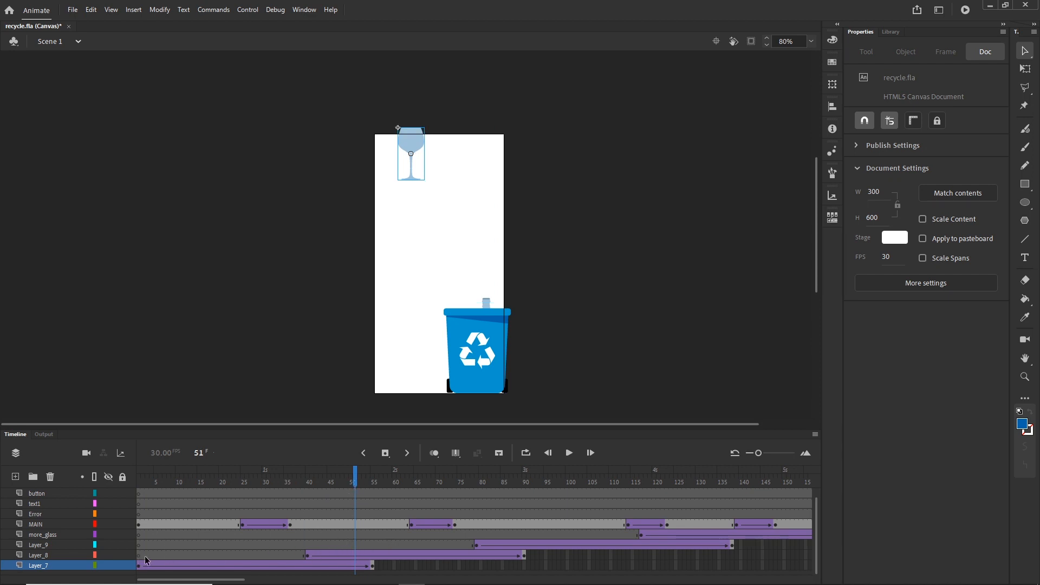
{"action": "left_click_drag", "start_coordinate": [359, 476], "coordinate": [724, 536]}
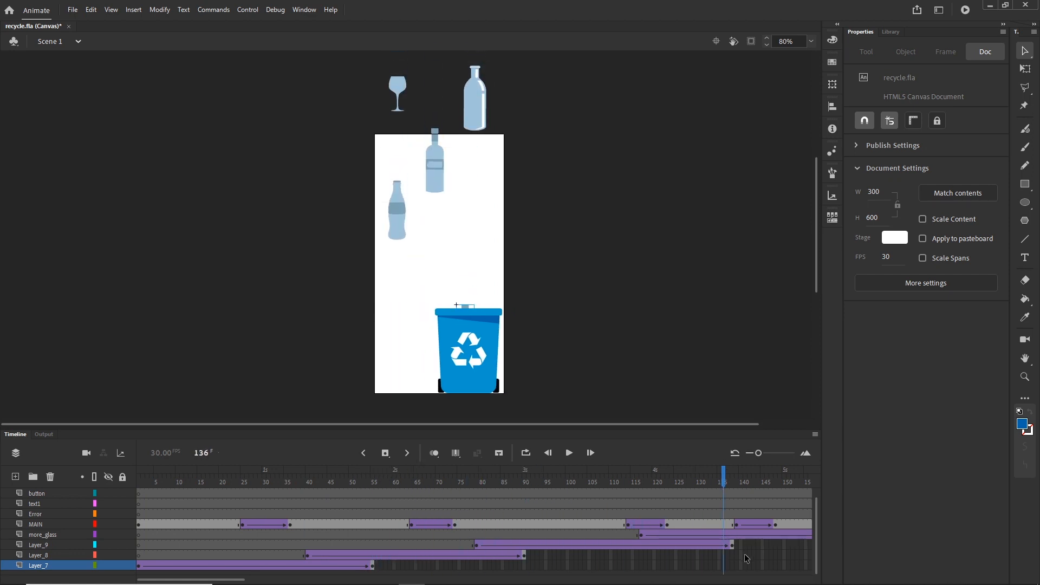
{"action": "left_click", "coordinate": [776, 545]}
{"action": "left_click", "coordinate": [580, 553]}
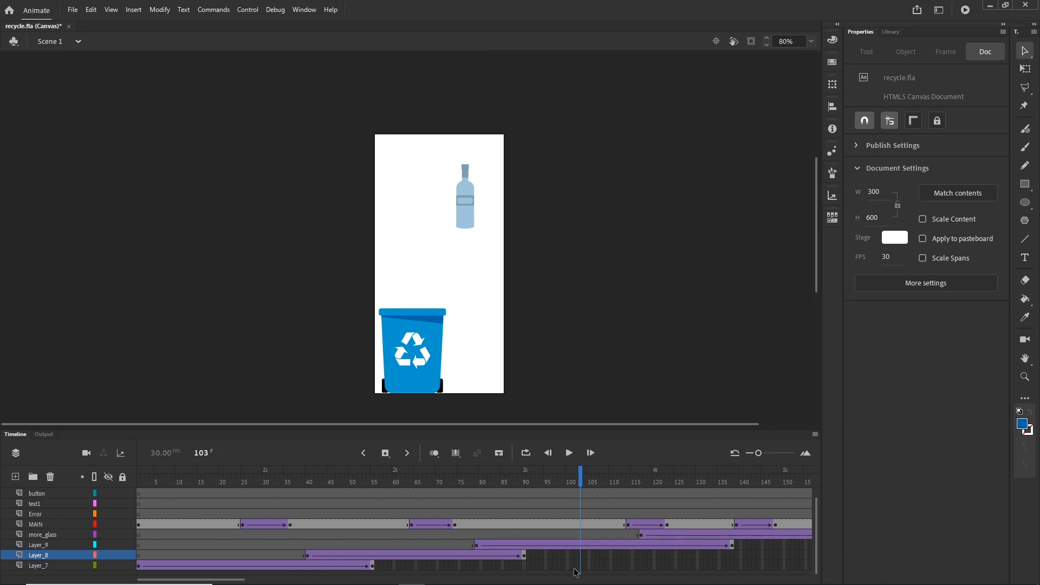
{"action": "left_click", "coordinate": [578, 567]}
{"action": "left_click_drag", "start_coordinate": [581, 483], "coordinate": [844, 490]}
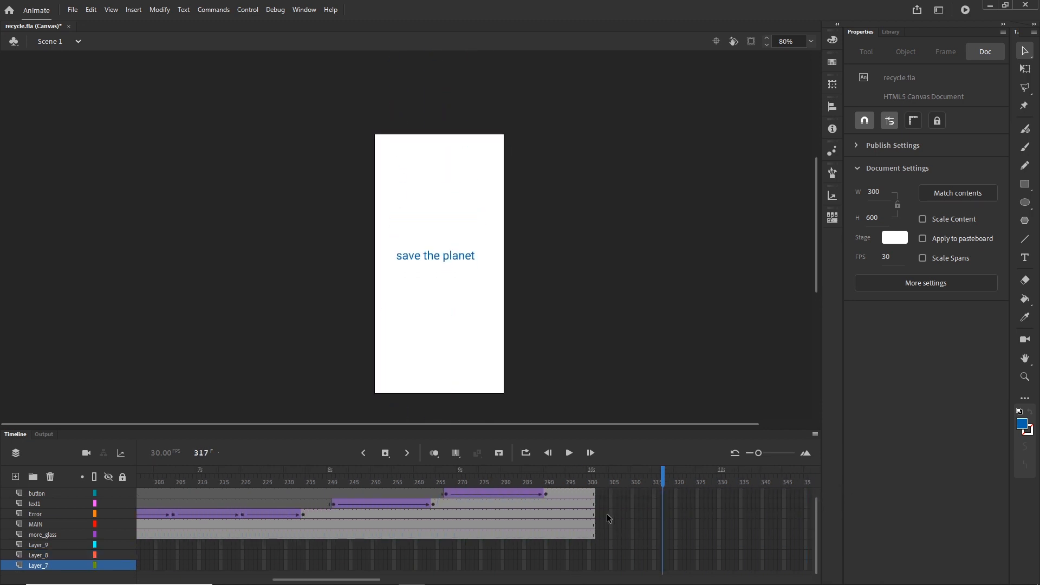
{"action": "scroll", "coordinate": [644, 515], "scroll_direction": "up", "scroll_amount": 1}
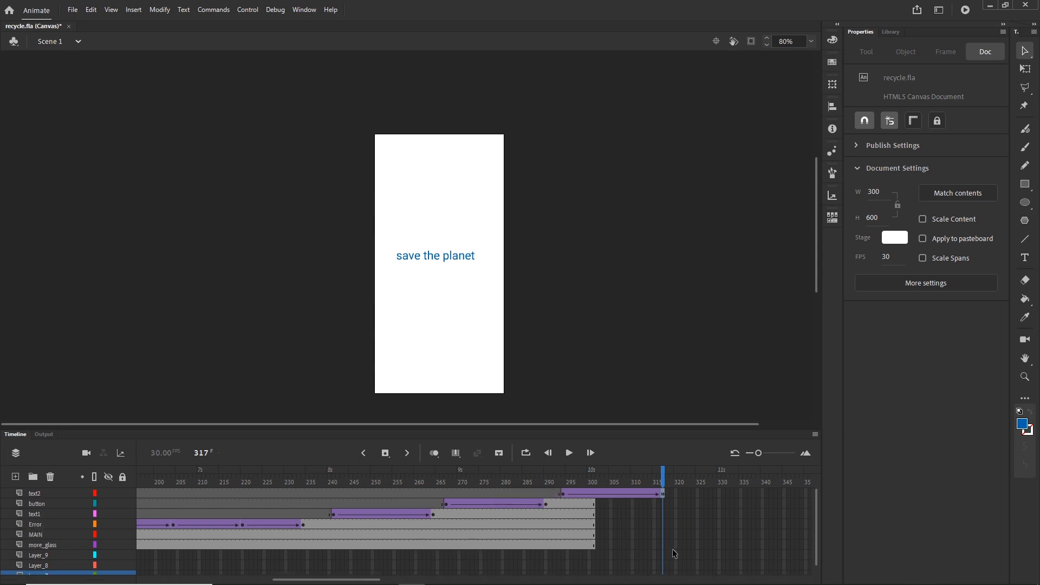
Step: Extend all layers from more_glass up to text2 to frame 340 and check the closing scene
{"action": "left_click", "coordinate": [760, 545]}
{"action": "left_click", "coordinate": [763, 492], "text": "shift"}
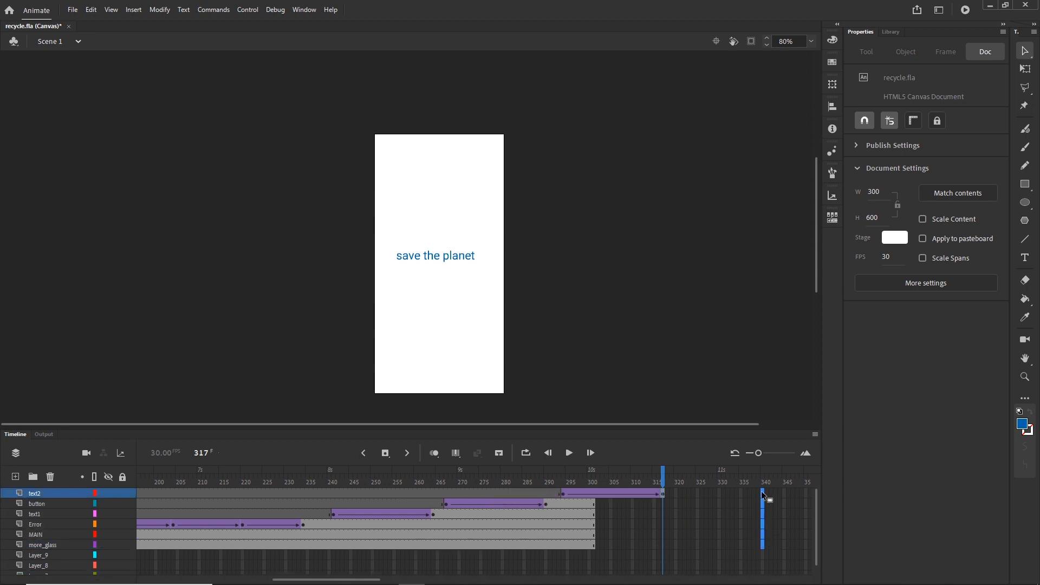
{"action": "key", "text": "F5"}
{"action": "left_click_drag", "start_coordinate": [764, 473], "coordinate": [682, 475]}
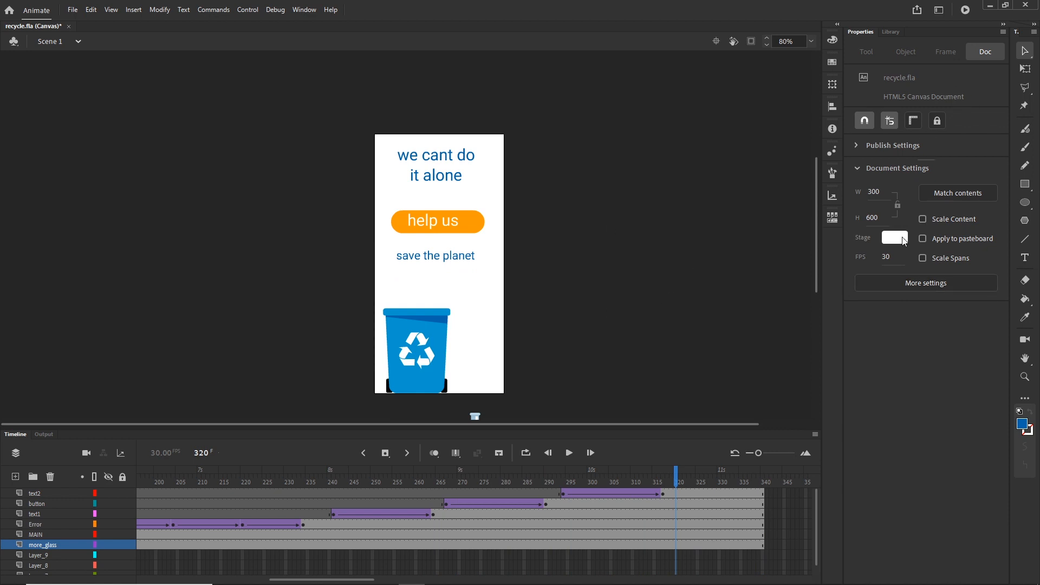
Step: Set the stage background to the pale blue colour E6F6FA
{"action": "left_click", "coordinate": [893, 247]}
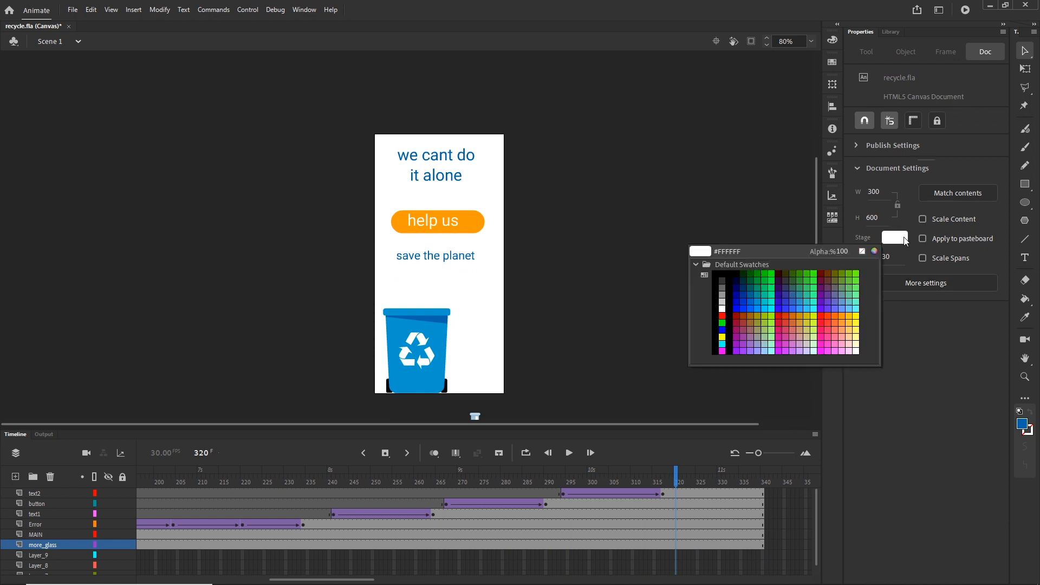
{"action": "left_click", "coordinate": [881, 254]}
{"action": "left_click", "coordinate": [944, 260]}
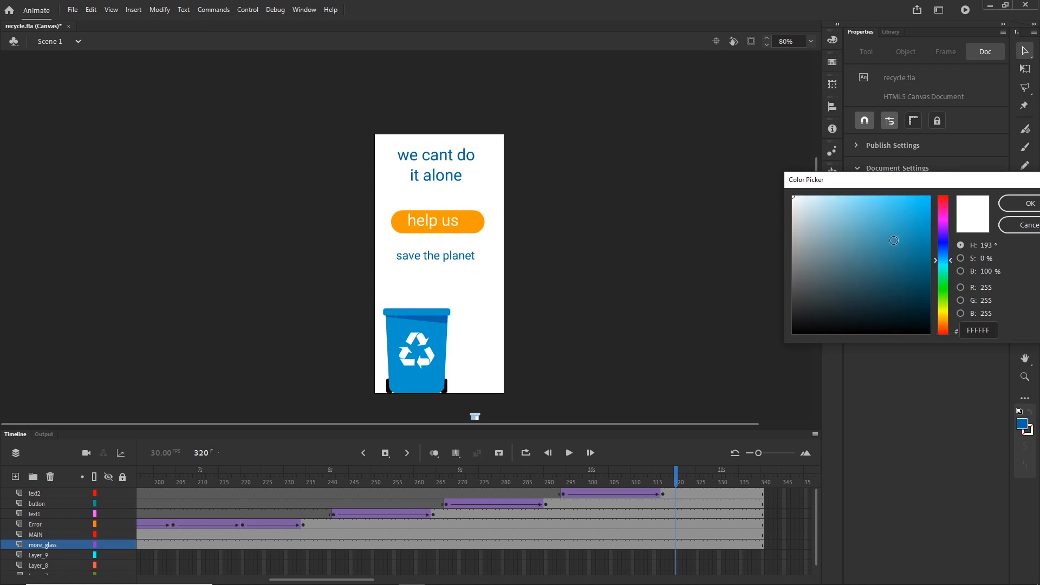
{"action": "left_click_drag", "start_coordinate": [803, 199], "coordinate": [806, 205]}
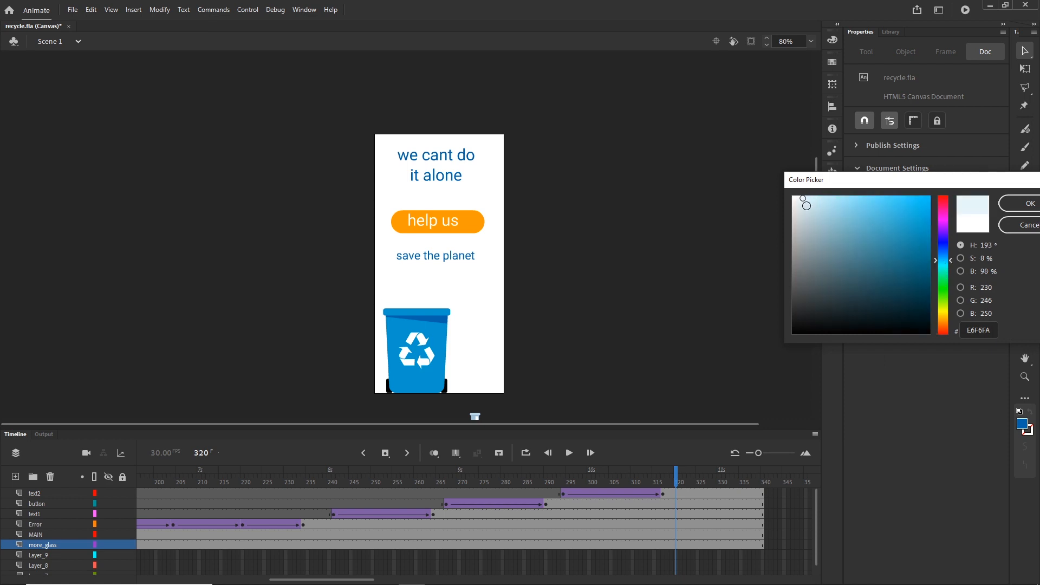
{"action": "left_click", "coordinate": [1030, 204]}
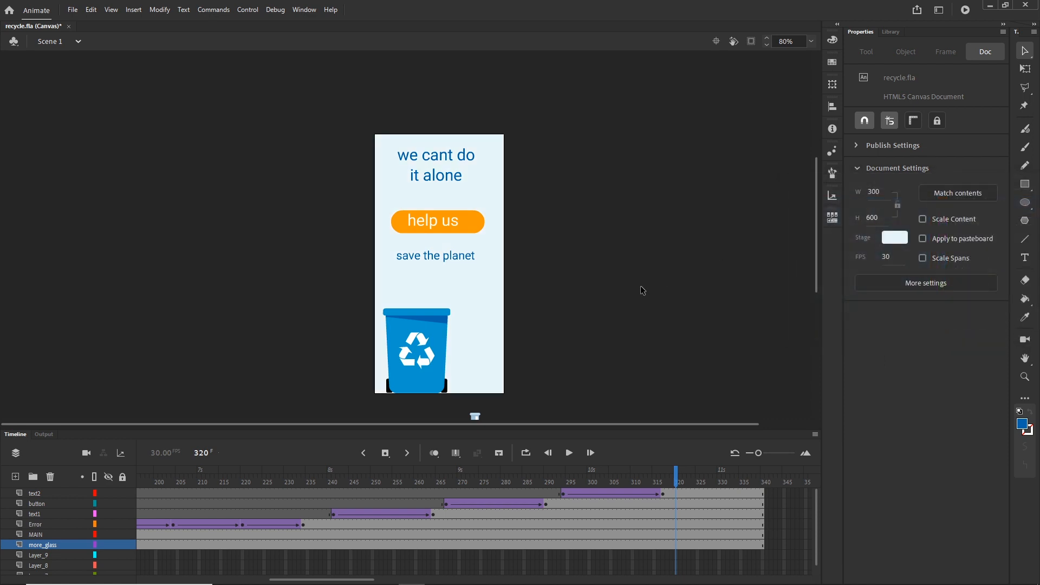
Step: Test the banner animation in the browser, close the music tab, and return to frame 1 of the timeline in Animate
{"action": "key", "text": "ctrl+Return"}
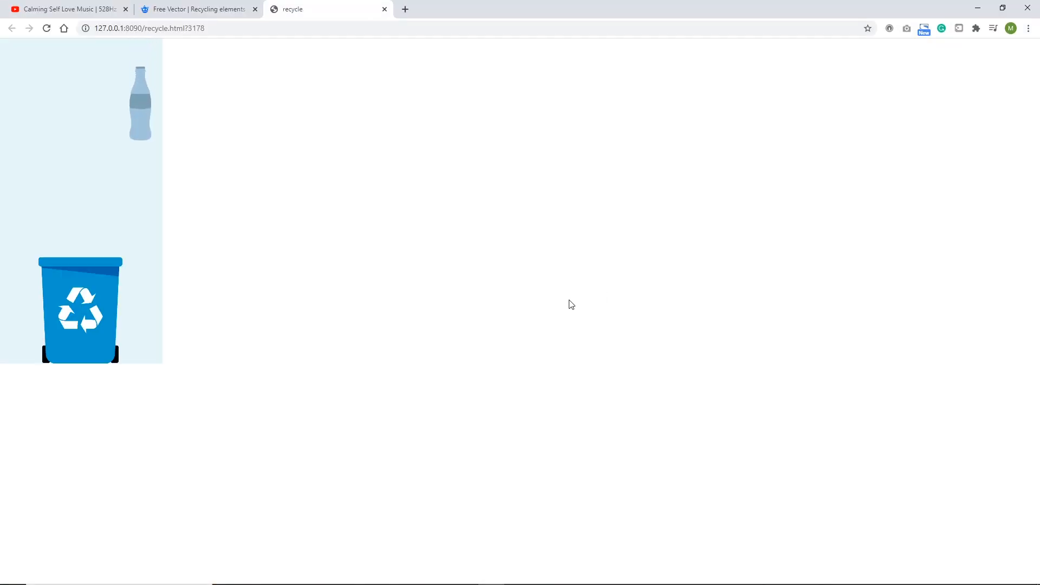
{"action": "left_click", "coordinate": [126, 9]}
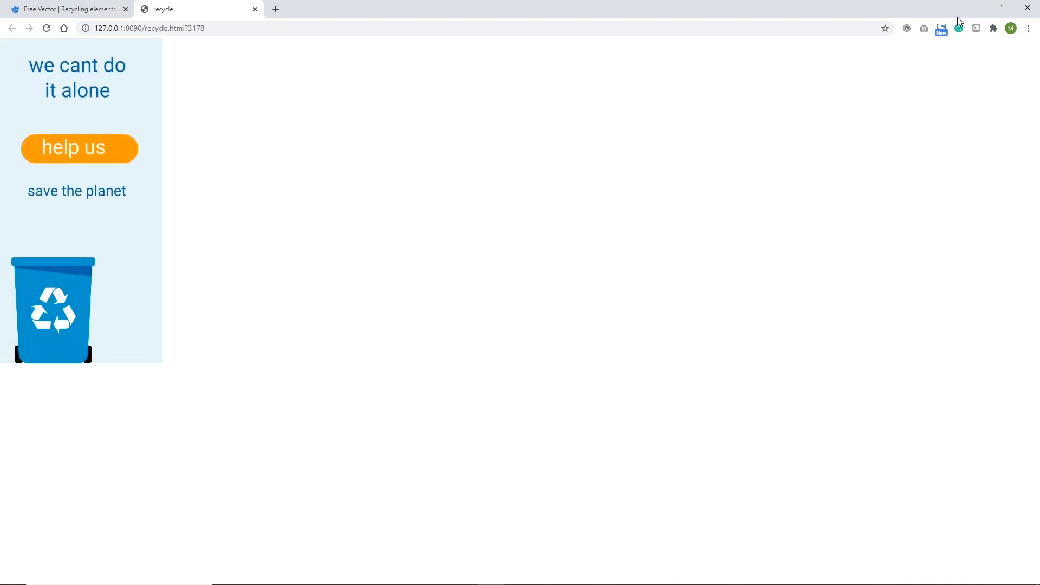
{"action": "left_click", "coordinate": [976, 9]}
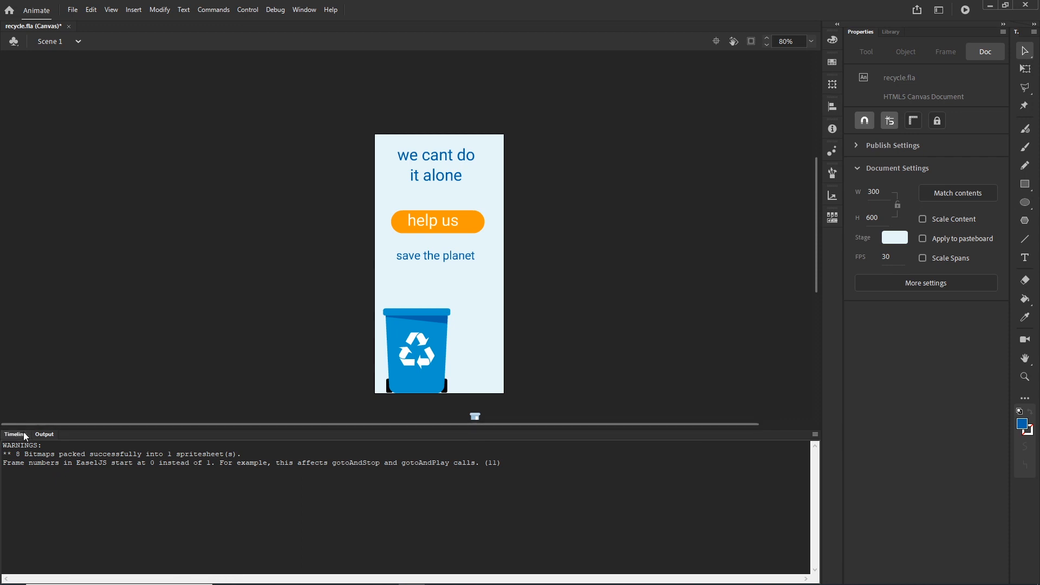
{"action": "left_click", "coordinate": [15, 434]}
{"action": "left_click_drag", "start_coordinate": [683, 477], "coordinate": [21, 477]}
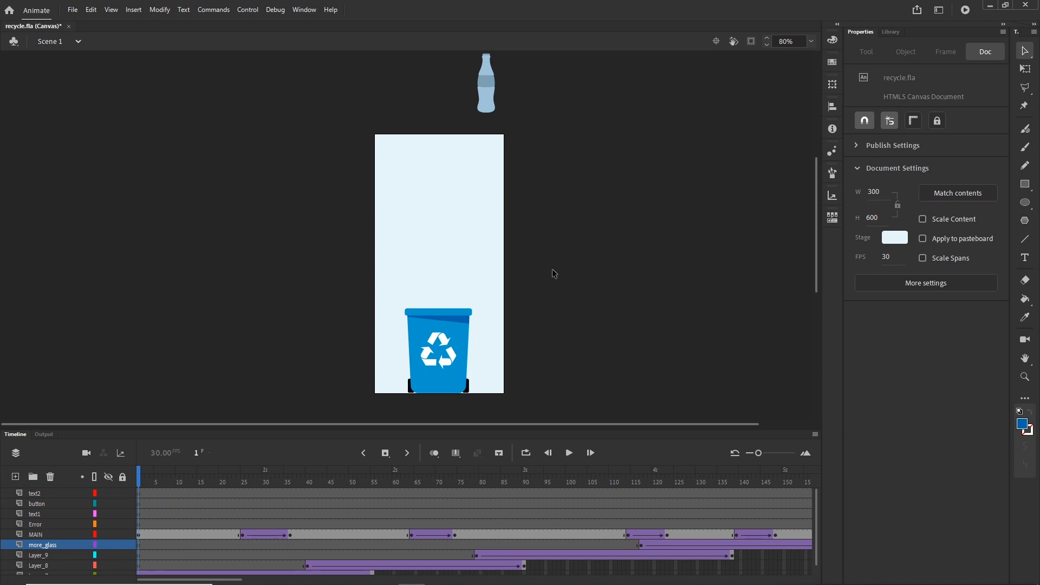
Step: Switch to File Explorer, open the Tutorial project's banner folder and inspect the published files and images subfolder
{"action": "mouse_move", "coordinate": [394, 583]}
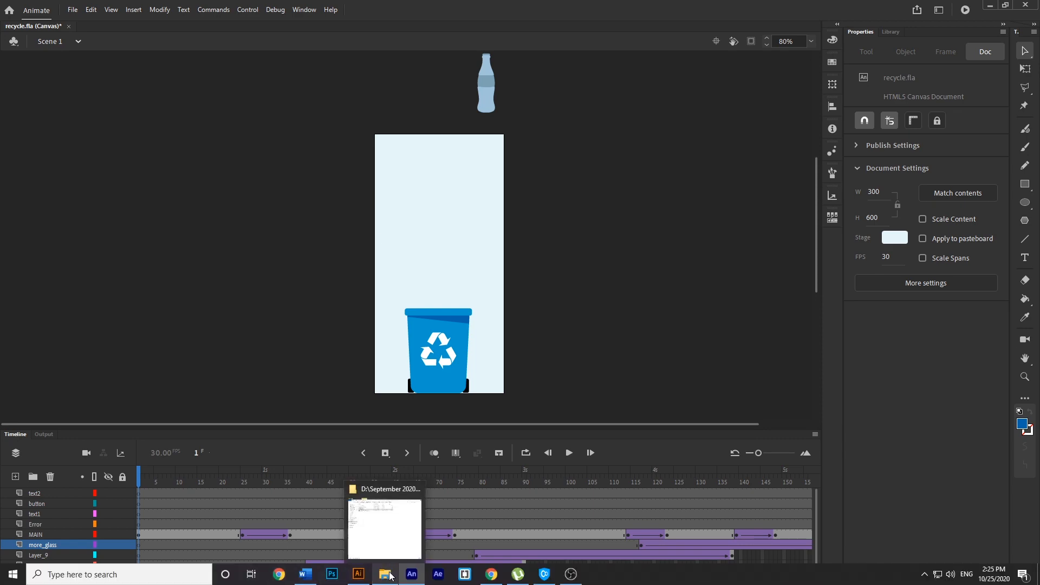
{"action": "left_click", "coordinate": [388, 550]}
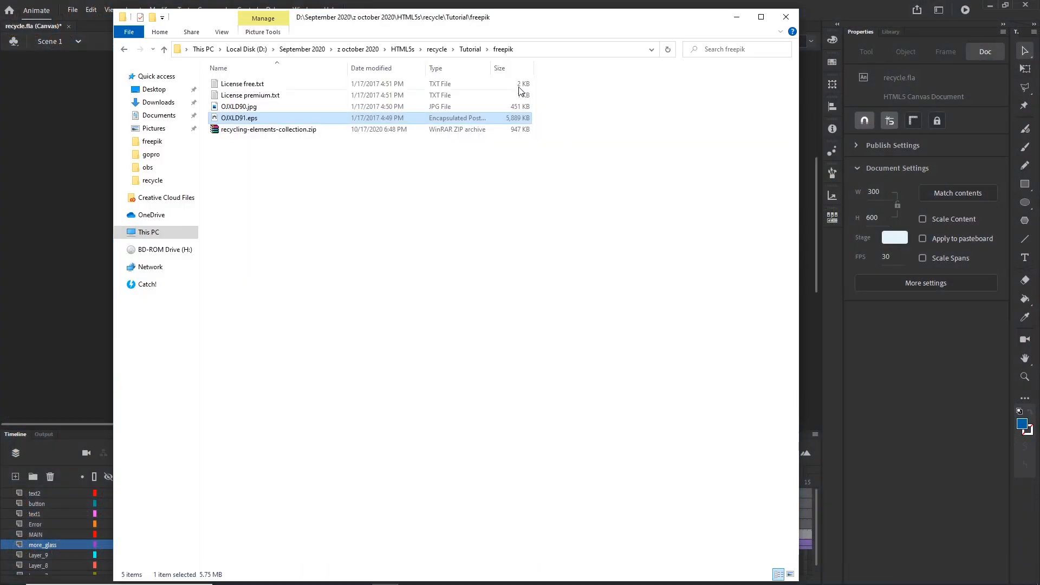
{"action": "left_click", "coordinate": [470, 49]}
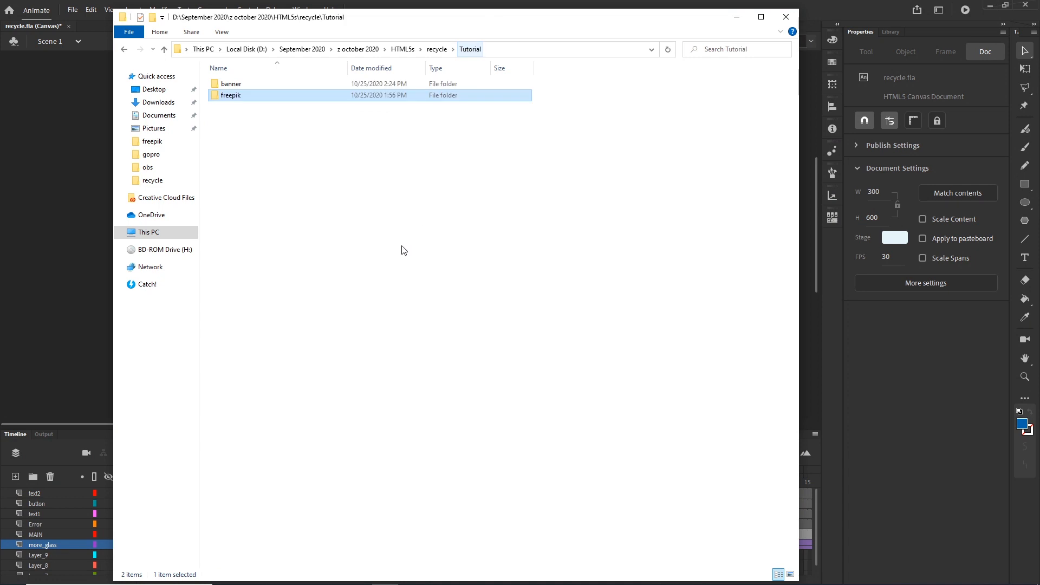
{"action": "double_click", "coordinate": [229, 85]}
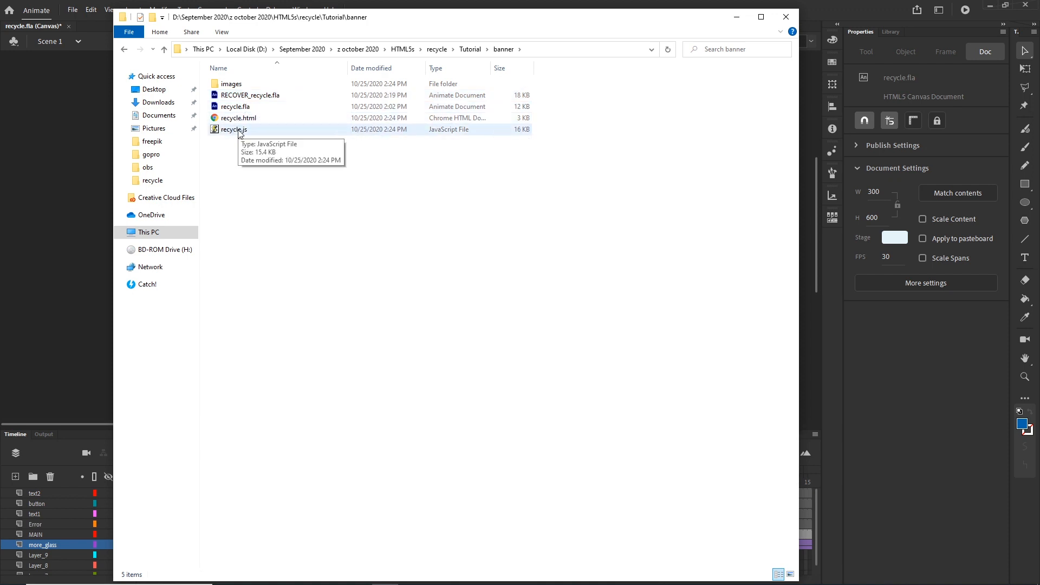
{"action": "double_click", "coordinate": [232, 83]}
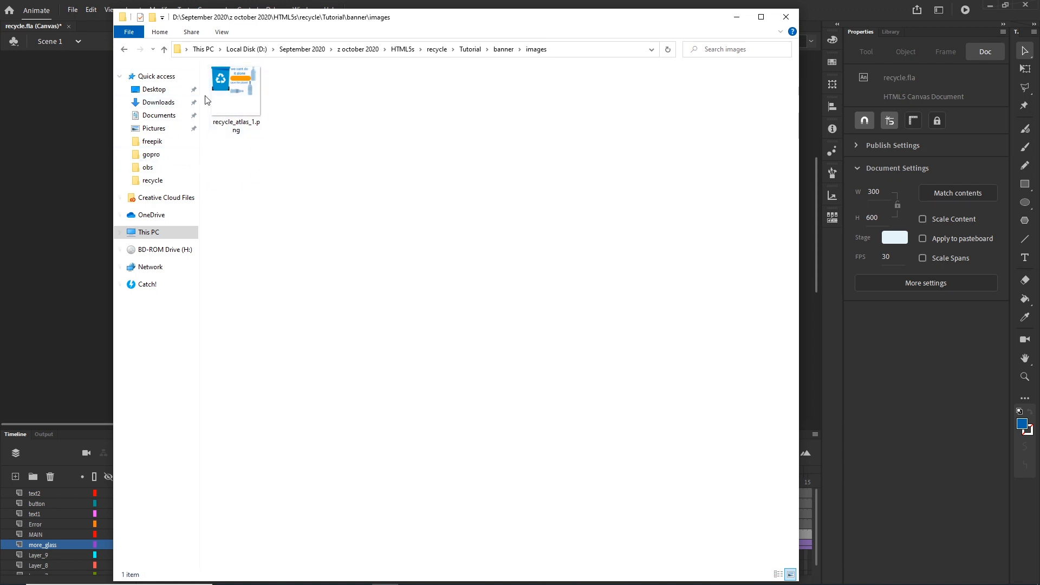
{"action": "left_click", "coordinate": [124, 51]}
Step: Delete the recycle.html and recycle.js files from the banner folder
{"action": "left_click", "coordinate": [235, 129]}
{"action": "left_click", "coordinate": [227, 123], "text": "shift"}
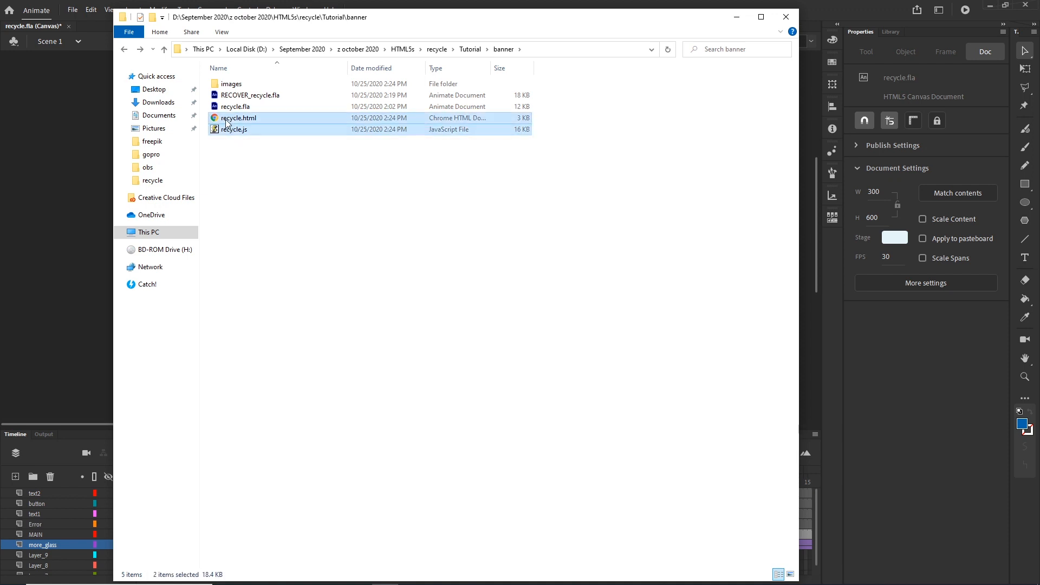
{"action": "key", "text": "Delete"}
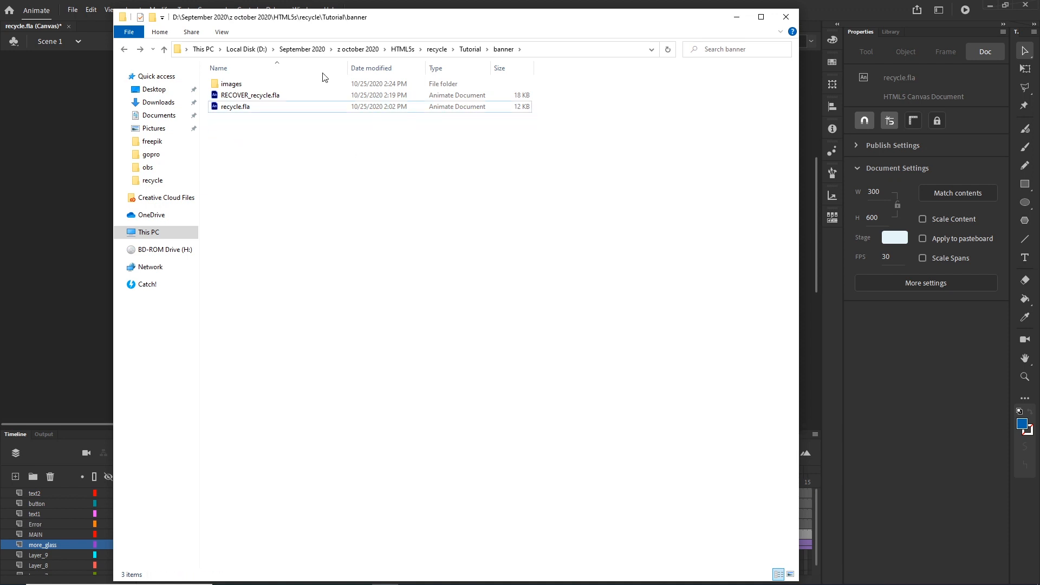
Step: Delete the images folder from the banner folder and create a new folder named index there
{"action": "left_click", "coordinate": [244, 84]}
{"action": "key", "text": "Delete"}
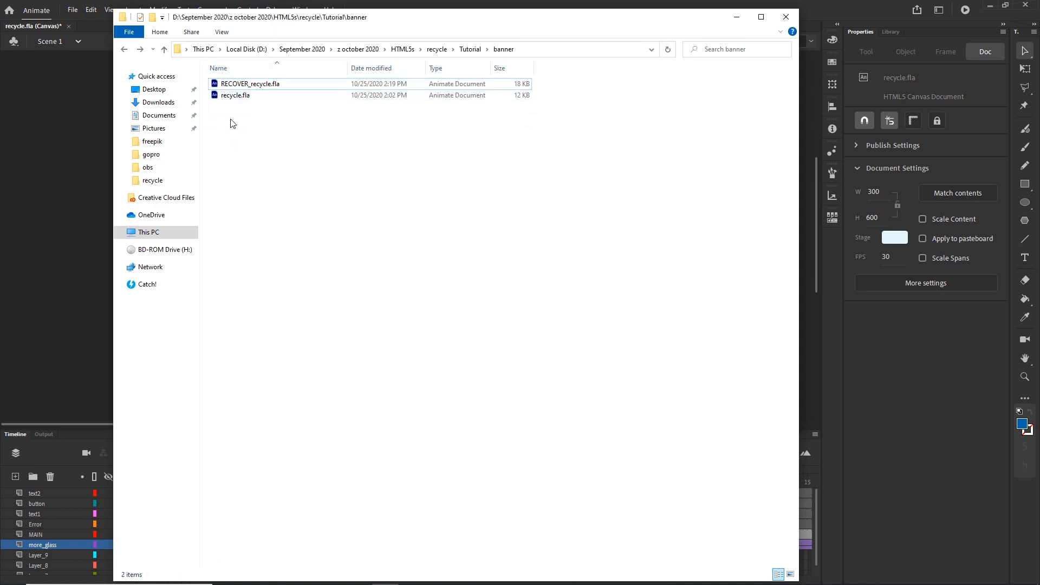
{"action": "right_click", "coordinate": [228, 148]}
{"action": "mouse_move", "coordinate": [347, 298]}
{"action": "left_click", "coordinate": [381, 299]}
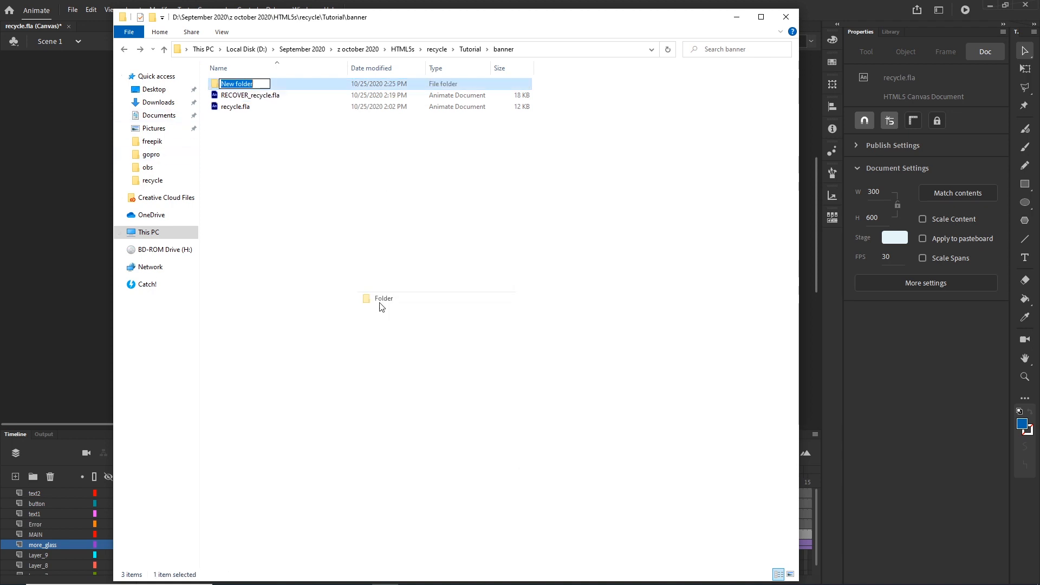
{"action": "type", "text": "index"}
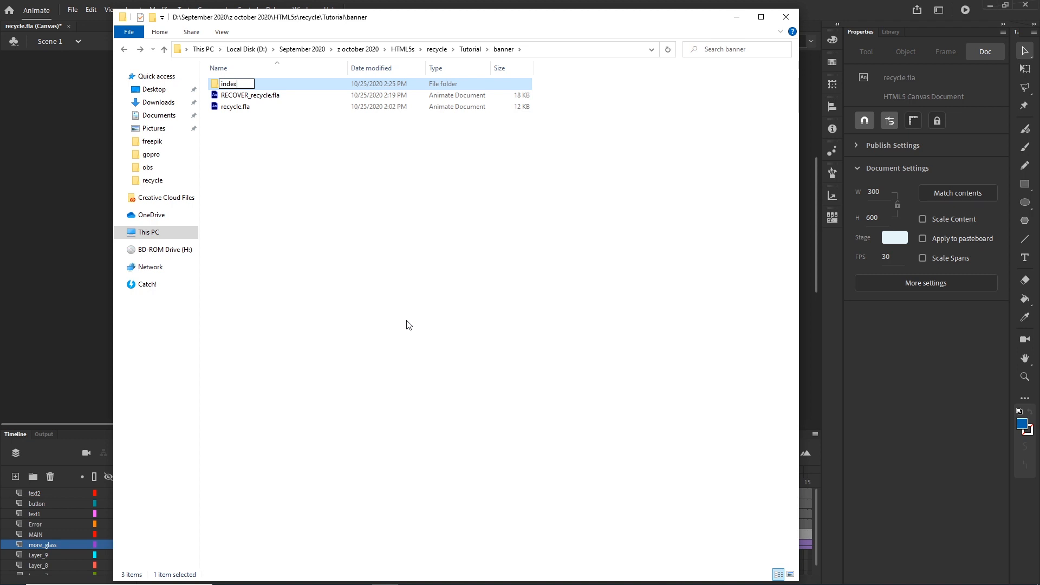
{"action": "left_click", "coordinate": [515, 256]}
Step: Switch back to Animate and set the publish output to a JavaScript file named index in the recycle project's Tutorial/banner/index folder
{"action": "left_click", "coordinate": [737, 17]}
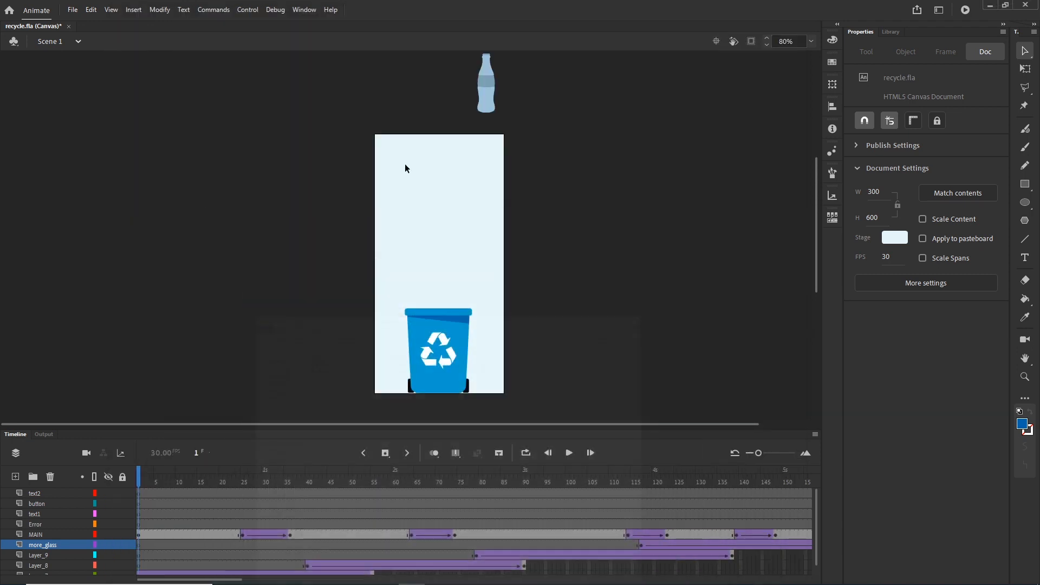
{"action": "left_click", "coordinate": [72, 10]}
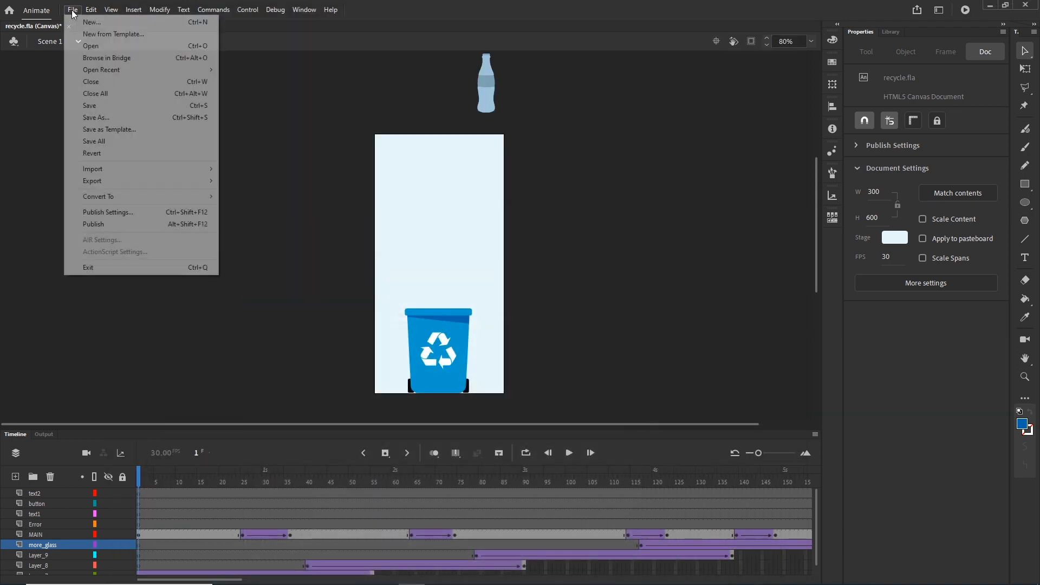
{"action": "left_click", "coordinate": [103, 213]}
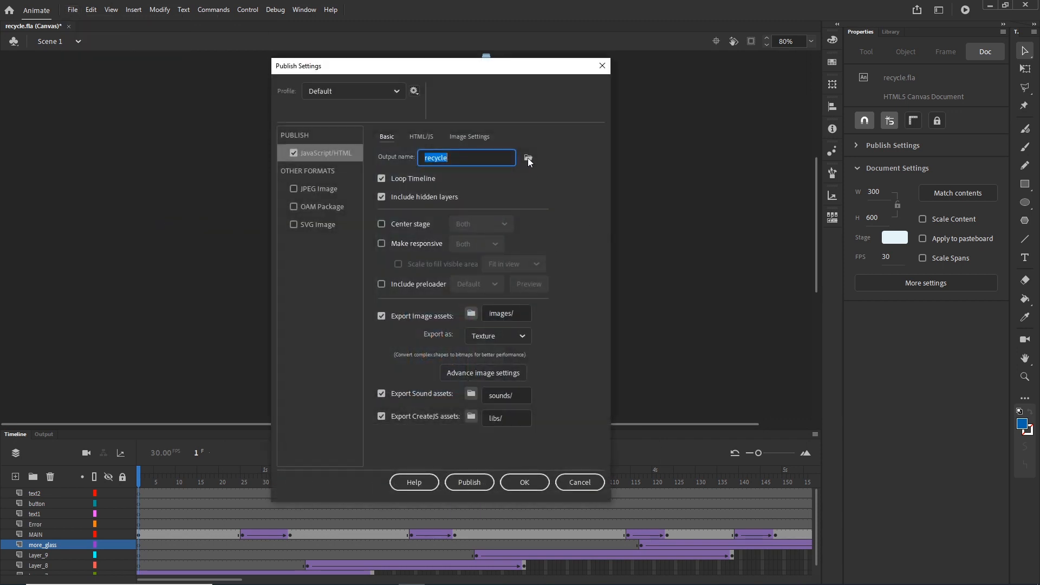
{"action": "left_click", "coordinate": [528, 158]}
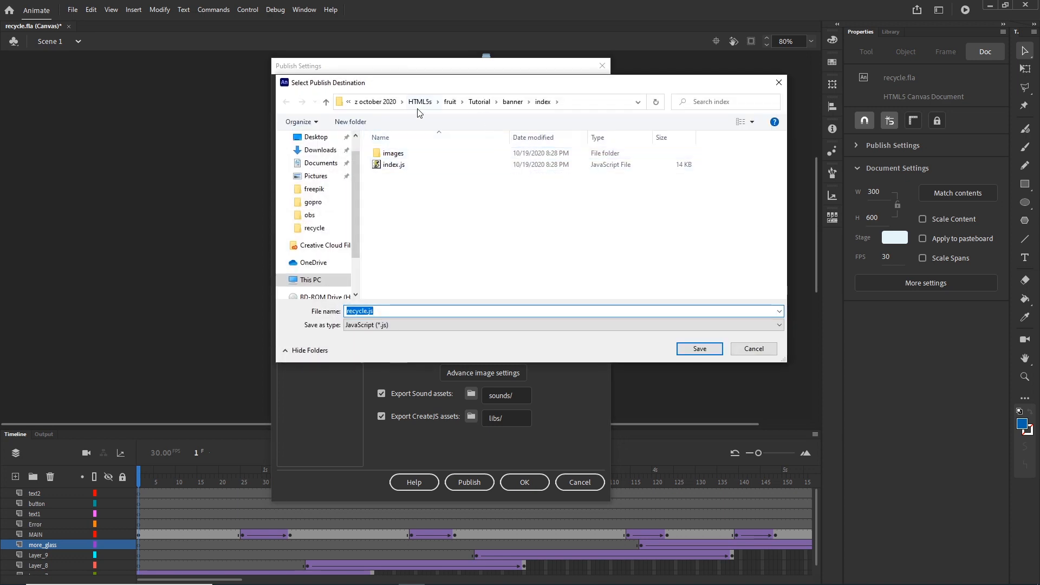
{"action": "left_click", "coordinate": [420, 102]}
{"action": "double_click", "coordinate": [393, 165]}
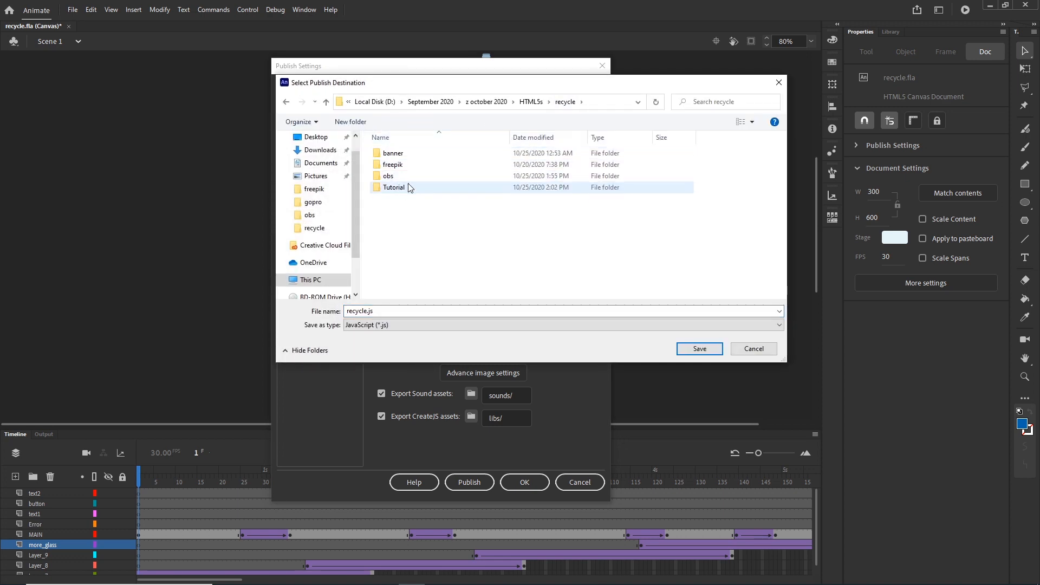
{"action": "double_click", "coordinate": [401, 187]}
{"action": "double_click", "coordinate": [393, 154]}
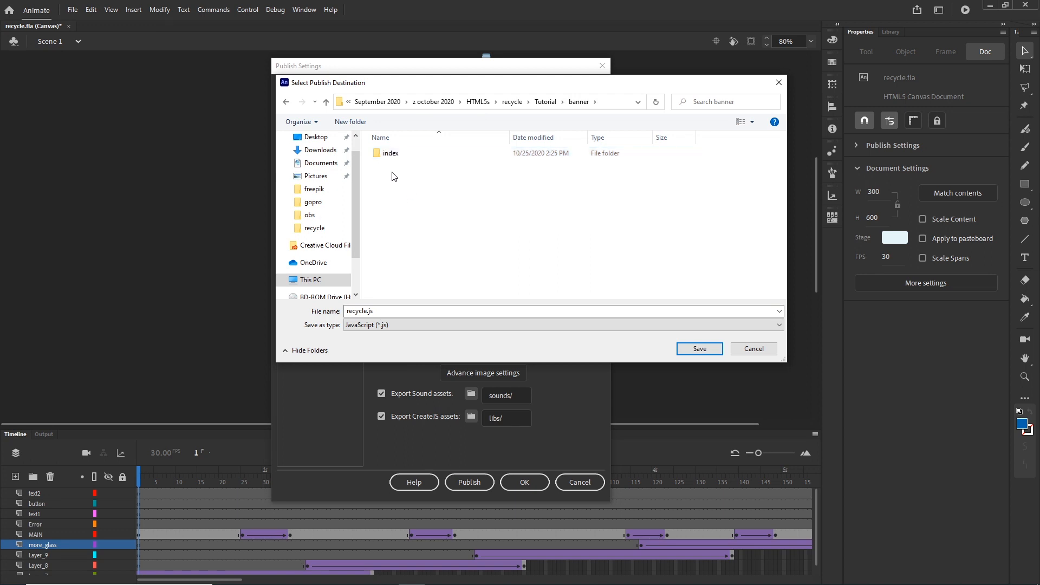
{"action": "double_click", "coordinate": [391, 155]}
{"action": "left_click", "coordinate": [388, 312]}
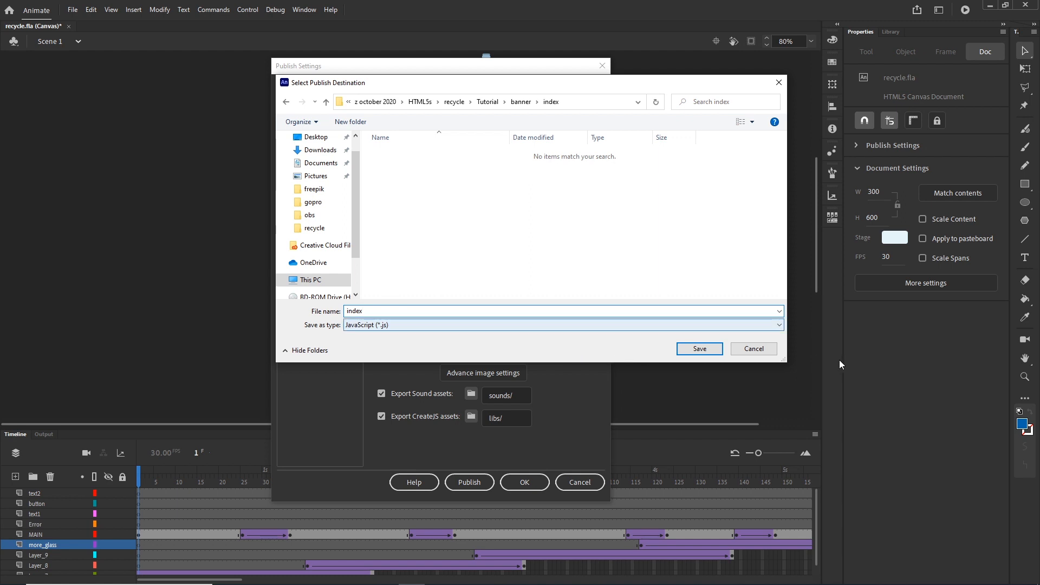
{"action": "left_click", "coordinate": [700, 349]}
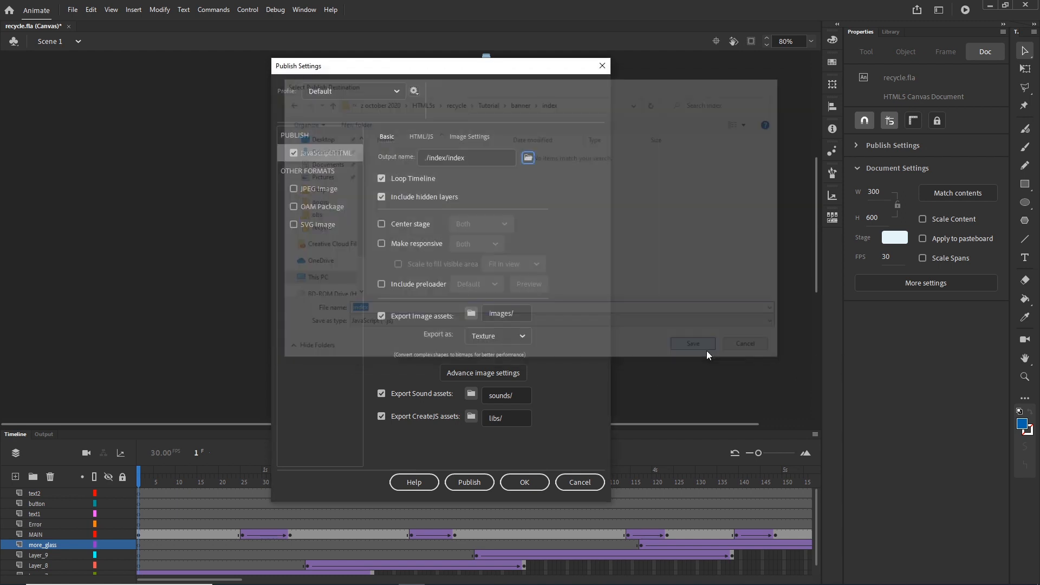
Step: Publish the banner, accept the publish settings and bring back the timeline
{"action": "left_click", "coordinate": [480, 484]}
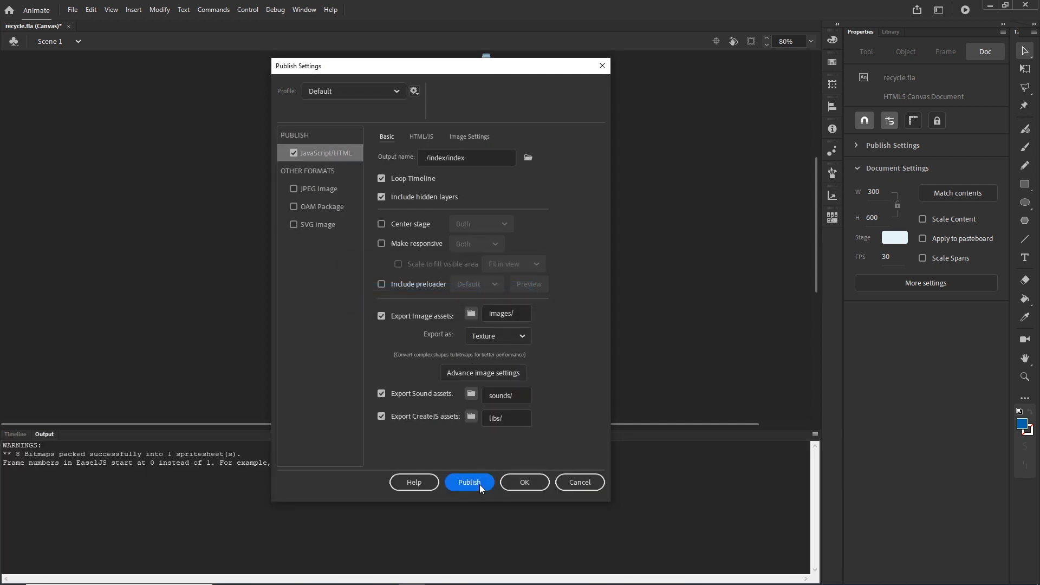
{"action": "left_click", "coordinate": [529, 484]}
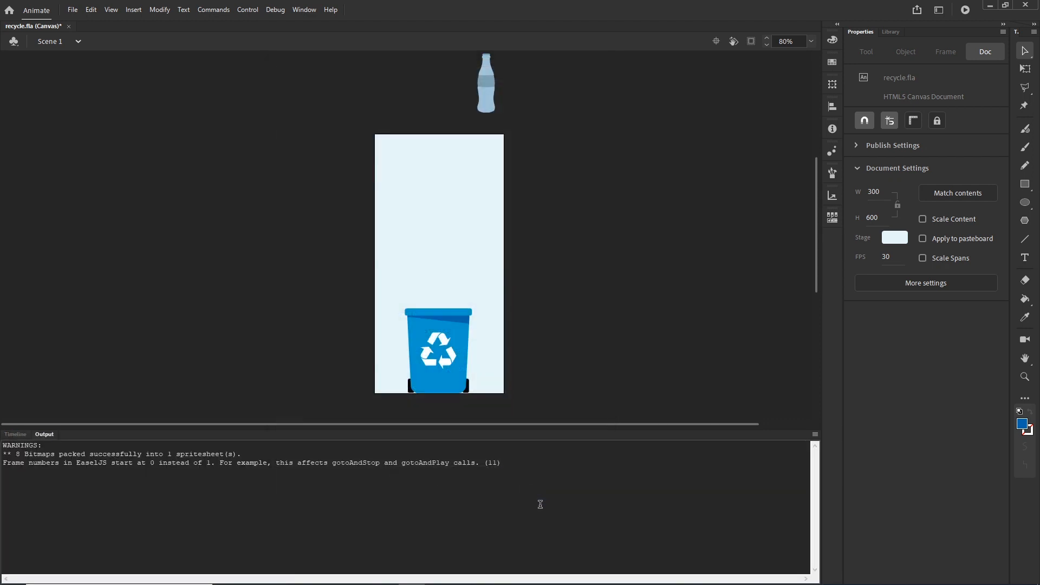
{"action": "left_click", "coordinate": [15, 434]}
{"action": "left_click", "coordinate": [72, 10]}
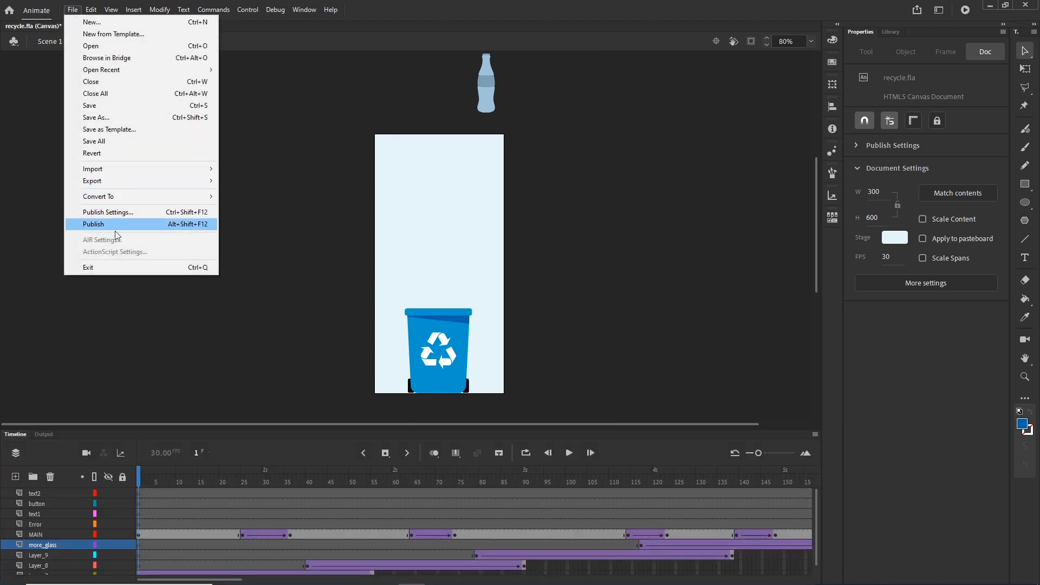
{"action": "left_click", "coordinate": [204, 322]}
Step: Switch to File Explorer and inspect the published files in the index folder
{"action": "left_click", "coordinate": [384, 575]}
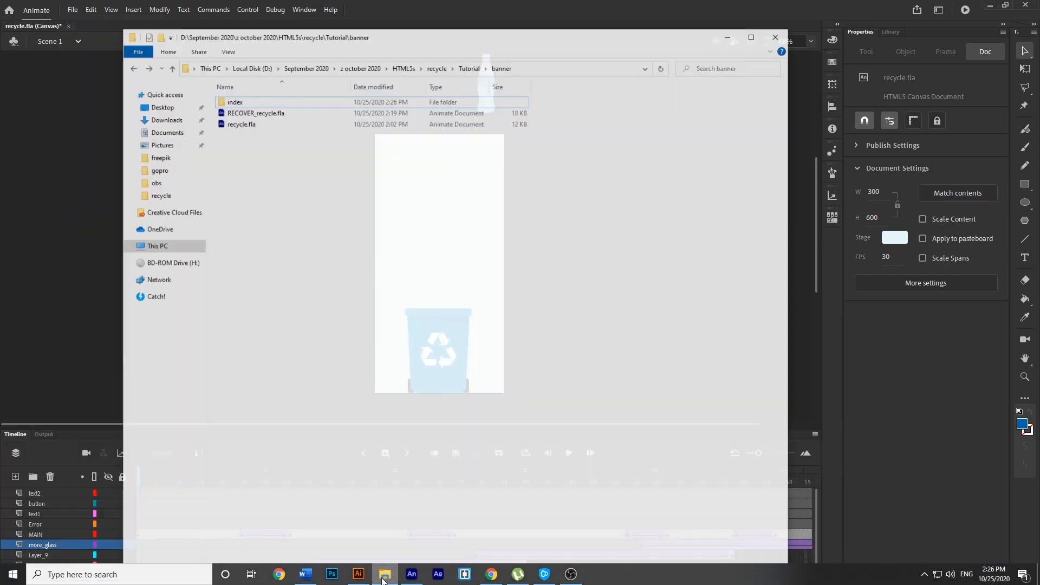
{"action": "left_click", "coordinate": [230, 85]}
{"action": "double_click", "coordinate": [230, 85]}
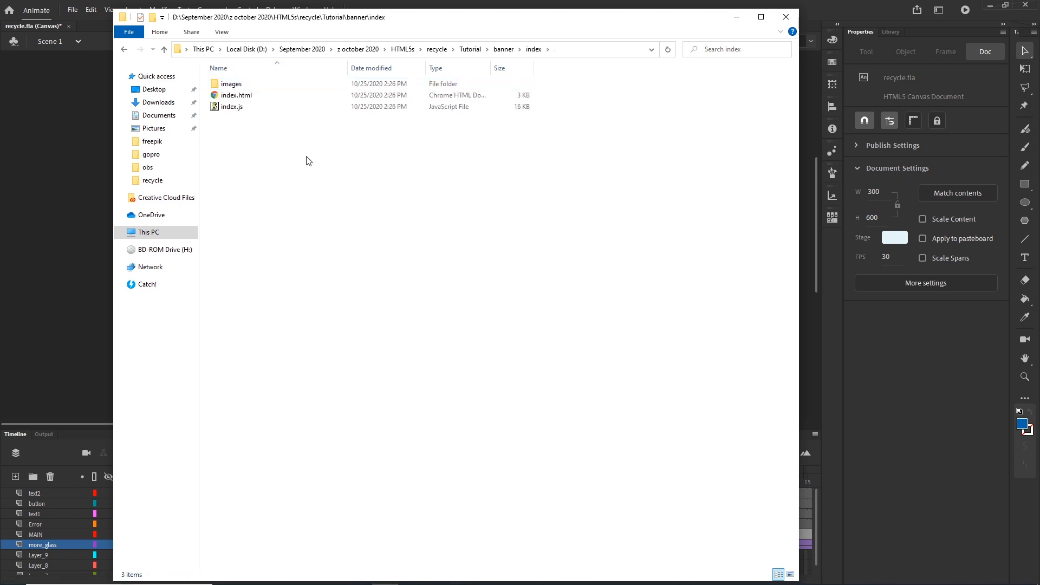
{"action": "left_click", "coordinate": [733, 11]}
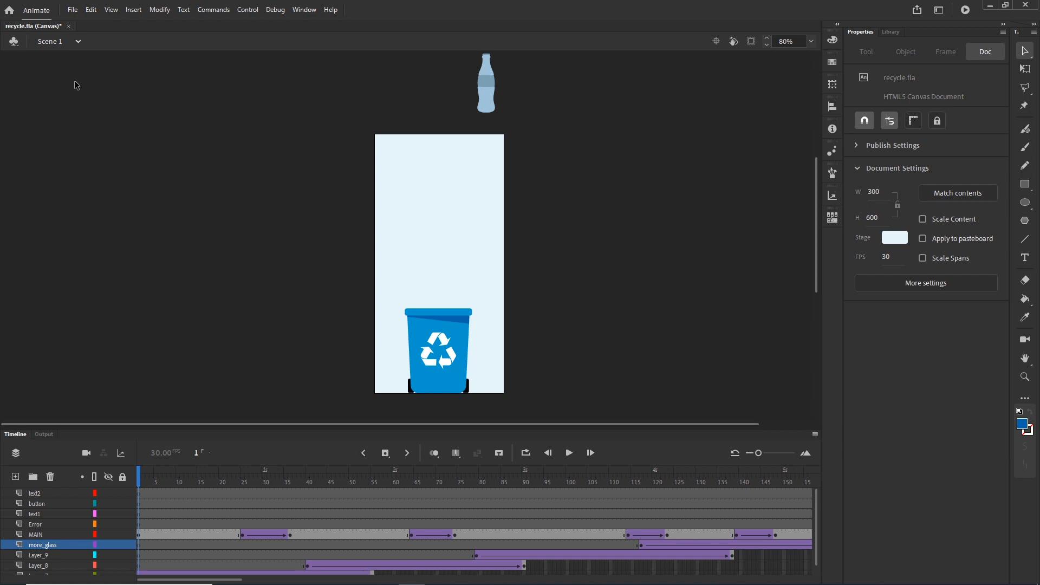
{"action": "left_click", "coordinate": [76, 16]}
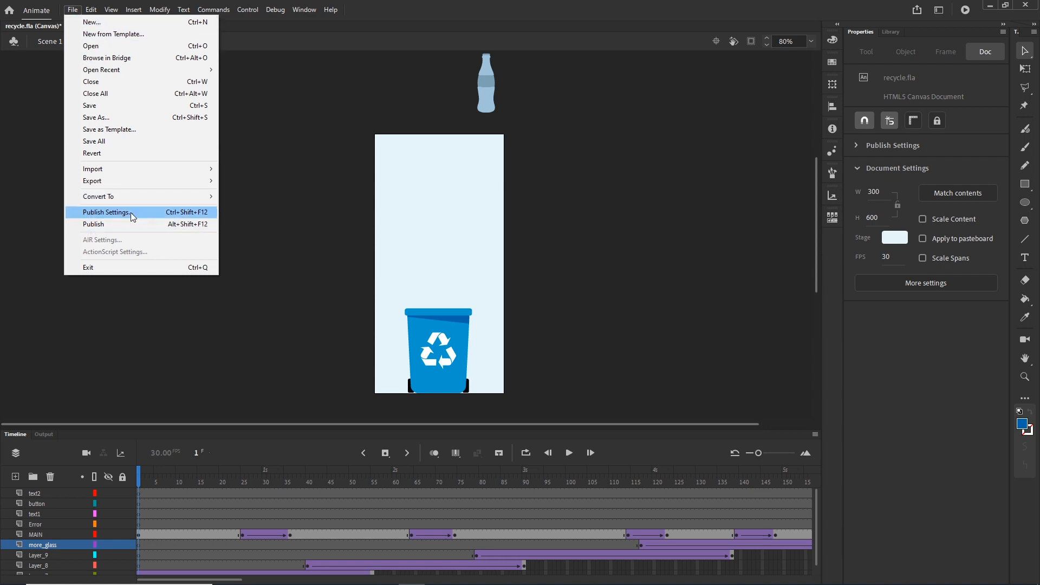
{"action": "left_click", "coordinate": [99, 213]}
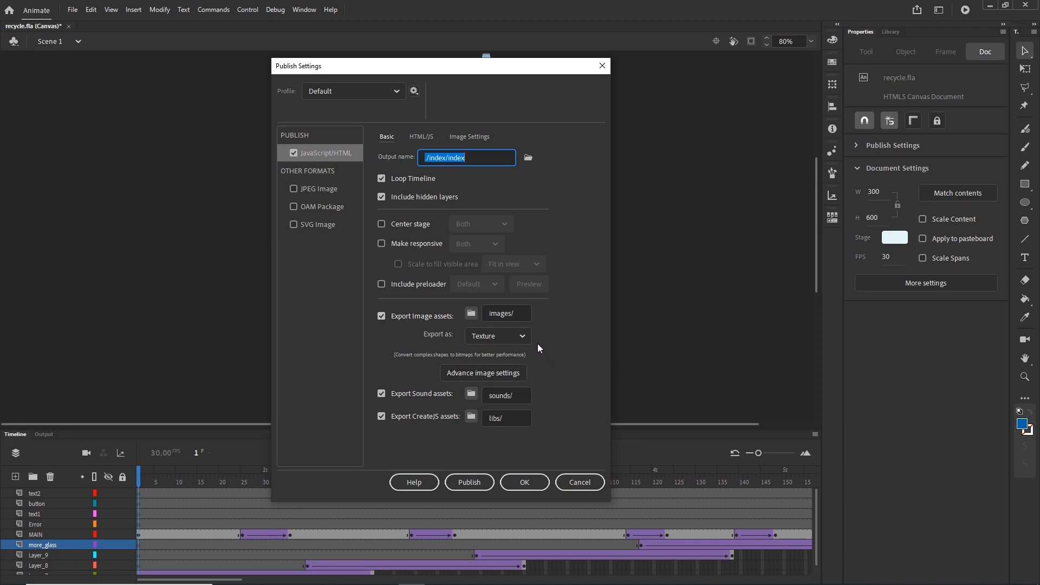
{"action": "left_click", "coordinate": [518, 337]}
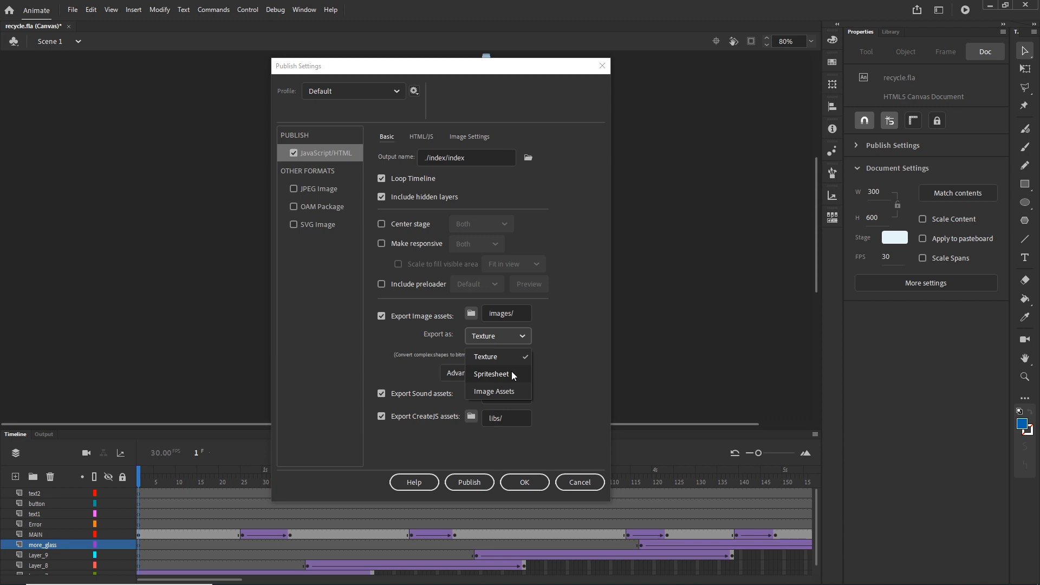
{"action": "left_click", "coordinate": [491, 393]}
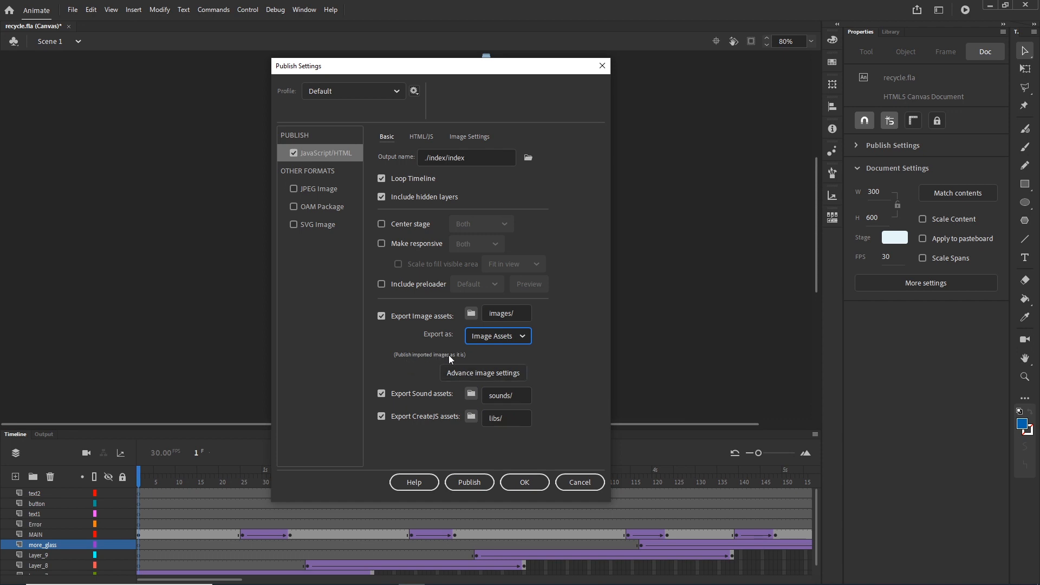
{"action": "left_click", "coordinate": [523, 338]}
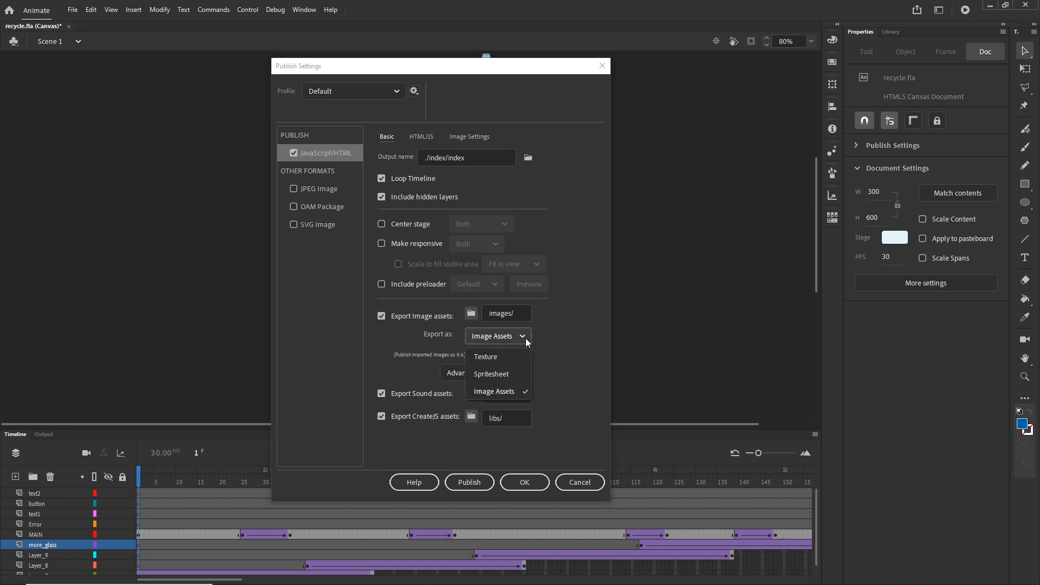
{"action": "left_click", "coordinate": [498, 359]}
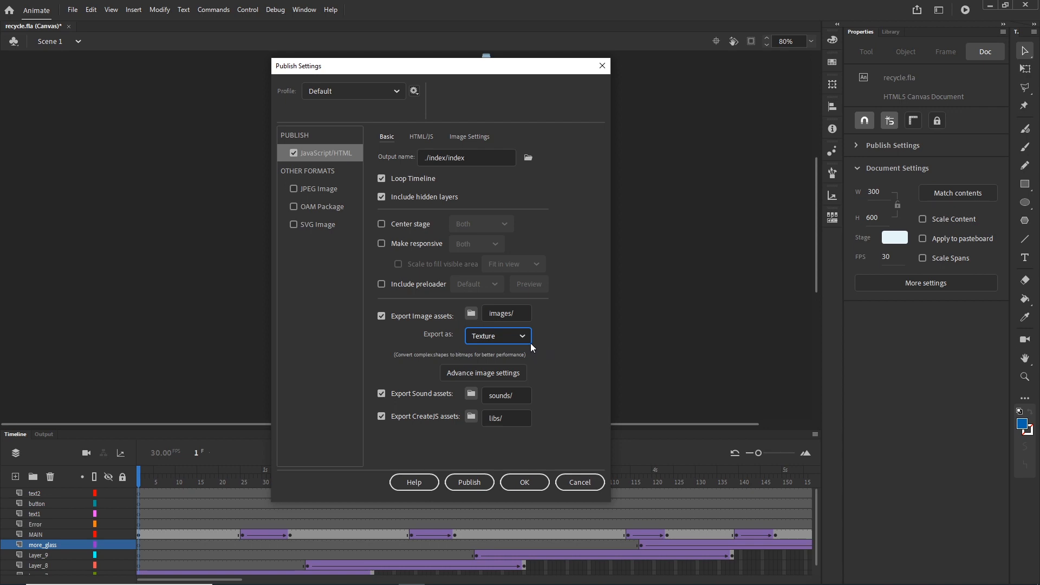
{"action": "left_click", "coordinate": [575, 486]}
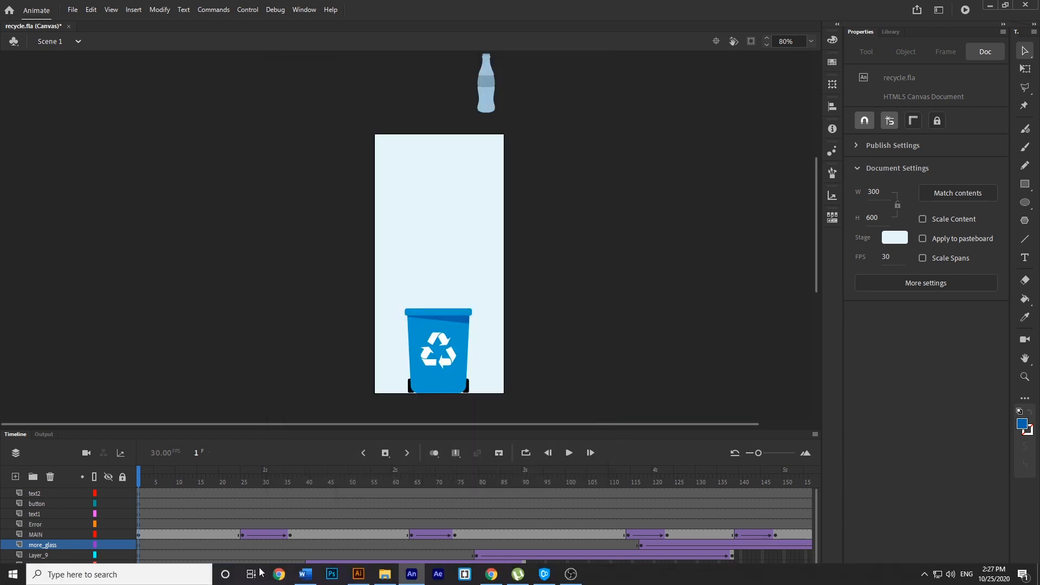
Step: Switch to File Explorer and examine the exported image in the index folder's images subfolder
{"action": "left_click", "coordinate": [385, 576]}
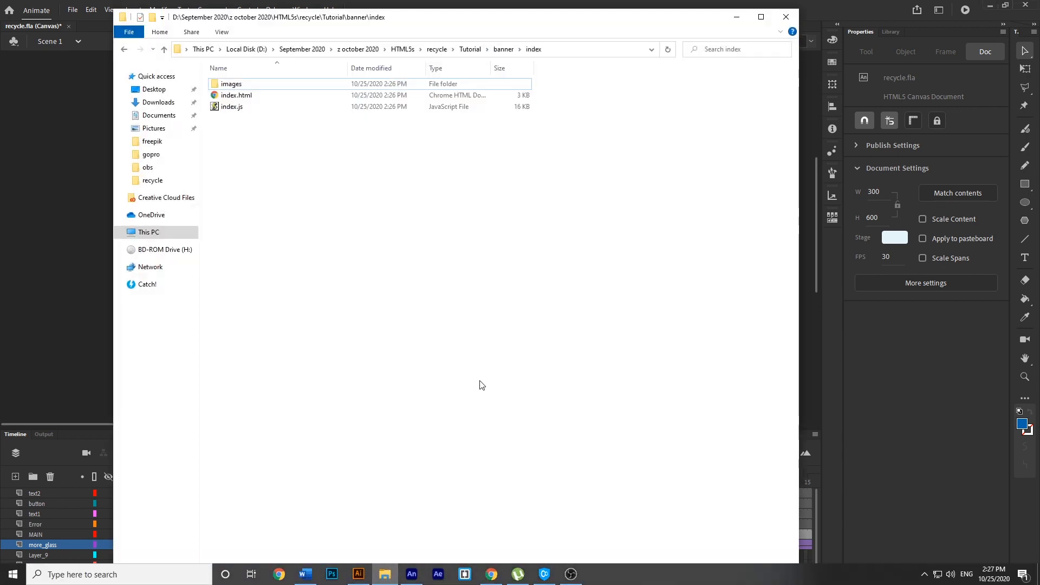
{"action": "double_click", "coordinate": [233, 84]}
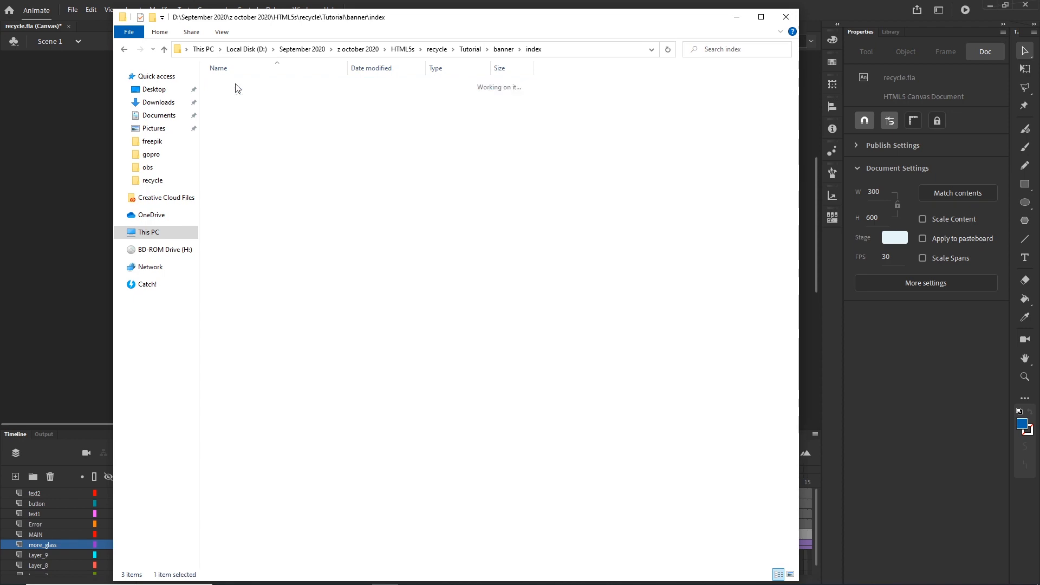
{"action": "left_click", "coordinate": [737, 16]}
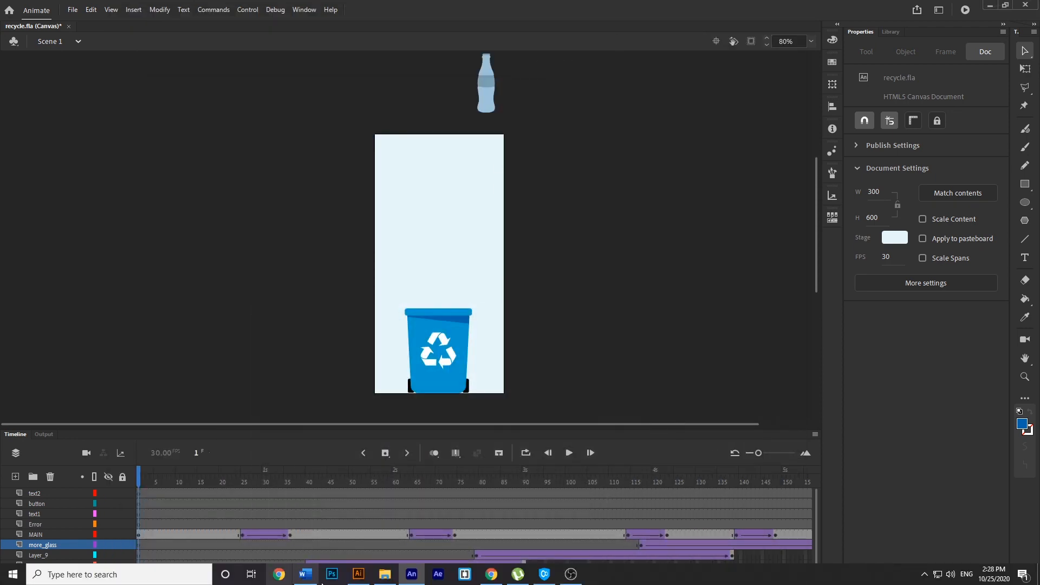
{"action": "left_click", "coordinate": [386, 574]}
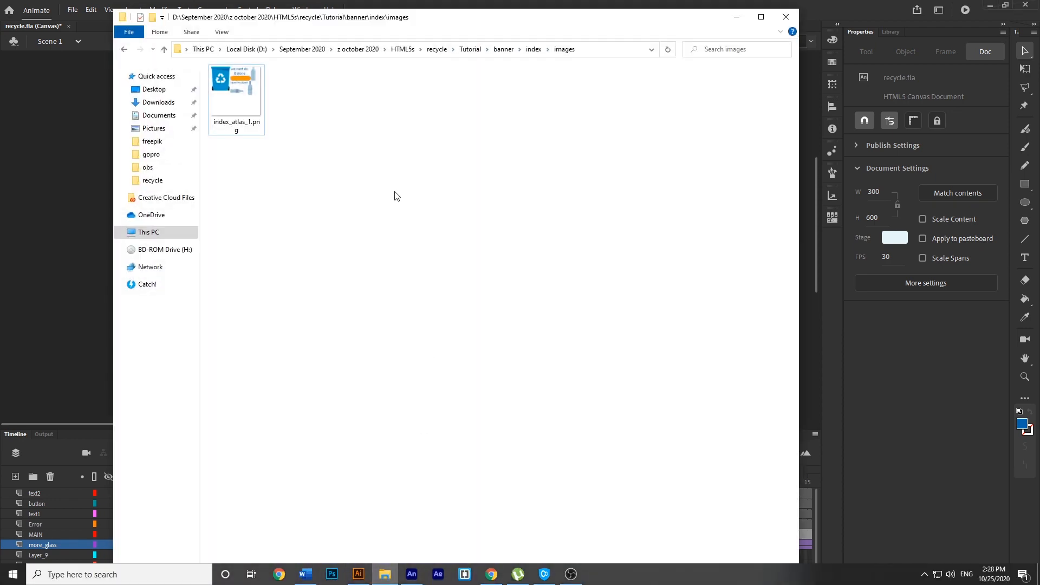
{"action": "left_click", "coordinate": [124, 50]}
{"action": "double_click", "coordinate": [239, 86]}
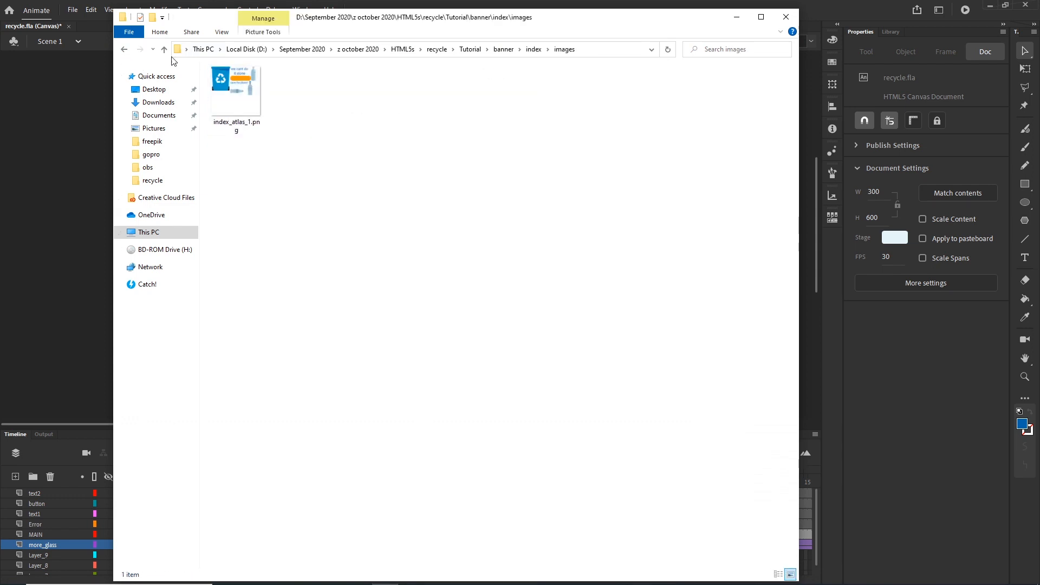
{"action": "left_click", "coordinate": [124, 50]}
Step: Delete the images folder, index.html and index.js from the index folder
{"action": "left_click", "coordinate": [241, 135]}
{"action": "left_click_drag", "start_coordinate": [241, 121], "coordinate": [244, 90]}
{"action": "key", "text": "Delete"}
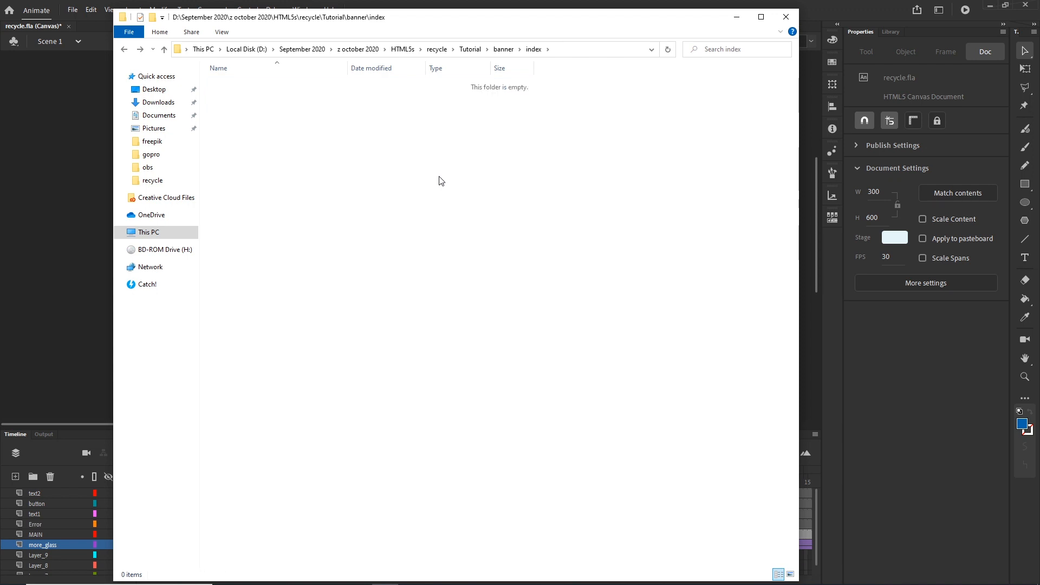
Step: Return to Animate and set the publish settings to export images as Image Assets
{"action": "left_click", "coordinate": [737, 16]}
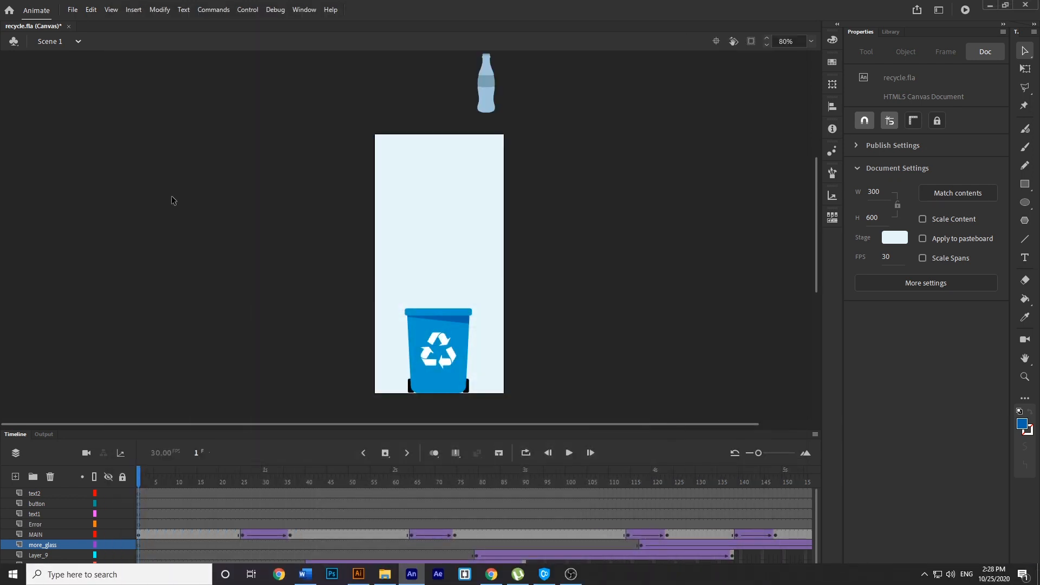
{"action": "left_click", "coordinate": [73, 13]}
{"action": "left_click", "coordinate": [115, 208]}
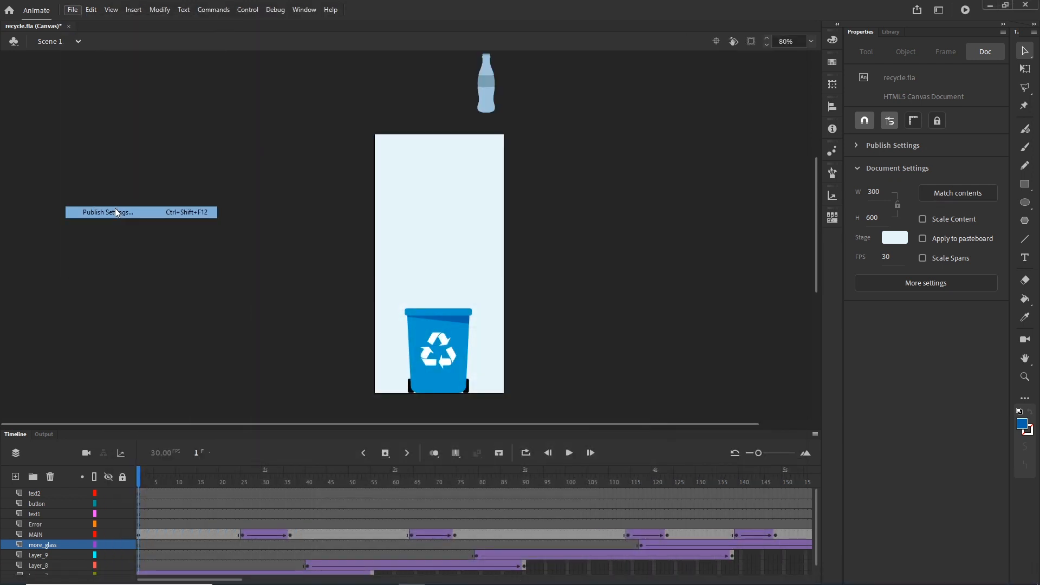
{"action": "left_click", "coordinate": [523, 337]}
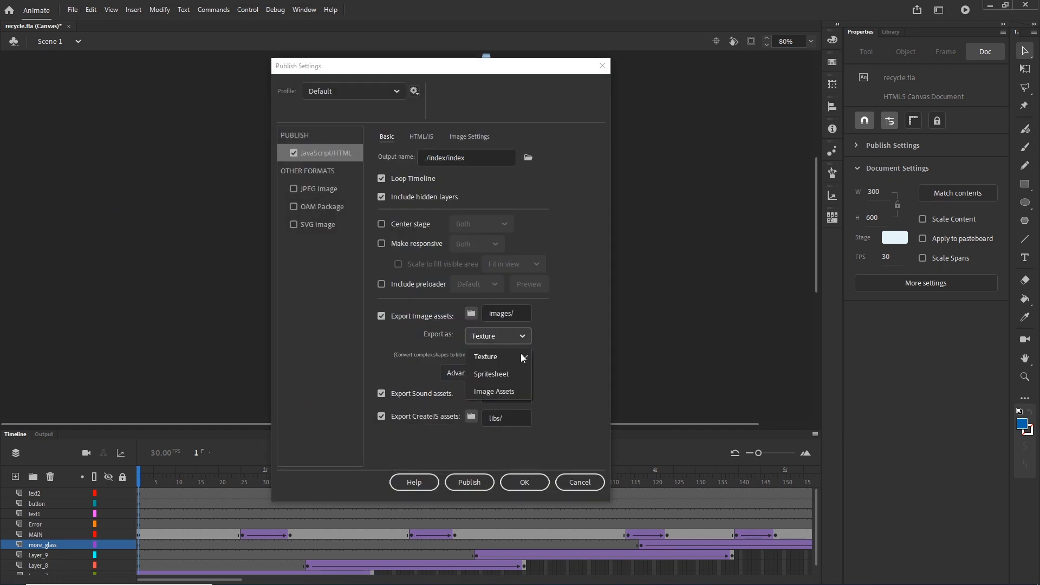
{"action": "left_click", "coordinate": [507, 391]}
{"action": "left_click", "coordinate": [533, 483]}
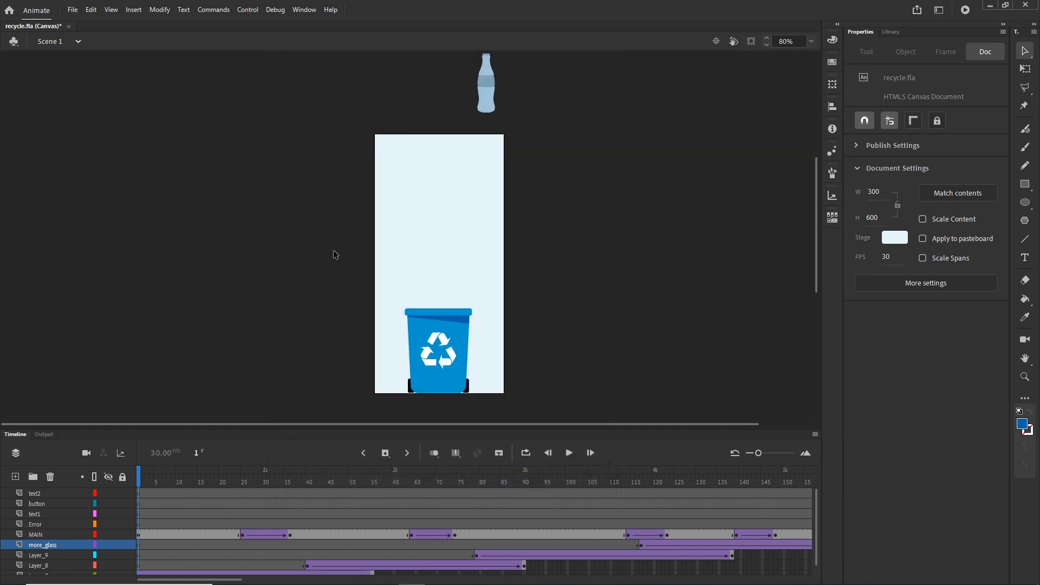
Step: Publish the banner, switch to File Explorer and preview the index folder's index.html in the browser
{"action": "left_click", "coordinate": [72, 10]}
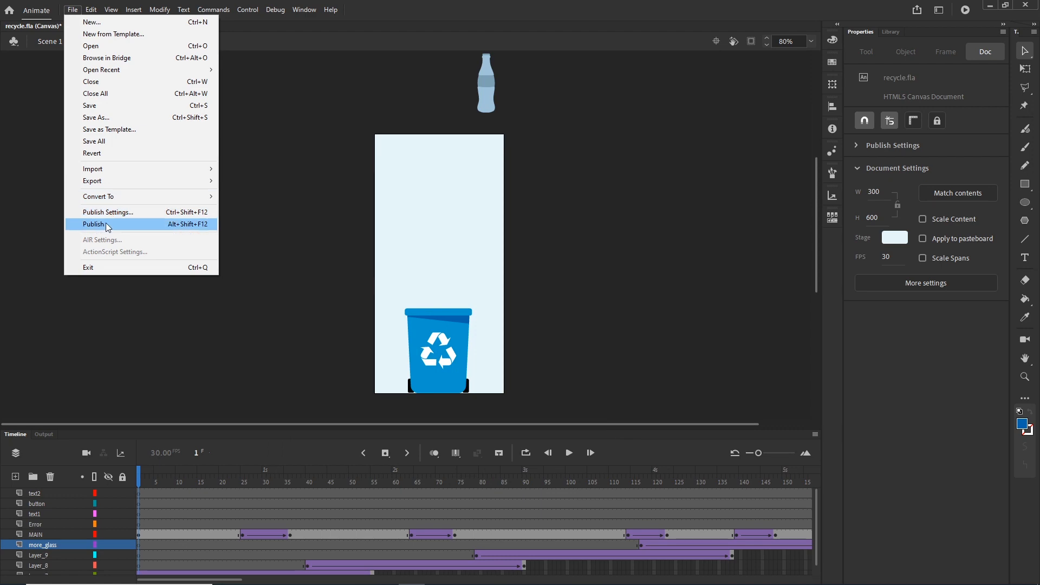
{"action": "left_click", "coordinate": [108, 223]}
{"action": "left_click", "coordinate": [387, 574]}
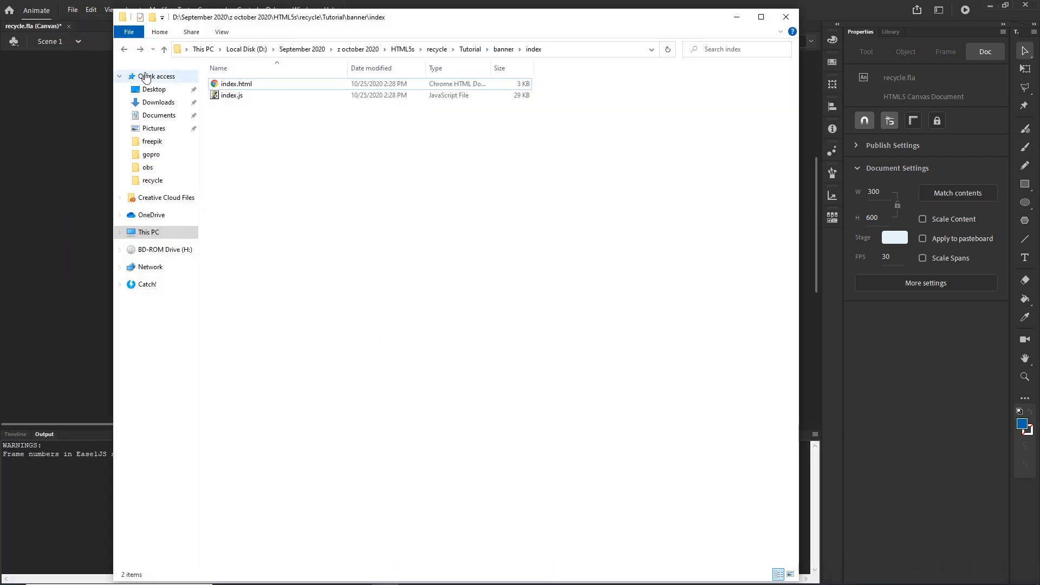
{"action": "left_click", "coordinate": [293, 84]}
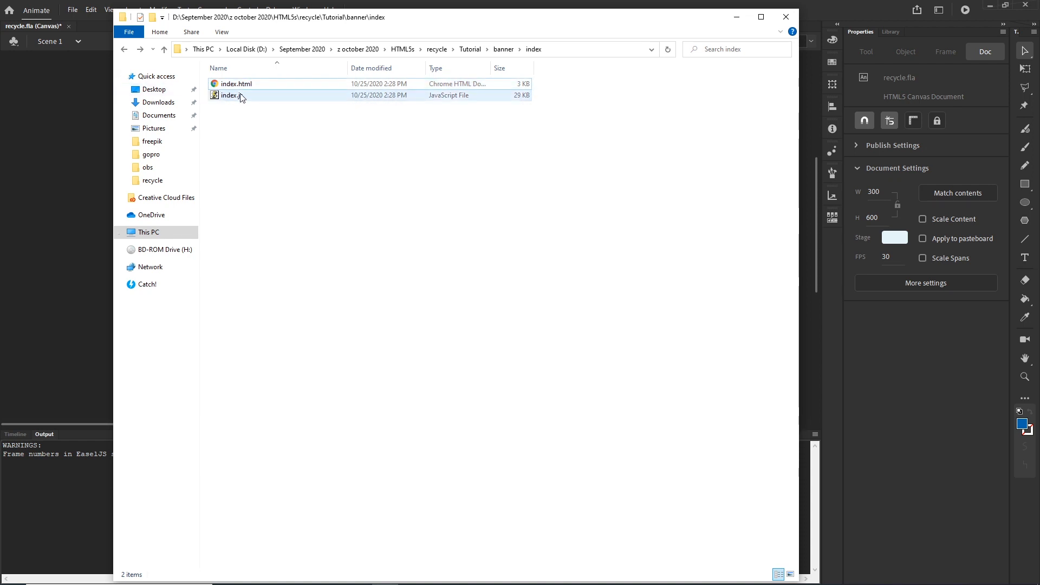
{"action": "left_click", "coordinate": [341, 118]}
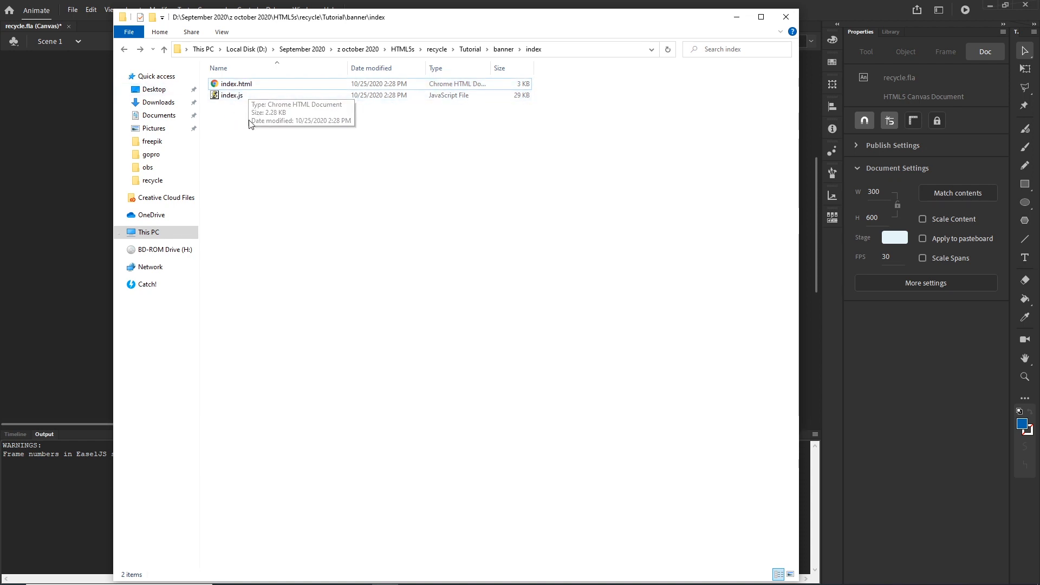
{"action": "double_click", "coordinate": [219, 85]}
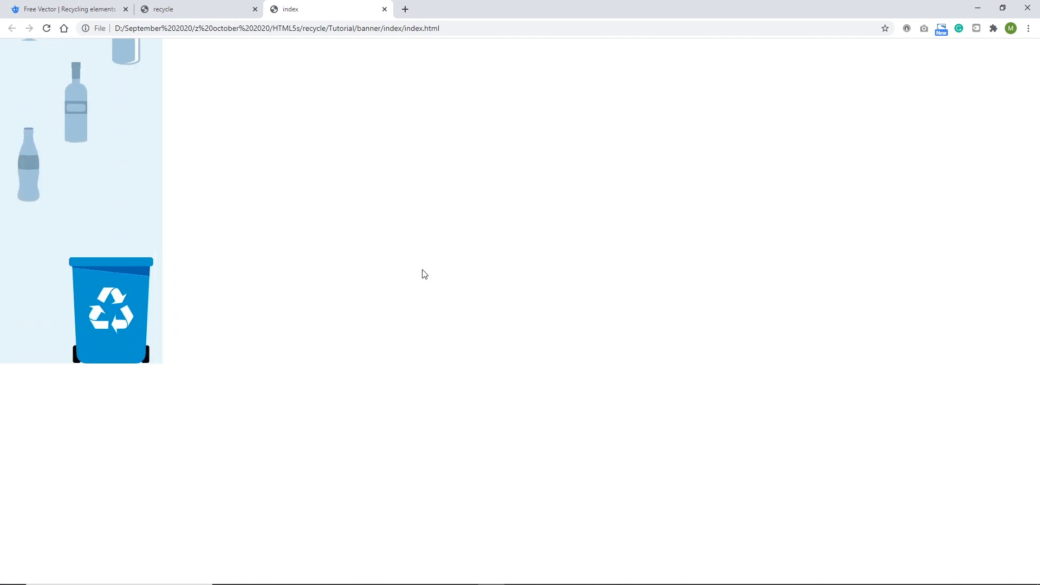
{"action": "left_click", "coordinate": [978, 8]}
Step: Delete index.html and index.js from the index folder
{"action": "left_click", "coordinate": [236, 98]}
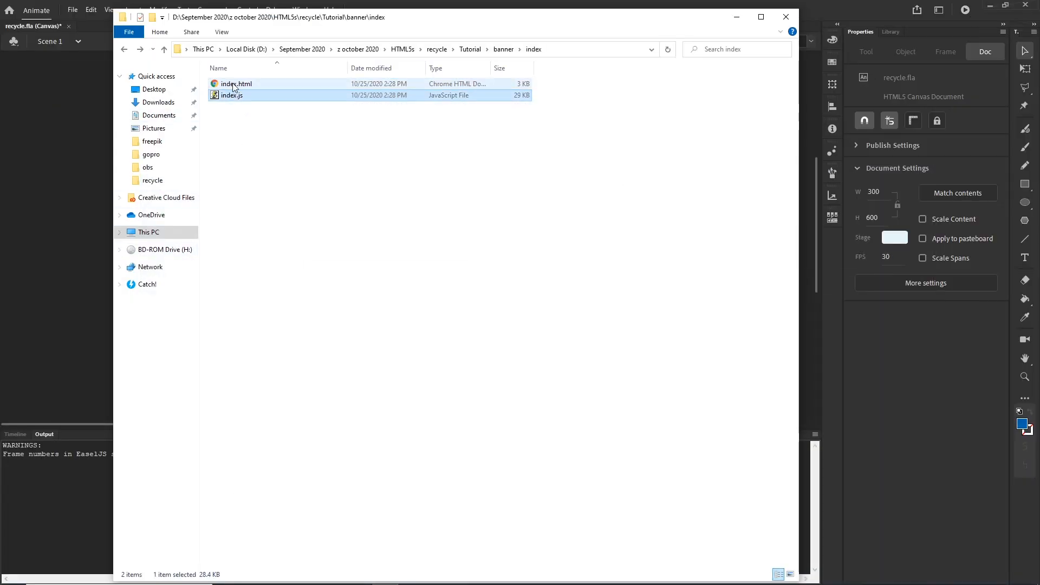
{"action": "left_click", "coordinate": [233, 85], "text": "shift"}
{"action": "key", "text": "Delete"}
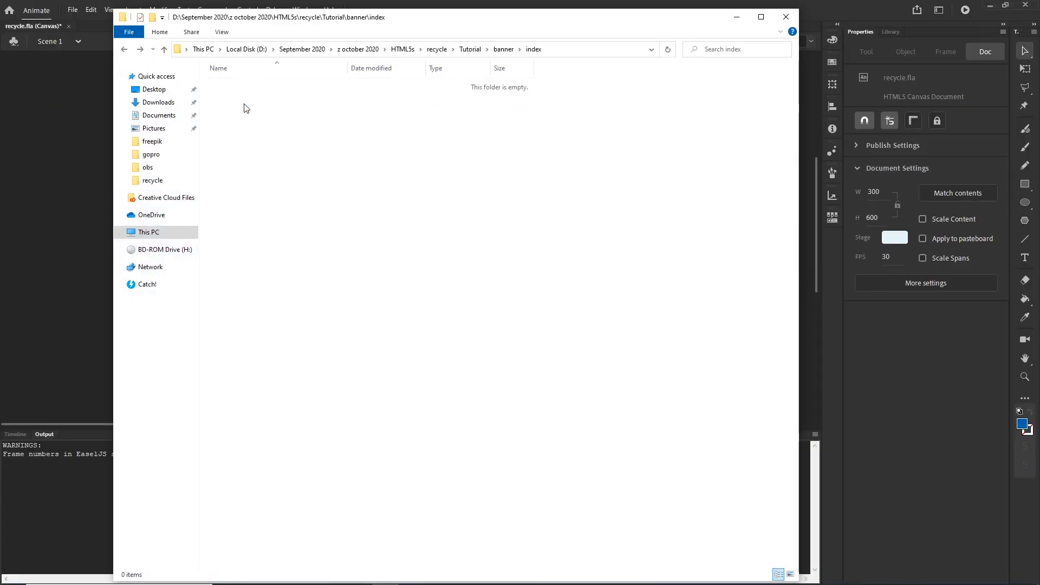
Step: Return to Animate and set the publish settings to export images as Texture
{"action": "left_click", "coordinate": [736, 17]}
{"action": "left_click", "coordinate": [72, 10]}
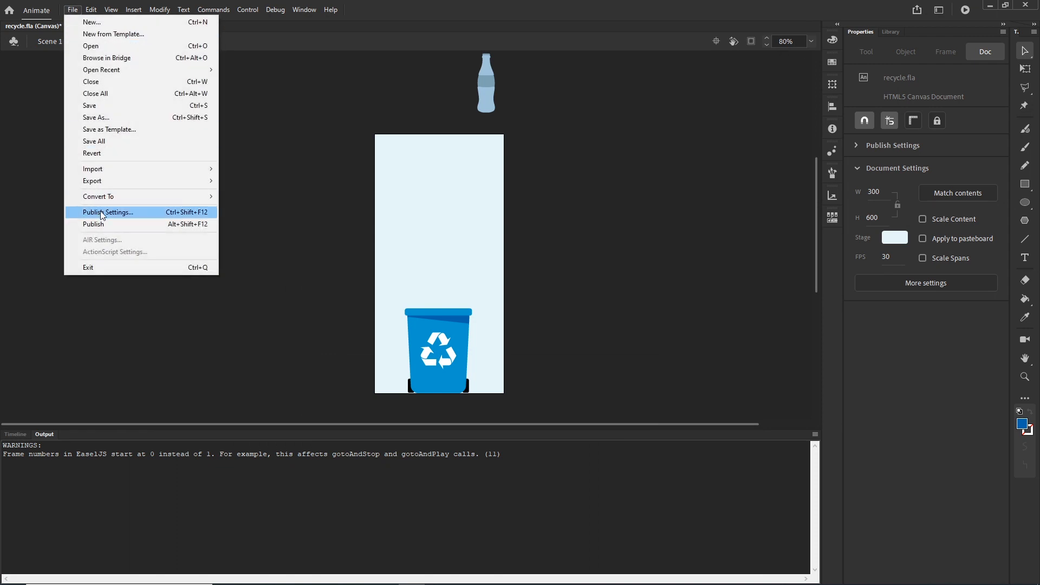
{"action": "left_click", "coordinate": [107, 212]}
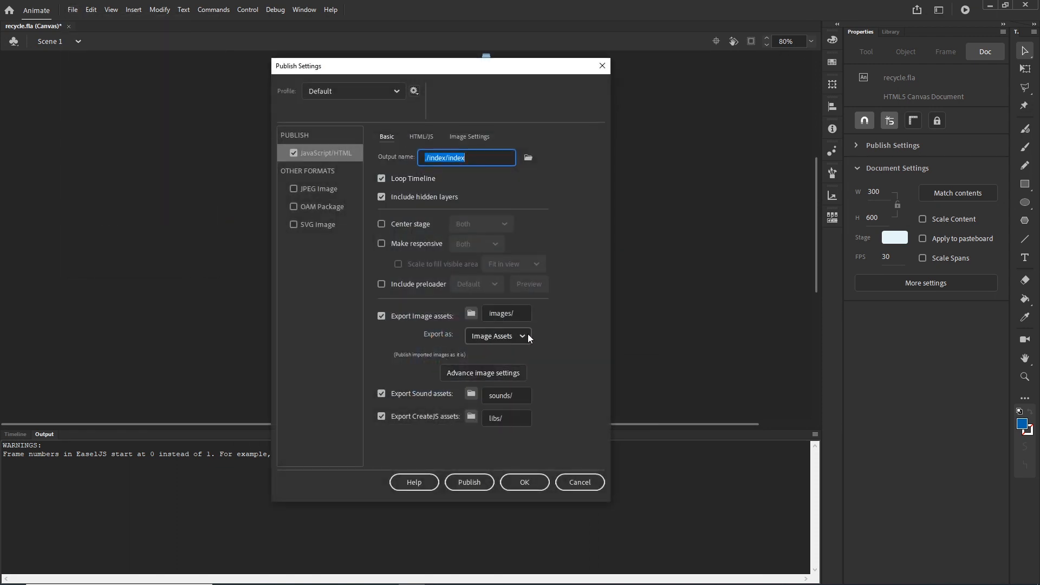
{"action": "left_click", "coordinate": [524, 336]}
{"action": "left_click", "coordinate": [494, 357]}
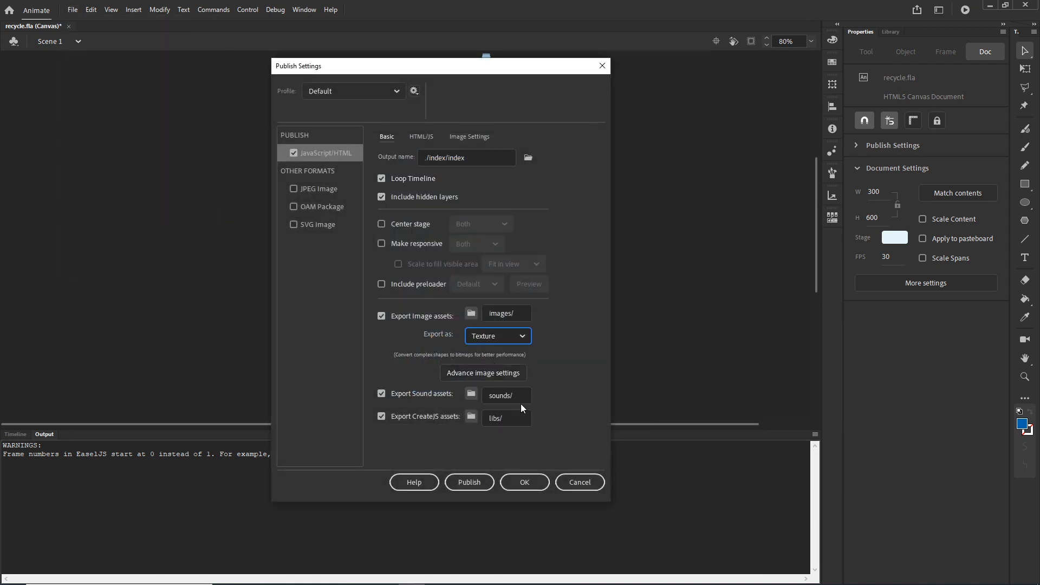
{"action": "left_click", "coordinate": [527, 483]}
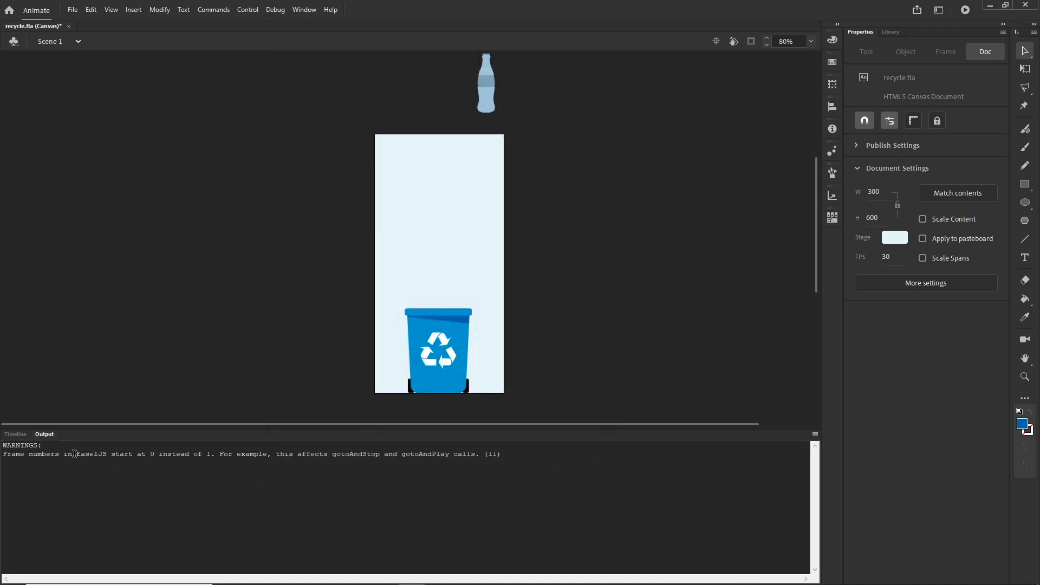
{"action": "left_click", "coordinate": [23, 437]}
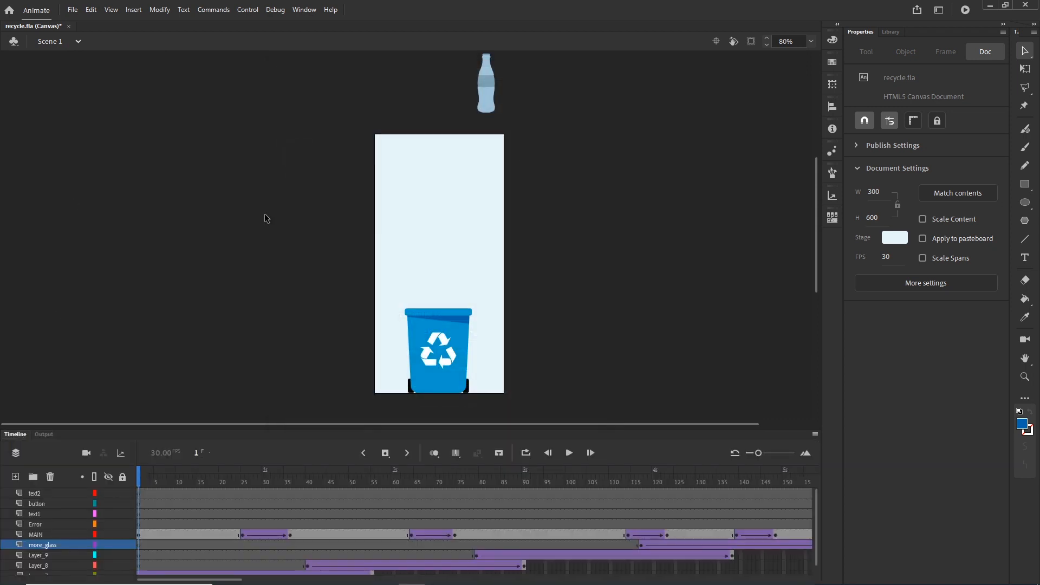
Step: Publish the banner again and switch to File Explorer to inspect the index folder's images subfolder
{"action": "left_click", "coordinate": [72, 12]}
{"action": "left_click", "coordinate": [103, 223]}
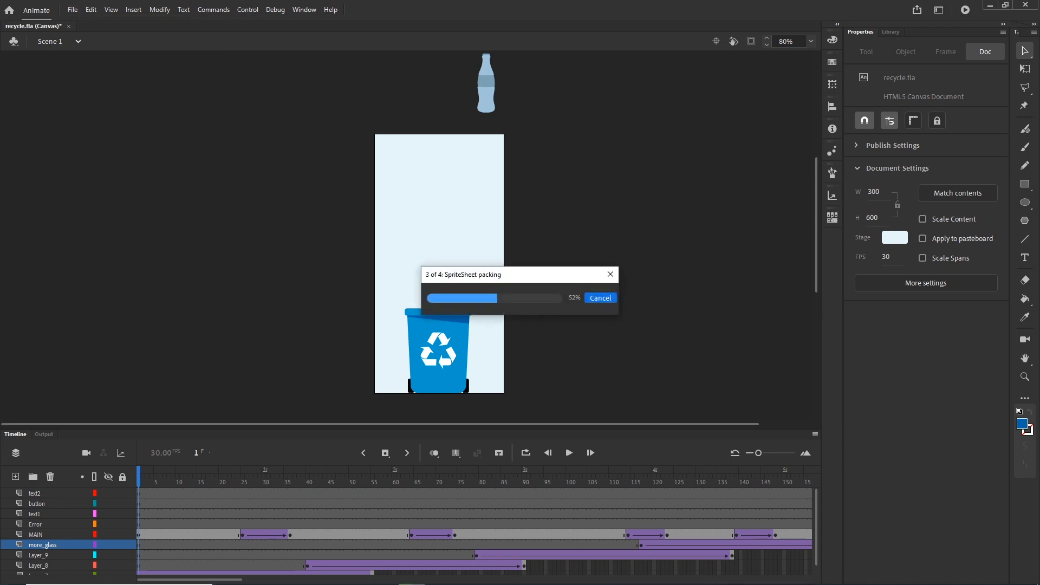
{"action": "left_click", "coordinate": [385, 575]}
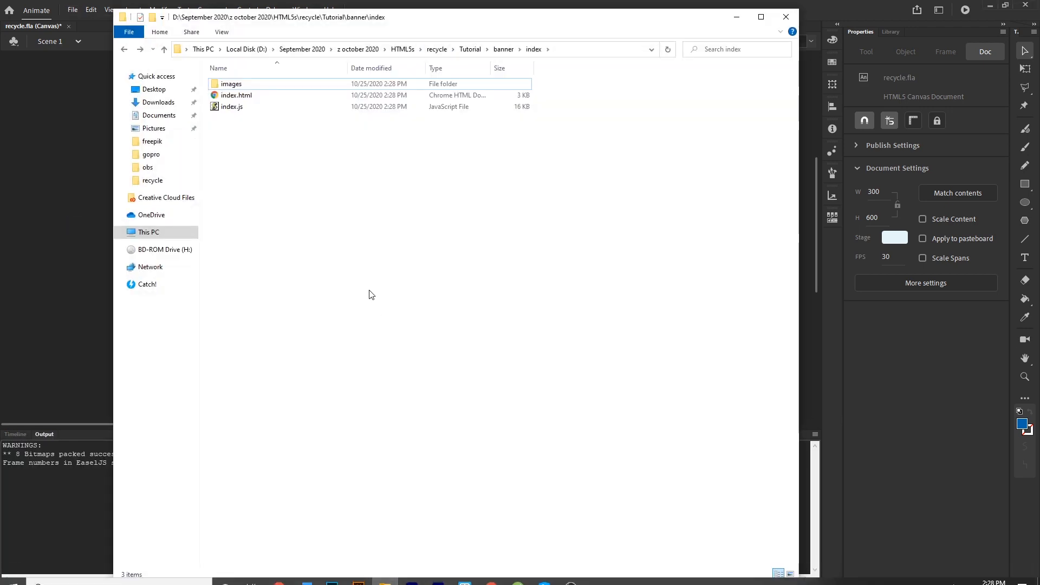
{"action": "double_click", "coordinate": [230, 84]}
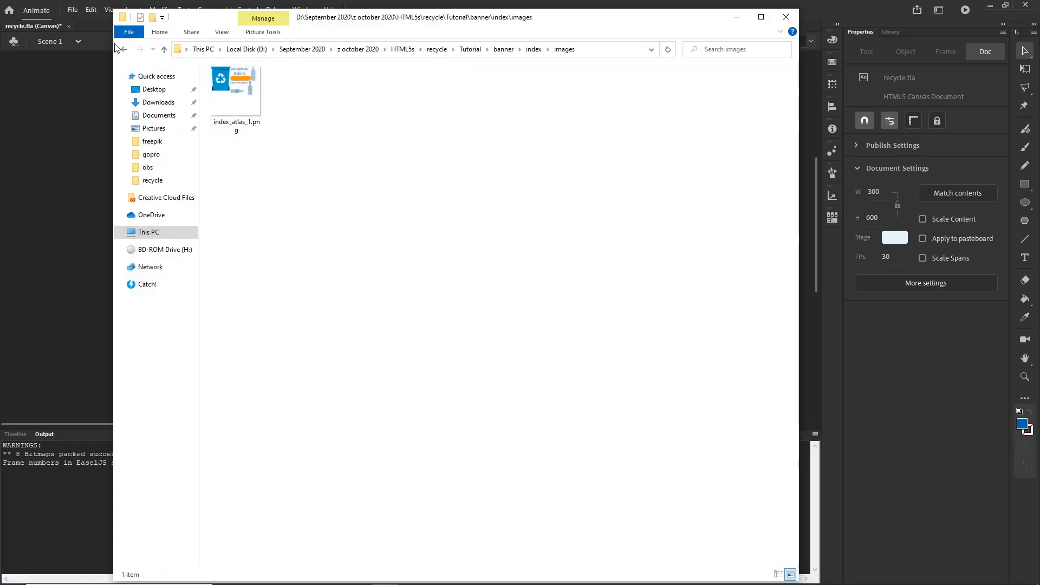
{"action": "left_click", "coordinate": [124, 49]}
Step: Preview the published index.html in the browser, then return to Animate
{"action": "double_click", "coordinate": [233, 95]}
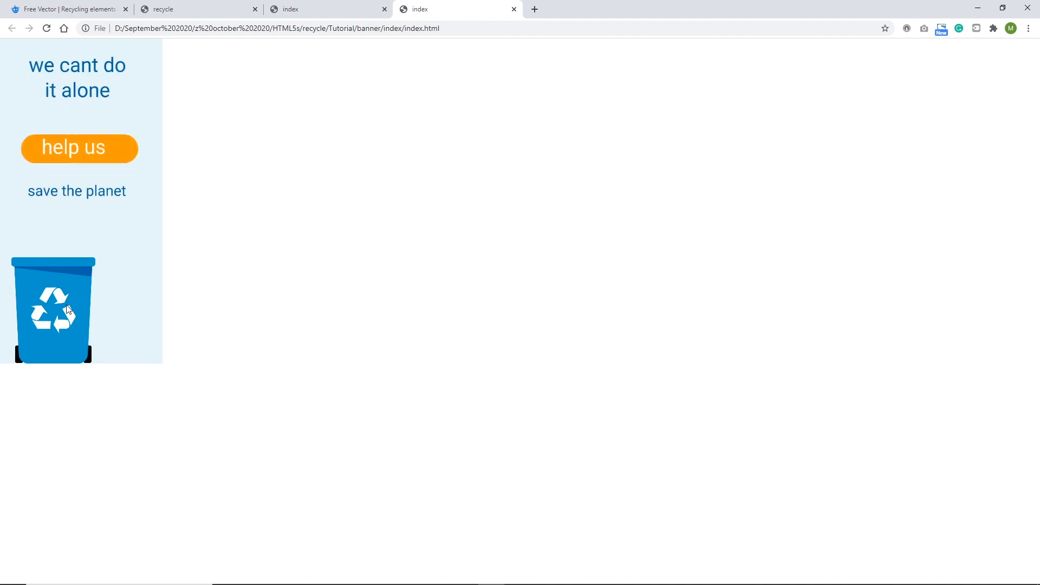
{"action": "left_click", "coordinate": [978, 8]}
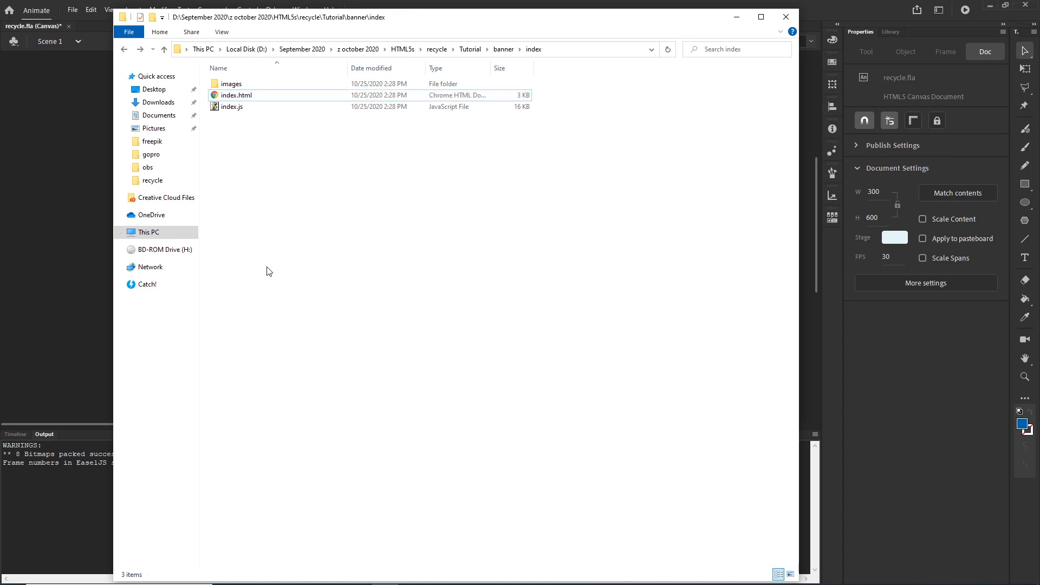
{"action": "left_click", "coordinate": [737, 17]}
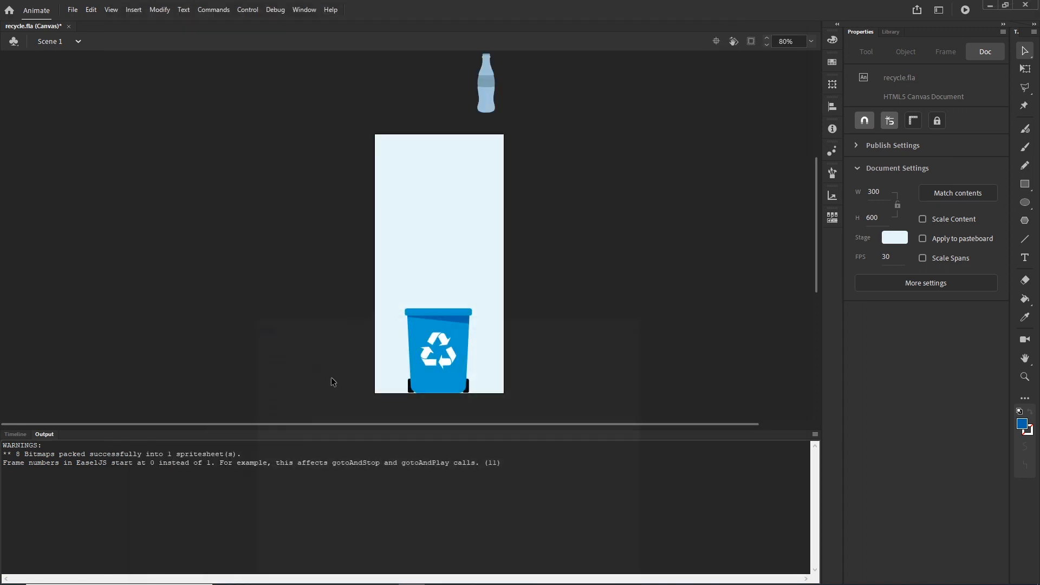